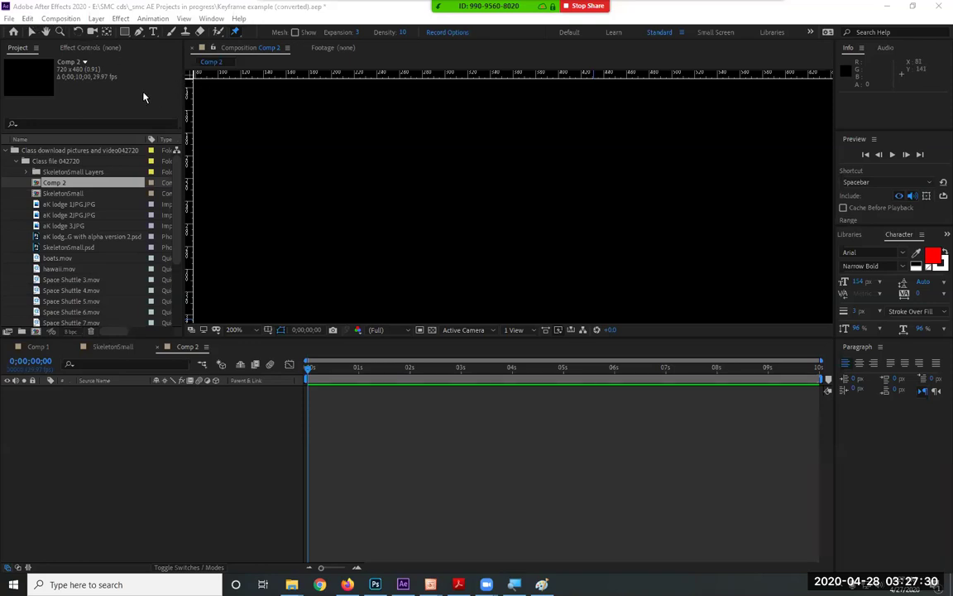
left_click(32, 32)
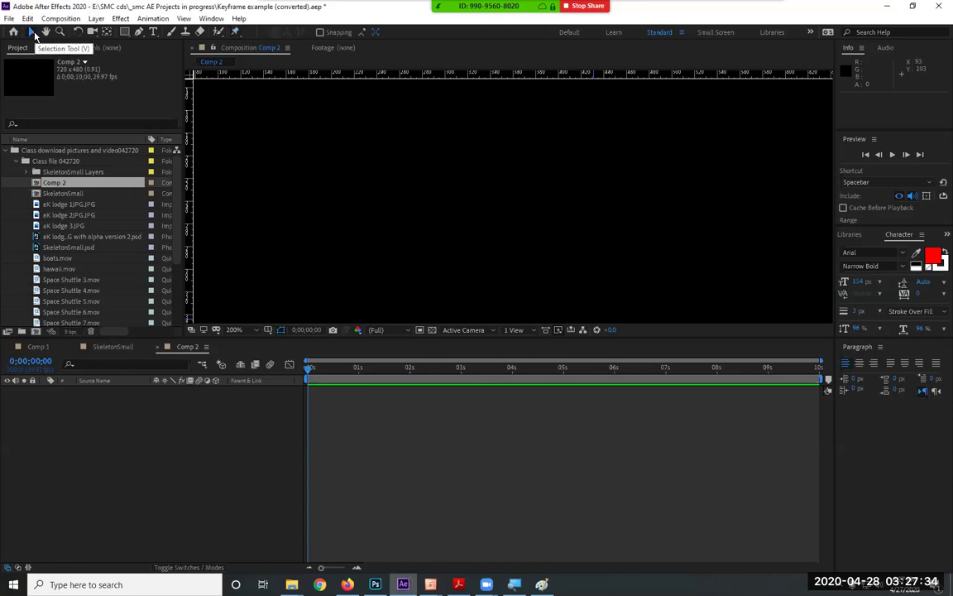
left_click(70, 226)
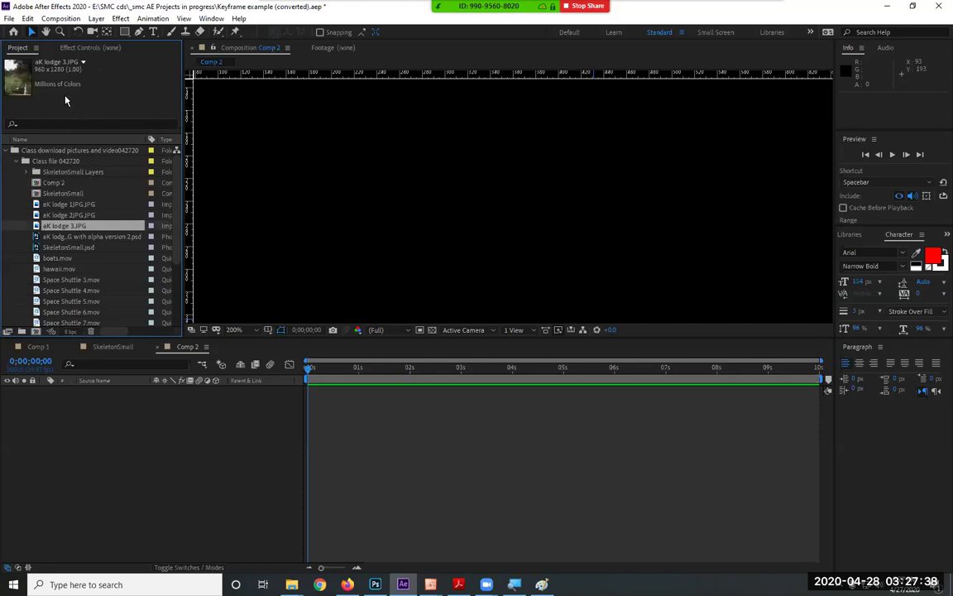
left_click(291, 584)
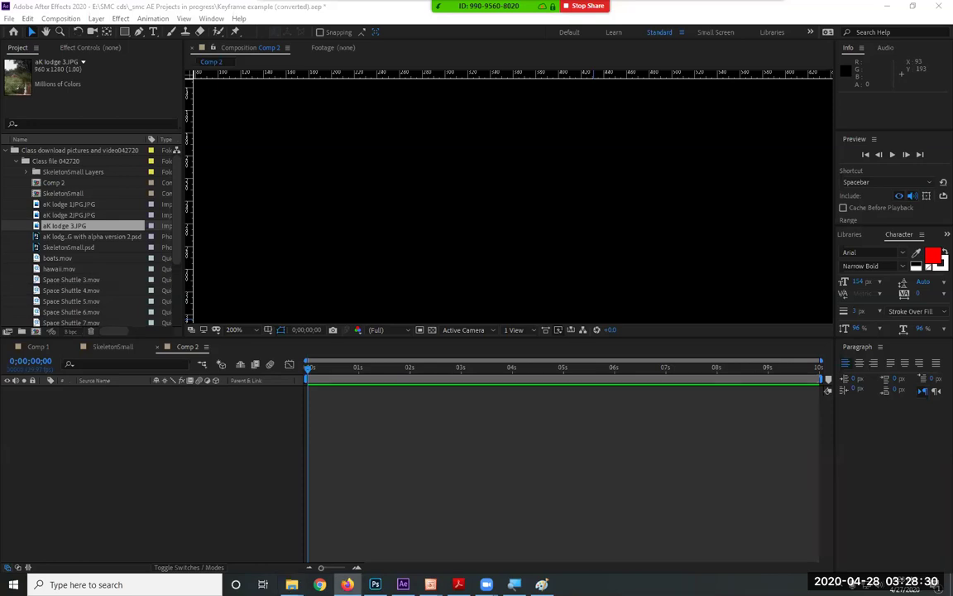
Switch to Firefox, show image results for "map image", and save the geology.com United States map as united-states-map-with-state-names.gif in Downloads
left_click(347, 584)
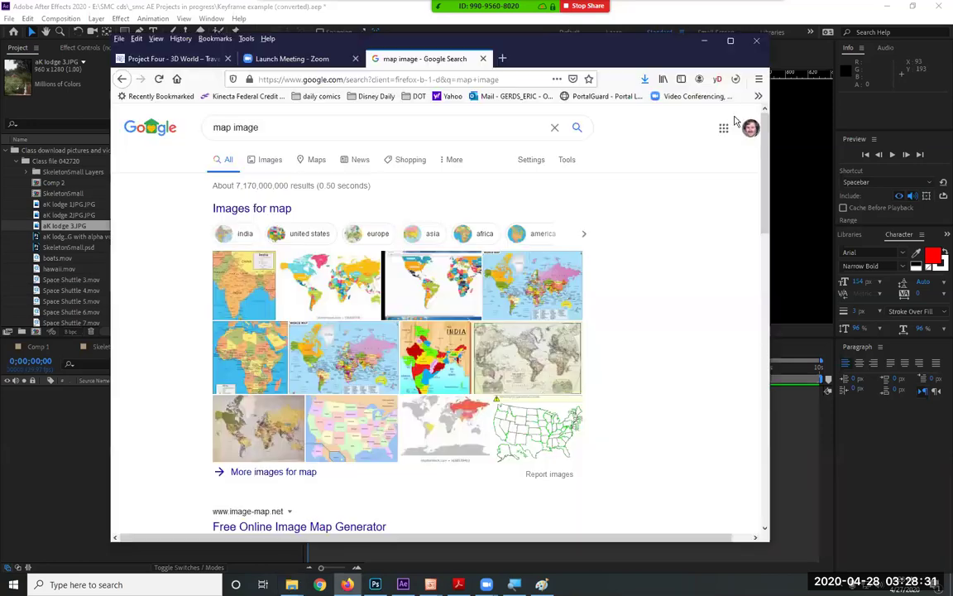
left_click(271, 160)
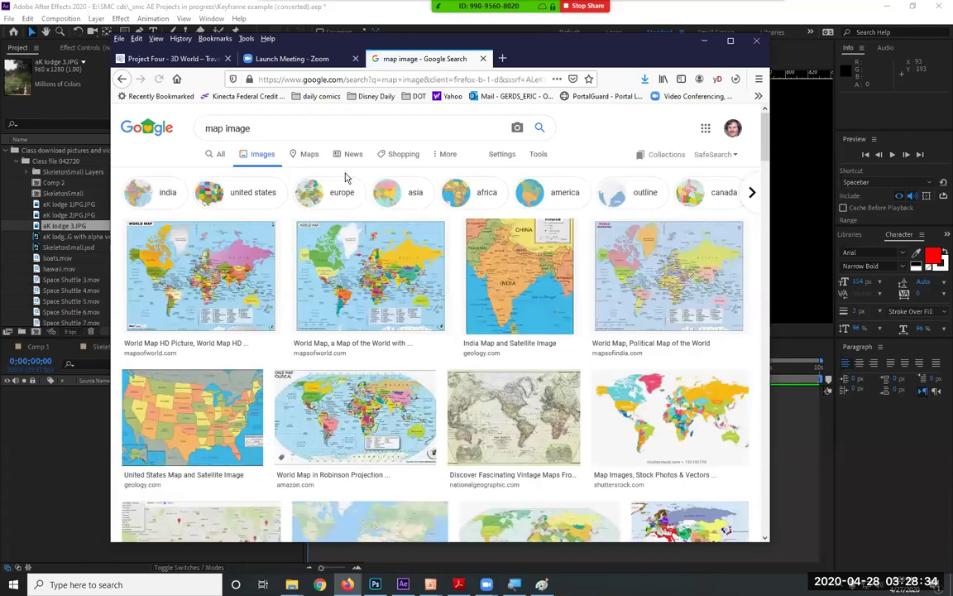
scroll(474, 215, "down", 3)
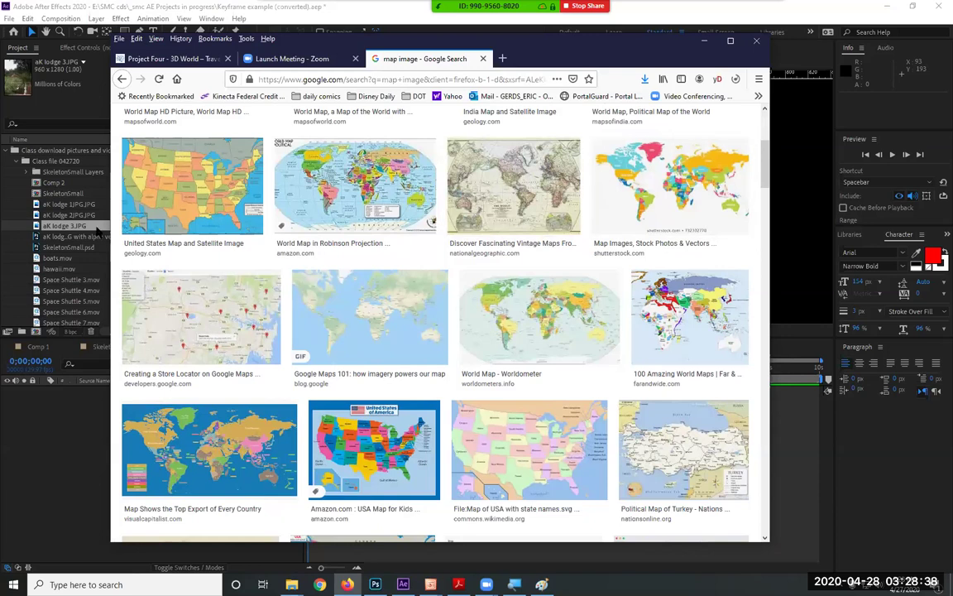
left_click(187, 216)
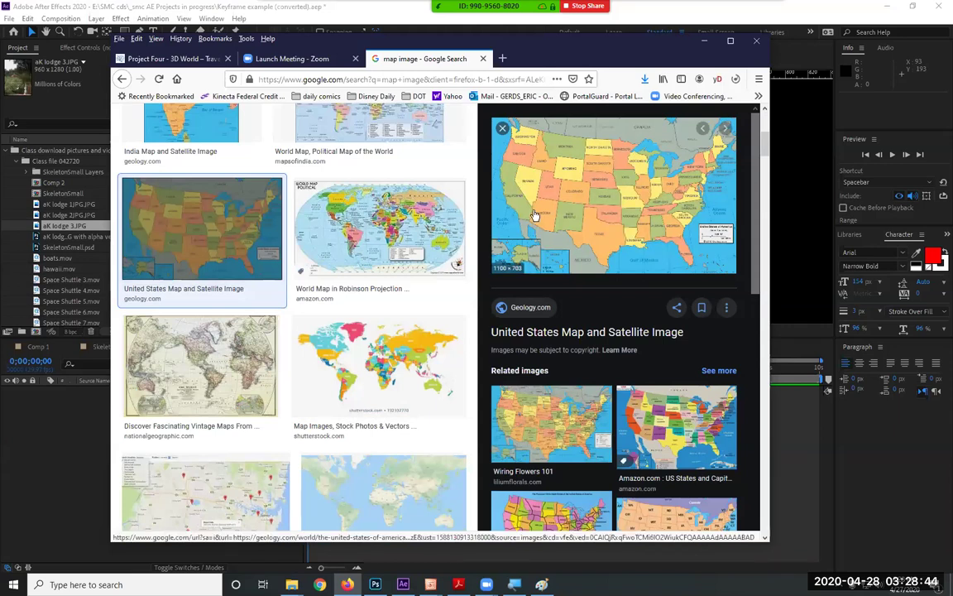
right_click(564, 199)
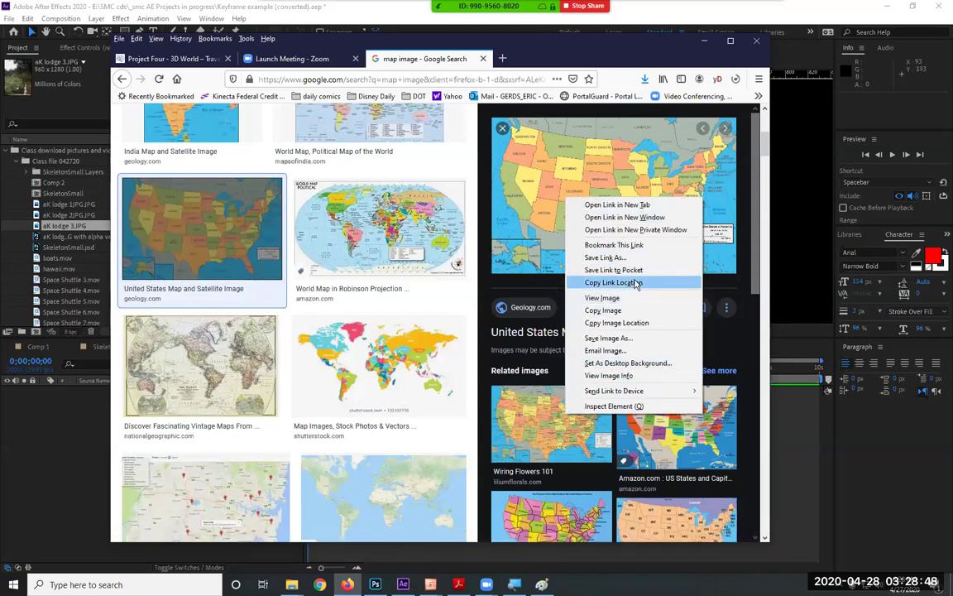
left_click(620, 338)
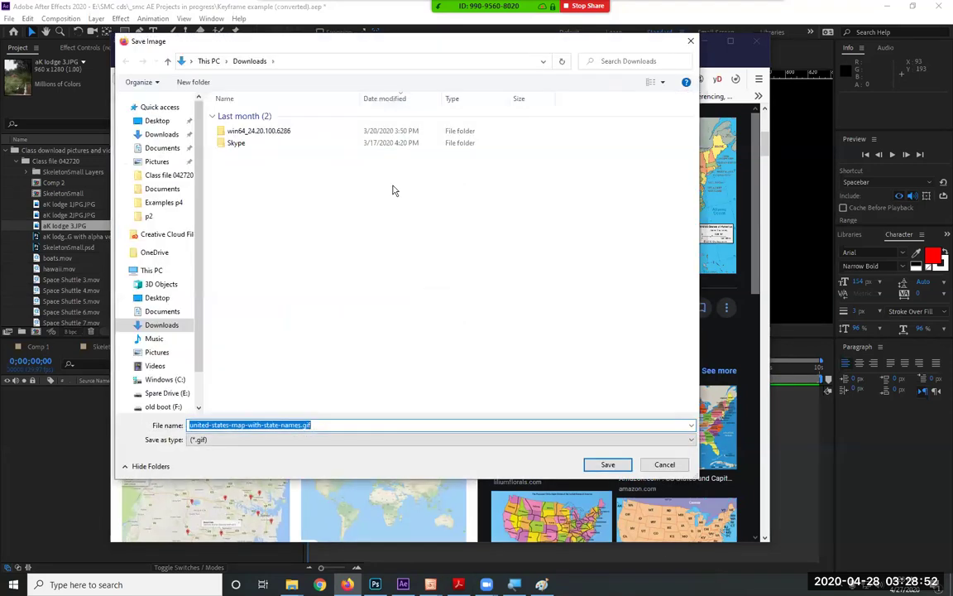
left_click(607, 463)
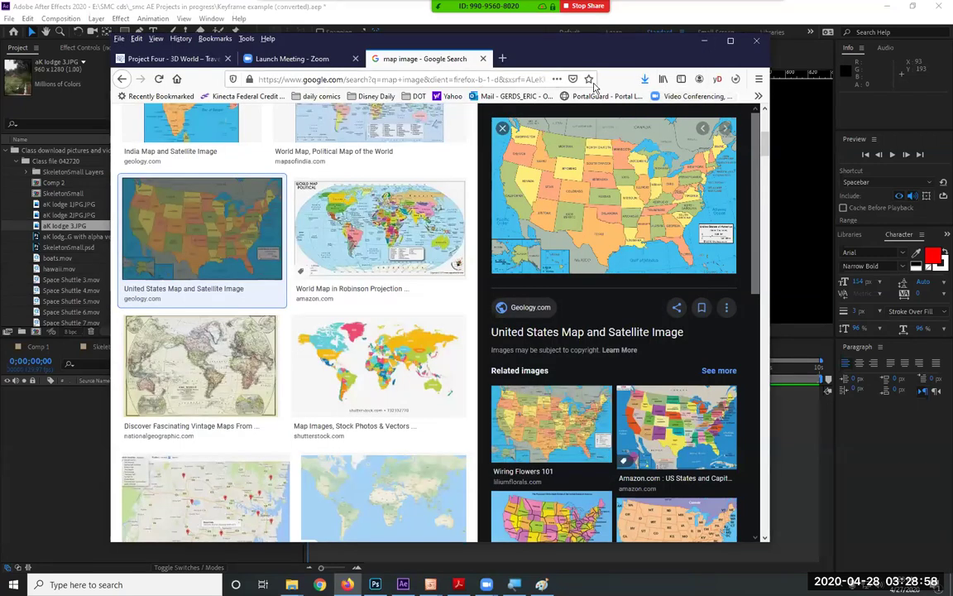
Switch to After Effects and import united-states-map-with-state-names.gif from the Downloads folder into the project
left_click(61, 192)
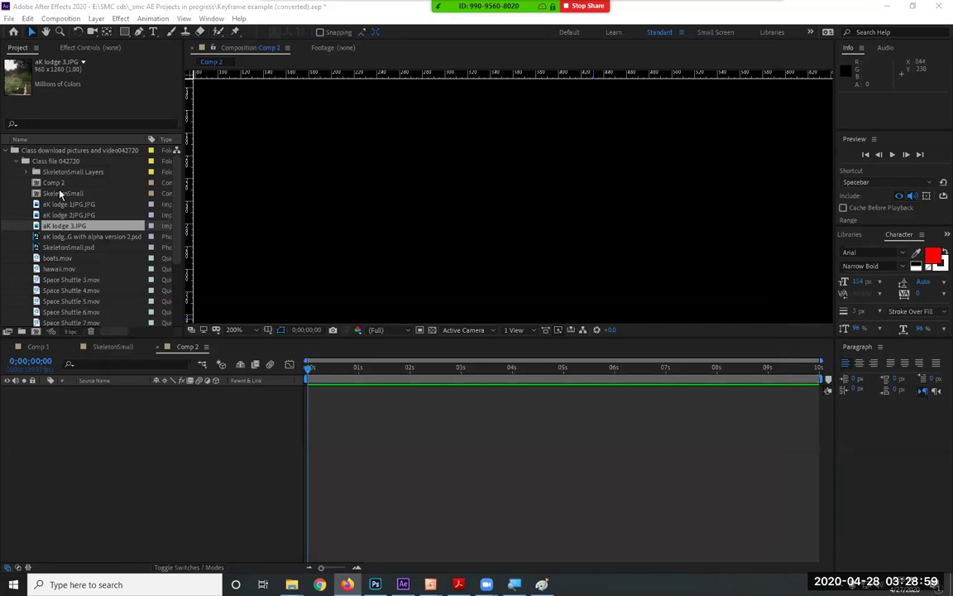
left_click(10, 19)
mouse_move(77, 178)
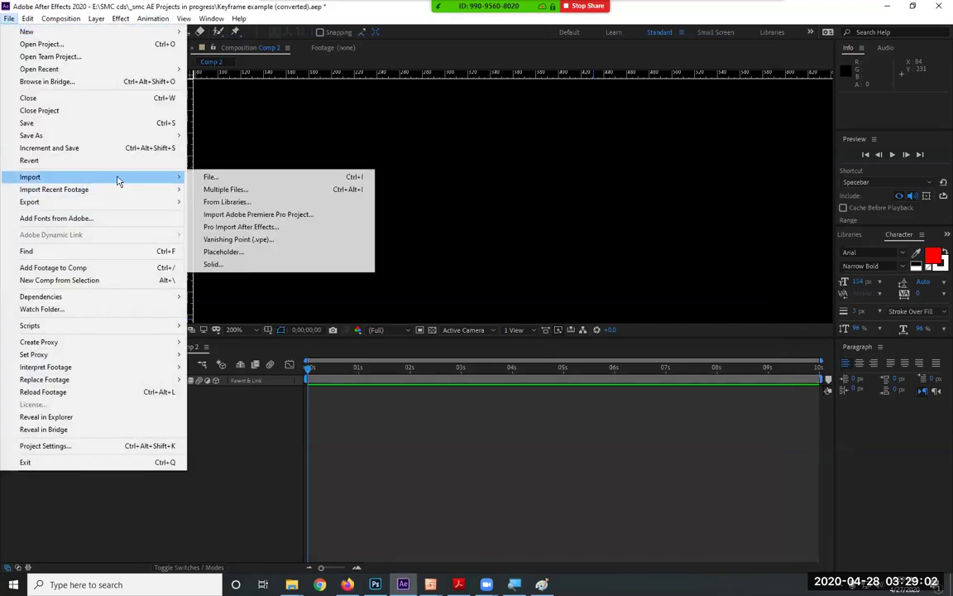
left_click(208, 177)
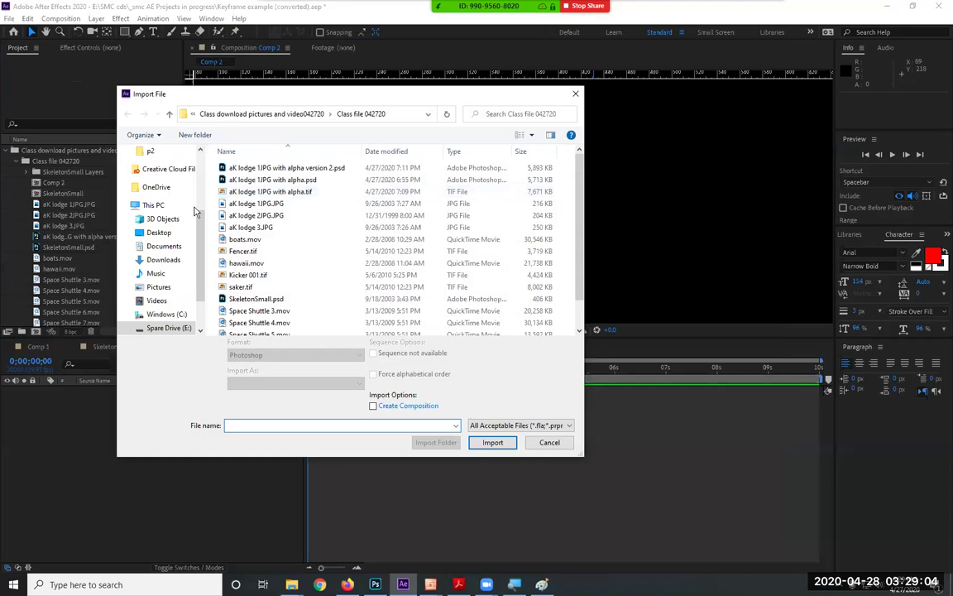
left_click(163, 259)
double_click(286, 185)
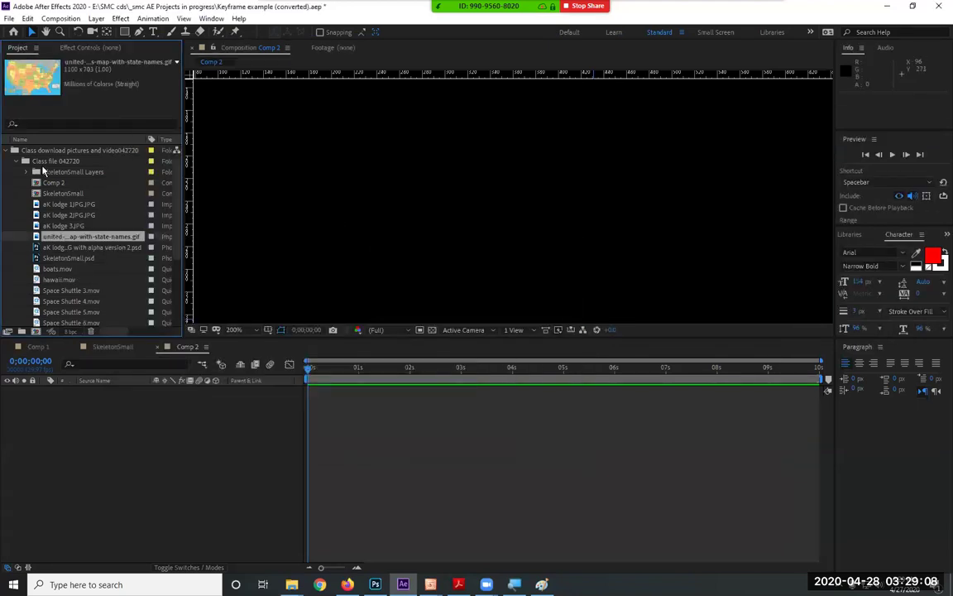
Place the United States map in Comp 2, scale it to 25%, and move it to about 359.5, 245.5
left_click_drag(82, 237, 530, 250)
key("s")
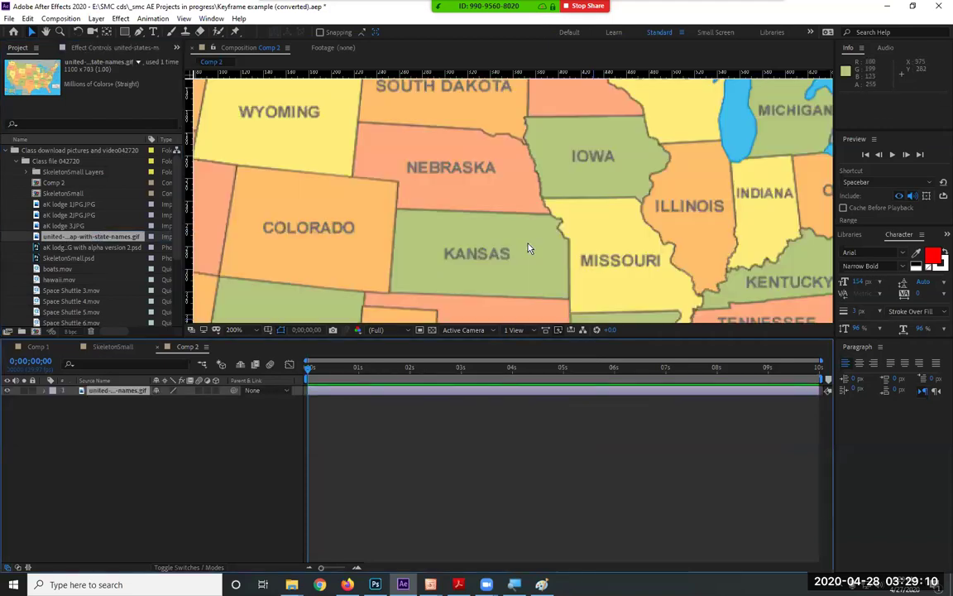
left_click(187, 400)
type("25")
key("Return")
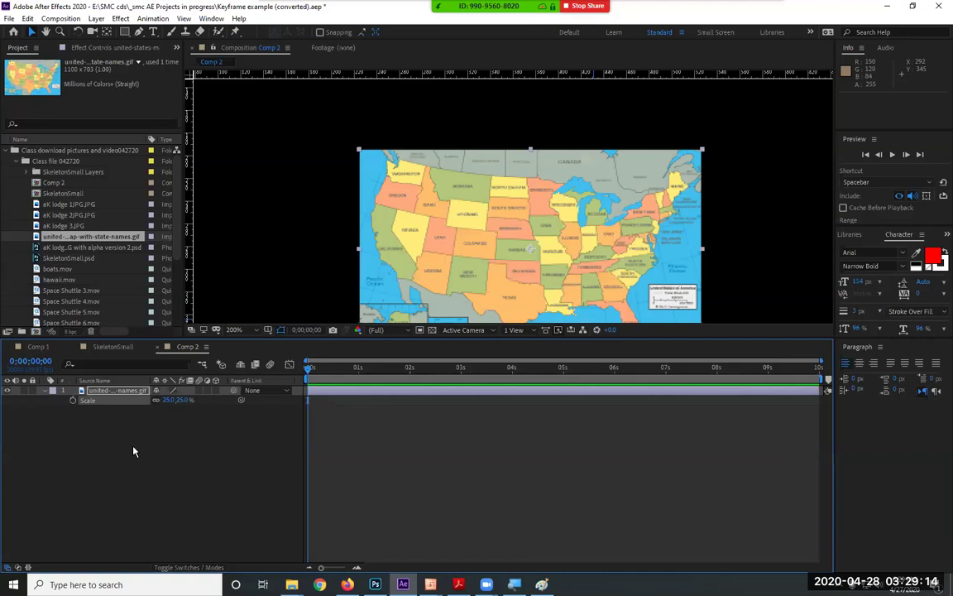
left_click_drag(603, 253, 580, 208)
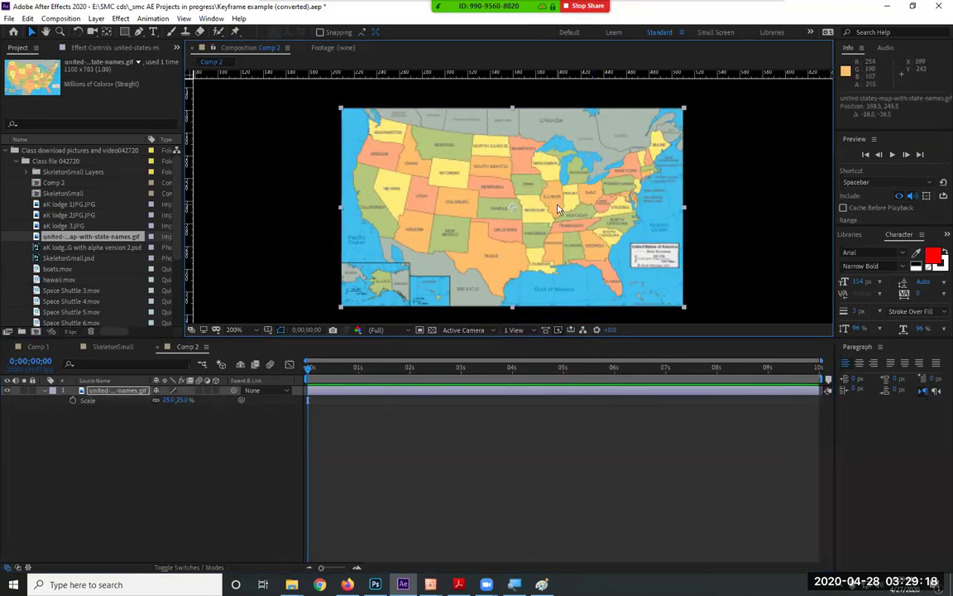
Make the map layer 3D and duplicate it twice
left_click(214, 390)
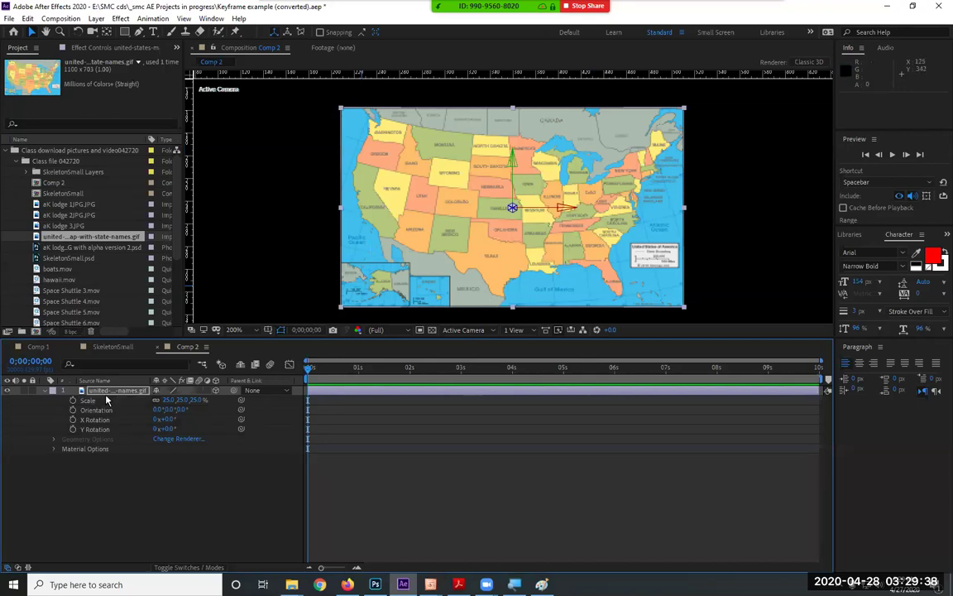
left_click(46, 391)
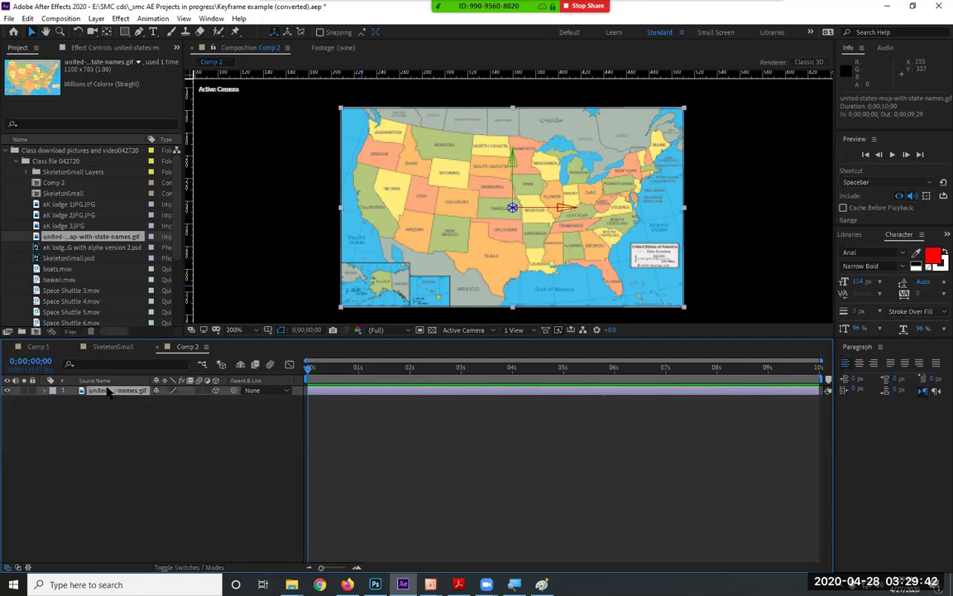
key("ctrl+d")
key("ctrl+d")
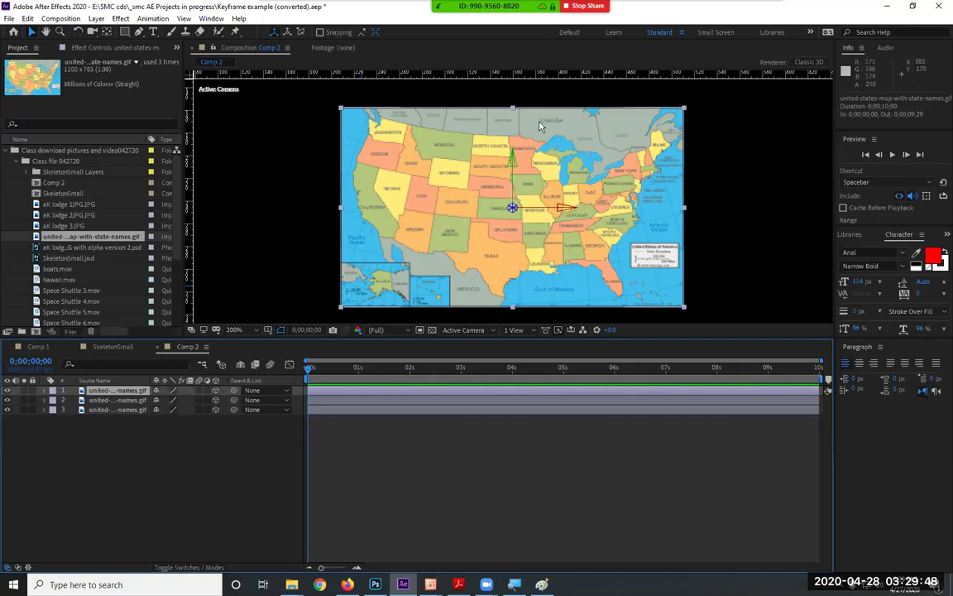
Draw a rectangular mask on the first map layer around the western third of the map
left_click(125, 31)
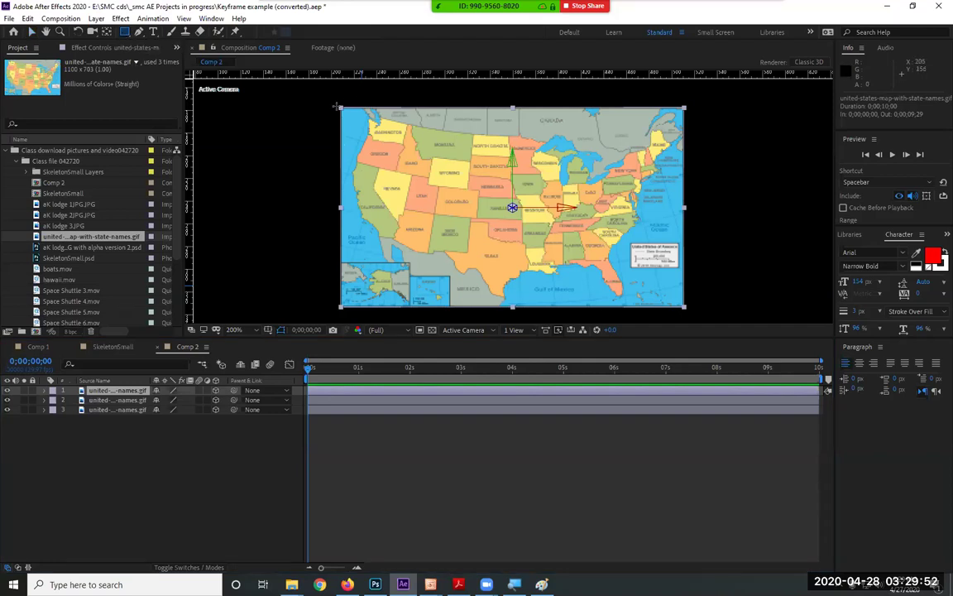
left_click_drag(340, 106, 454, 305)
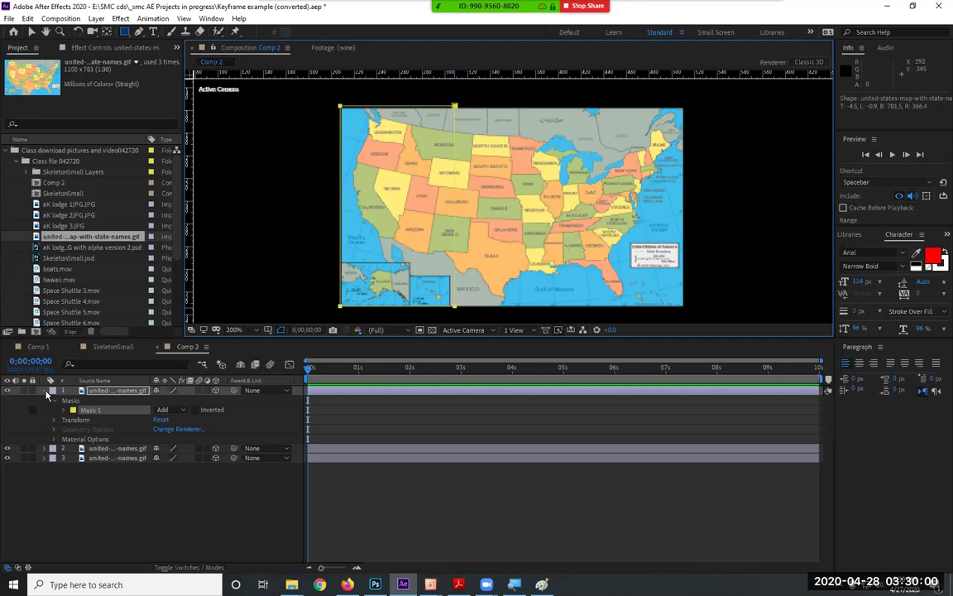
left_click(46, 391)
left_click(8, 391)
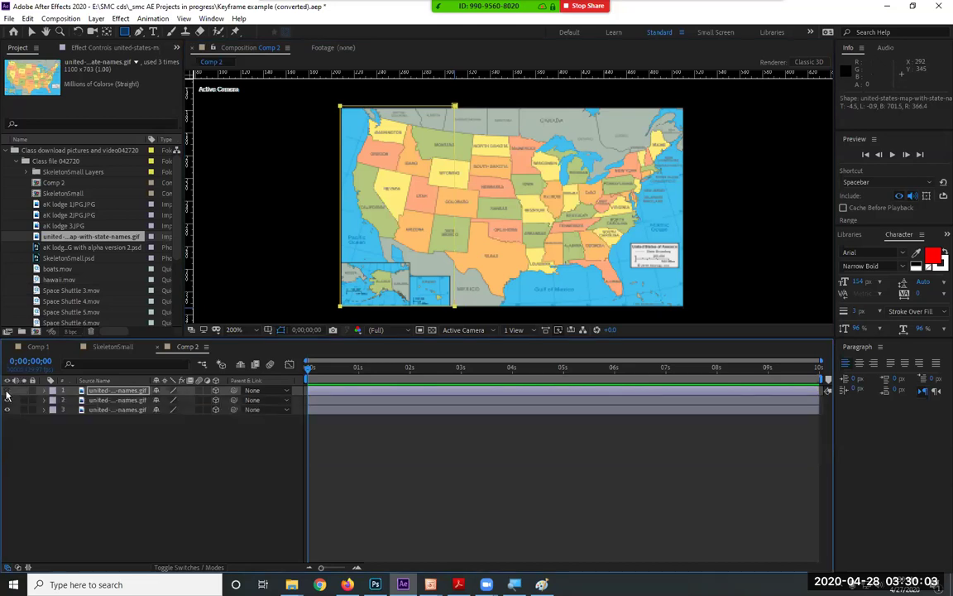
Draw rectangular masks around the central section on the second map layer and around the eastern section on the third
left_click(117, 400)
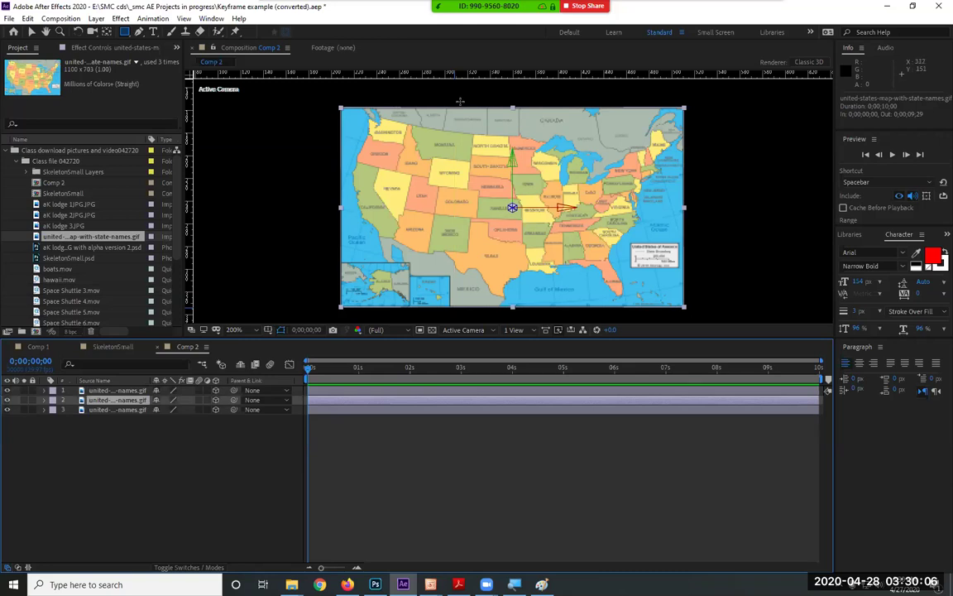
left_click_drag(460, 101, 553, 303)
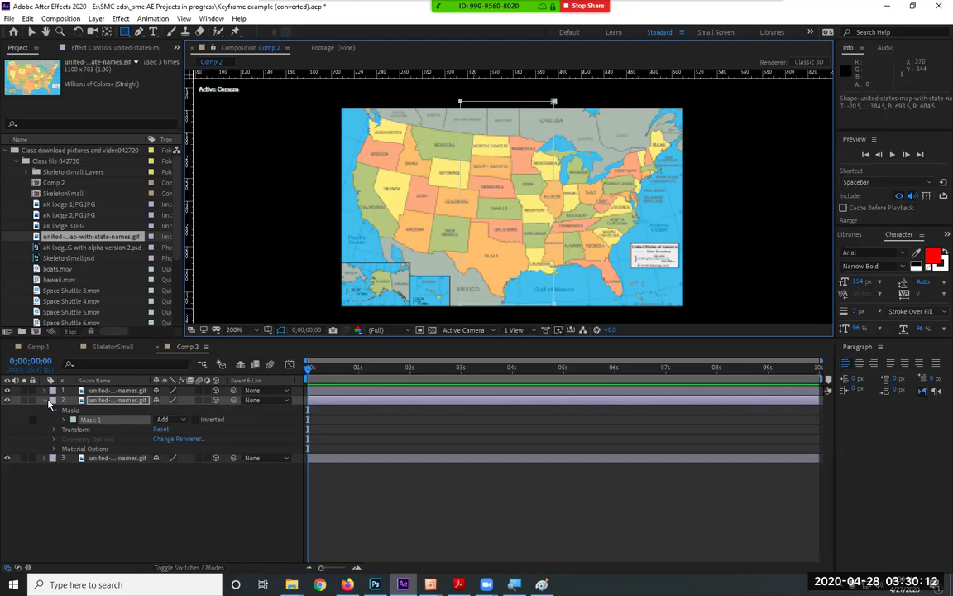
left_click(50, 401)
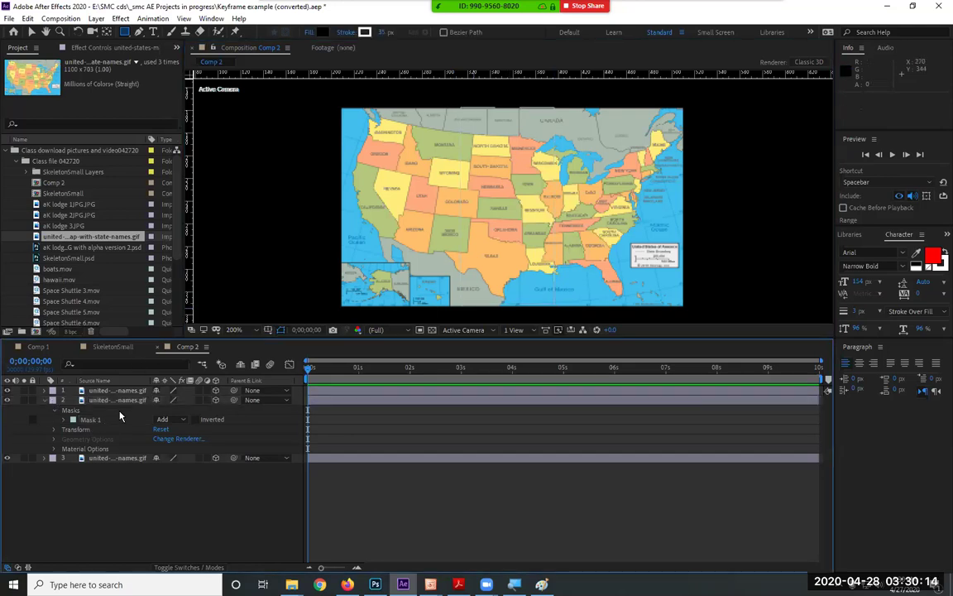
left_click(108, 460)
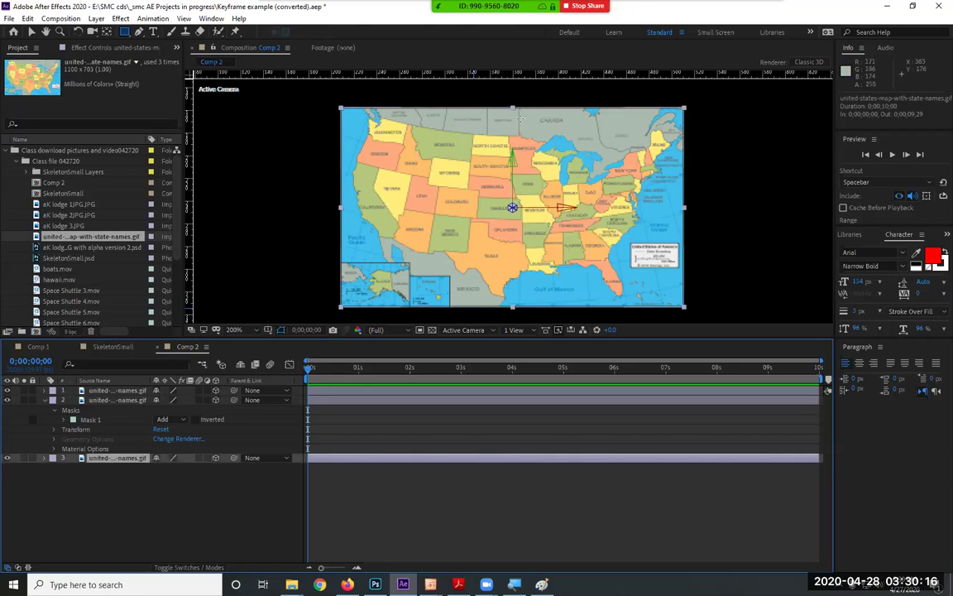
mouse_move(684, 106)
left_mouse_down()
mouse_move(591, 268)
mouse_move(556, 304)
left_mouse_up()
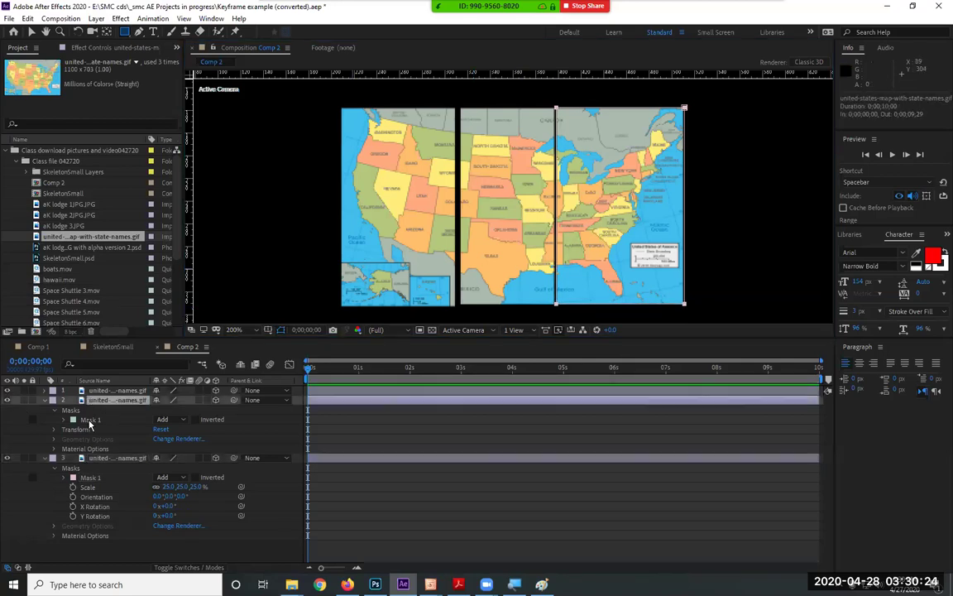
Set the Mask Expansion of the second map layer's mask to 25 pixels to close the gaps between the sections
left_click(90, 420)
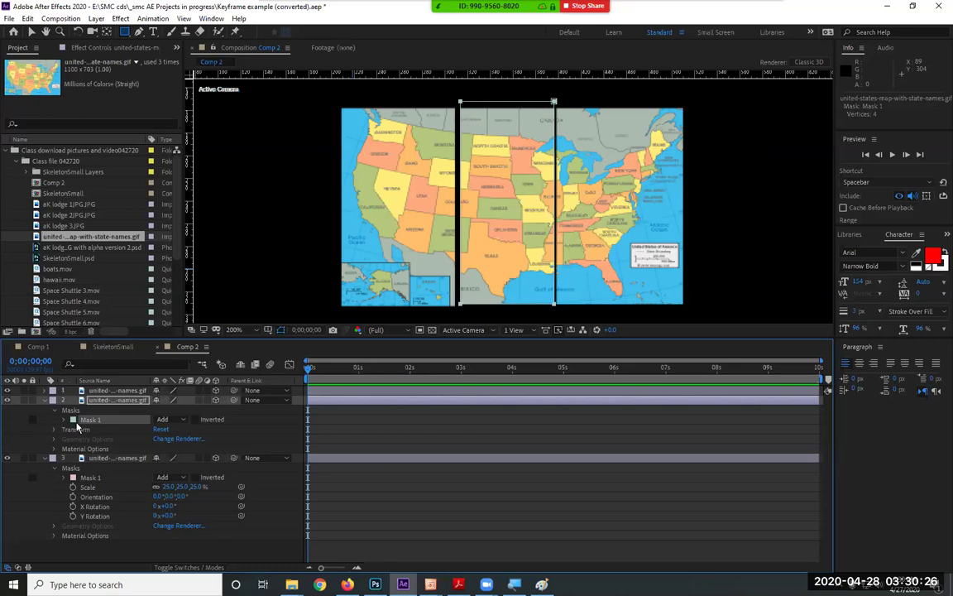
left_click(74, 425)
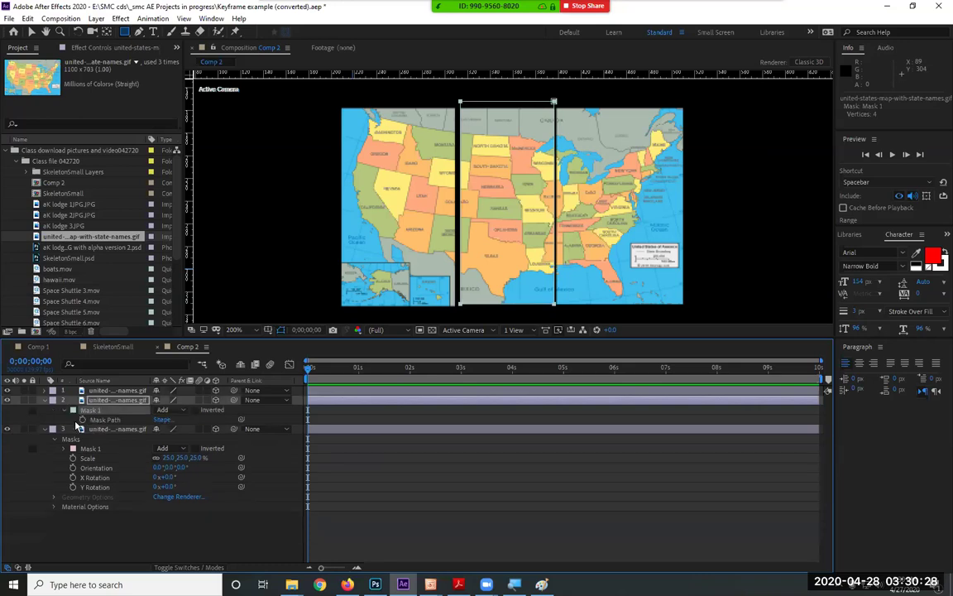
key("m")
key("m")
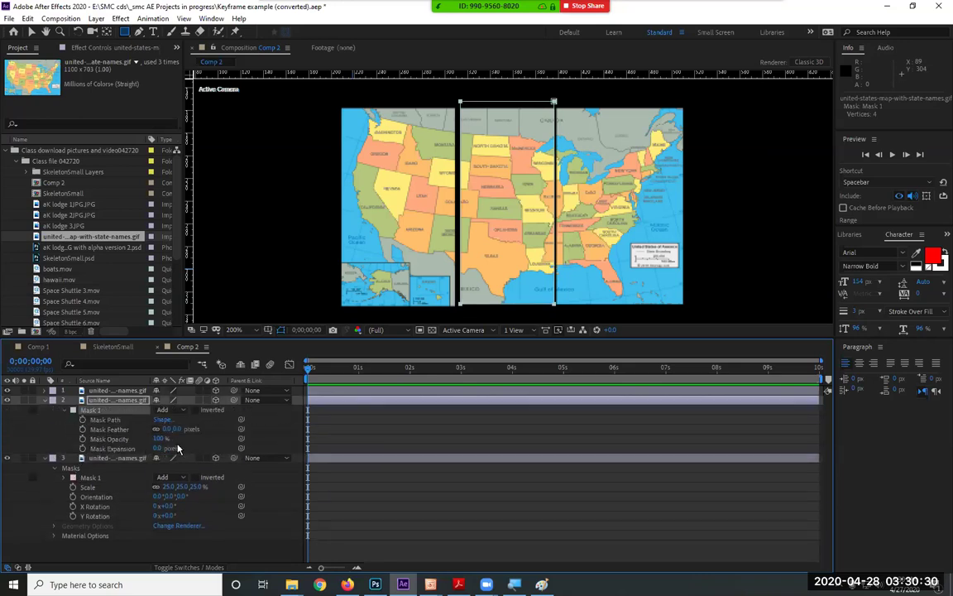
left_click_drag(159, 449, 175, 448)
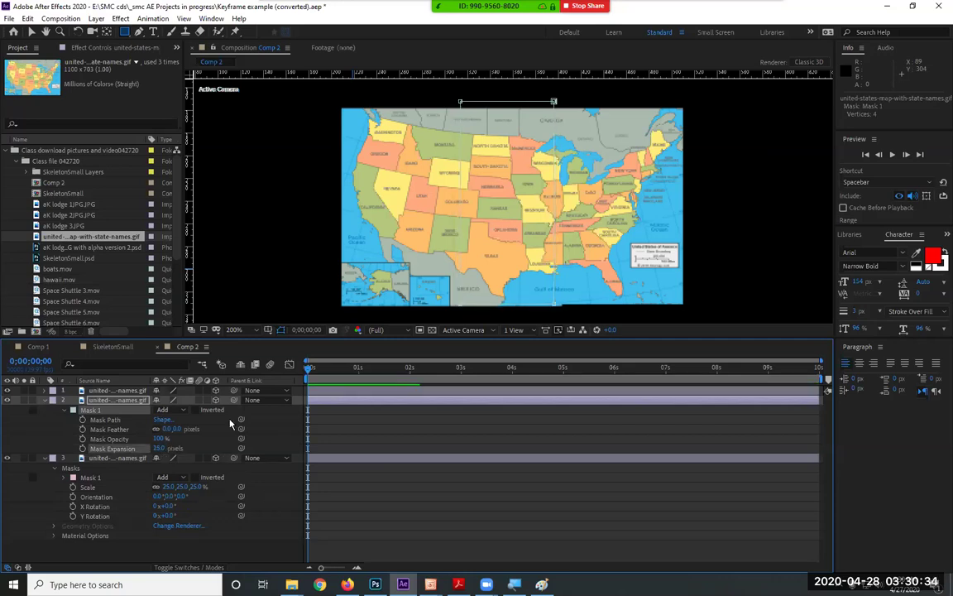
Switch to the Selection tool and collapse the properties of the second and third map layers
left_click(30, 31)
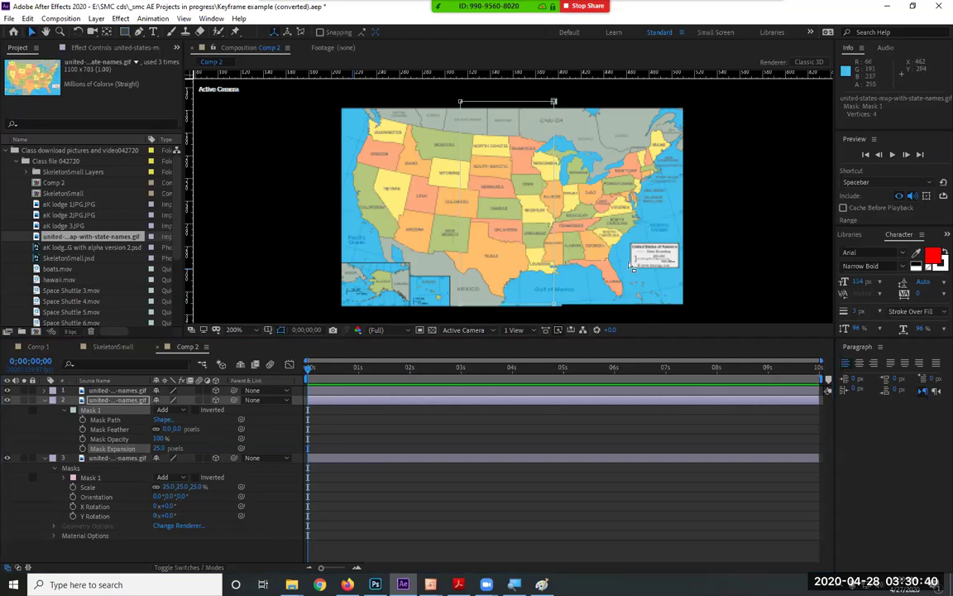
left_click(391, 253)
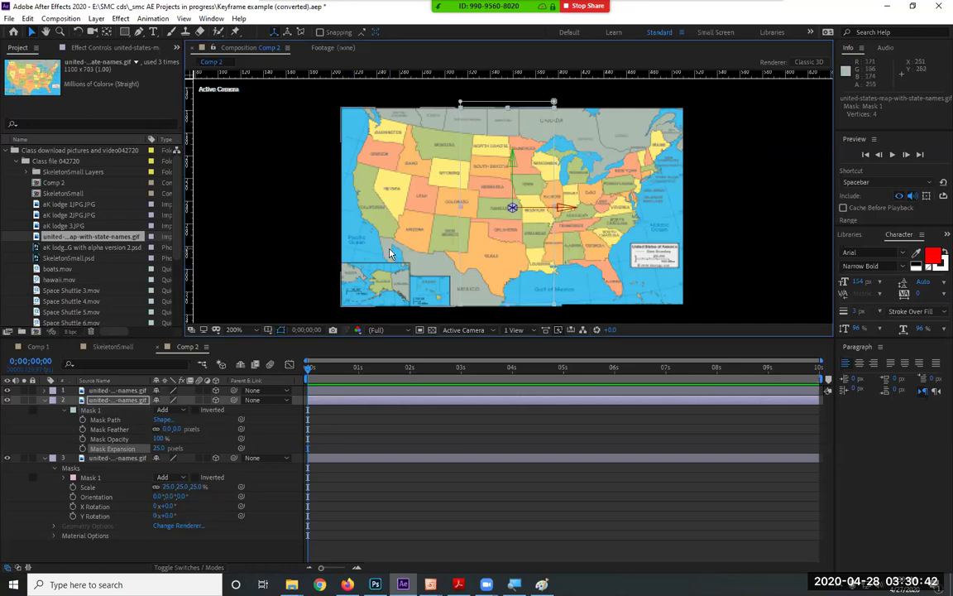
left_click(44, 400)
left_click(44, 409)
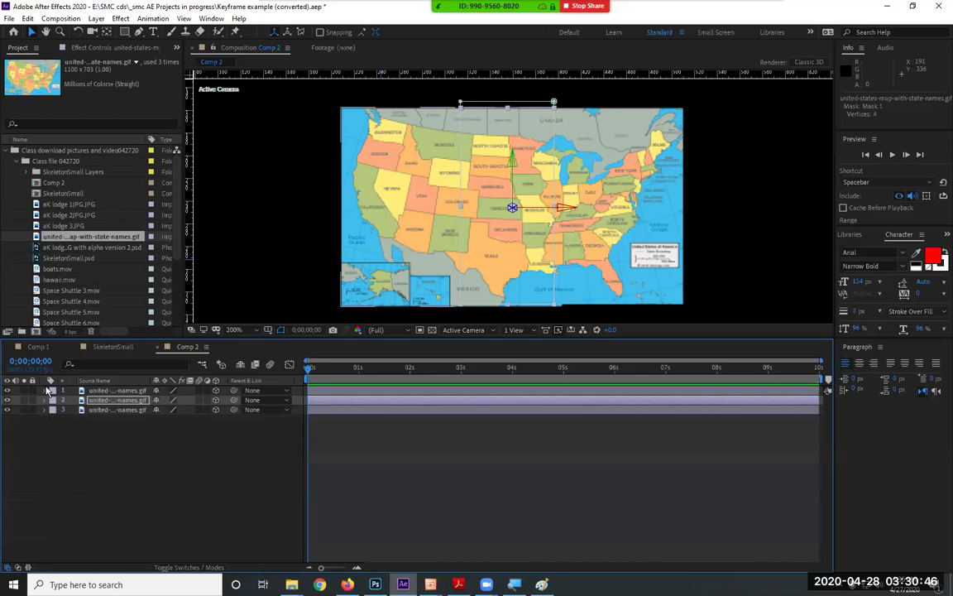
Select all three map layers and reveal only their Anchor Point properties
left_click(44, 390)
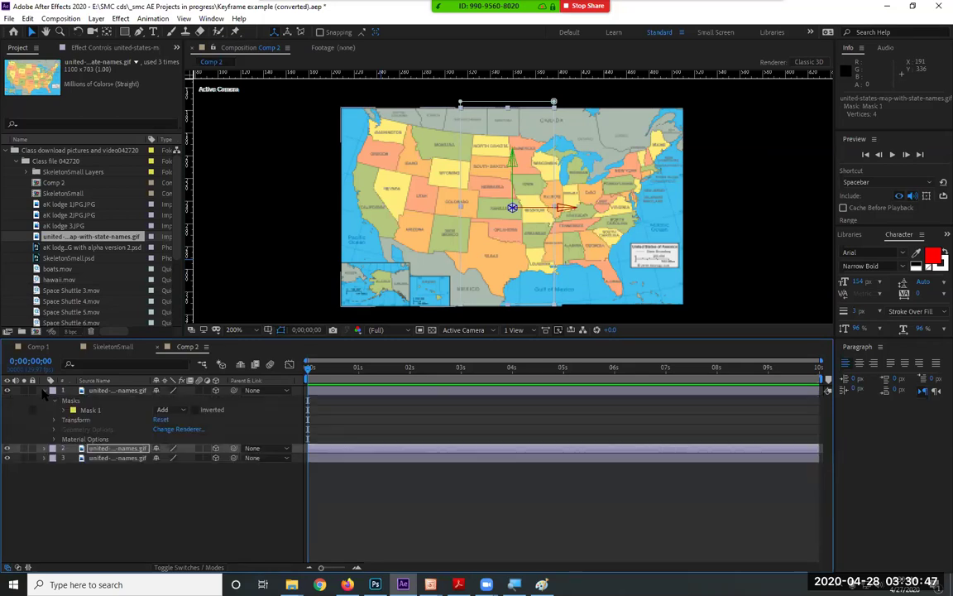
left_click(131, 392)
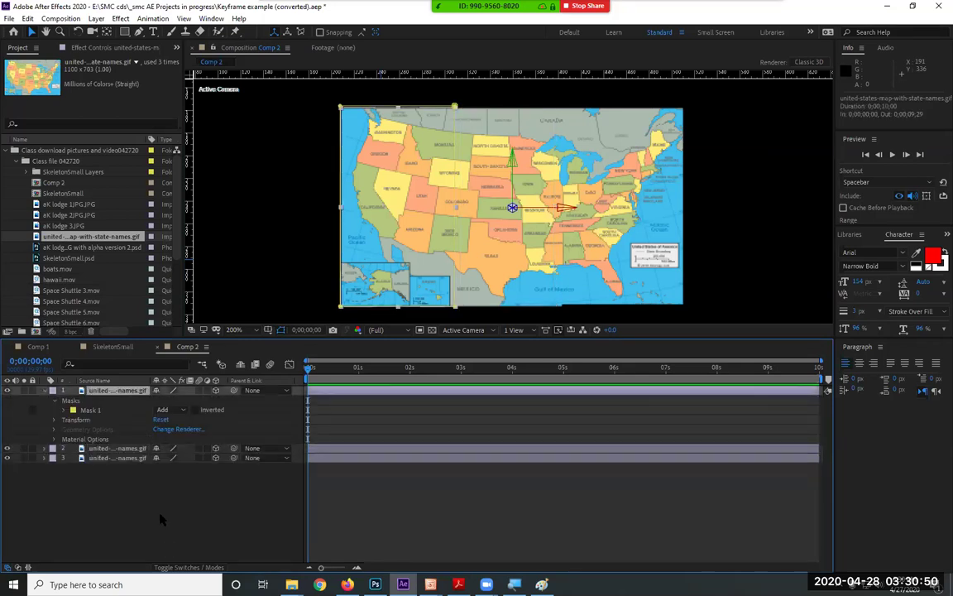
left_click(93, 411)
key("ctrl+a")
key("a")
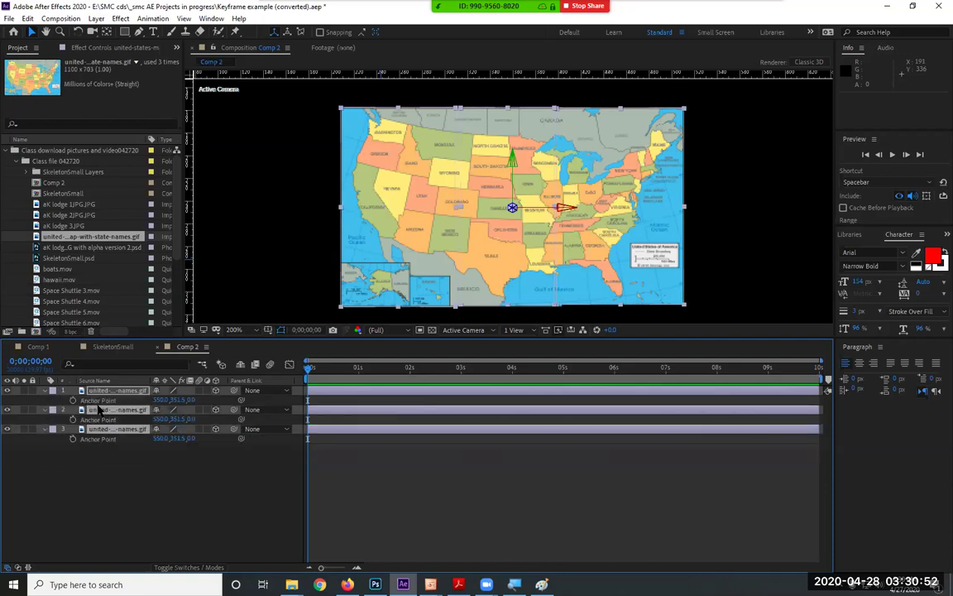
Use the Pan Behind tool to move the first map layer's anchor point to the western section's inner edge, about 368, 351.5
left_click(203, 472)
left_click(125, 391)
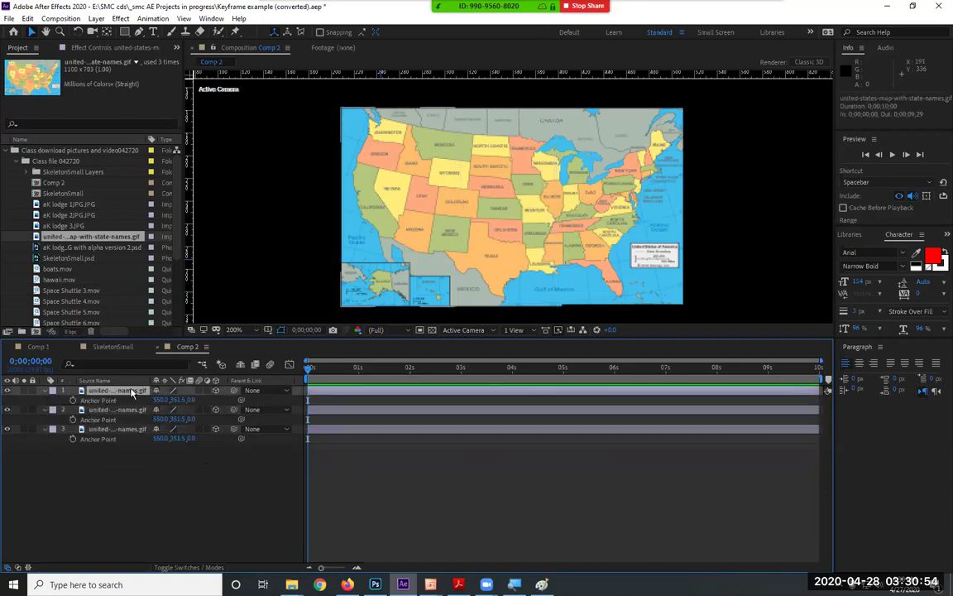
left_click(106, 32)
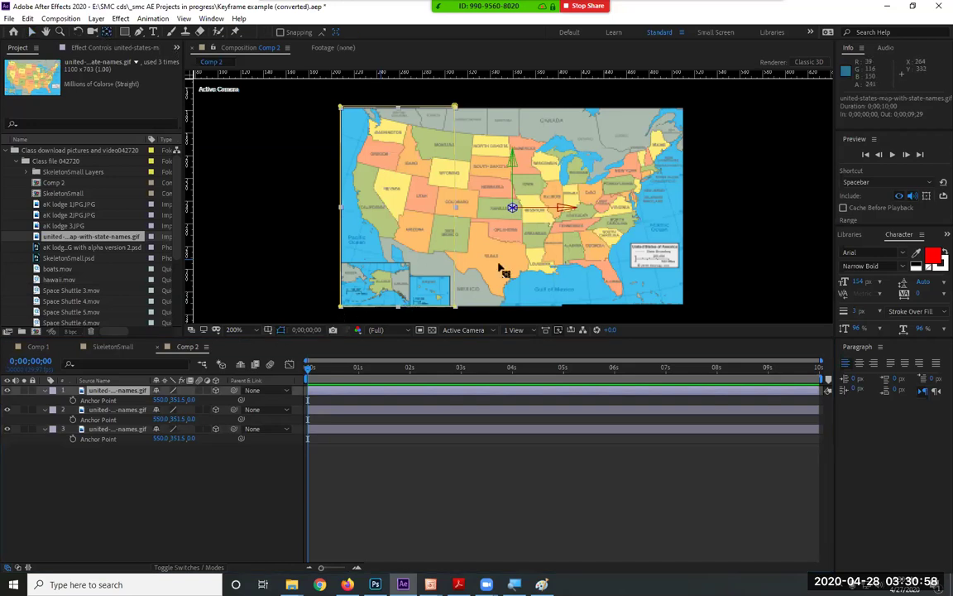
left_click_drag(513, 209, 456, 212)
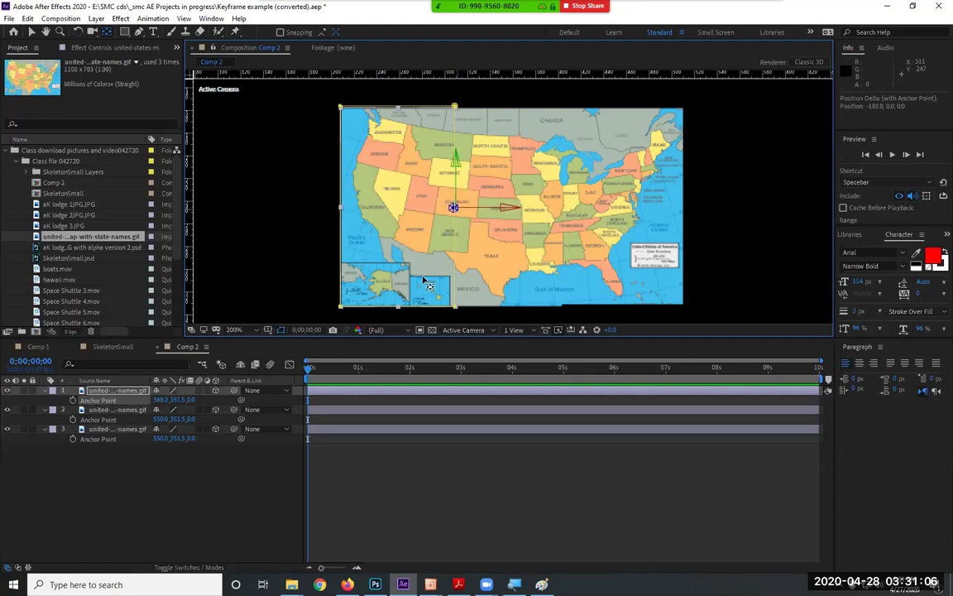
Move the second and third map layers' anchor points to their sections' western edges, about 388, 355.5 and 694, 351.5
left_click(659, 160)
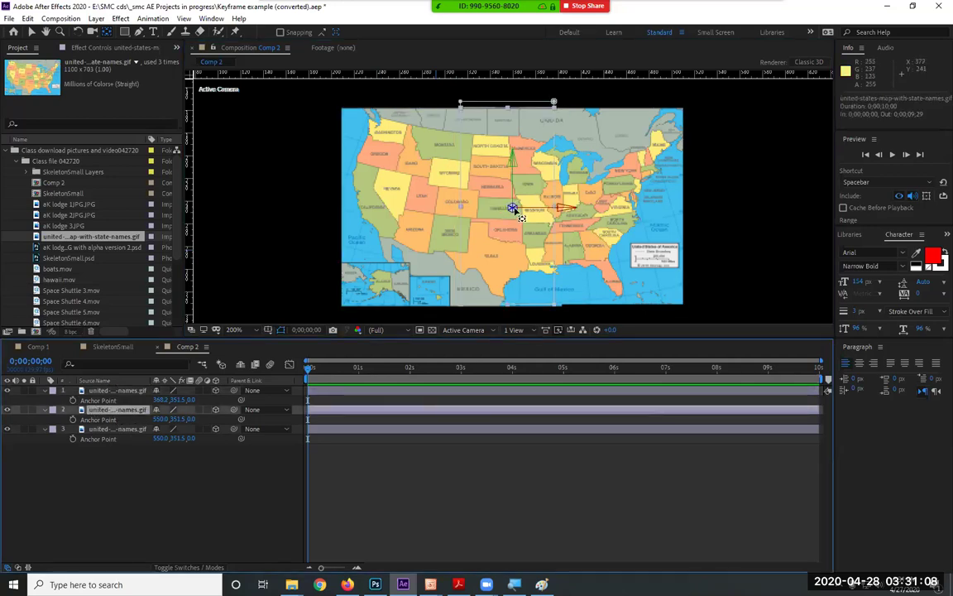
left_click_drag(513, 207, 470, 219)
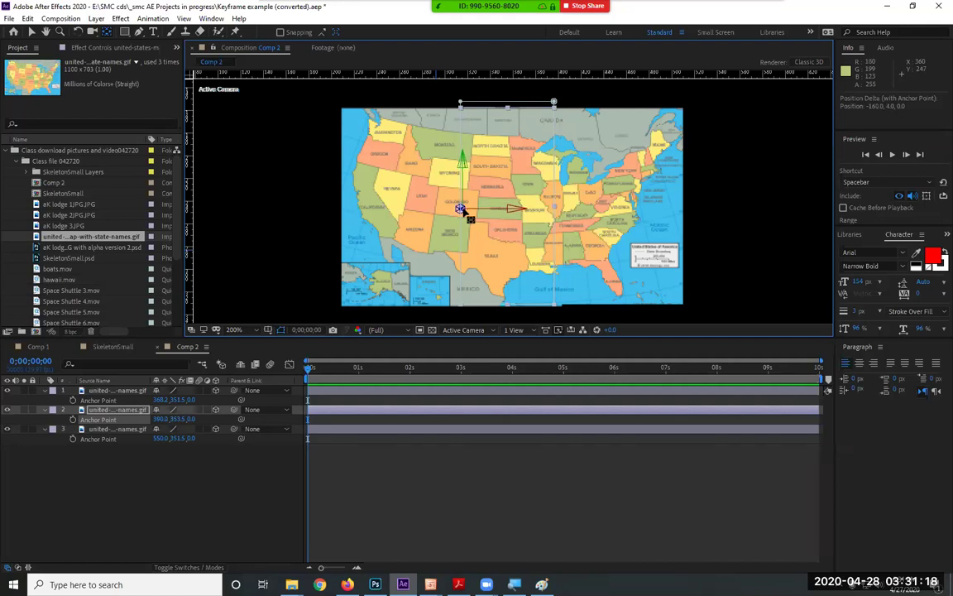
left_click(120, 430)
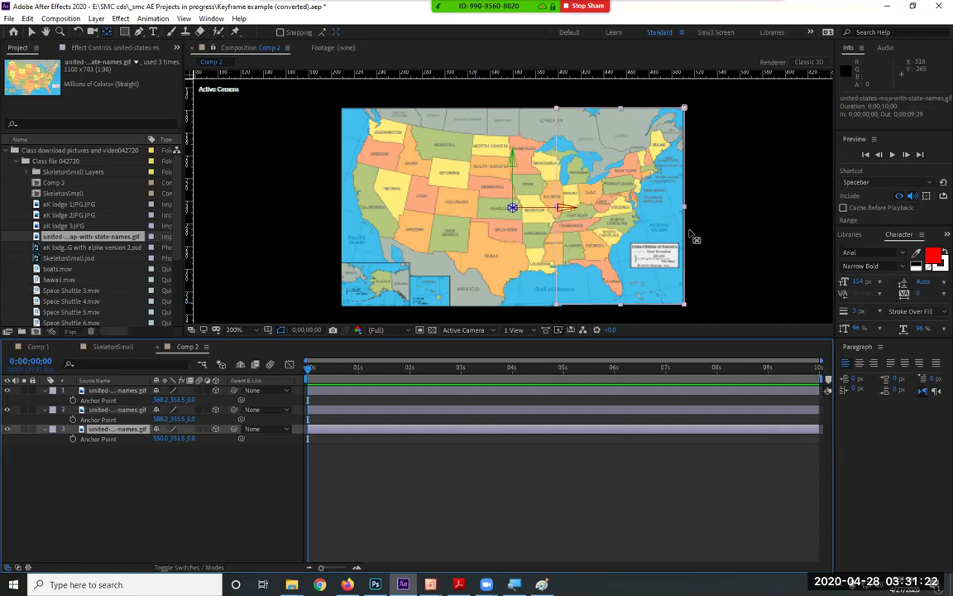
mouse_move(551, 209)
left_mouse_down()
mouse_move(521, 206)
mouse_move(569, 208)
mouse_move(559, 210)
left_mouse_up()
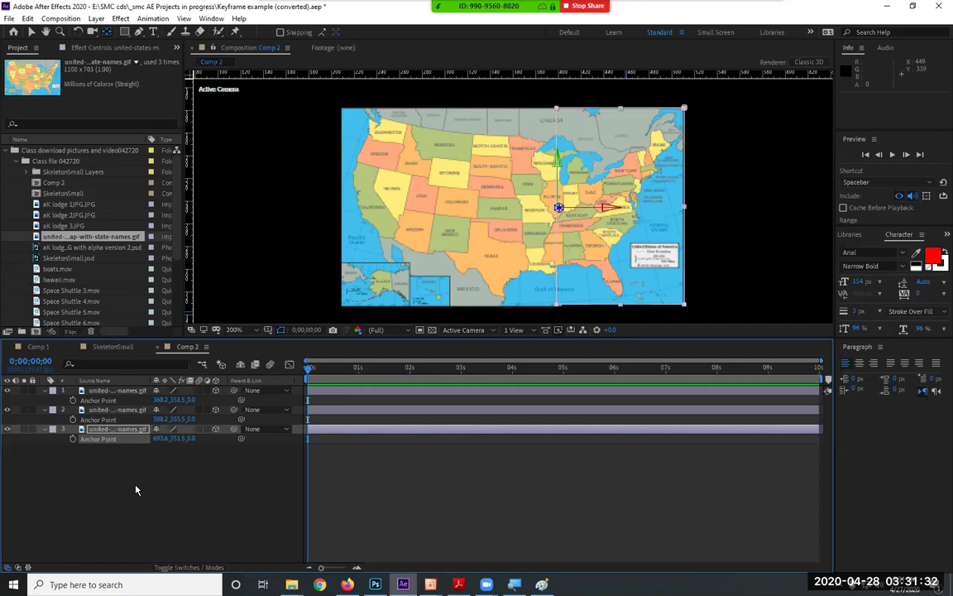
Reveal the rotation properties of all three map layers
left_click_drag(160, 479, 83, 364)
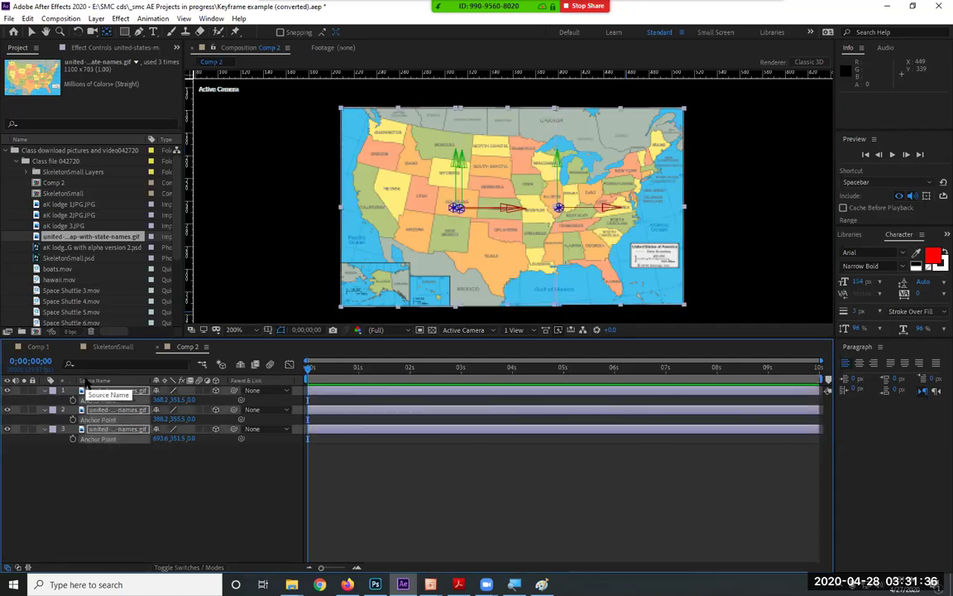
key("r")
left_click(196, 456)
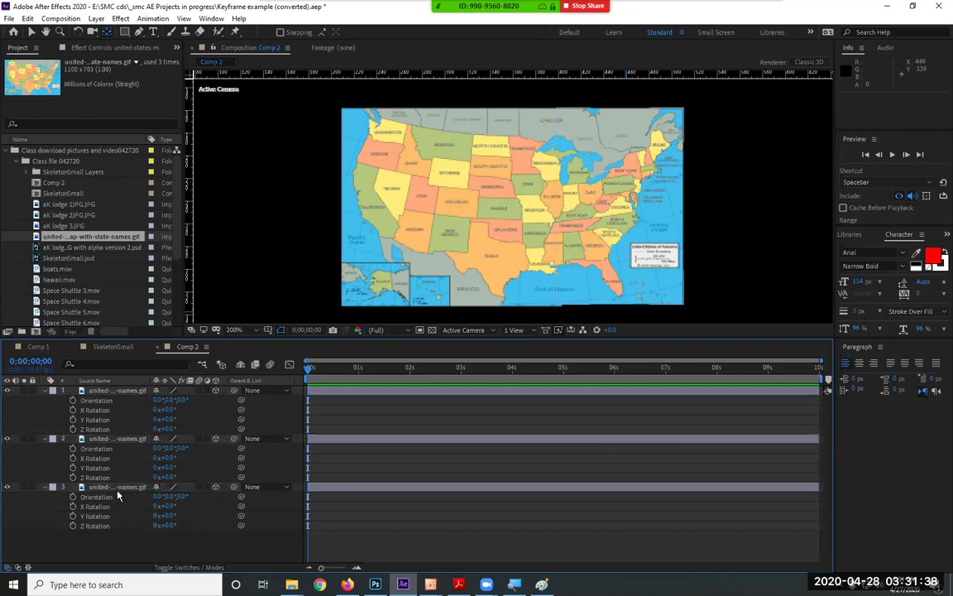
Try out the X, Z and Y rotations of the third map layer, restoring each to 0°
left_click(118, 488)
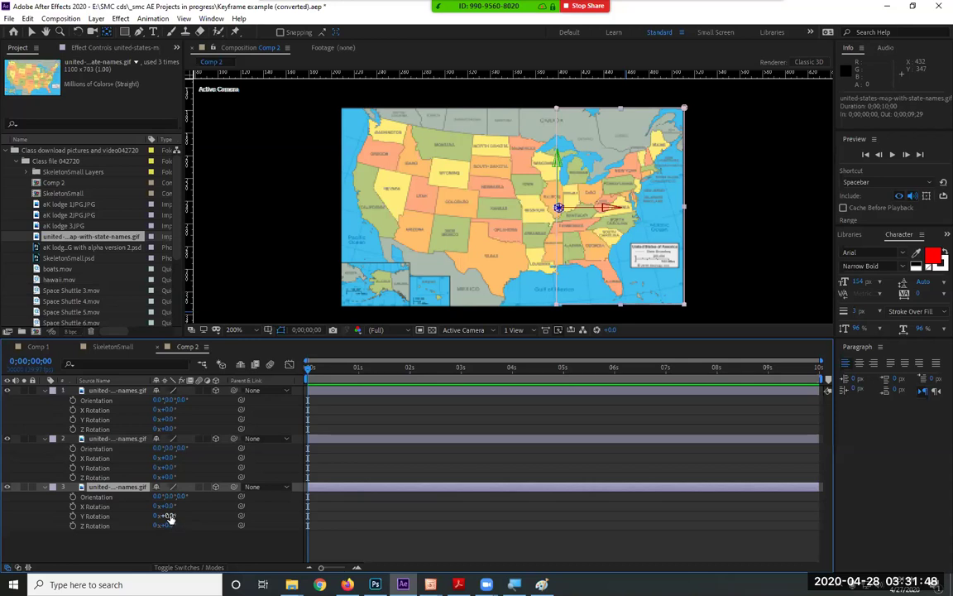
left_click_drag(168, 507, 227, 506)
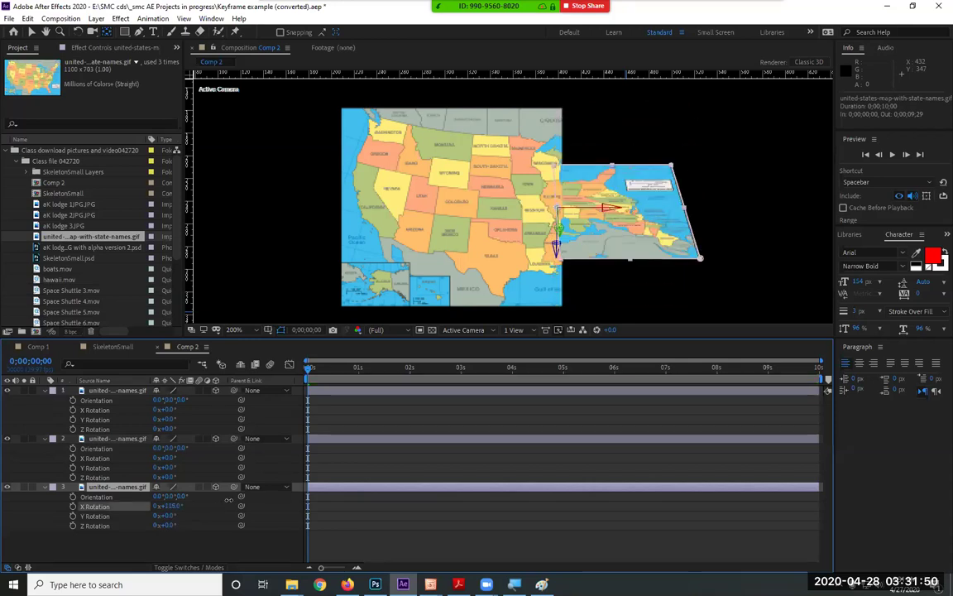
key("ctrl+z")
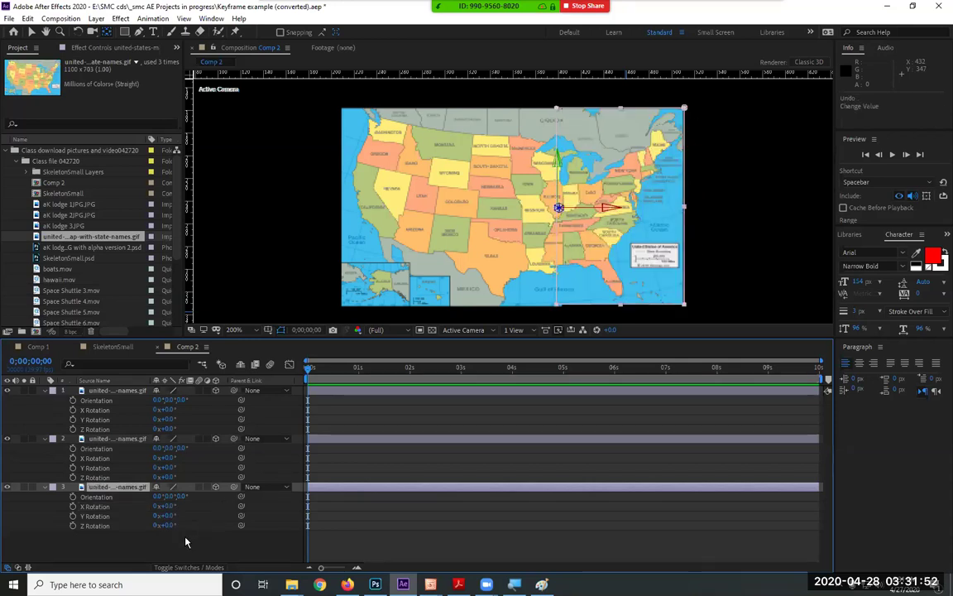
left_click_drag(168, 525, 278, 527)
key("ctrl+z")
mouse_move(165, 515)
left_mouse_down()
mouse_move(289, 518)
mouse_move(168, 516)
left_mouse_up()
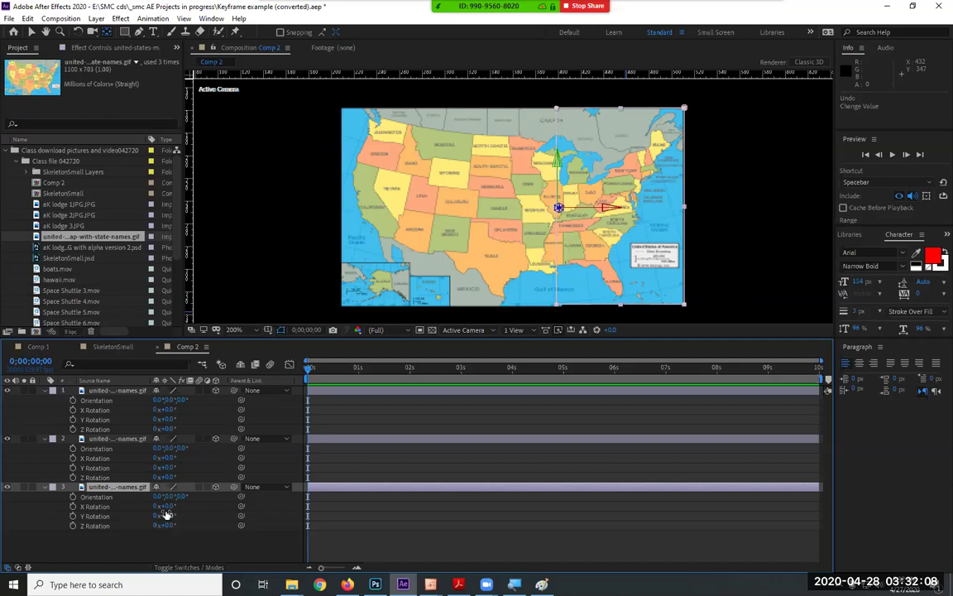
Test the folding of the first and third map layers with Y Rotation, leaving them at -3° and -1°
left_click(109, 392)
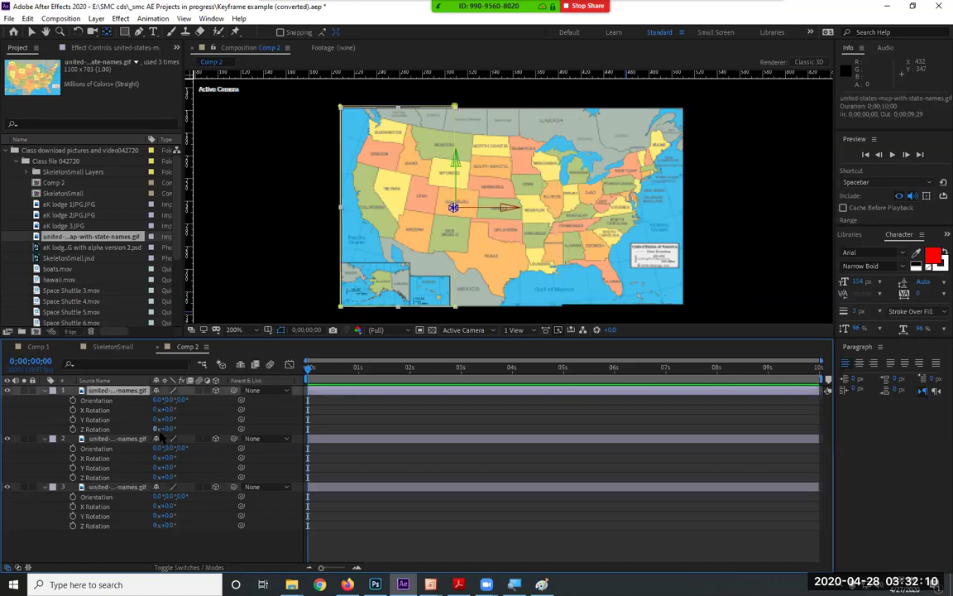
left_click_drag(174, 419, 70, 423)
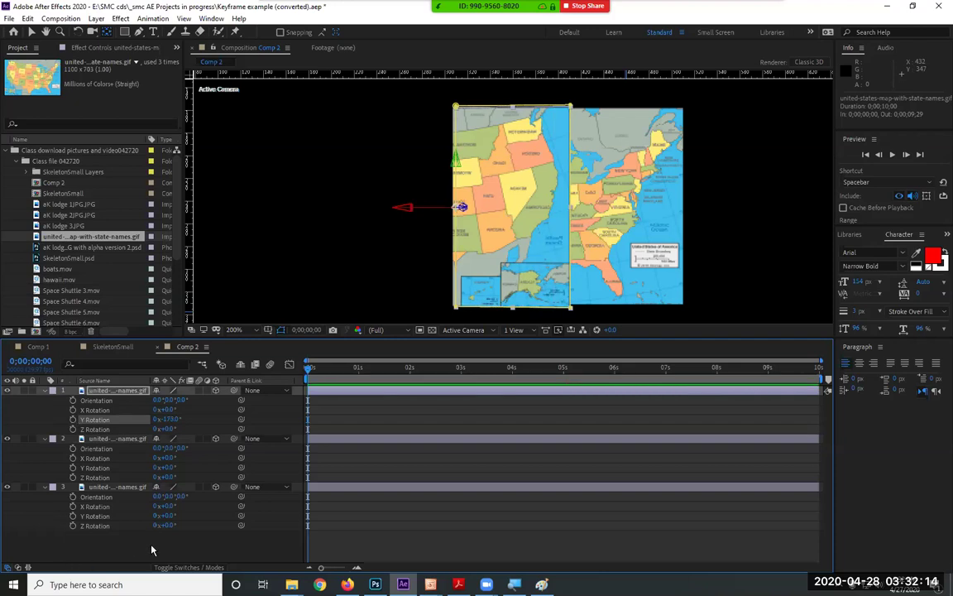
mouse_move(168, 517)
left_mouse_down()
mouse_move(267, 521)
mouse_move(170, 516)
left_mouse_up()
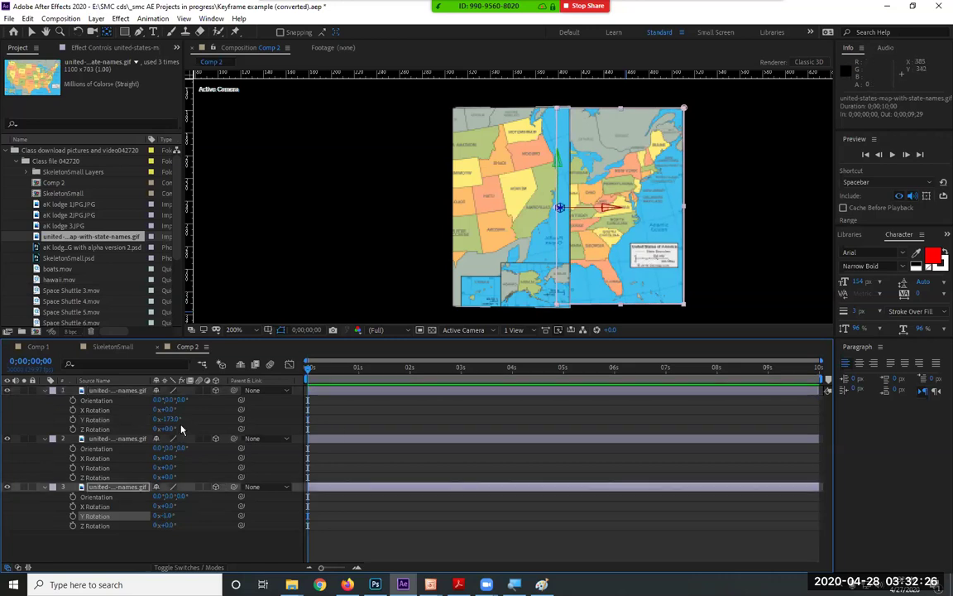
left_click_drag(165, 419, 253, 390)
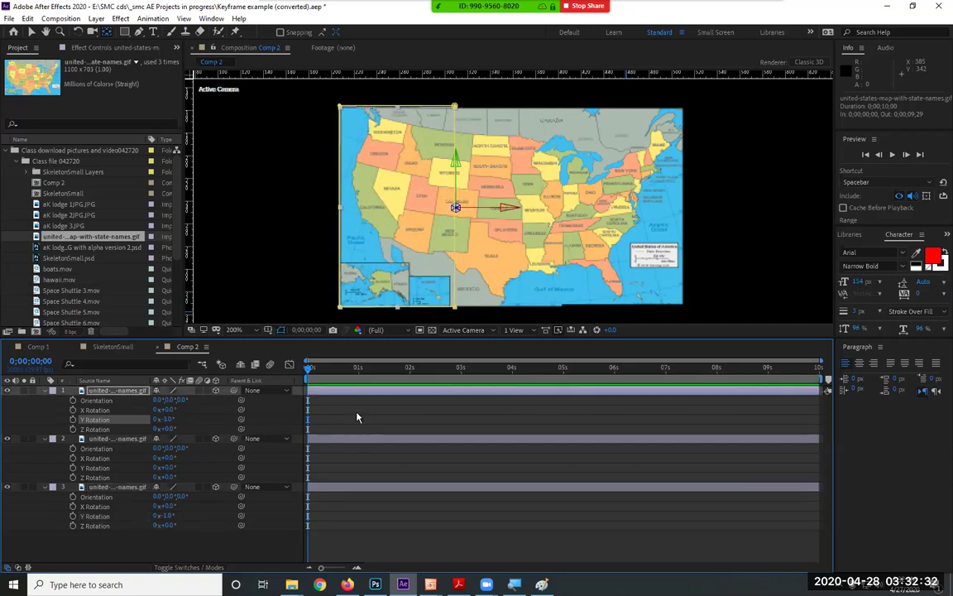
Keyframe the first map layer's Y Rotation at -3° at 0 seconds, -75° at 3 seconds and 0° at 6 seconds
left_click(72, 421)
left_click(461, 373)
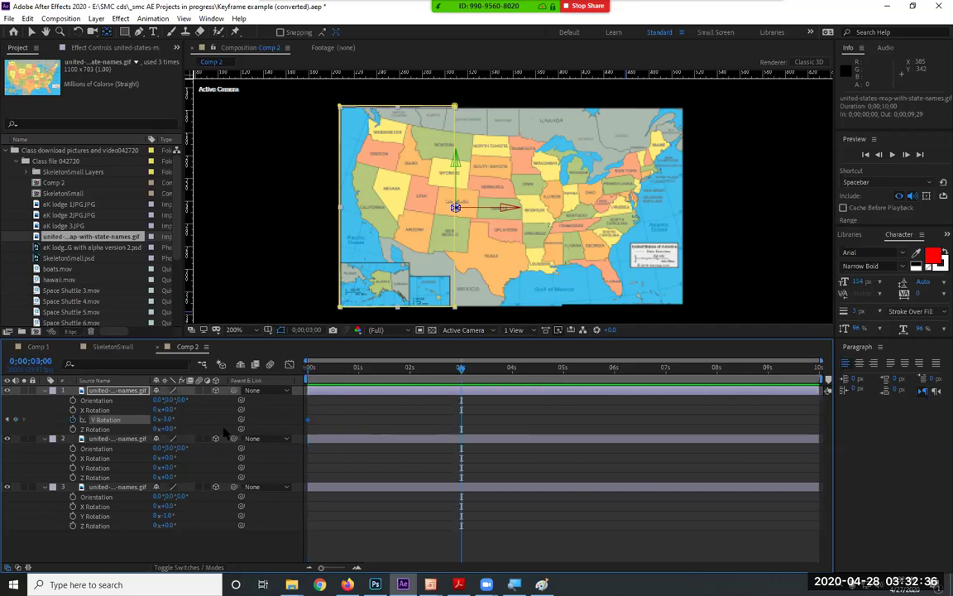
left_click_drag(184, 419, 138, 432)
left_click(615, 378)
left_click(170, 419)
key("Return")
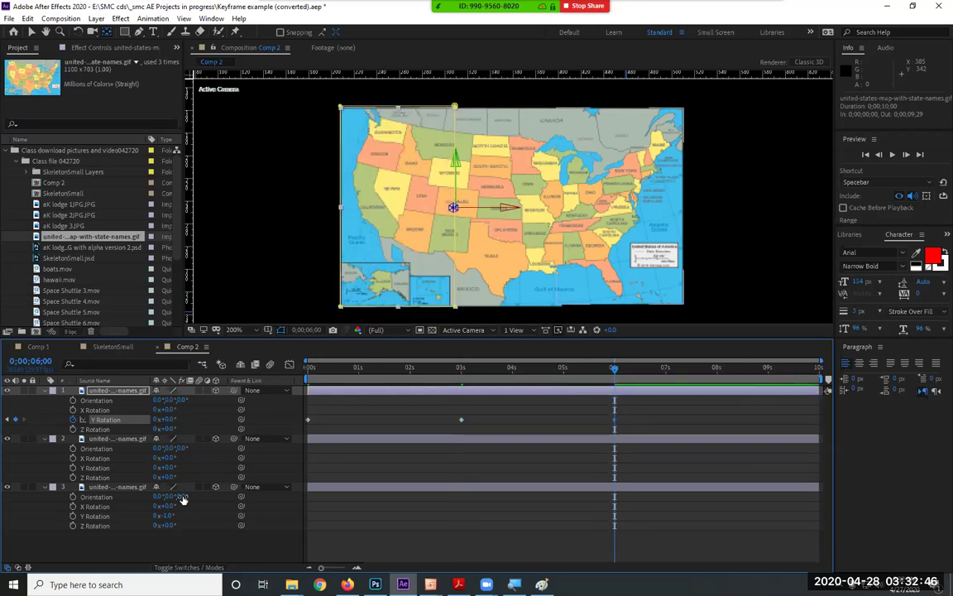
Keyframe the third map layer's Y Rotation at -1° at 0 seconds, 127° at 3 seconds and 0° at 6 seconds
key("Home")
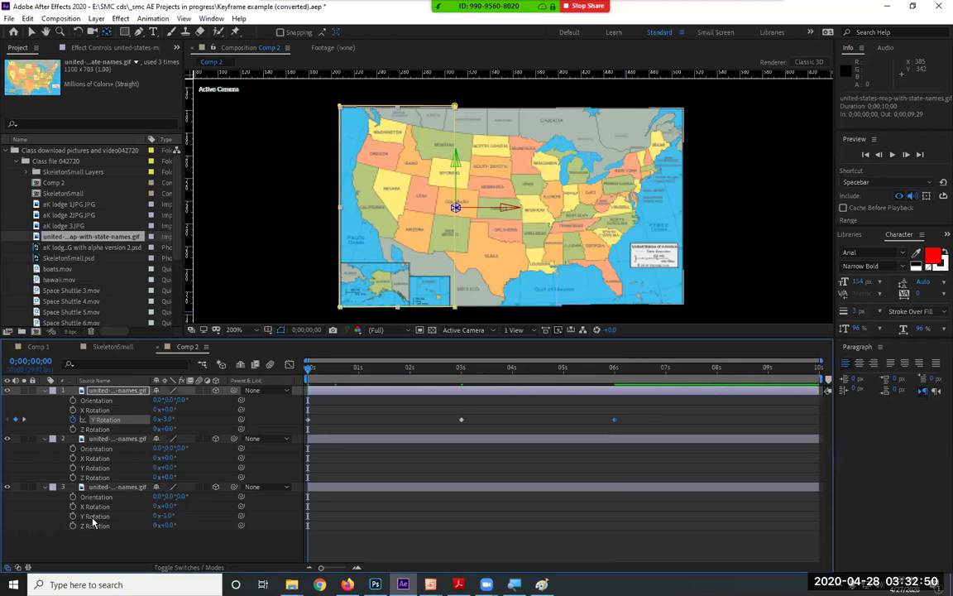
left_click(95, 516)
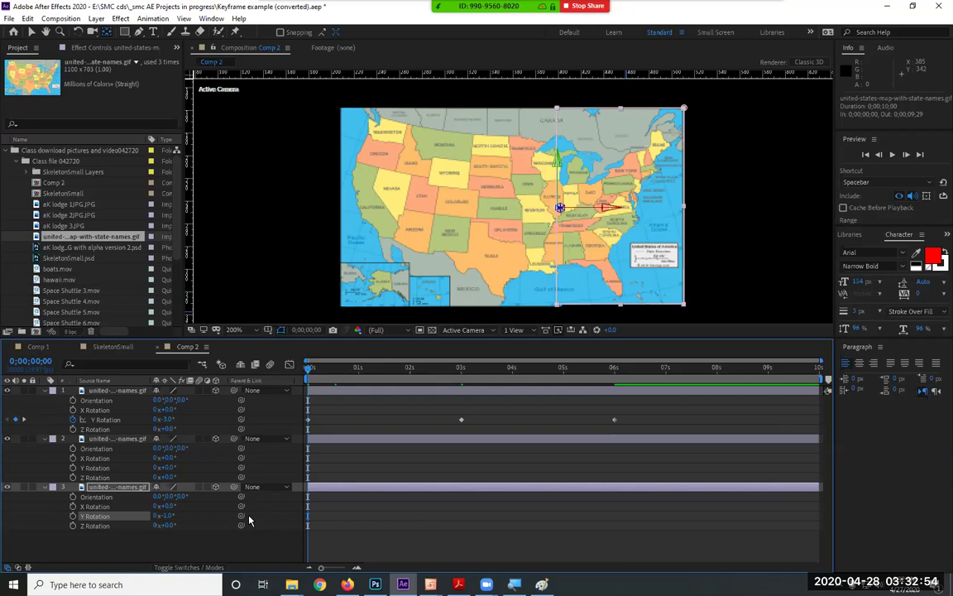
left_click(73, 517)
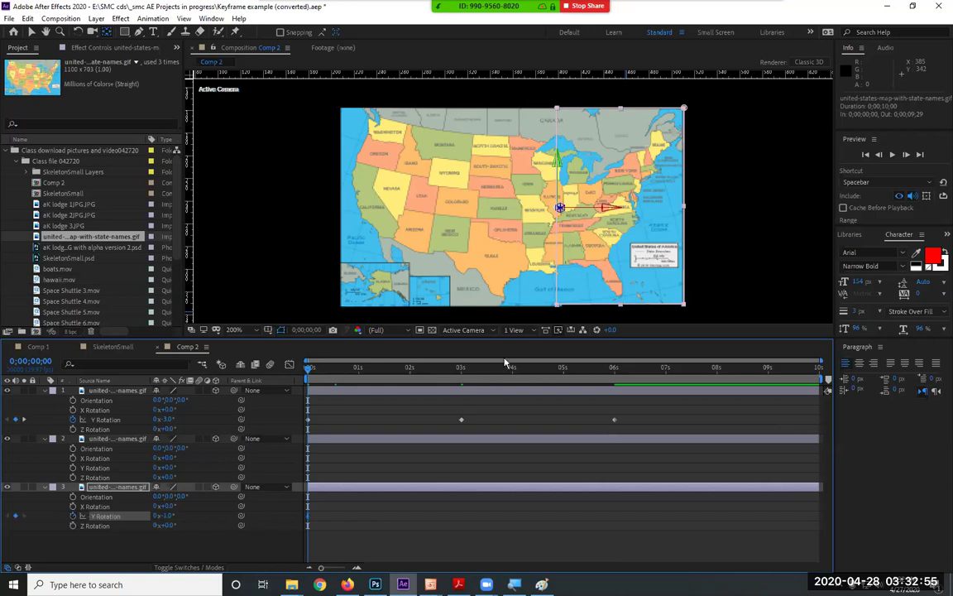
left_click(461, 374)
left_click_drag(170, 515, 272, 515)
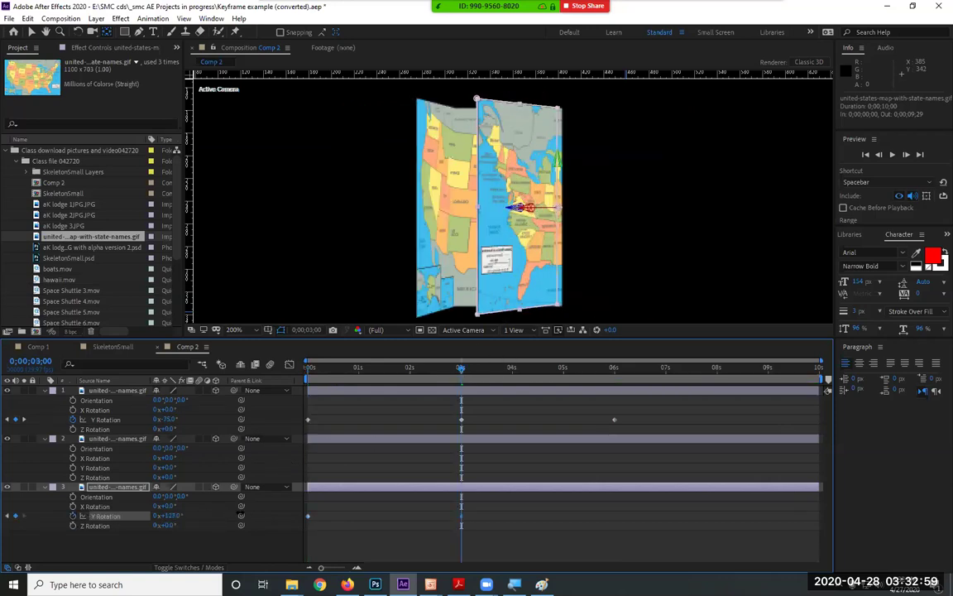
left_click(616, 370)
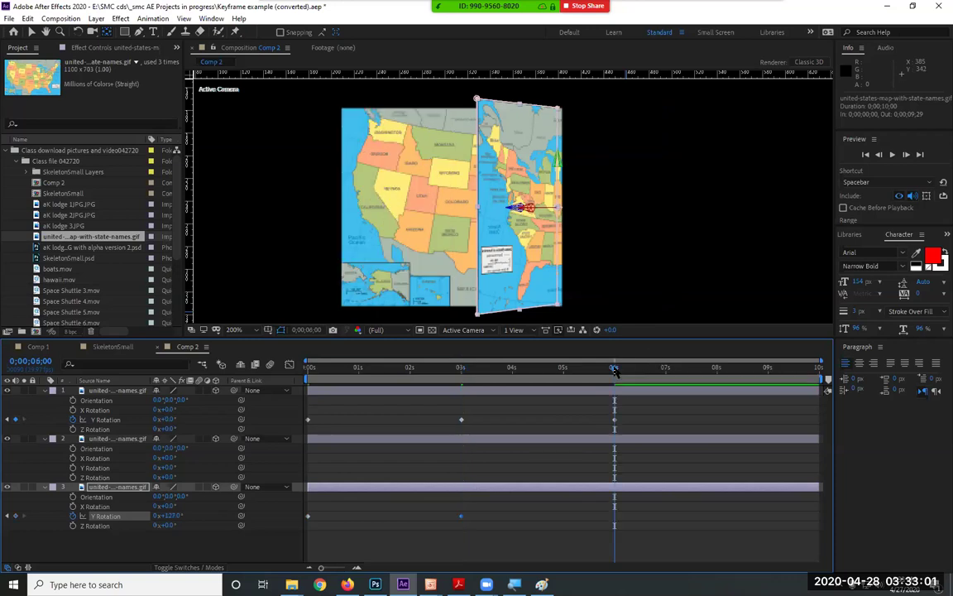
left_click(170, 515)
type("0")
key("Return")
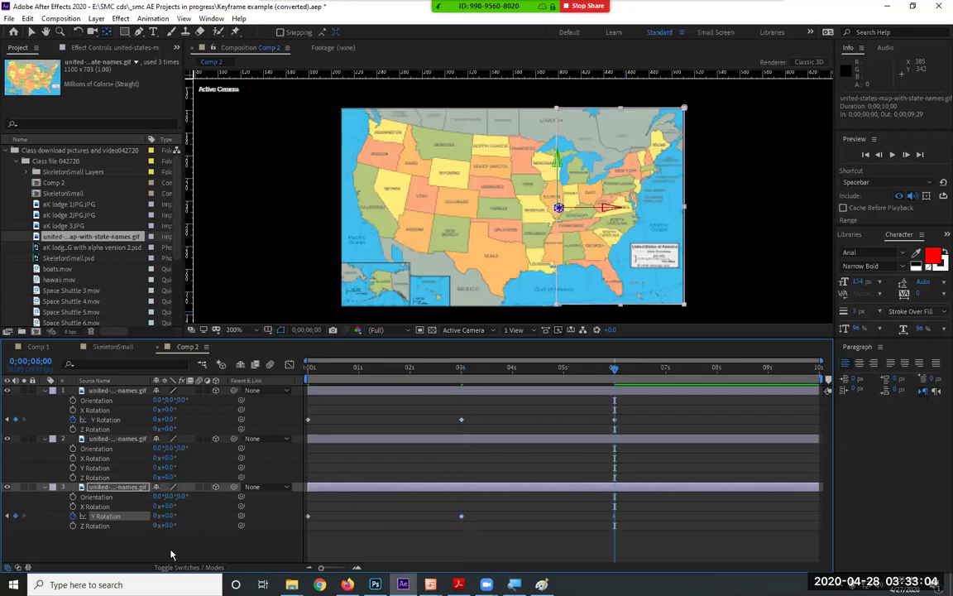
Preview the map folding animation from the start of the composition
key("Home")
key("space")
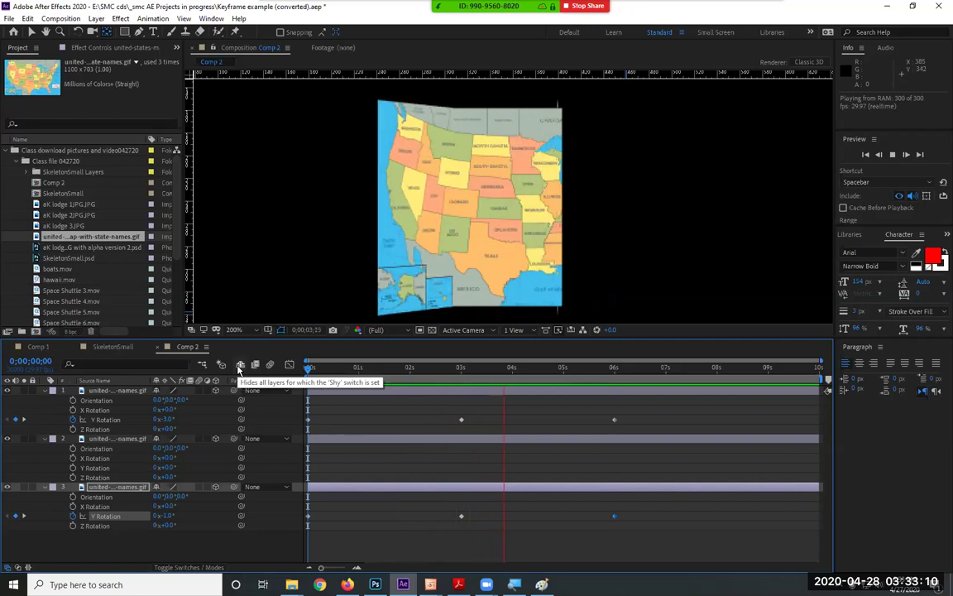
key("space")
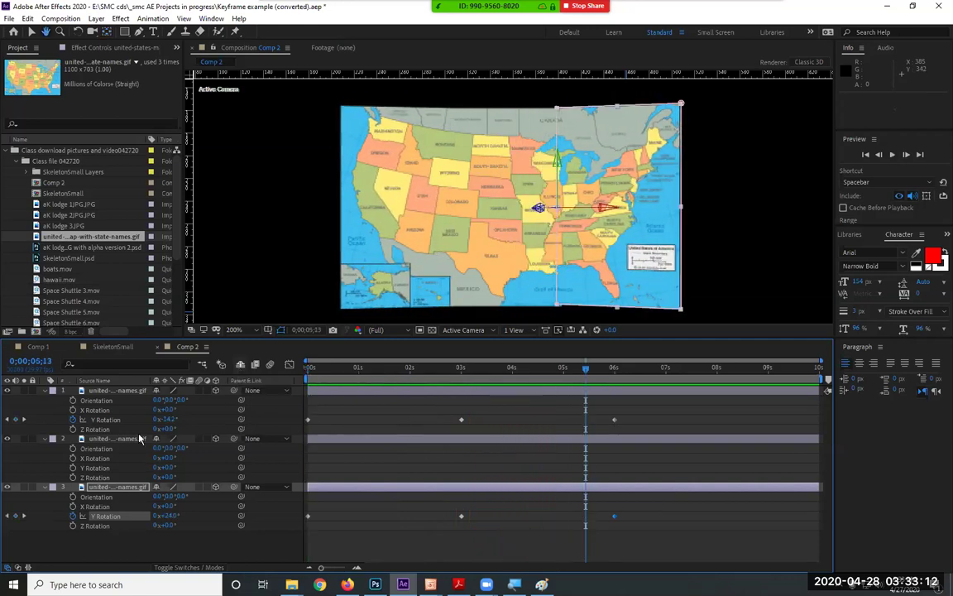
Collapse the three map layers and pre-compose them as "map comp", moving all attributes into the new composition
left_click(45, 389)
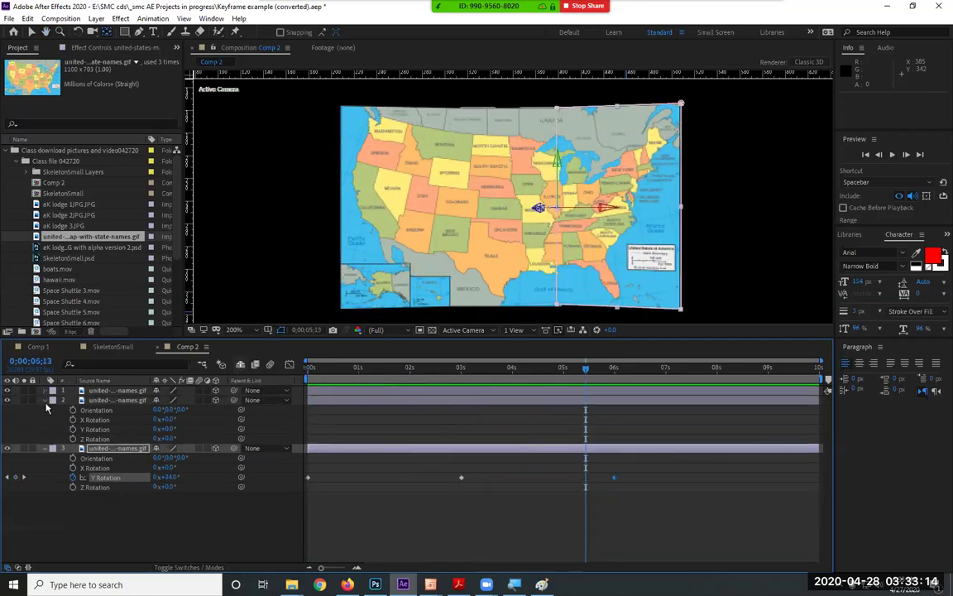
left_click(45, 400)
left_click(45, 410)
left_click_drag(183, 465, 151, 397)
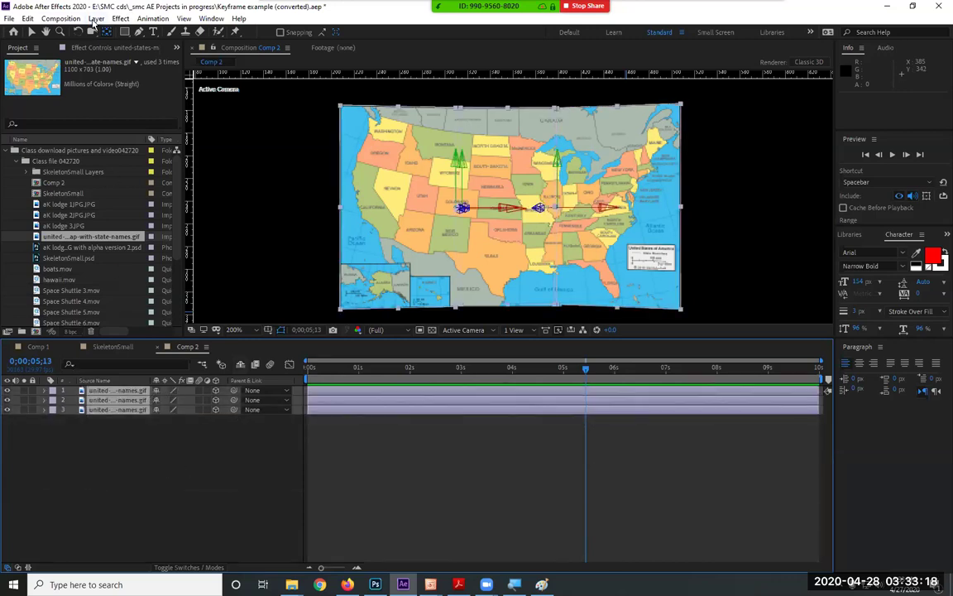
left_click(95, 19)
left_click(160, 393)
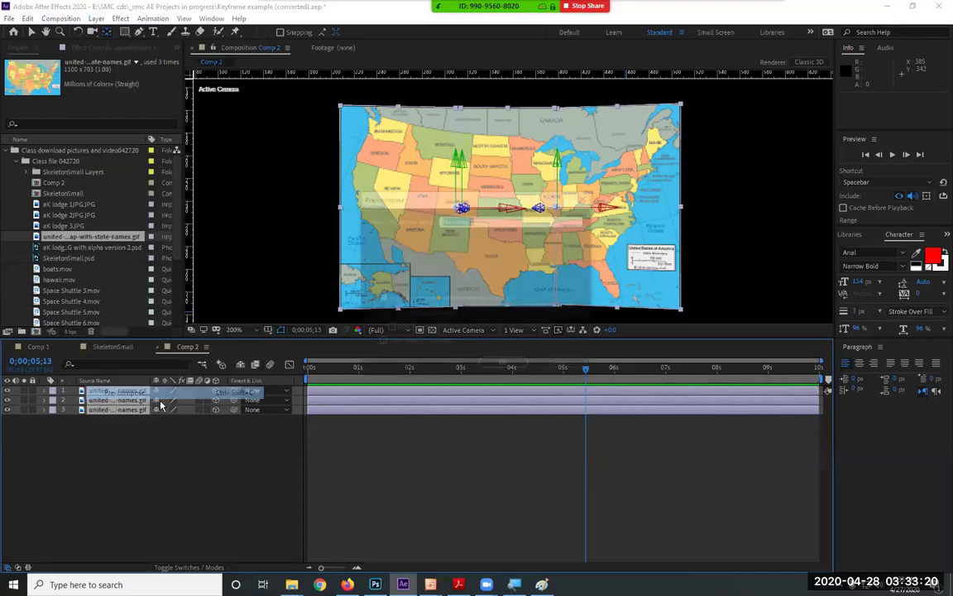
type("map comp")
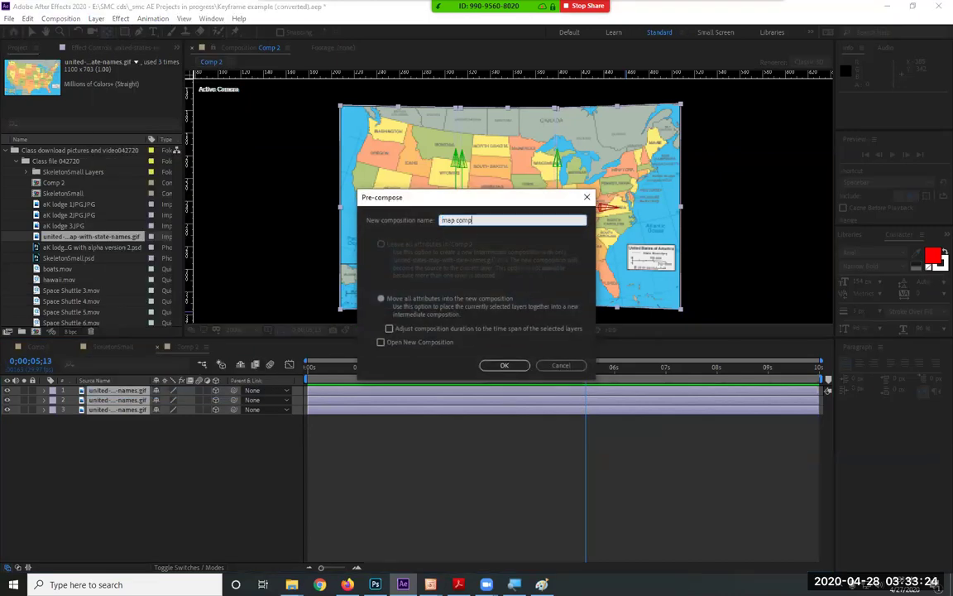
key("Return")
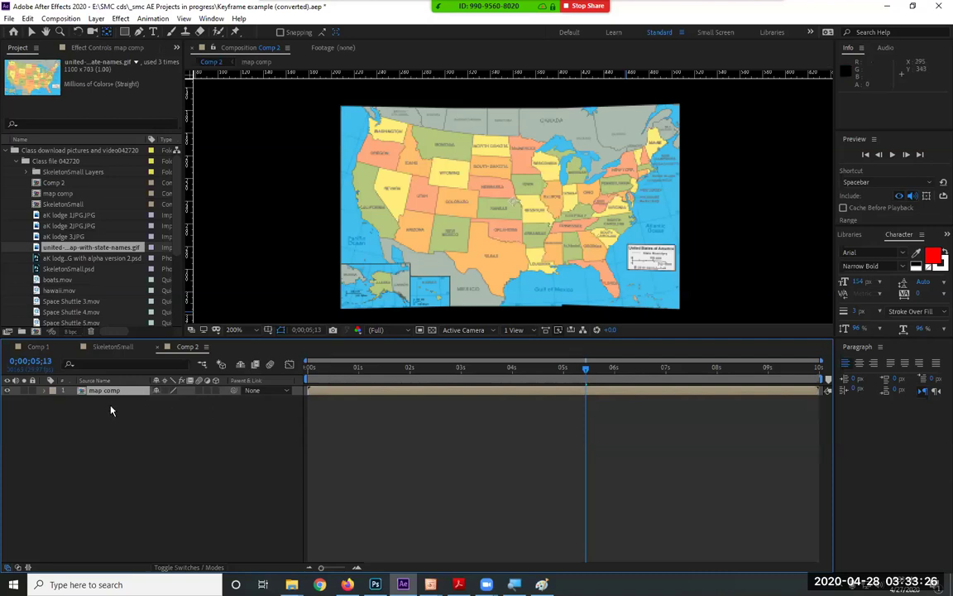
Make the map comp layer 3D with collapsed transformations and rotate it to X -36°, Y -3° and Z -34°
left_click(215, 390)
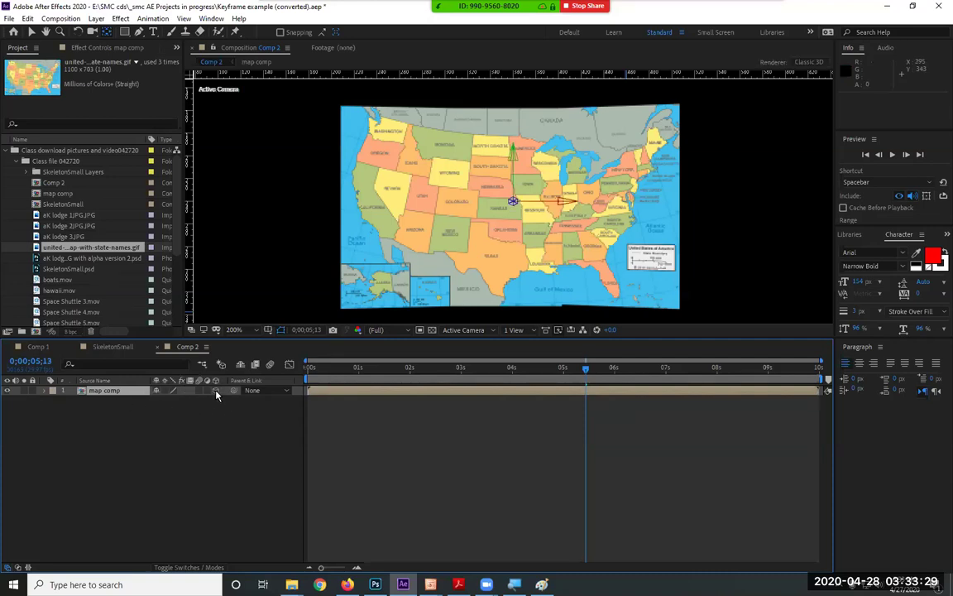
left_click(163, 391)
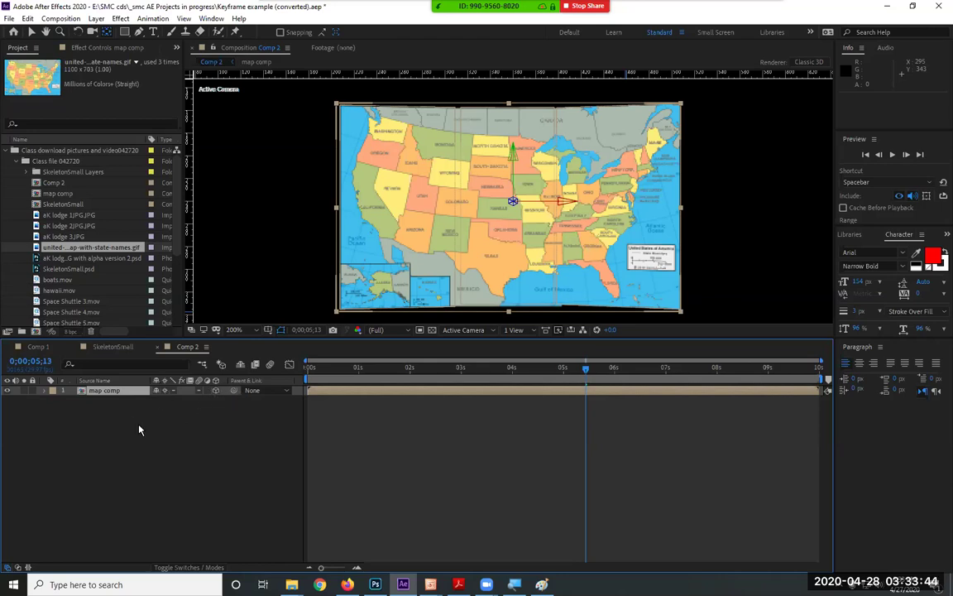
key("r")
left_click_drag(170, 423, 282, 390)
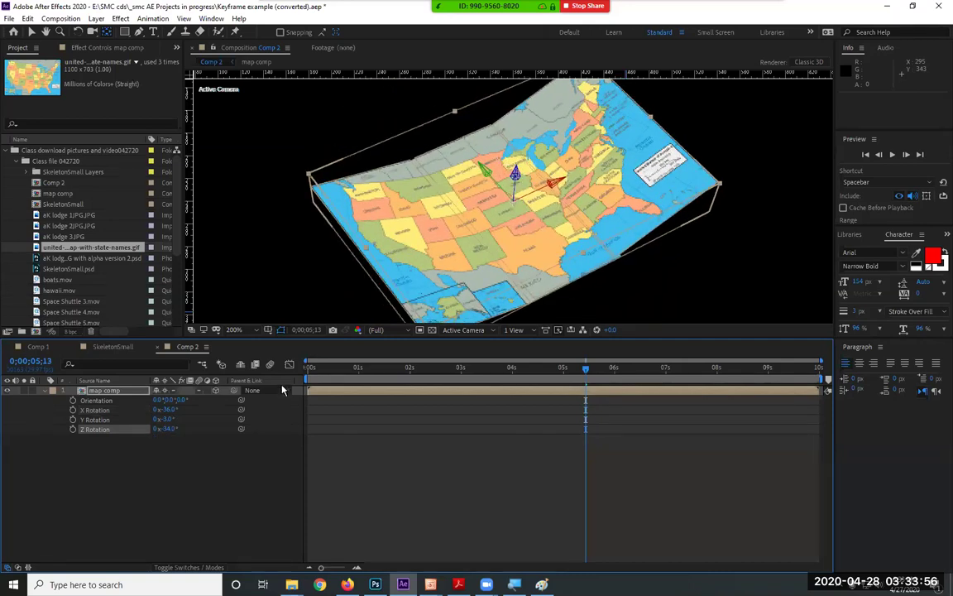
Preview the tilted map's folding animation from the start of the composition
left_click(315, 378)
key("space")
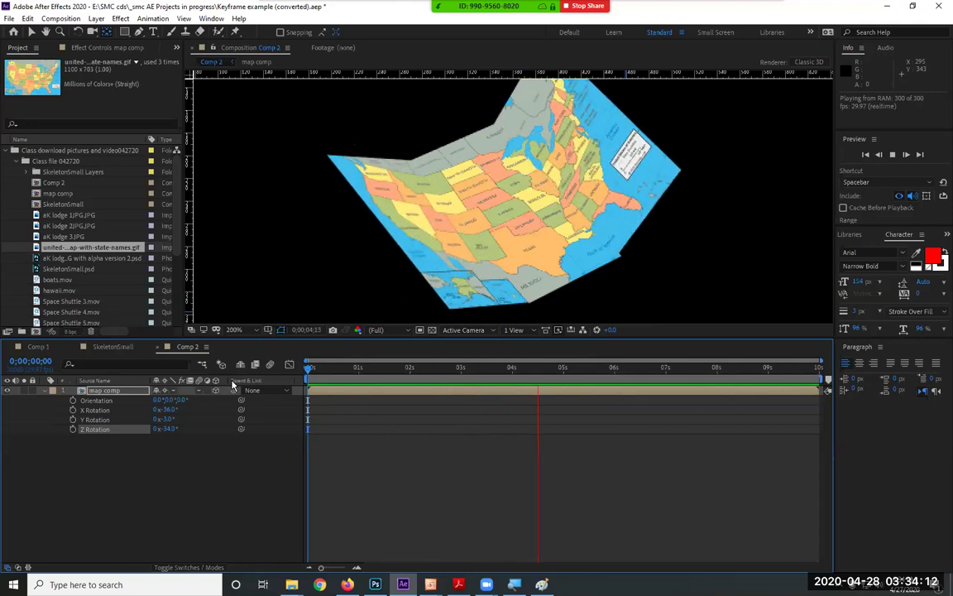
key("space")
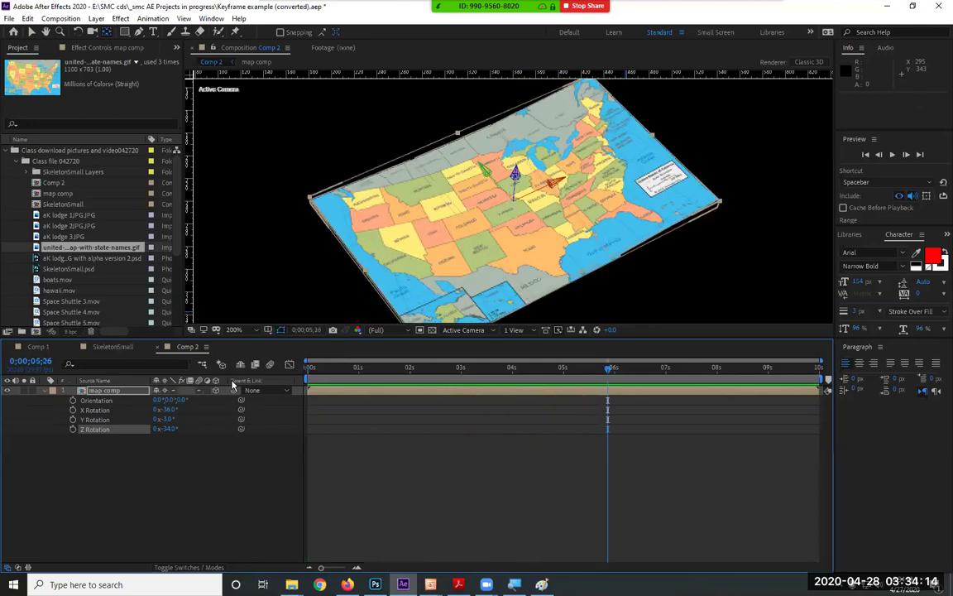
left_click_drag(347, 370, 228, 371)
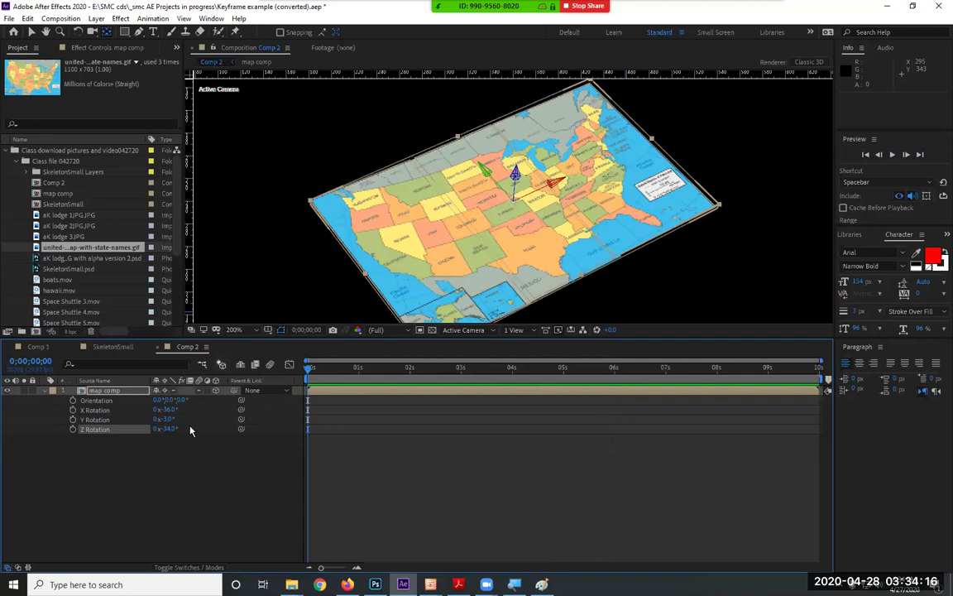
left_click(73, 410)
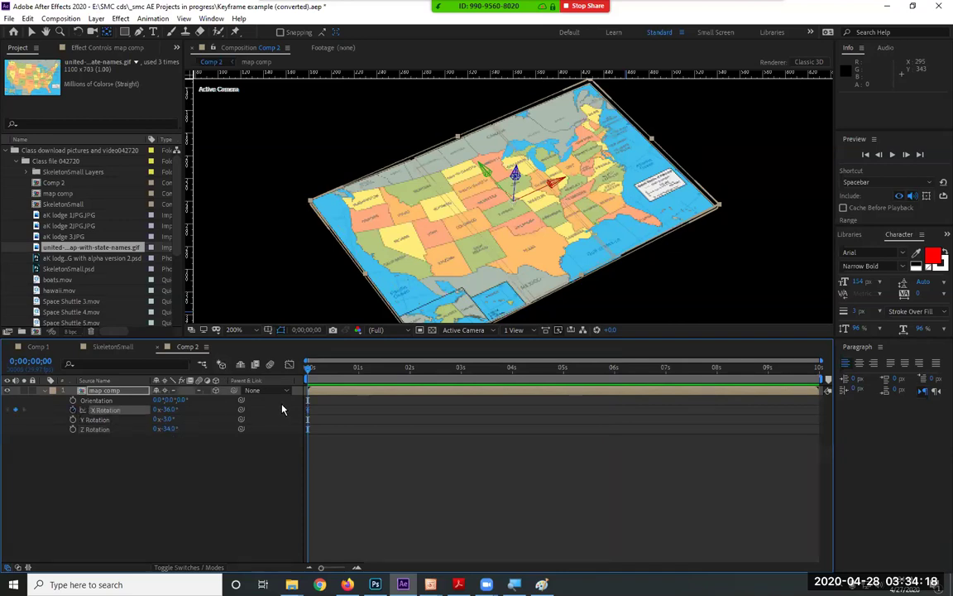
left_click(744, 374)
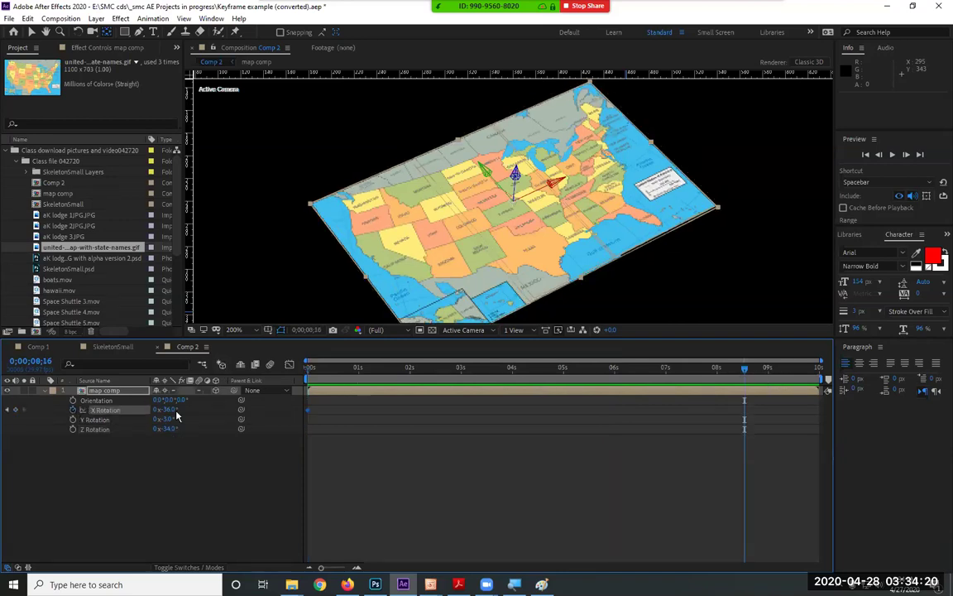
left_click_drag(168, 409, 191, 418)
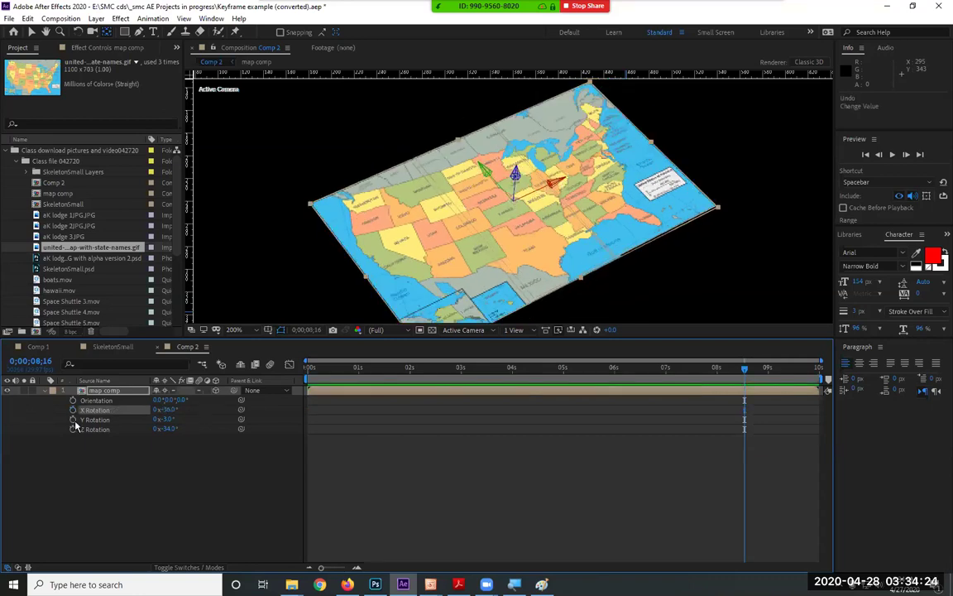
mouse_move(166, 422)
left_mouse_down()
mouse_move(182, 423)
mouse_move(177, 434)
mouse_move(210, 424)
mouse_move(166, 432)
left_mouse_up()
key("ctrl+z")
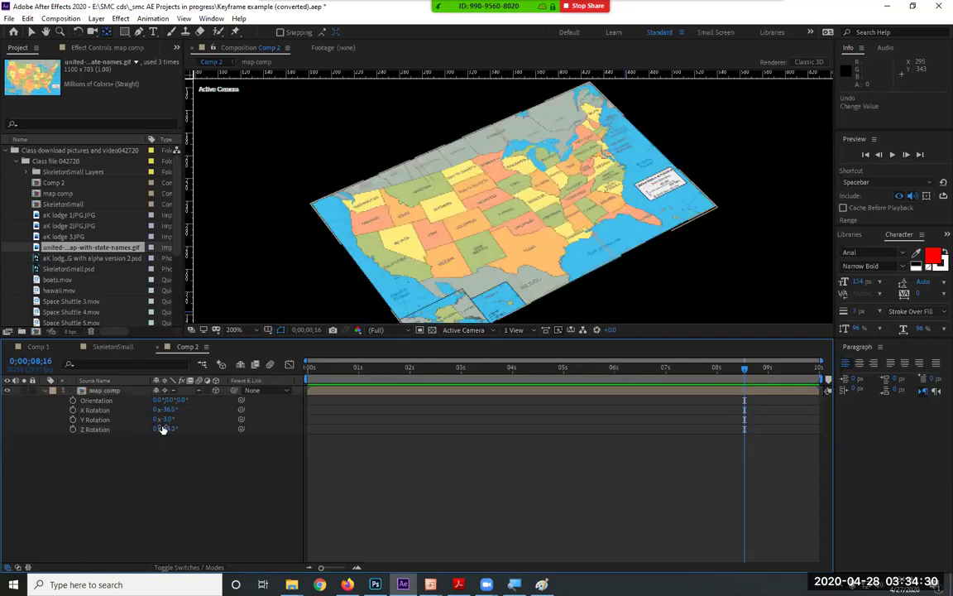
Keyframe the map comp layer's Z Rotation at -34° at 0 seconds and 44° at 0;00;06;01
left_click(308, 366)
left_click(103, 428)
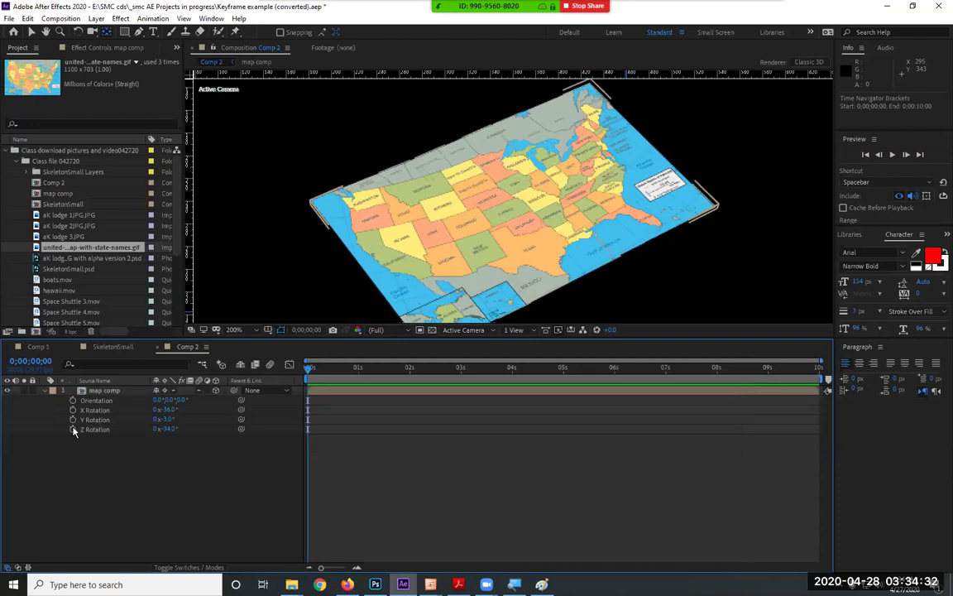
left_click(615, 367)
left_click_drag(166, 430, 222, 429)
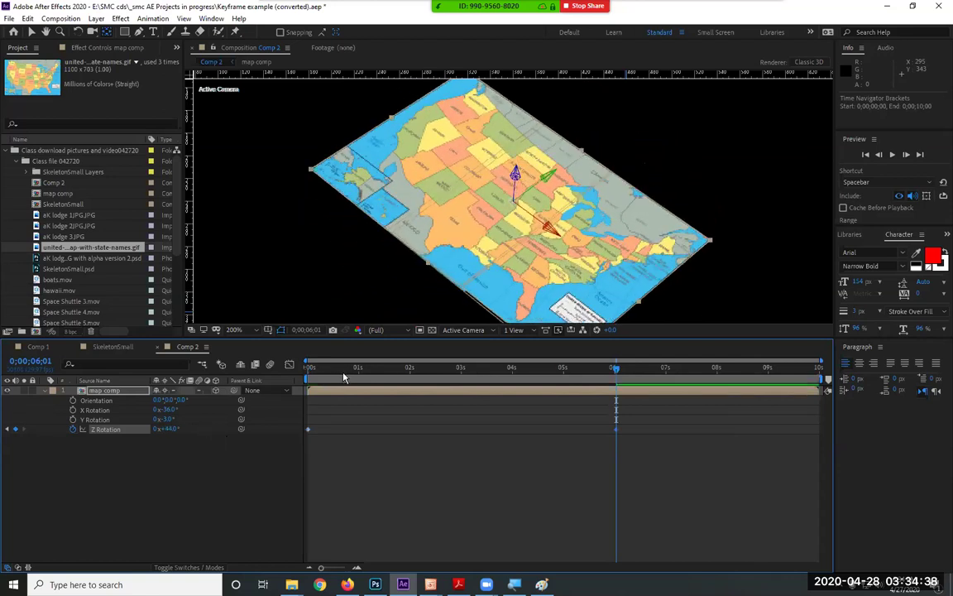
Preview the map folding while it rotates around Z, playing from the start
key("Home")
key("space")
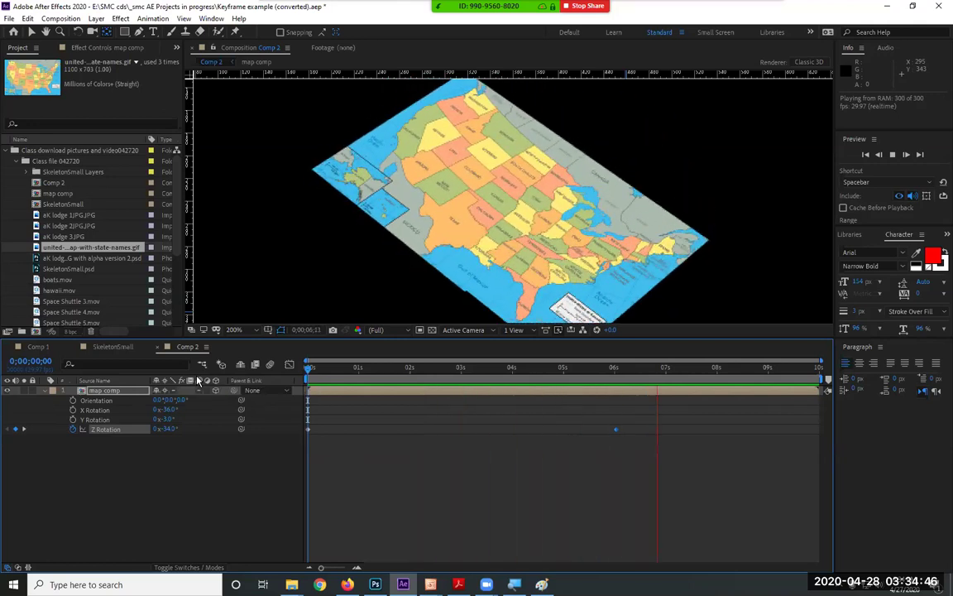
key("space")
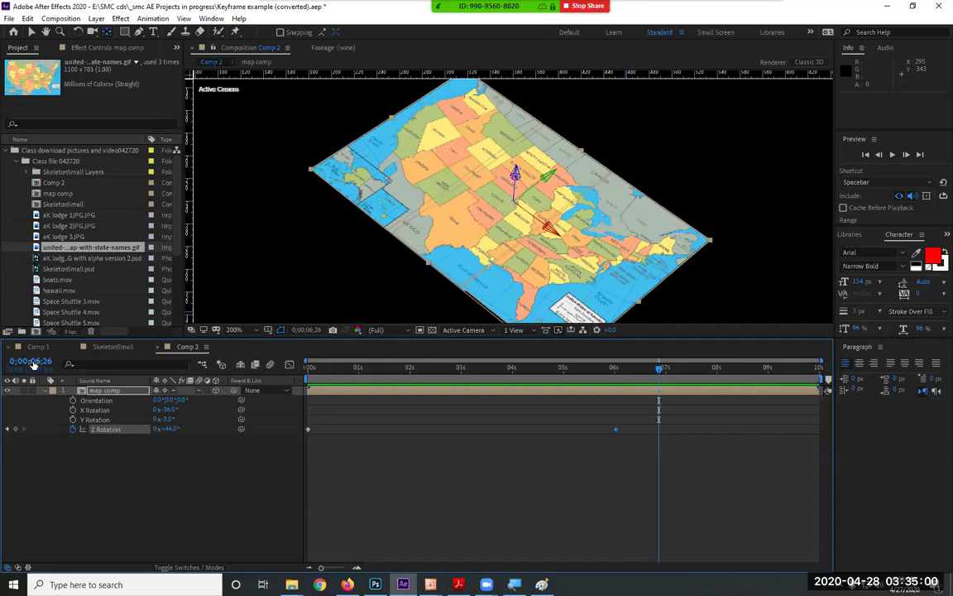
Add a shadow-casting spot light at 100% intensity and shift it about 24 px toward the map's east side
left_click(96, 18)
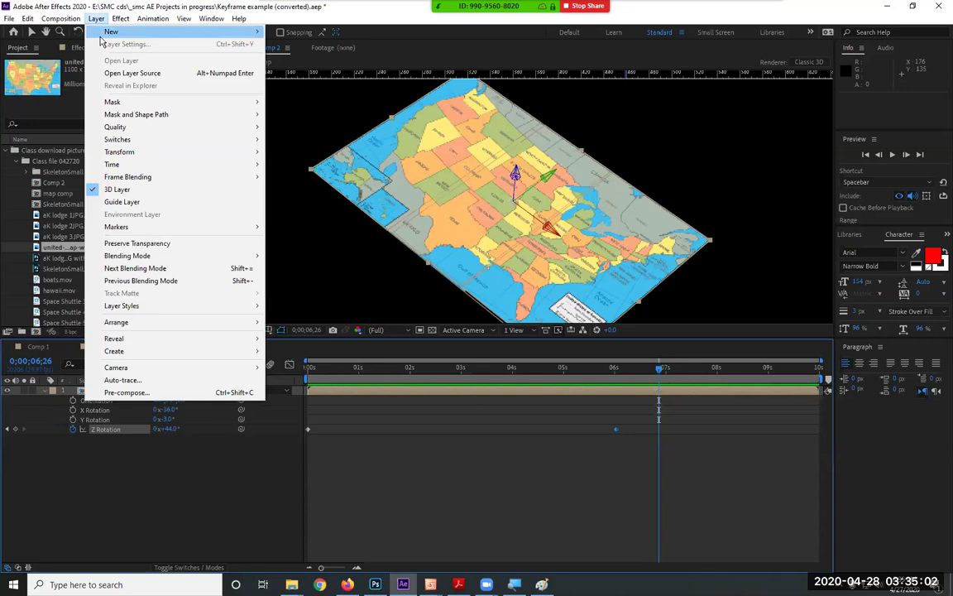
key("Right")
key("Right")
key("Right")
key("Right")
mouse_move(91, 17)
mouse_move(230, 33)
left_click(317, 58)
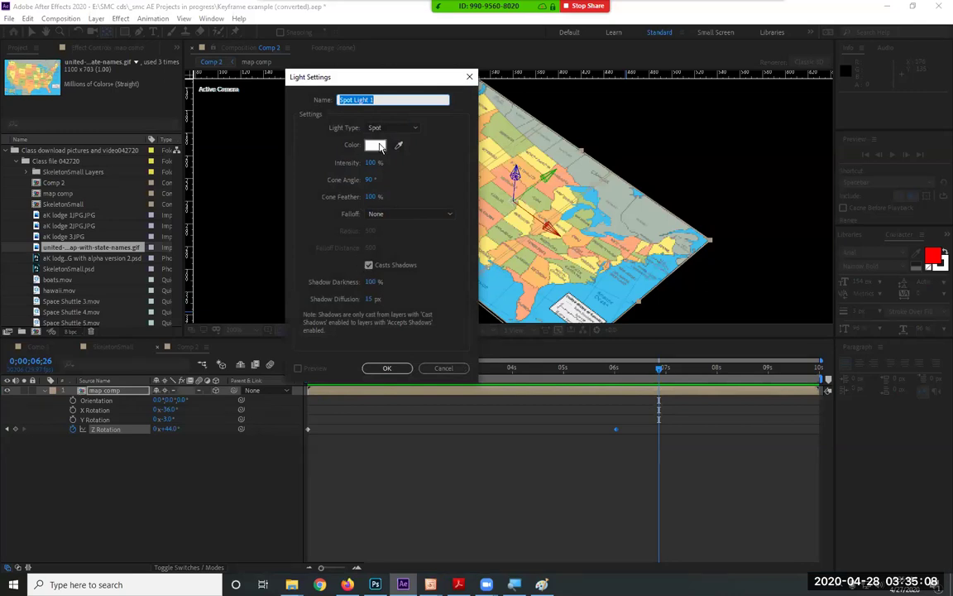
left_click(390, 369)
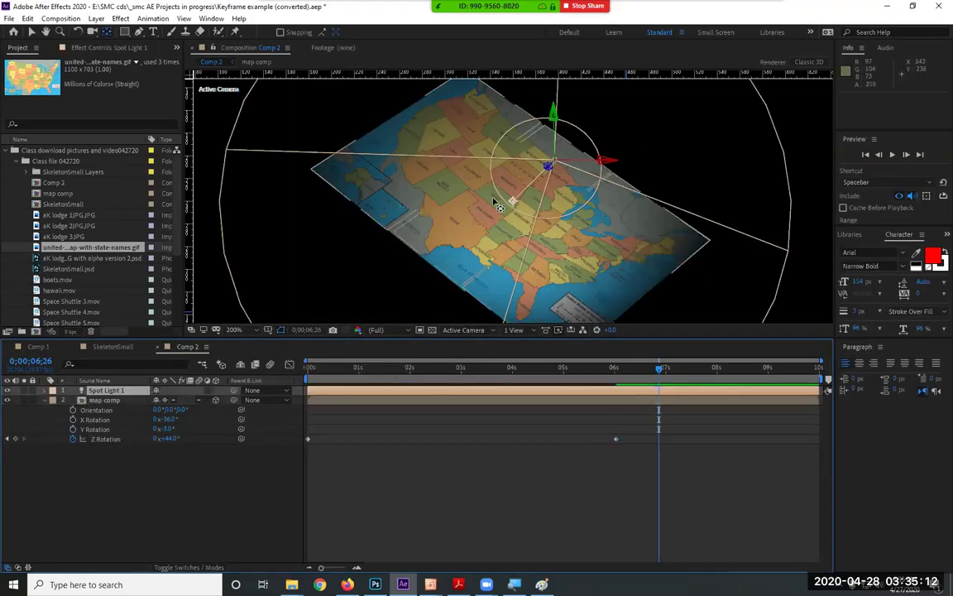
left_click_drag(510, 208, 556, 197)
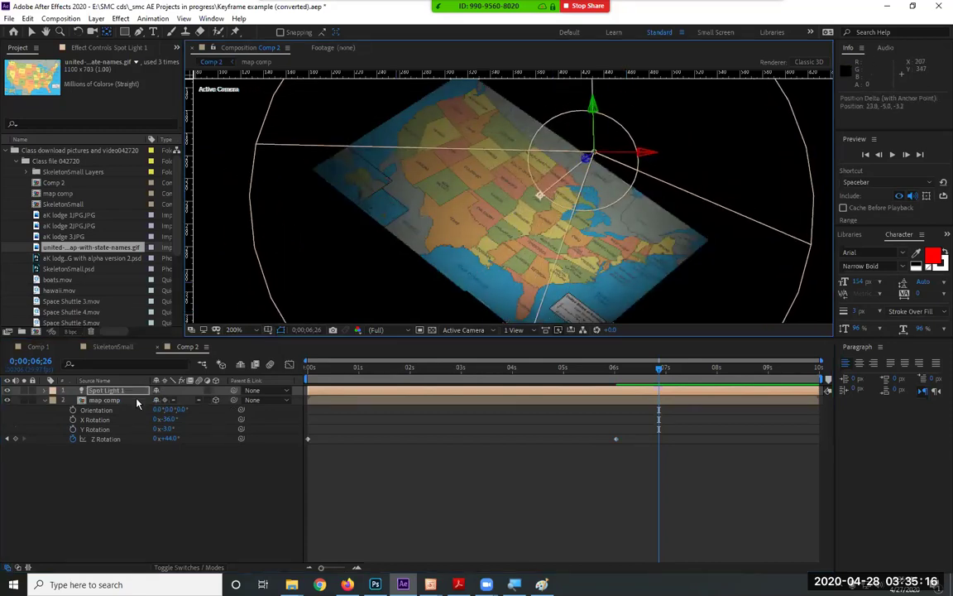
Open the map comp composition and turn on Casts Shadows in the first map layer's Material Options
left_click(39, 346)
left_click(108, 346)
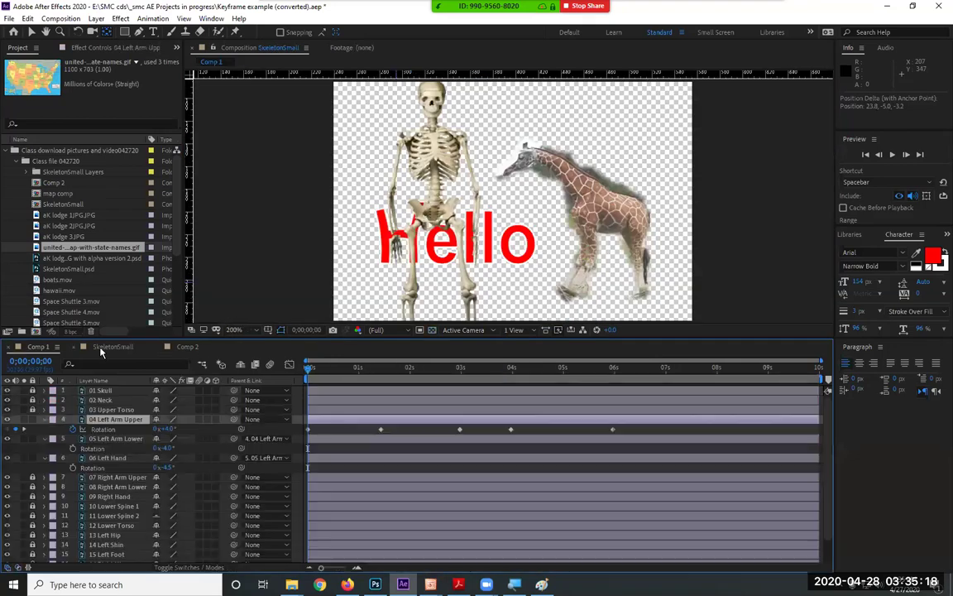
left_click(183, 347)
double_click(95, 400)
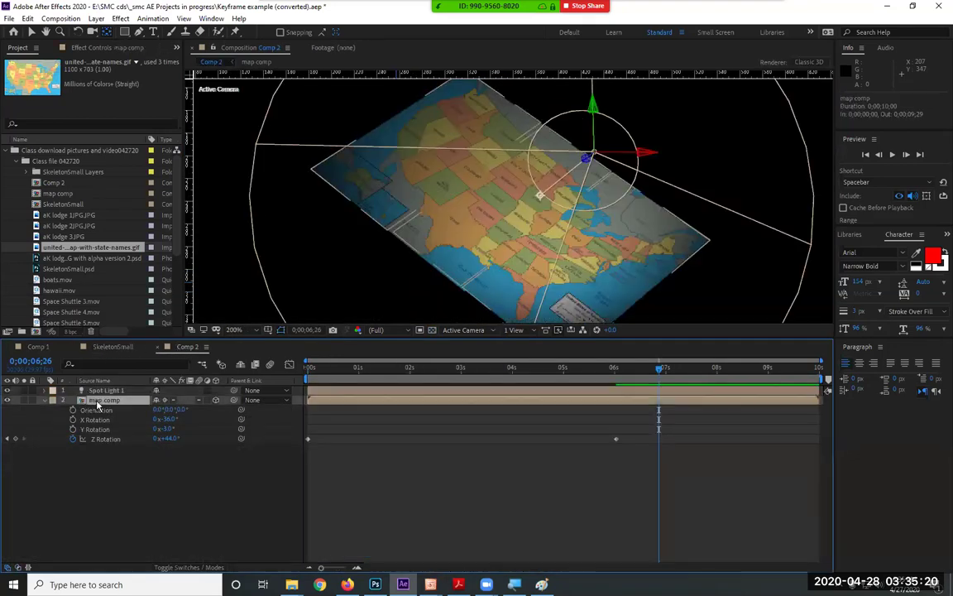
left_click_drag(143, 448, 78, 384)
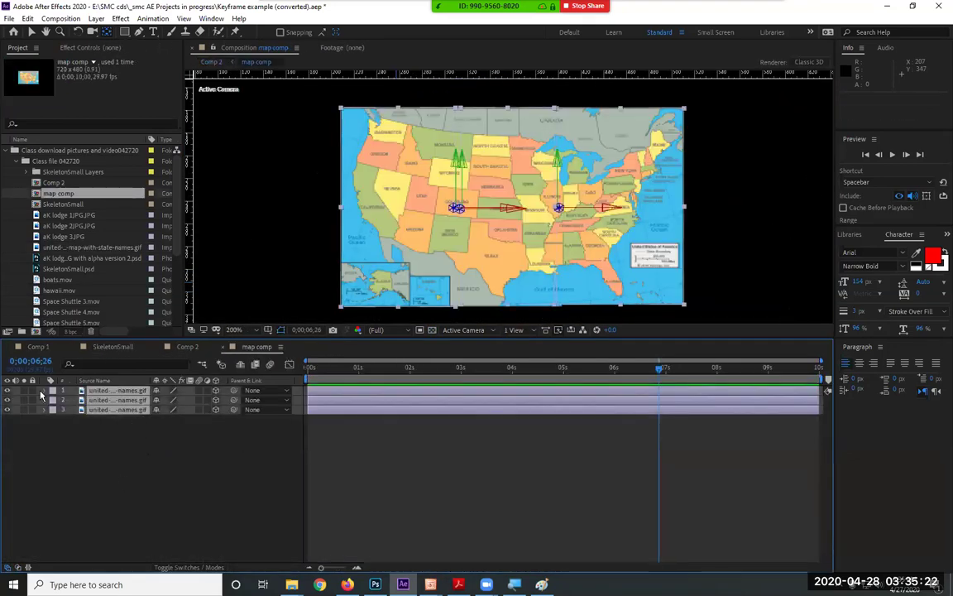
left_click(45, 390)
left_click(53, 430)
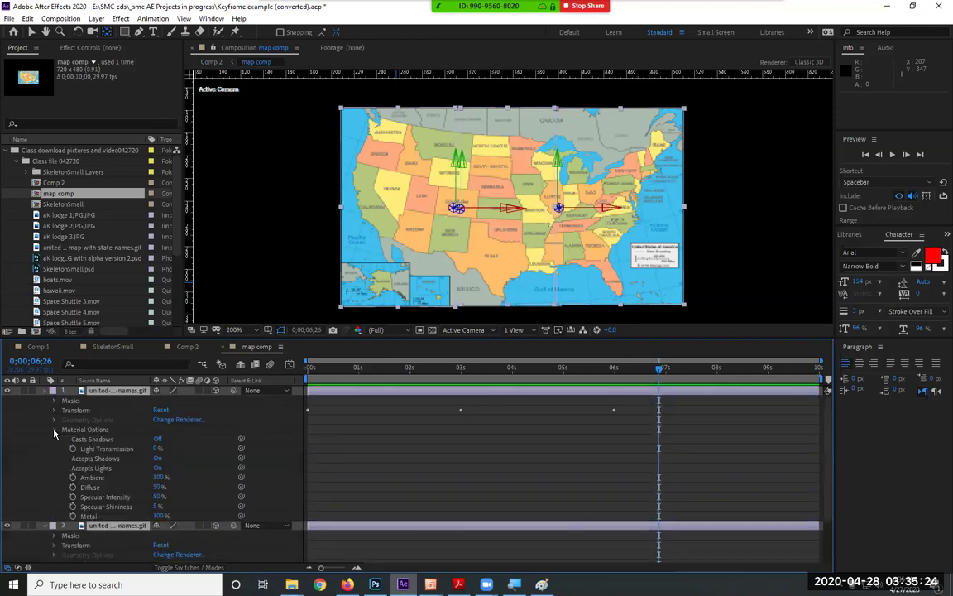
left_click(157, 438)
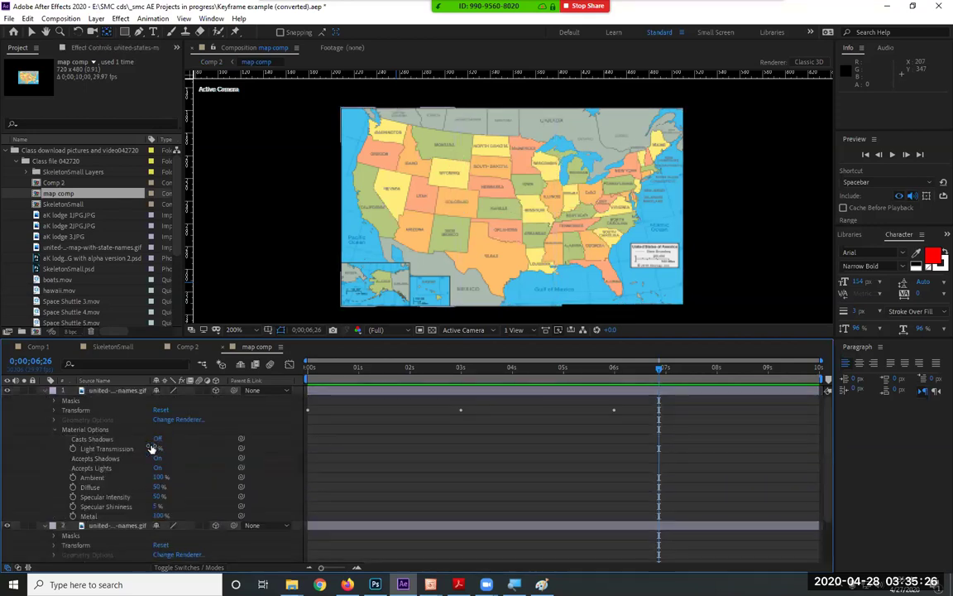
scroll(221, 488, "down", 2)
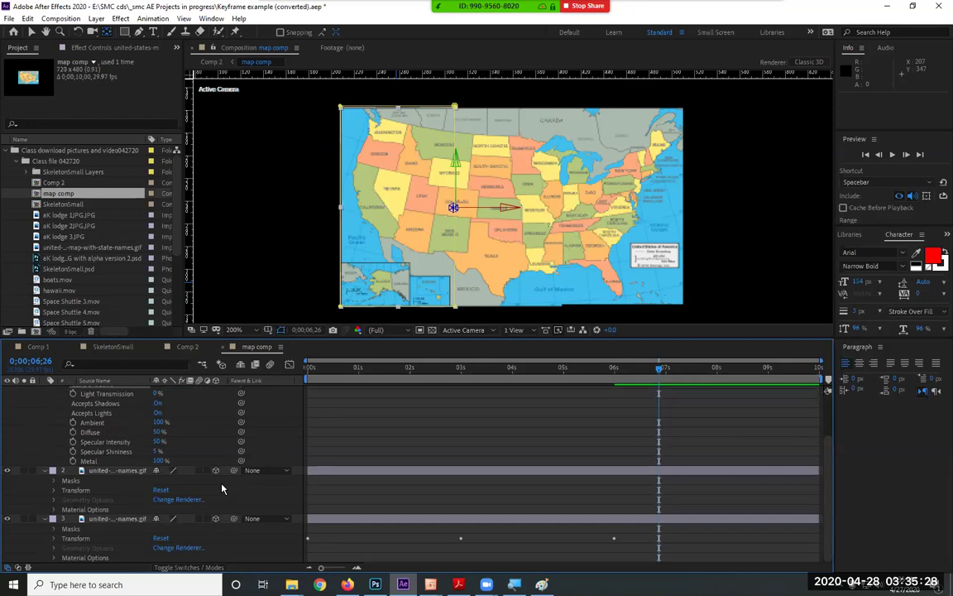
scroll(222, 488, "up", 2)
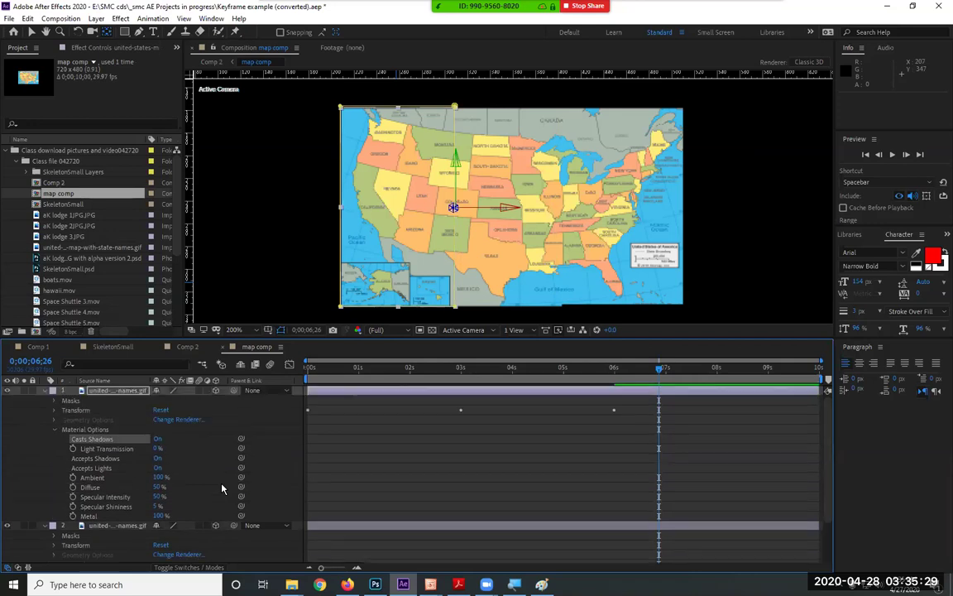
Turn on Casts Shadows for all three map layers together and collapse their properties
left_click(128, 394)
key("ctrl+a")
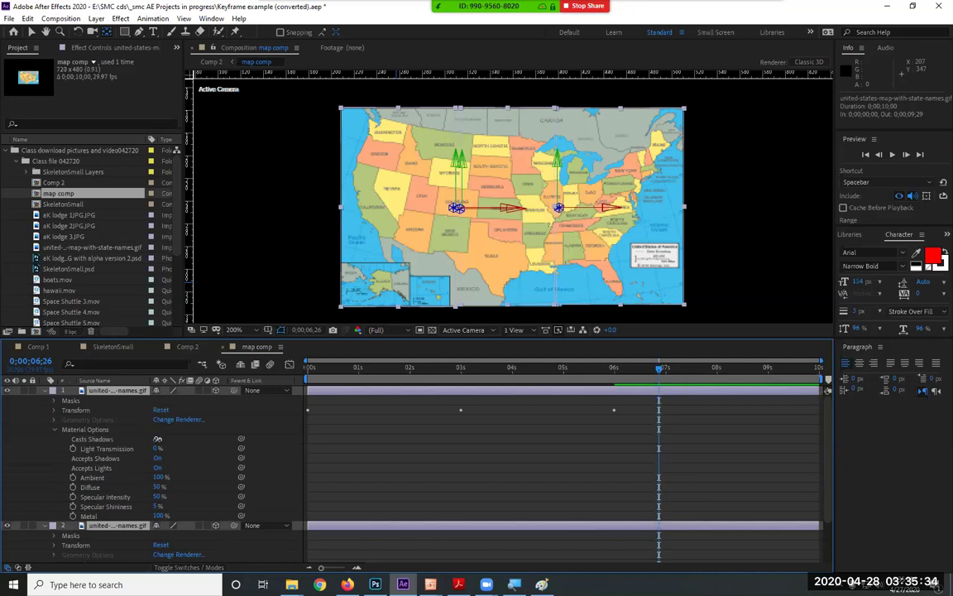
left_click(157, 440)
left_click(157, 439)
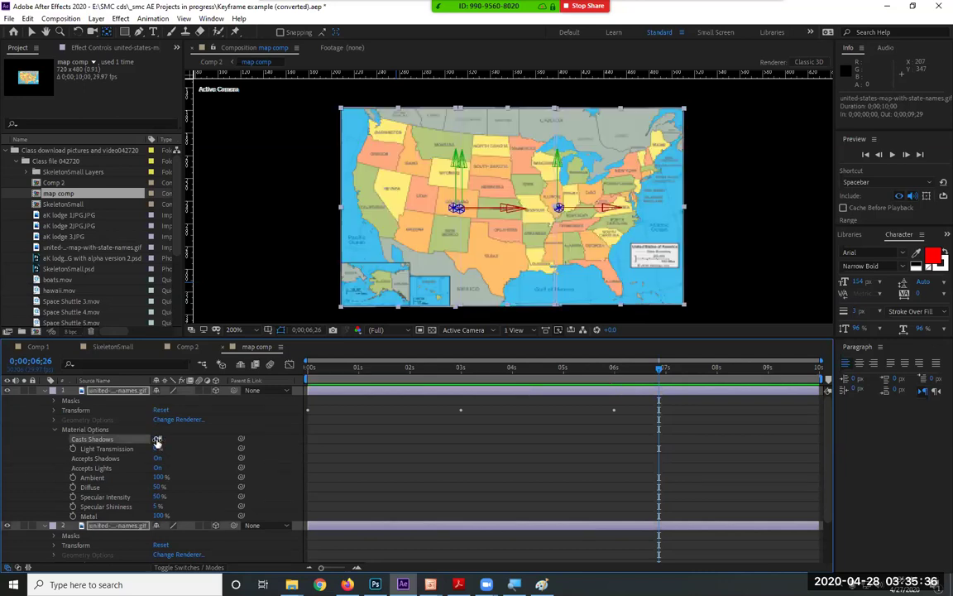
left_click(158, 439)
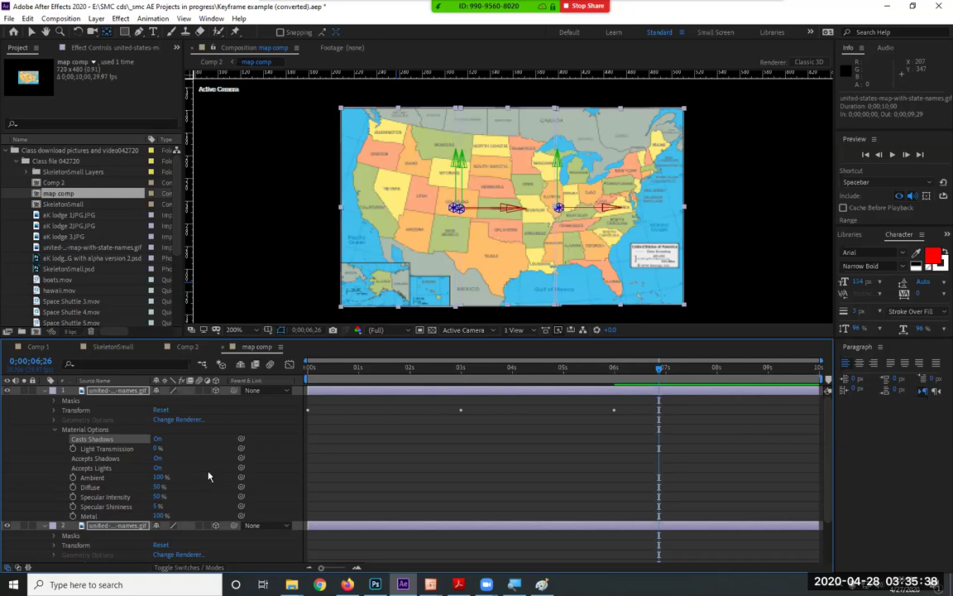
scroll(153, 527, "down", 2)
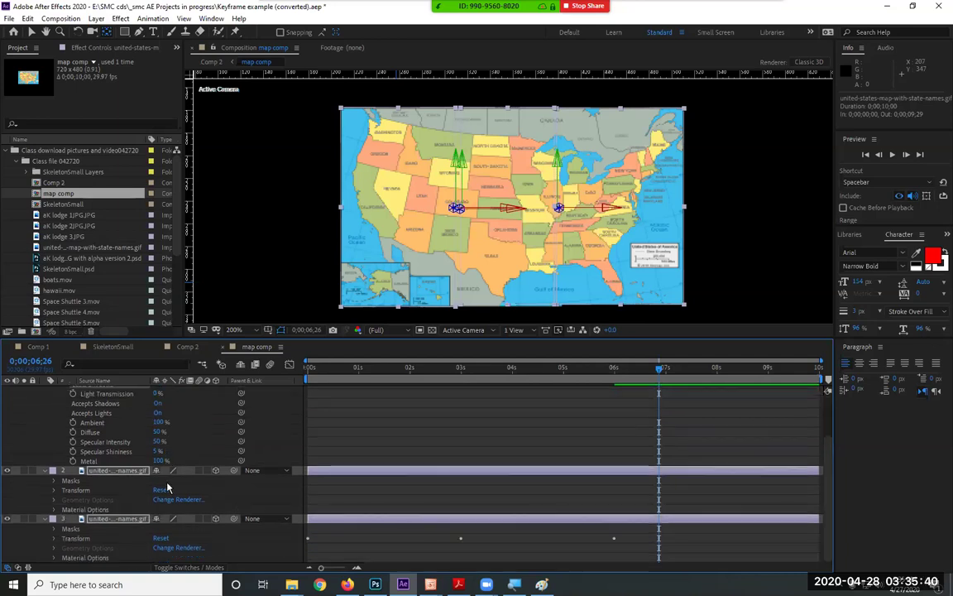
scroll(153, 521, "up", 2)
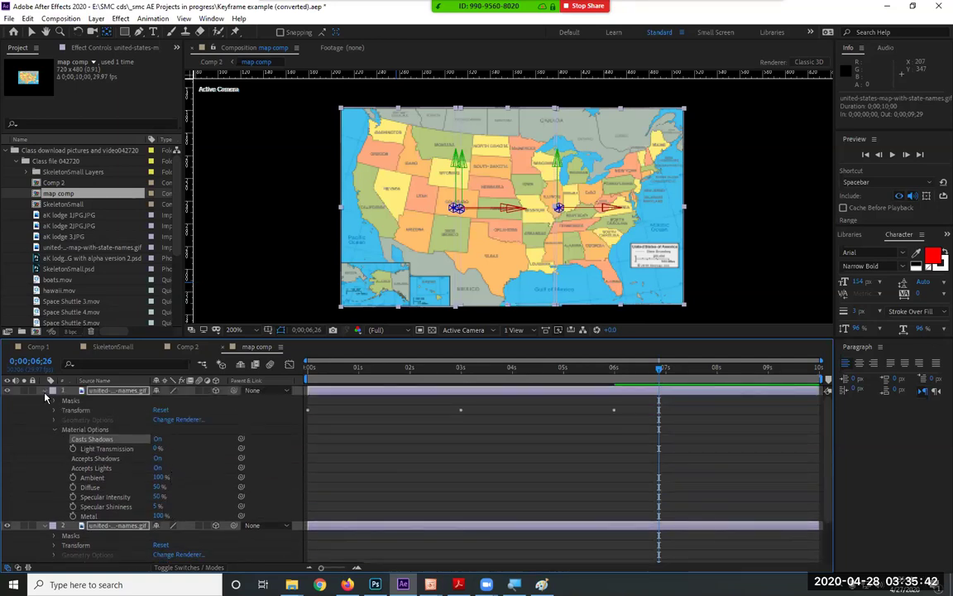
left_click(44, 391)
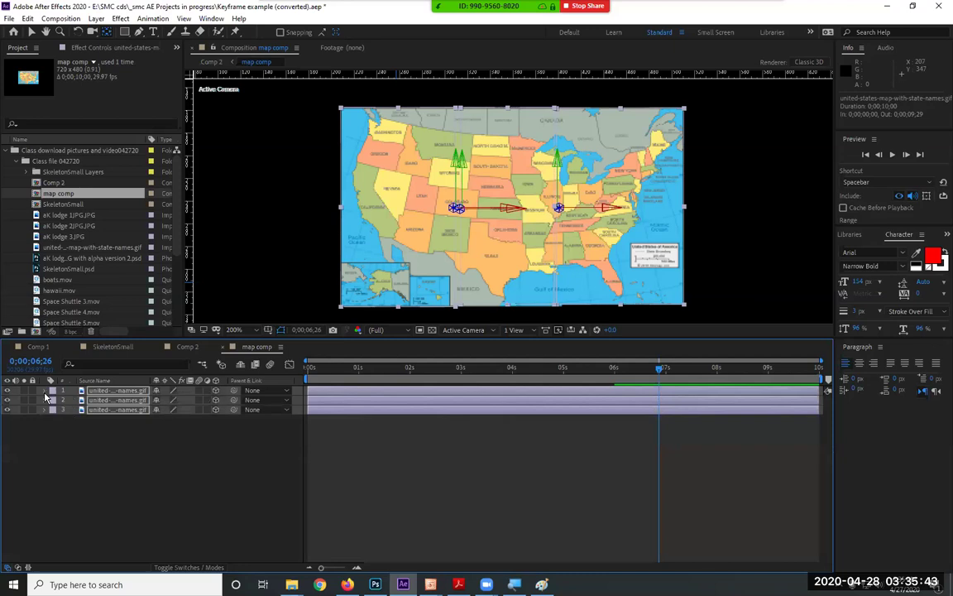
Return to Comp 2 and preview the folding, rotating map under the spot light from the start
left_click(187, 346)
left_click(508, 370)
key("space")
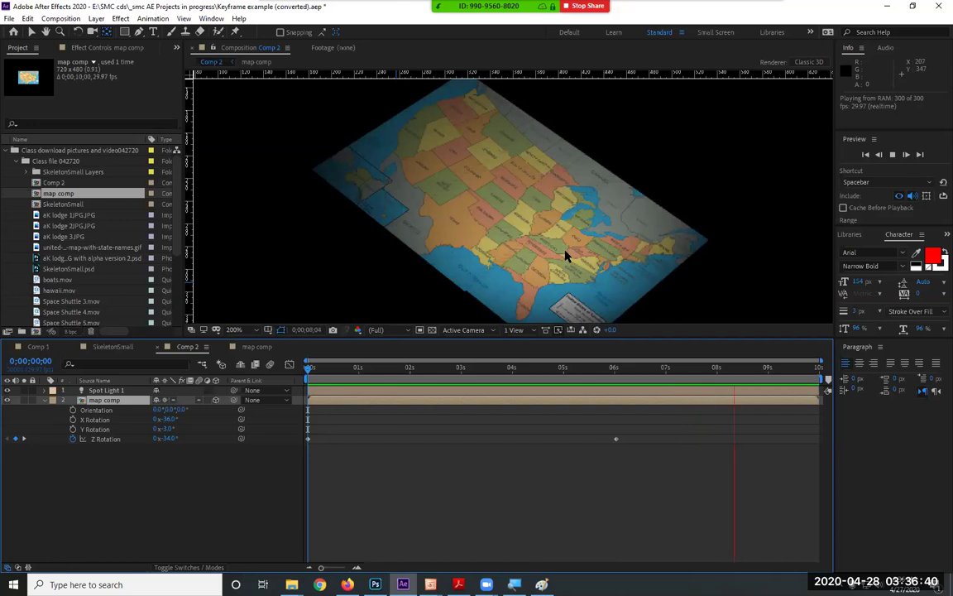
key("space")
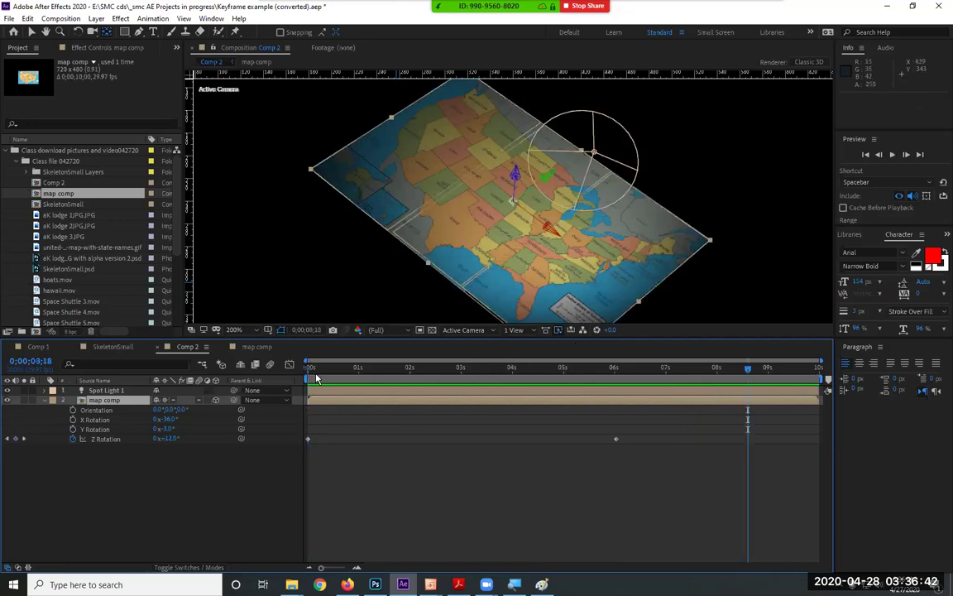
left_click(316, 378)
key("space")
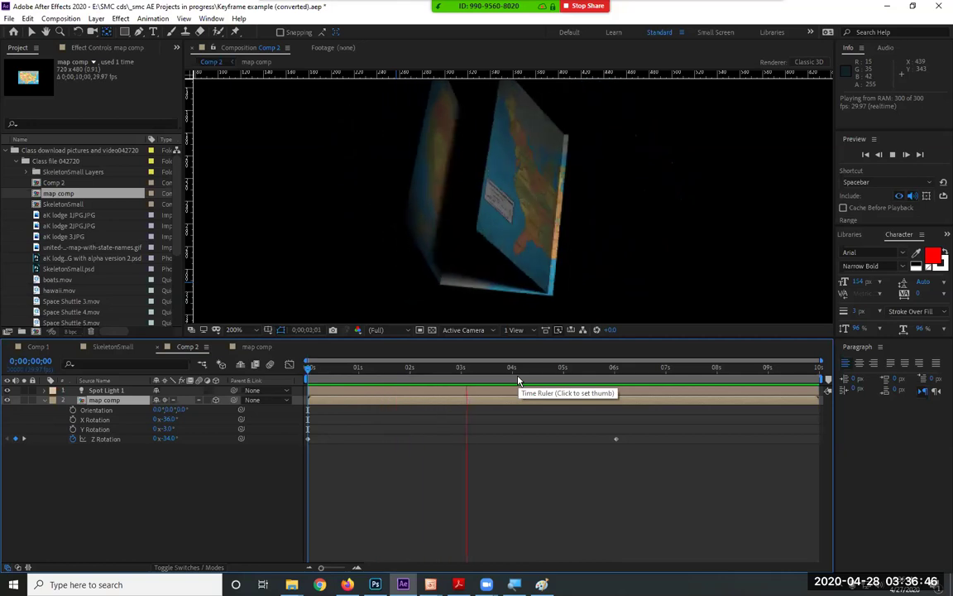
key("space")
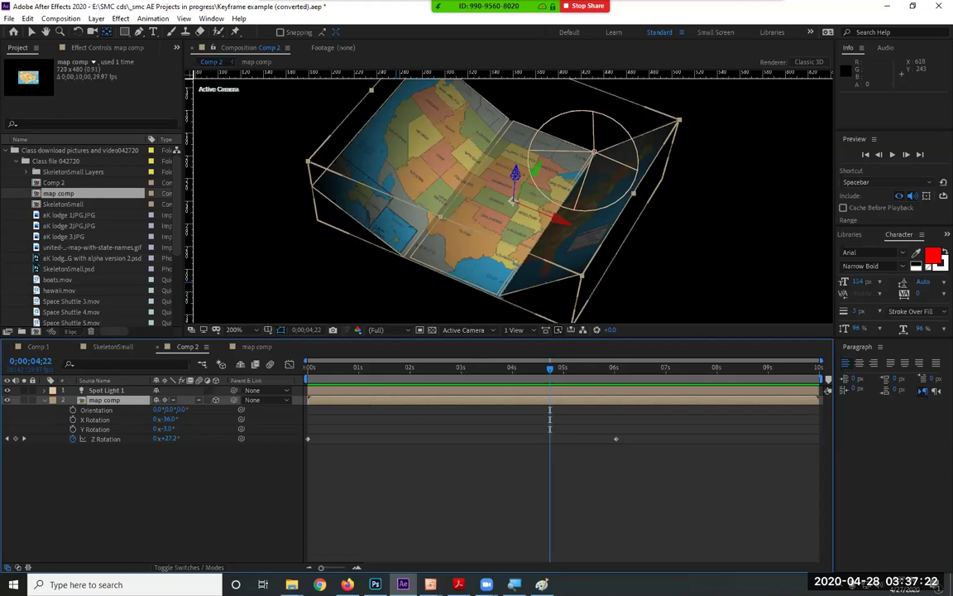
Replay the folding, rotating map animation in Comp 2 from the start
key("alt+Tab")
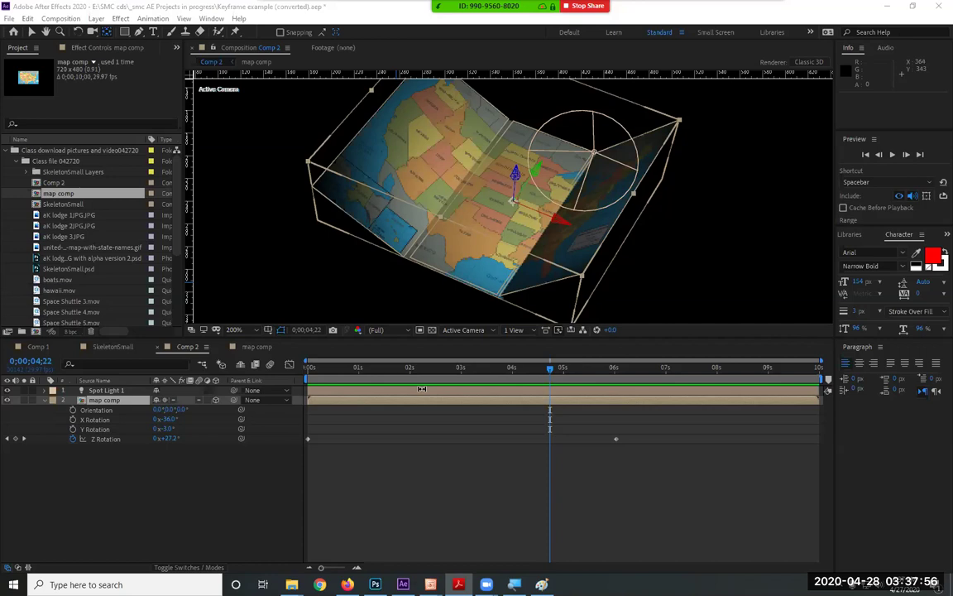
left_click_drag(351, 367, 302, 375)
key("space")
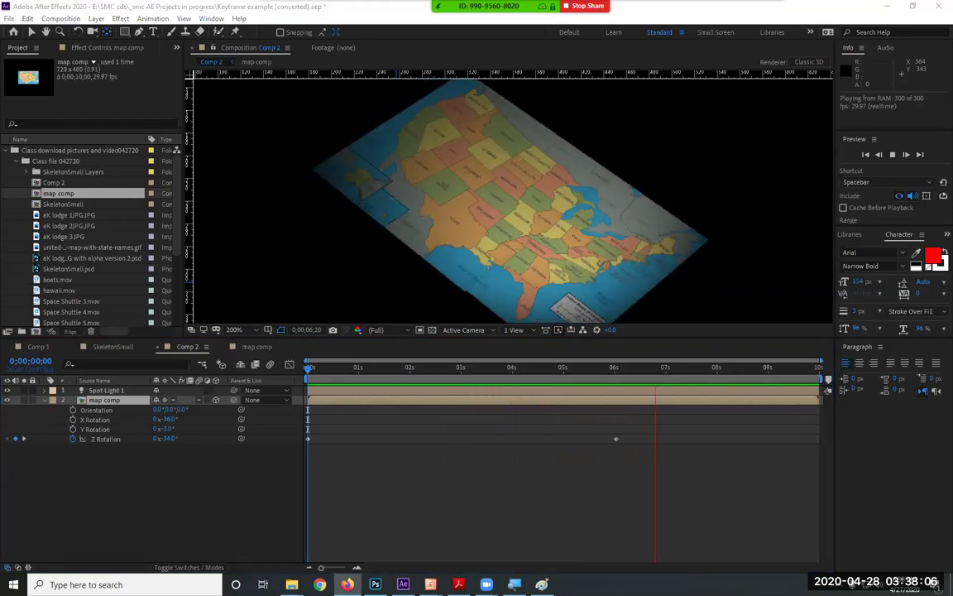
Switch to Firefox and open the _Class Handouts folder in the Motion Graphics 1 course files, with the browser window maximized
left_click(347, 584)
left_click(265, 59)
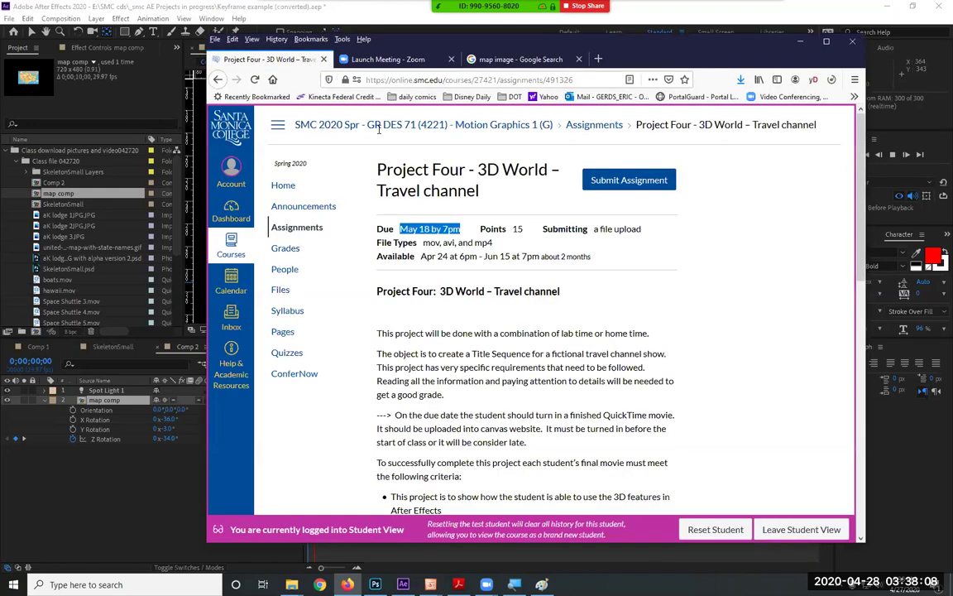
left_click(766, 530)
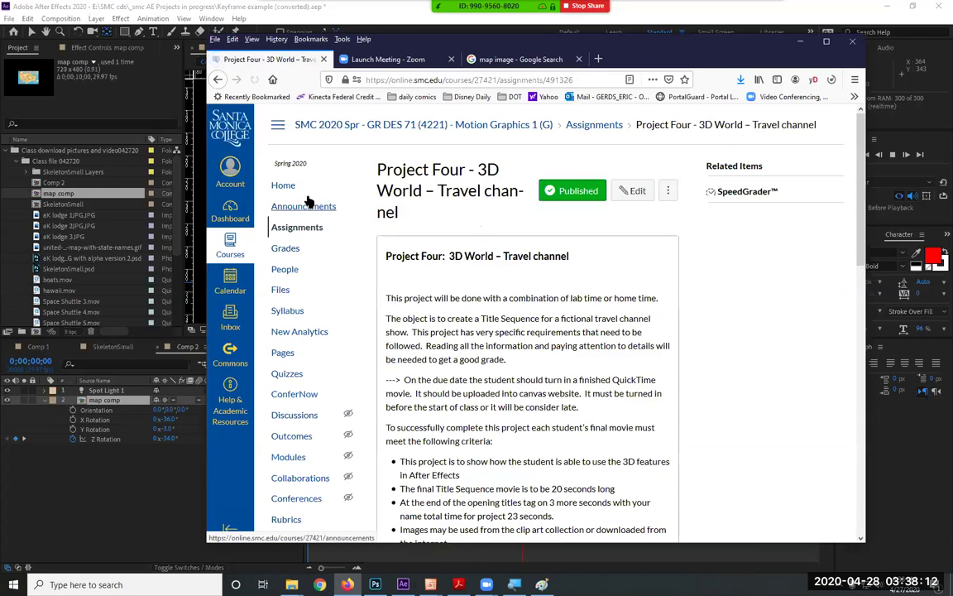
left_click(280, 289)
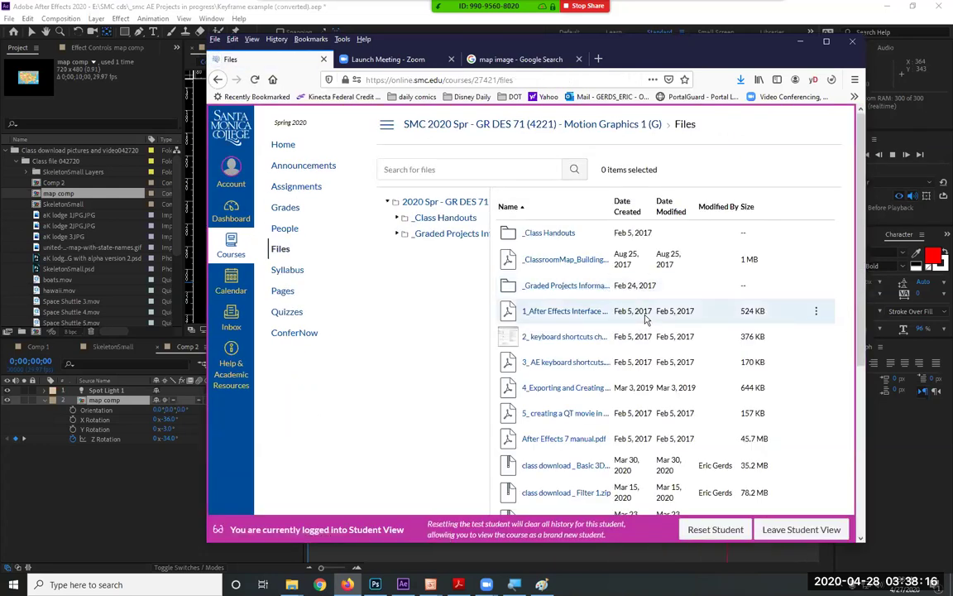
scroll(643, 319, "down", 1)
scroll(559, 232, "up", 1)
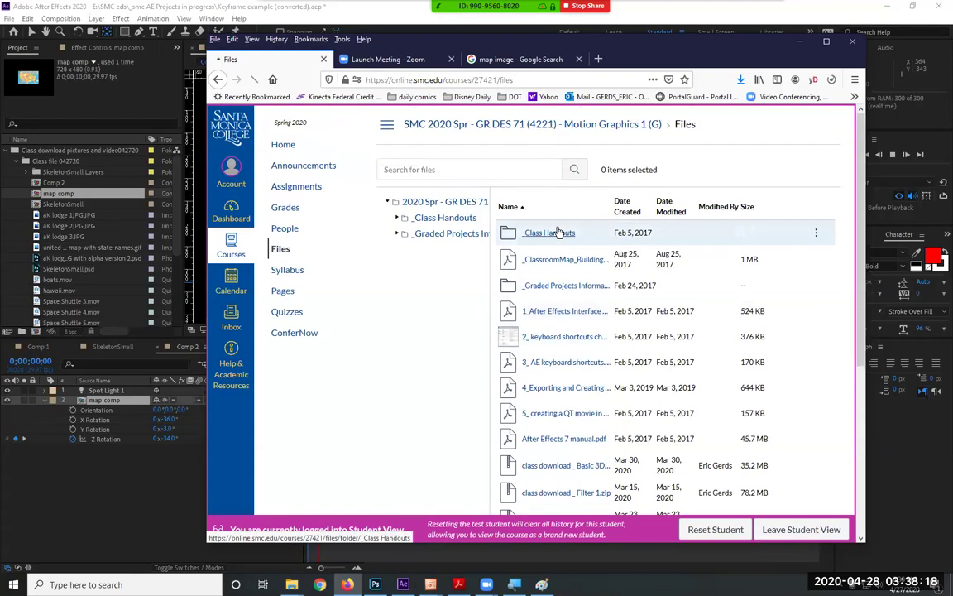
left_click(557, 232)
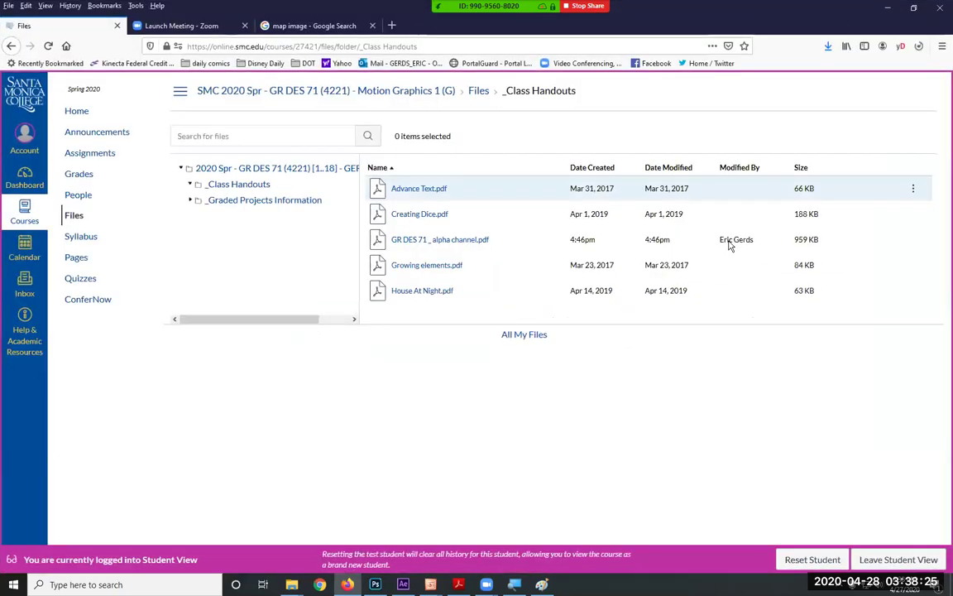
left_click(826, 45)
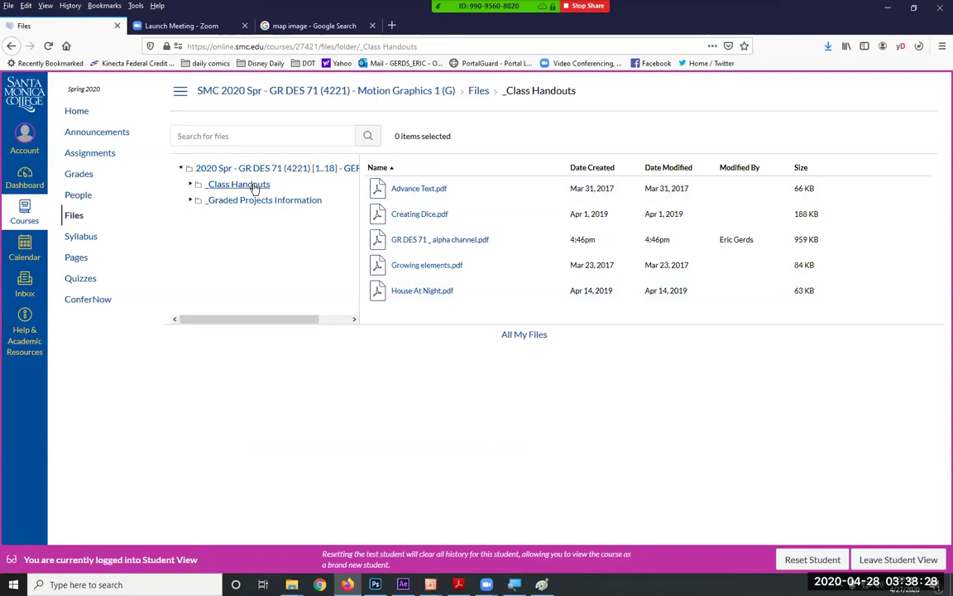
Leave Student View and publish the expressions basic.pdf handout
left_click(834, 560)
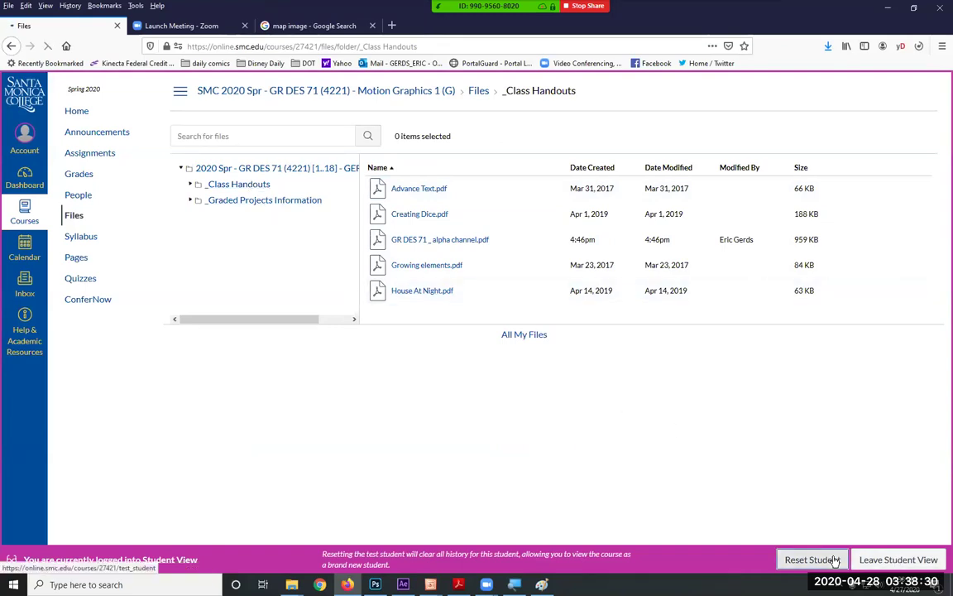
left_click(874, 559)
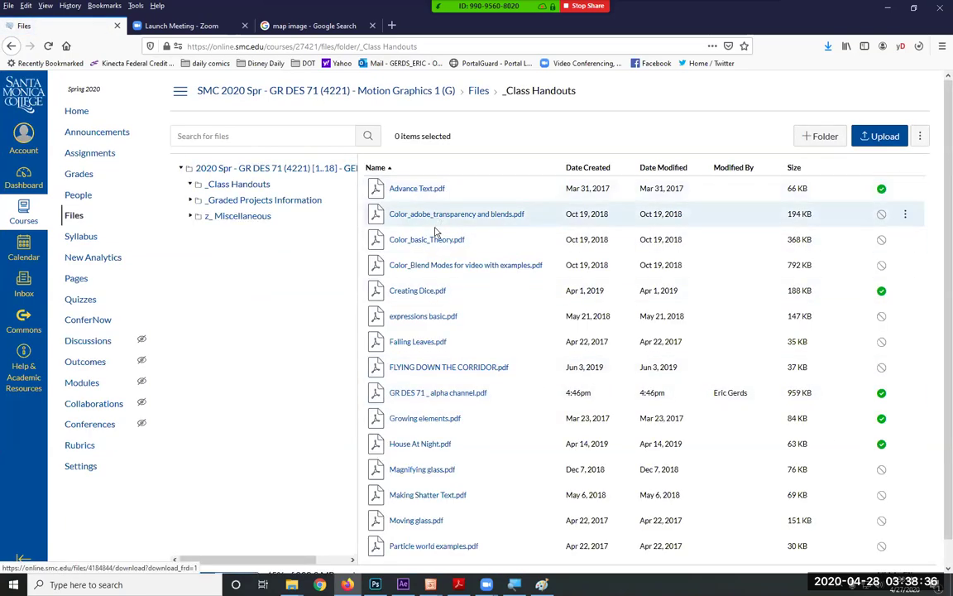
left_click(880, 317)
left_click(401, 291)
left_click(670, 428)
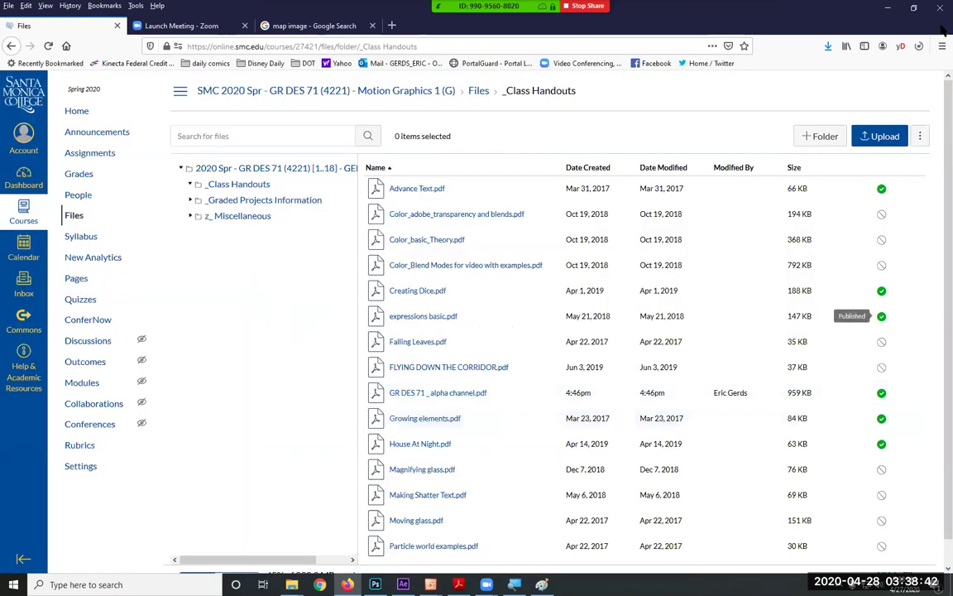
Return to After Effects, stop the preview and create a new 720 x 480, ten-second composition named Comp 3
left_click(885, 8)
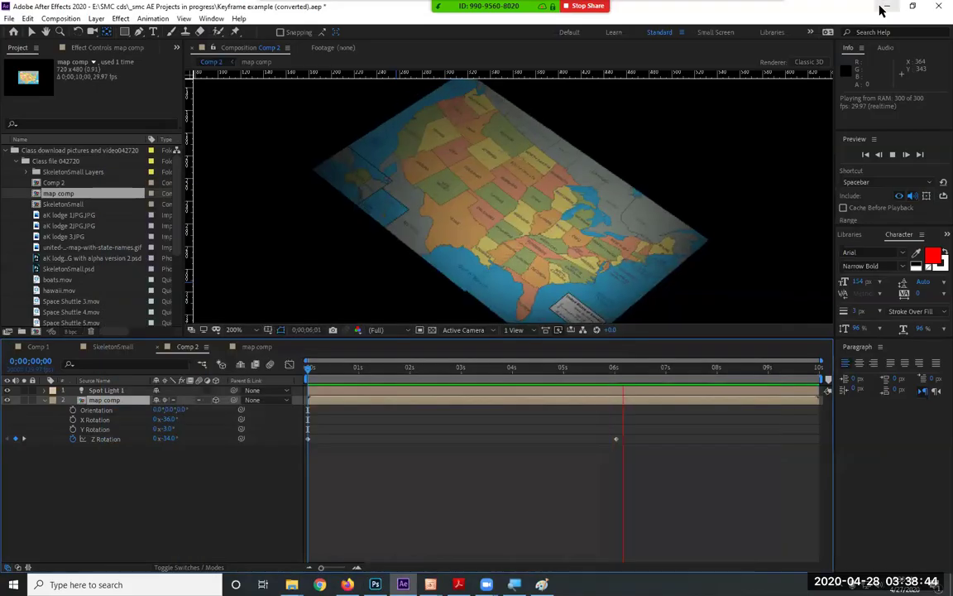
left_click(723, 265)
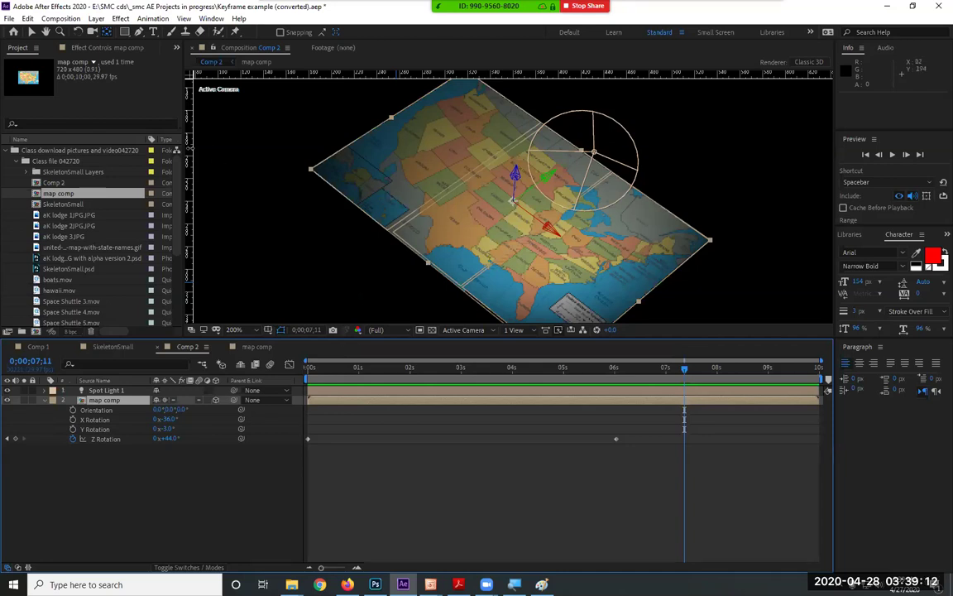
left_click(67, 19)
left_click(80, 33)
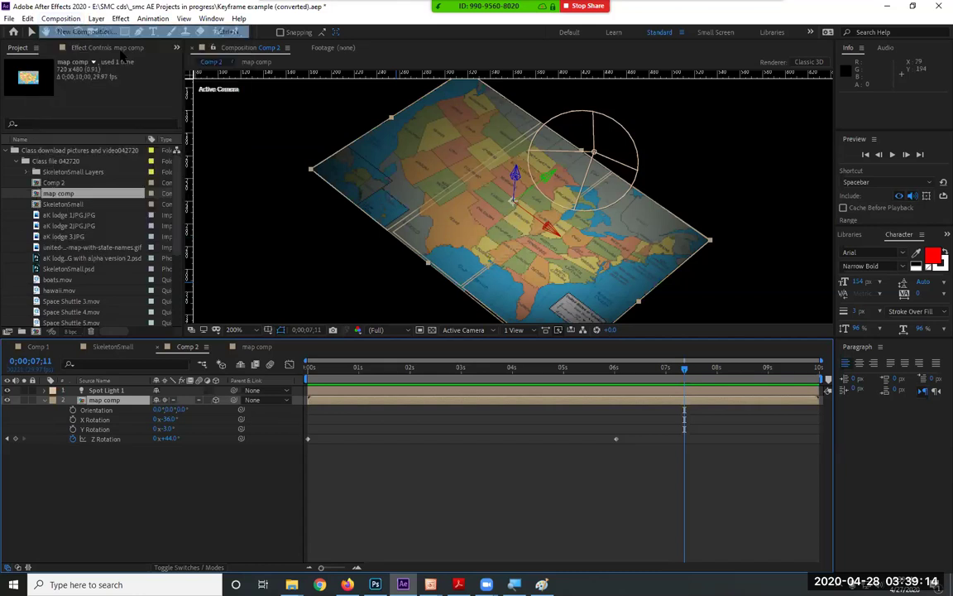
left_click(538, 435)
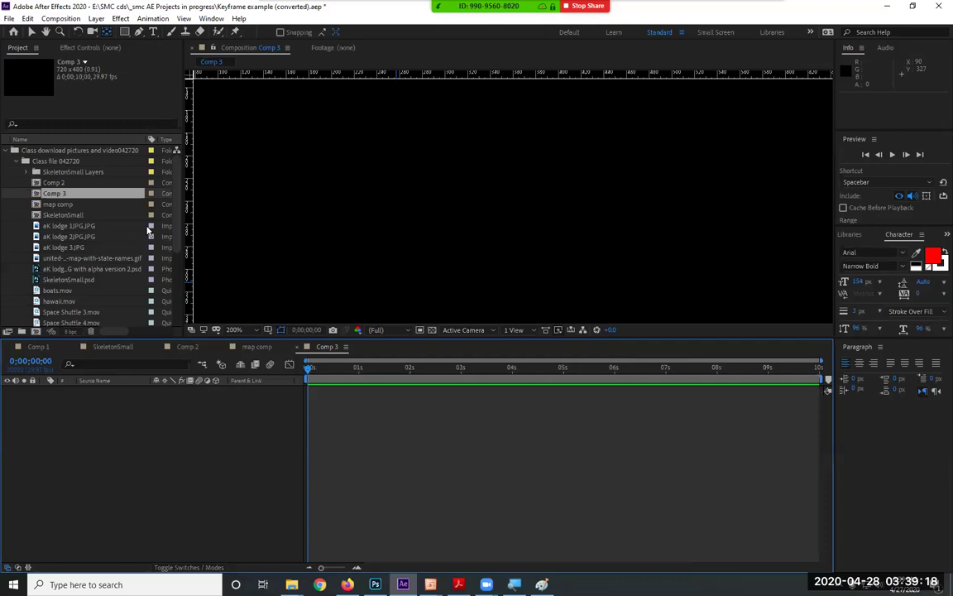
Place the picture aK lodge 2JPG.JPG from the project files as a layer in Comp 3
scroll(143, 232, "down", 2)
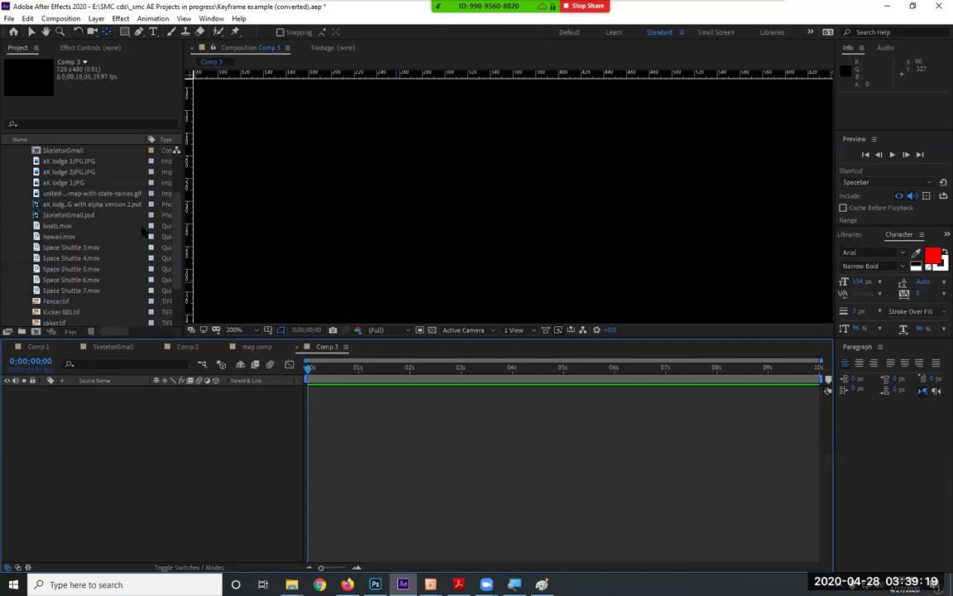
scroll(112, 283, "up", 2)
left_click(69, 237)
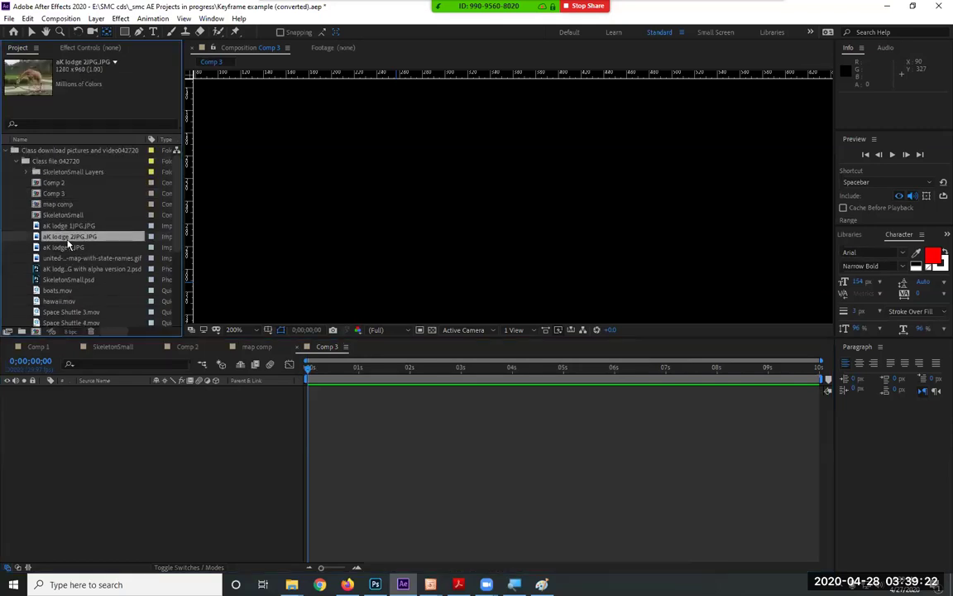
left_click_drag(68, 245, 560, 220)
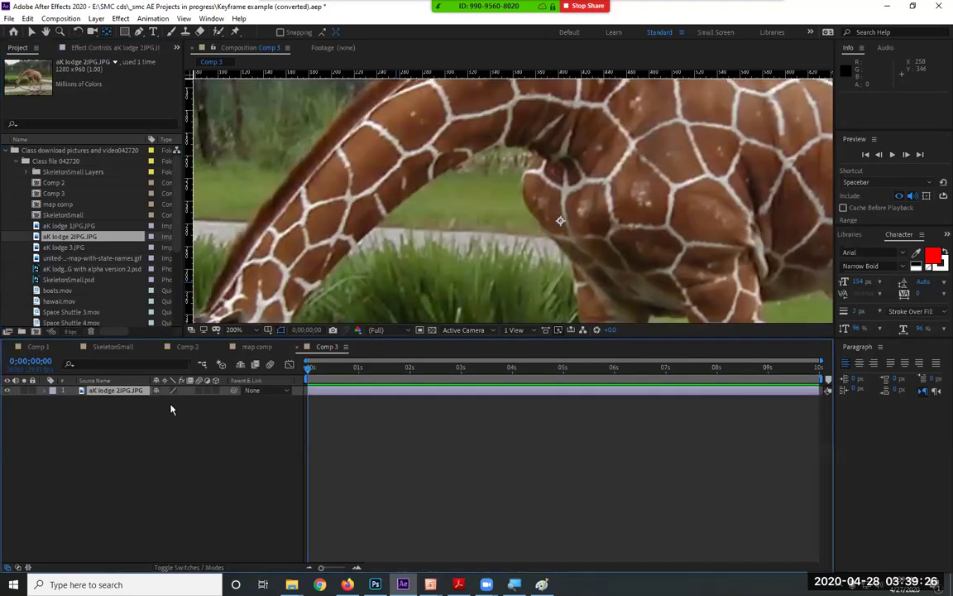
Scale the giraffe picture down to 27% and fit the whole composition in the viewer
key("ctrl+alt+shift+h")
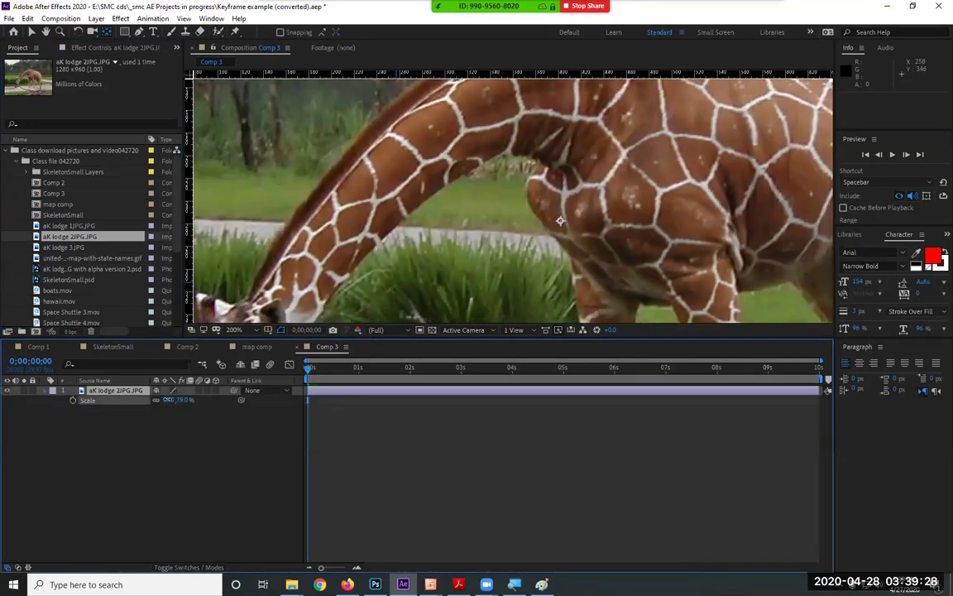
key("s")
left_click_drag(170, 400, 162, 400)
scroll(265, 296, "down", 2)
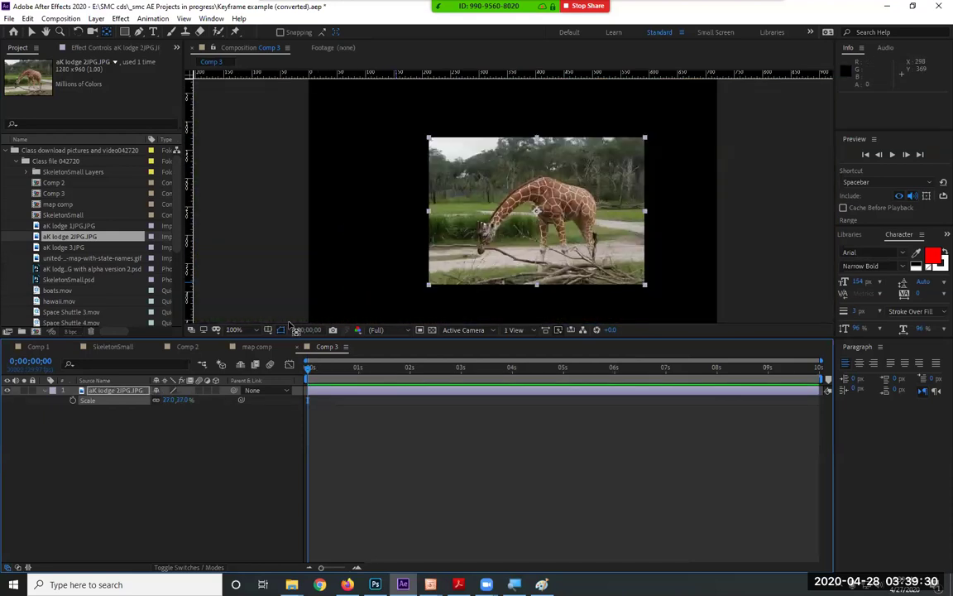
left_click(245, 331)
left_click(241, 347)
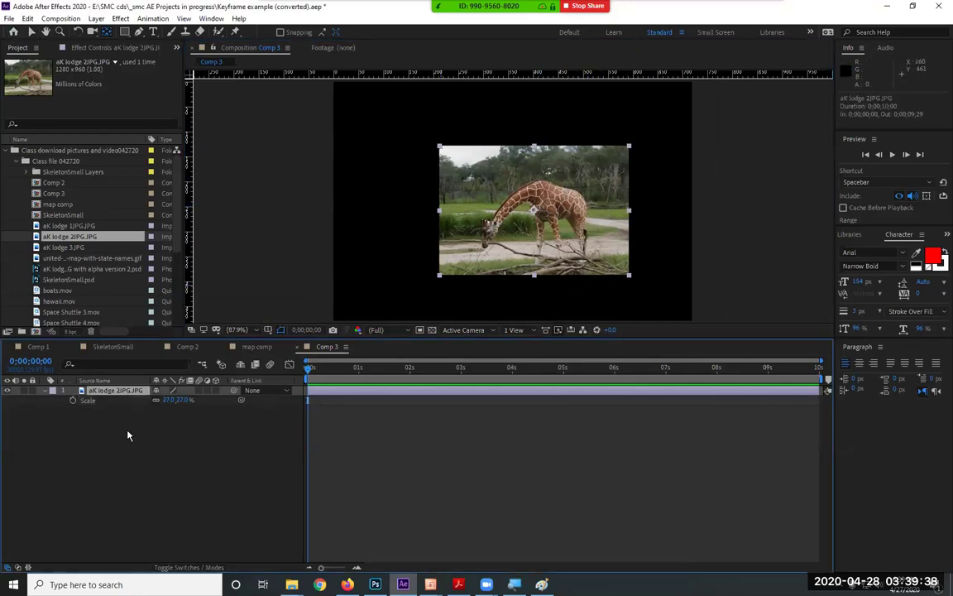
Move the giraffe picture with the Selection tool to about 362, 232 near the centre of the composition
left_click(13, 32)
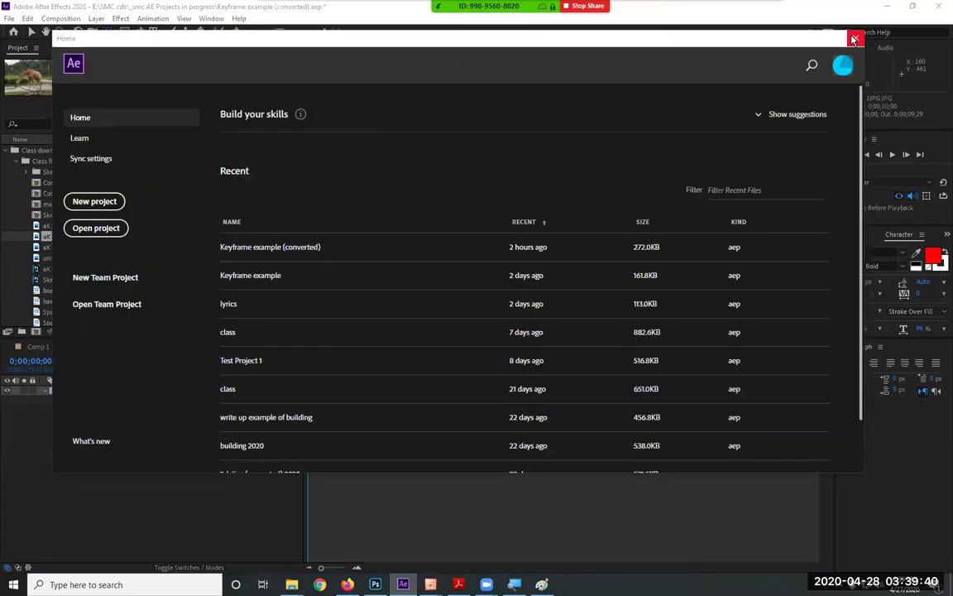
left_click(857, 34)
left_click(31, 31)
left_click(491, 153)
left_click_drag(491, 153, 471, 140)
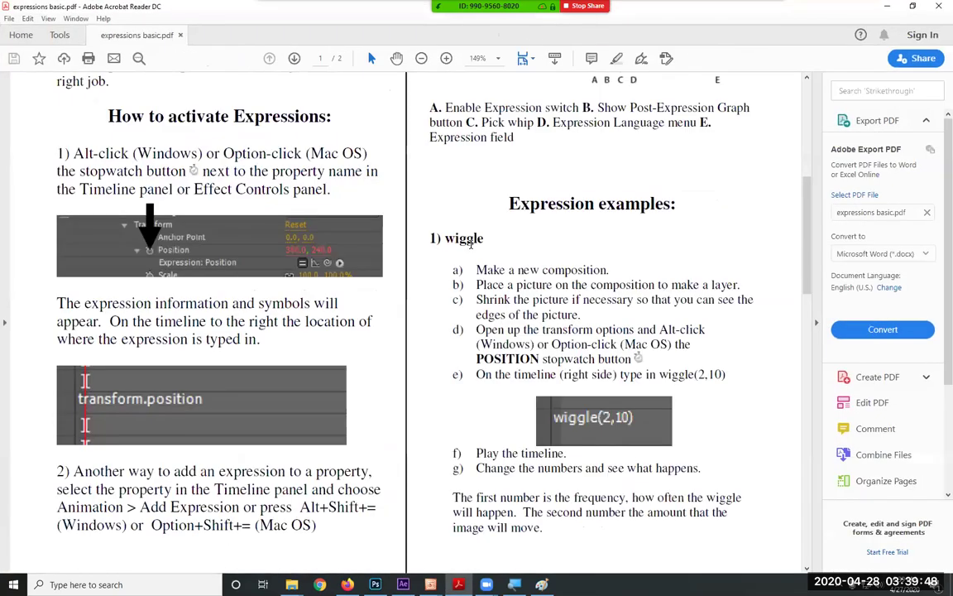
Read expressions basic.pdf in Acrobat Reader, examining how to activate expressions and the wiggle, time and loopOut examples, and return to After Effects
scroll(353, 110, "up", 10)
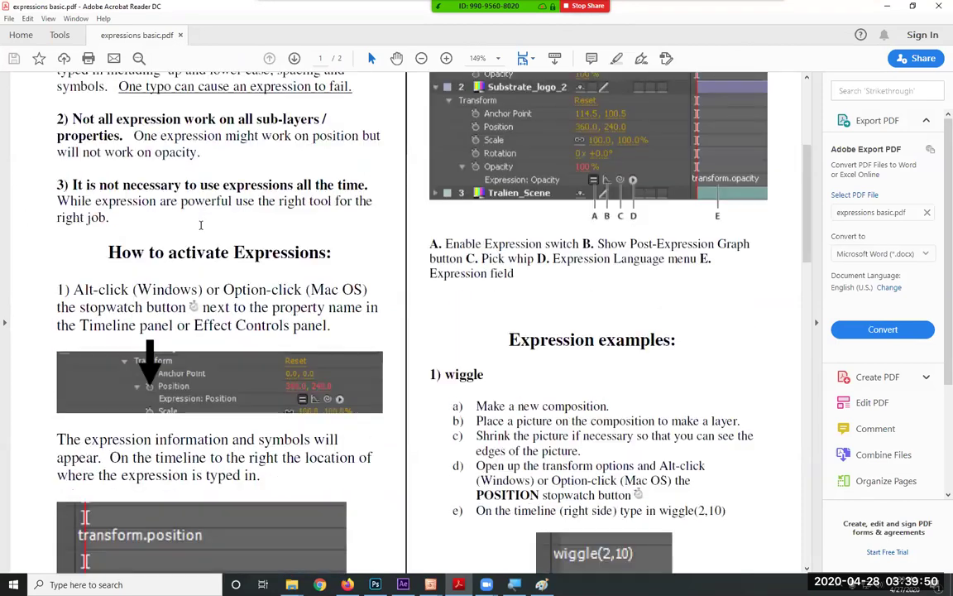
left_click_drag(307, 123, 472, 138)
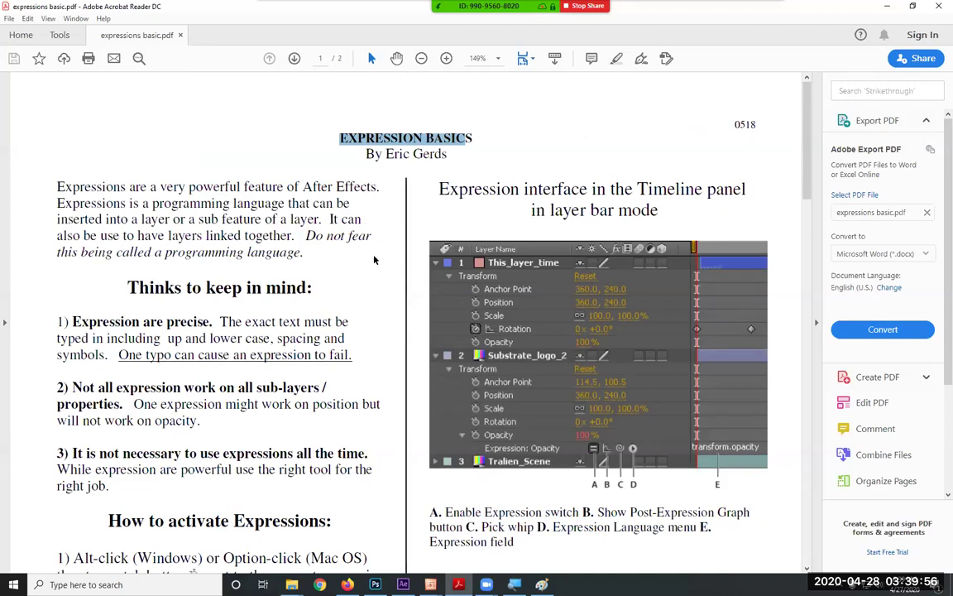
scroll(373, 259, "down", 1)
scroll(373, 260, "up", 1)
left_click(318, 162)
scroll(202, 478, "down", 3)
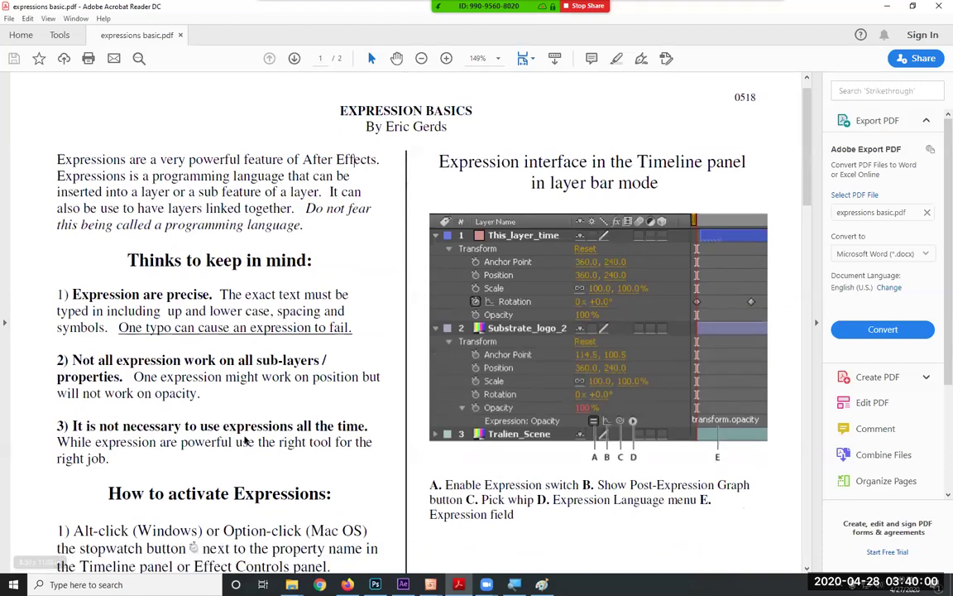
scroll(211, 250, "down", 8)
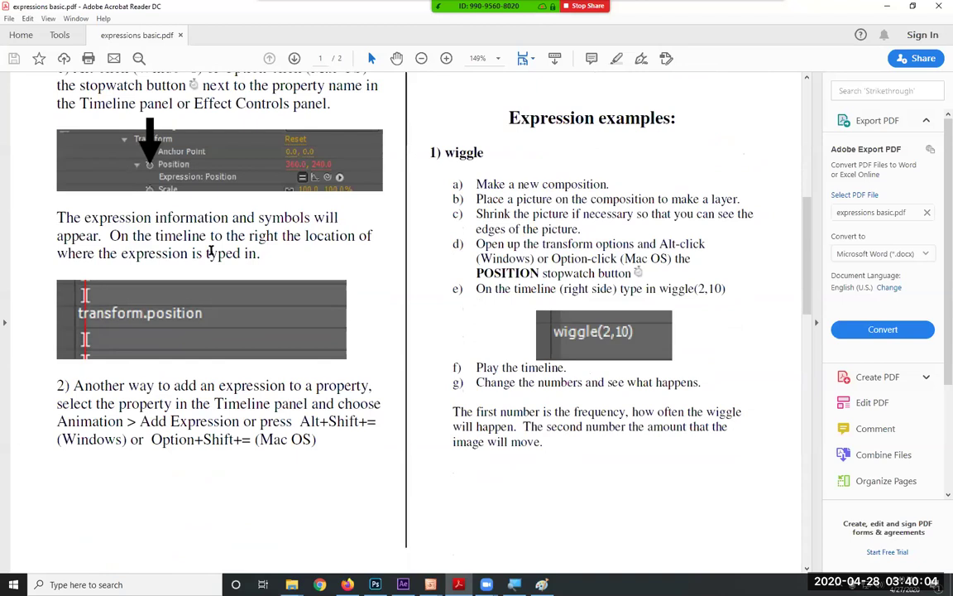
scroll(579, 199, "up", 5)
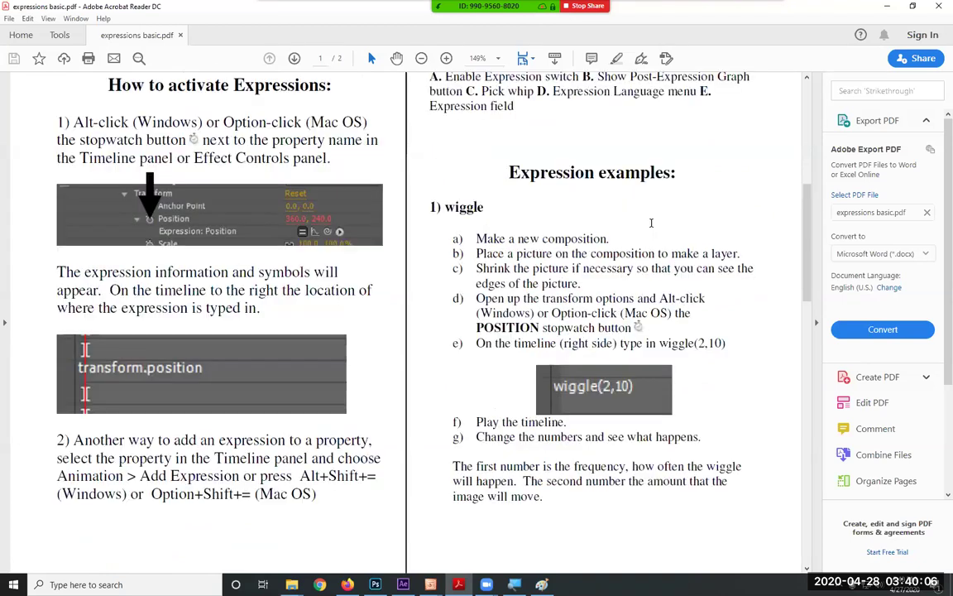
scroll(691, 305, "down", 3)
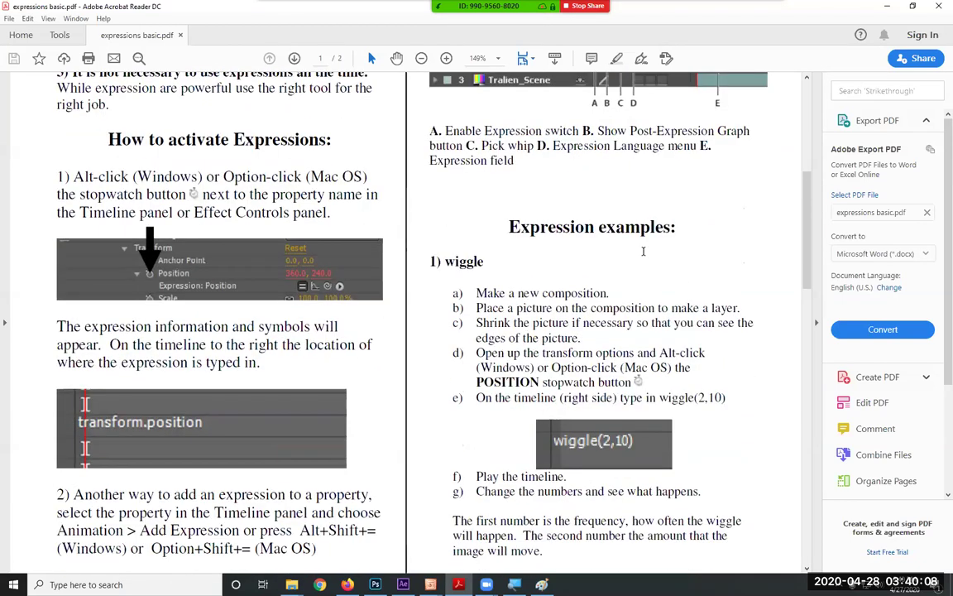
left_click_drag(511, 225, 546, 552)
scroll(580, 414, "down", 4)
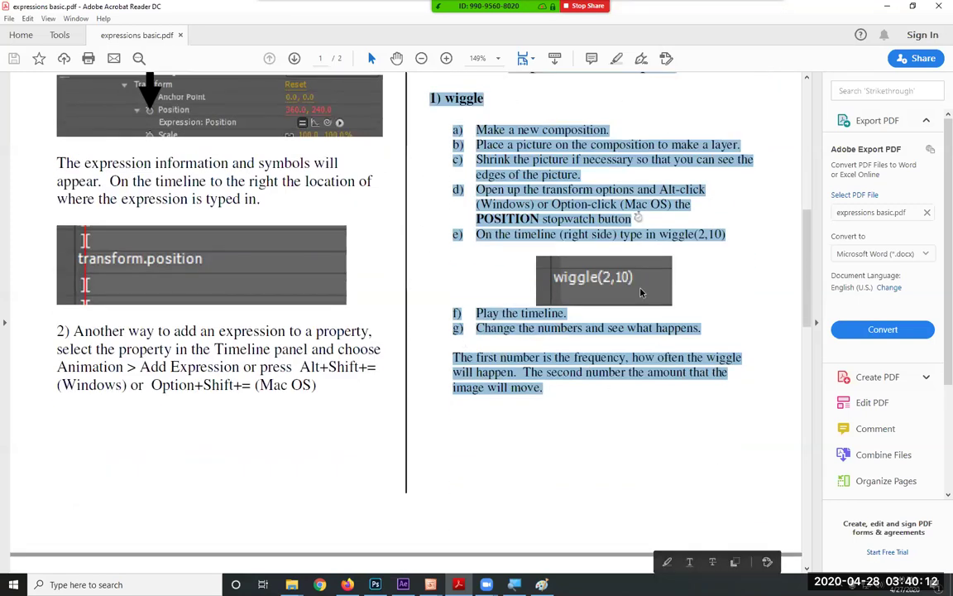
scroll(639, 291, "down", 10)
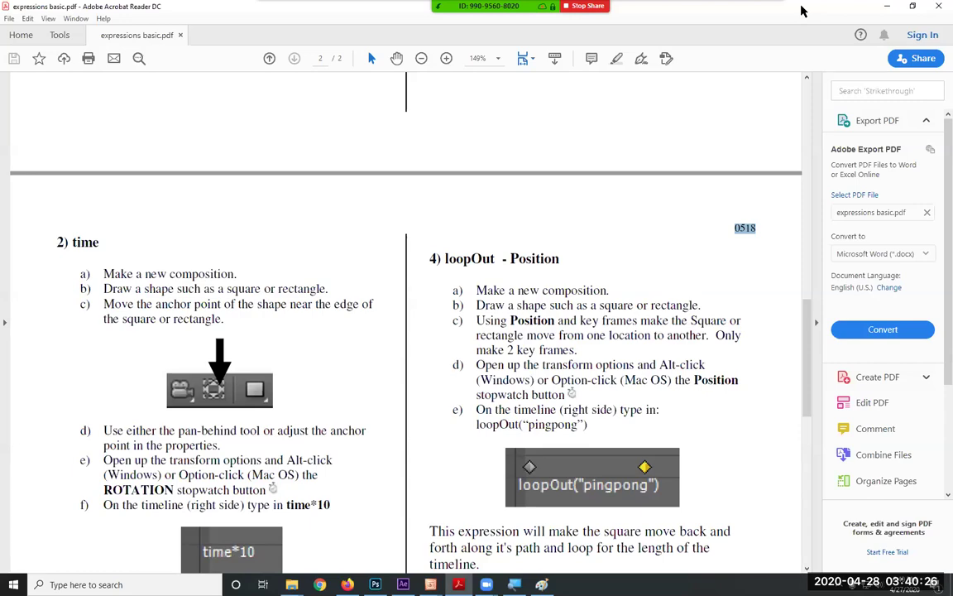
left_click(886, 5)
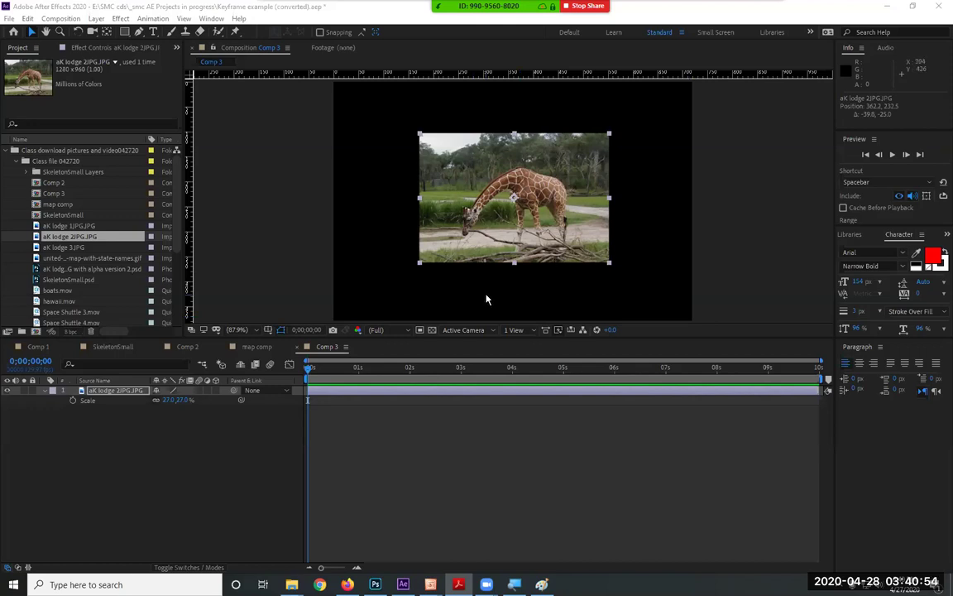
Collapse the giraffe picture layer's Scale property and show only its Position property
left_click(44, 389)
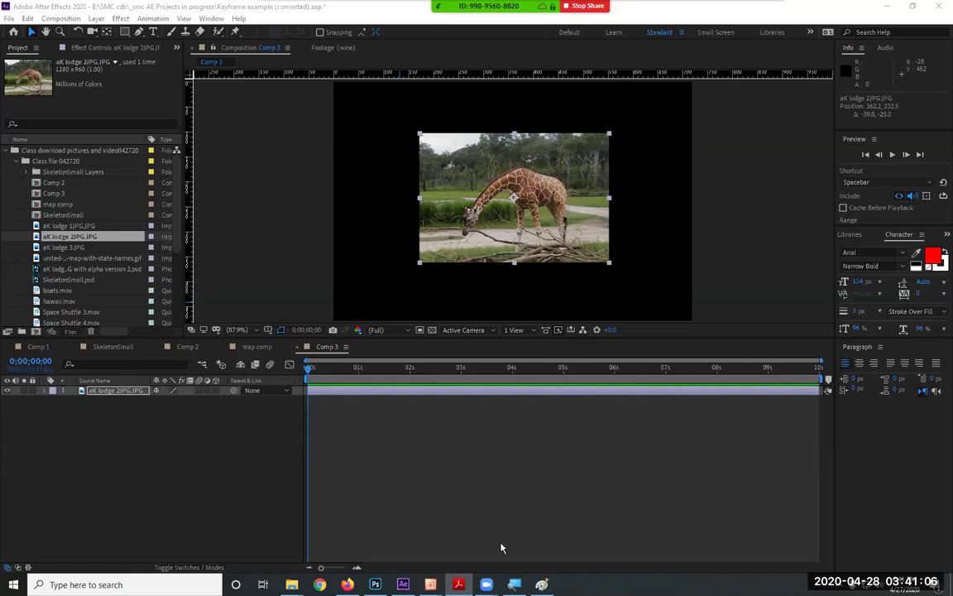
left_click(93, 394)
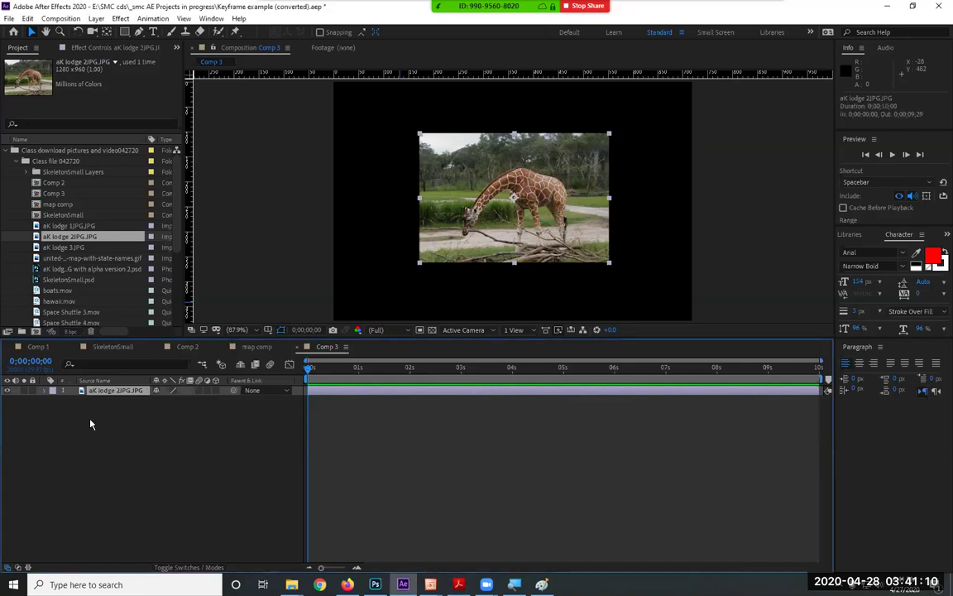
key("p")
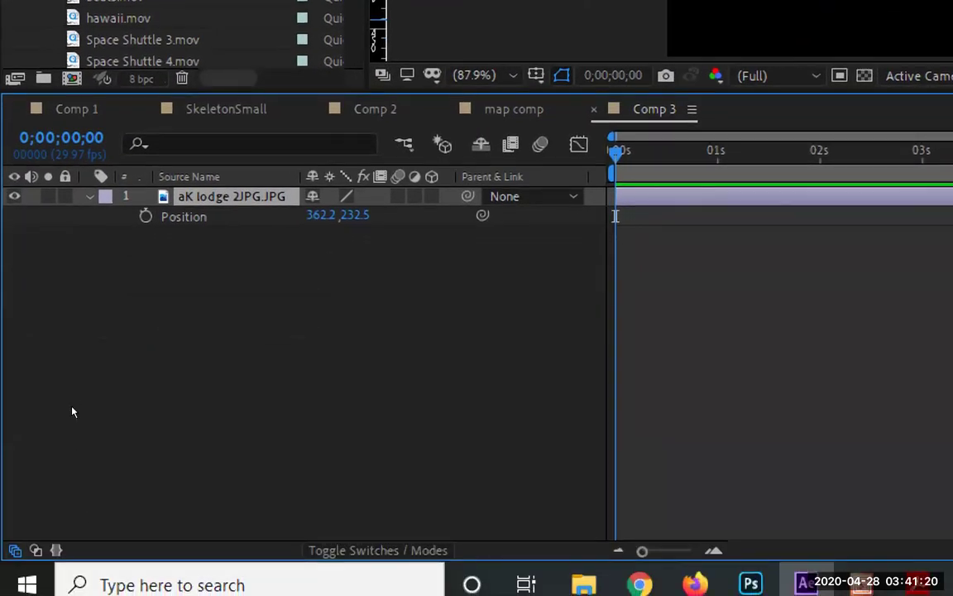
Add an expression to the giraffe picture layer's Position property
key("alt+shift+p")
key("alt+shift+p")
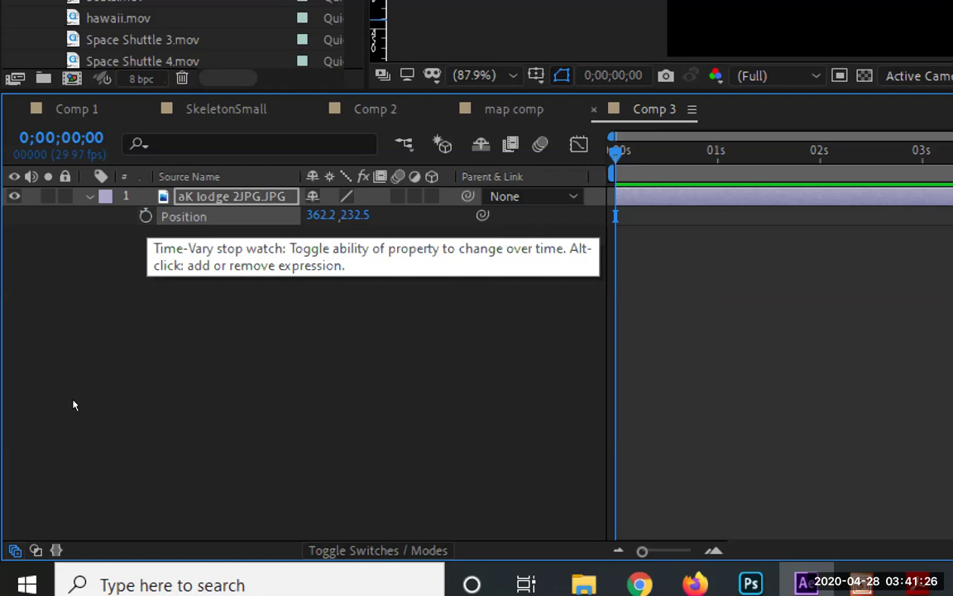
key("alt+shift+equal")
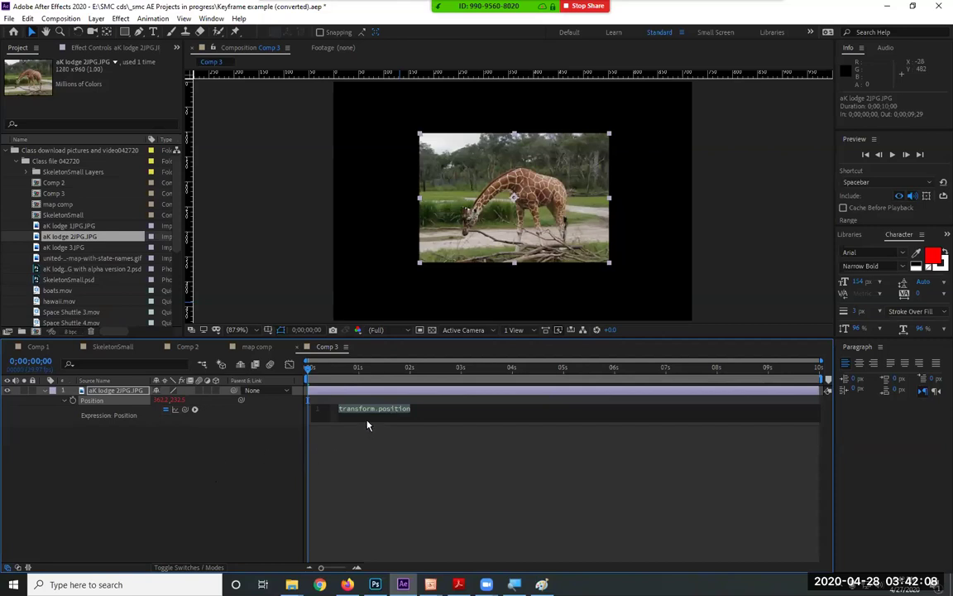
Replace the default Position expression with wiggle(2,10) and preview the giraffe picture's motion
left_click(428, 413)
left_click_drag(325, 406, 453, 420)
type("wi")
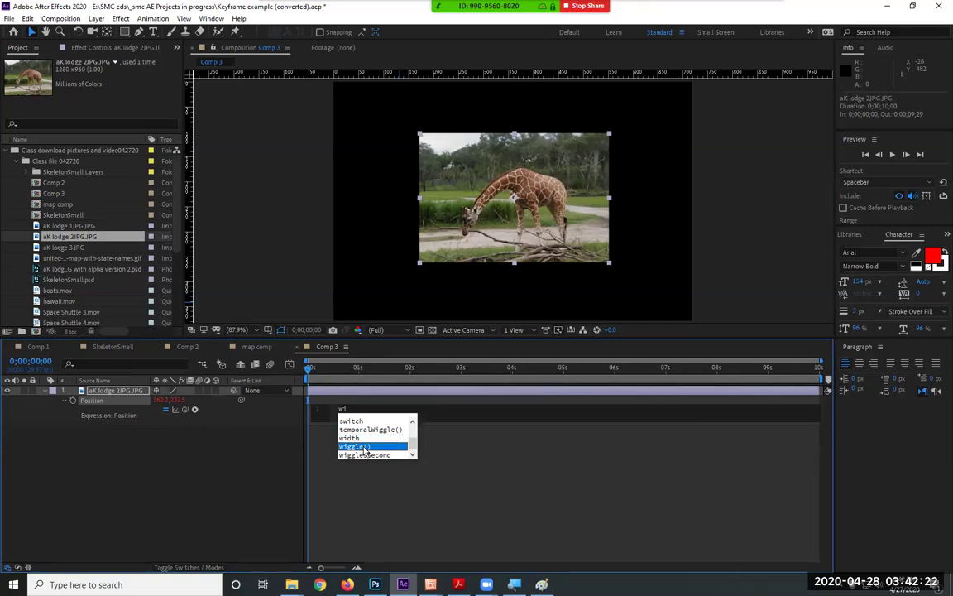
left_click(365, 409)
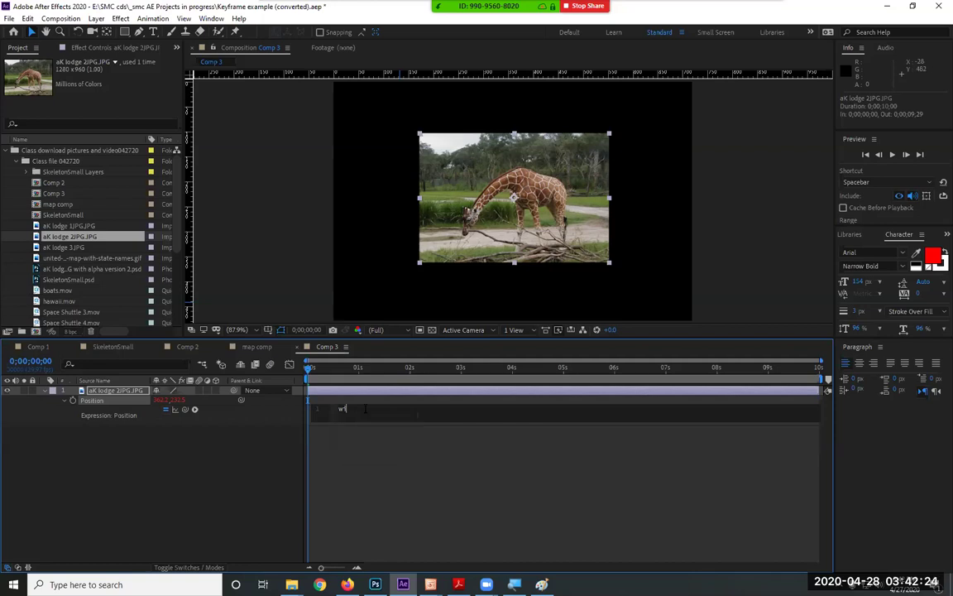
type("ggle(")
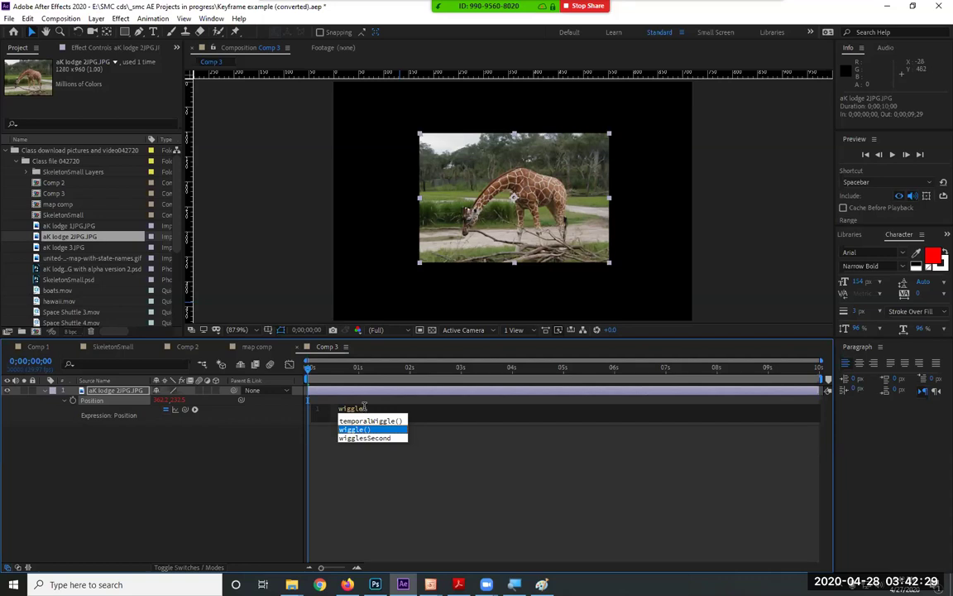
key("Return")
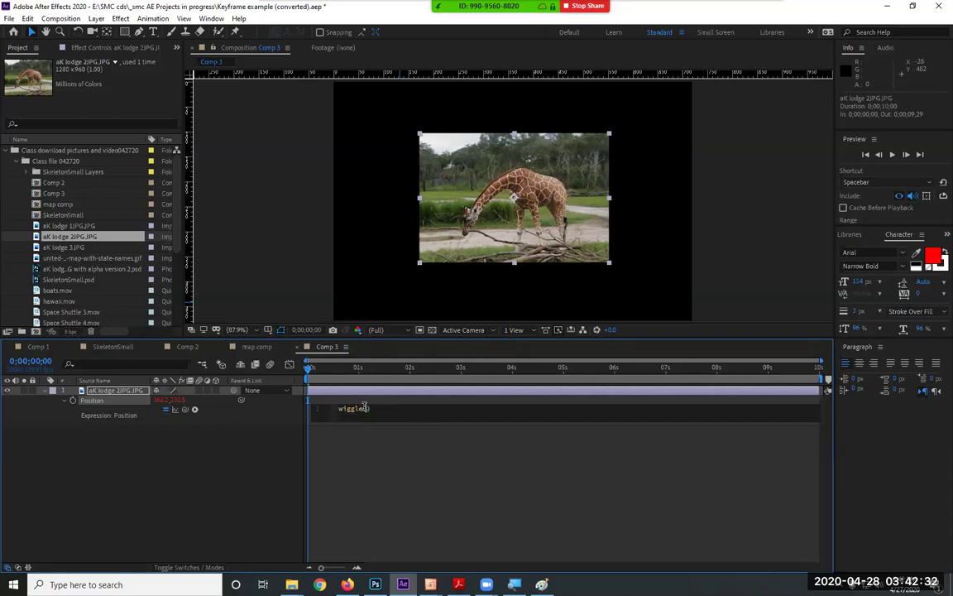
type("5,2")
key("BackSpace")
key("BackSpace")
key("BackSpace")
type("2,10")
left_click(370, 492)
key("space")
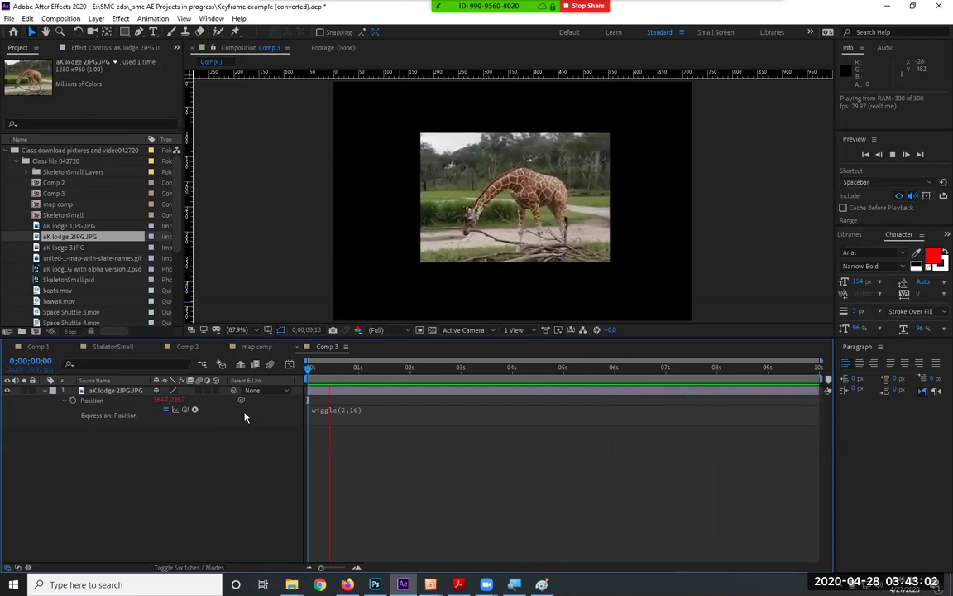
Raise the wiggle amount to 100 so the Position expression reads wiggle(2,100), and preview the motion
left_click(331, 411)
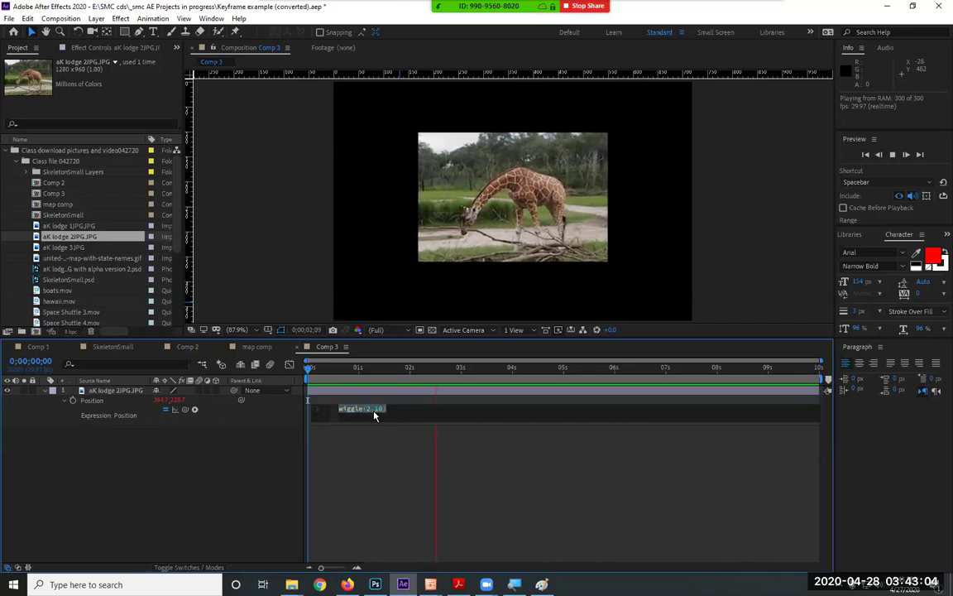
left_click(371, 408)
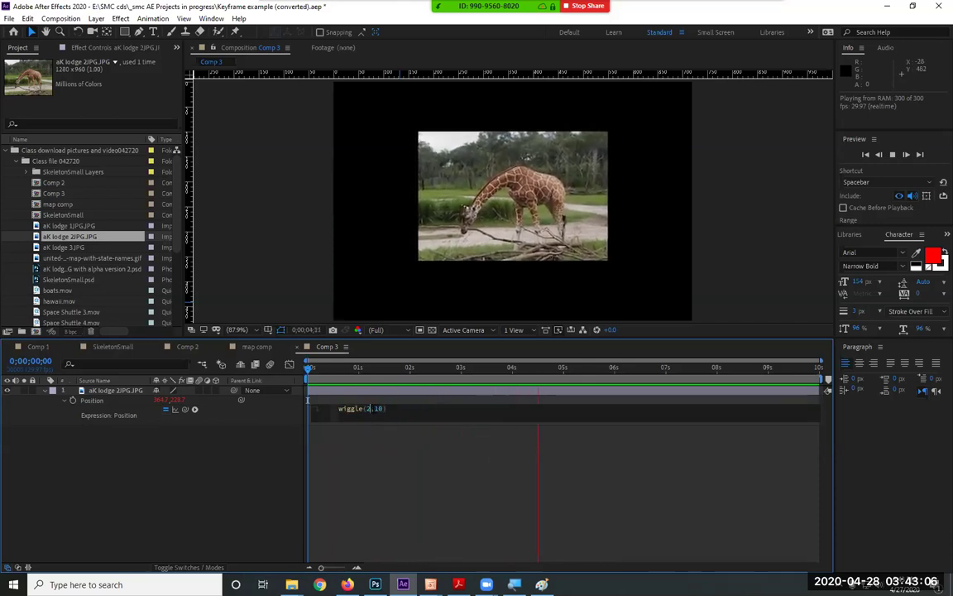
key("Right")
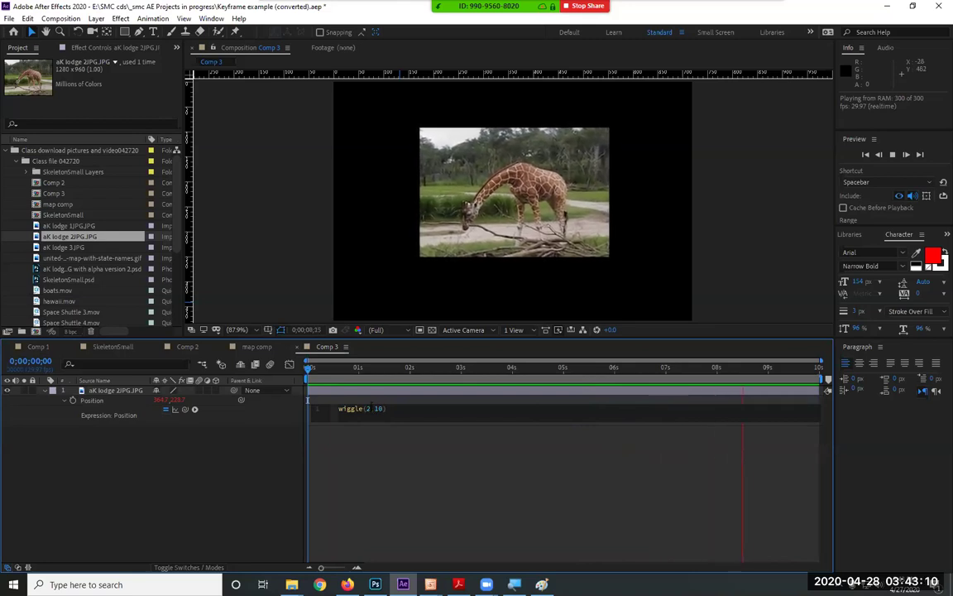
double_click(369, 408)
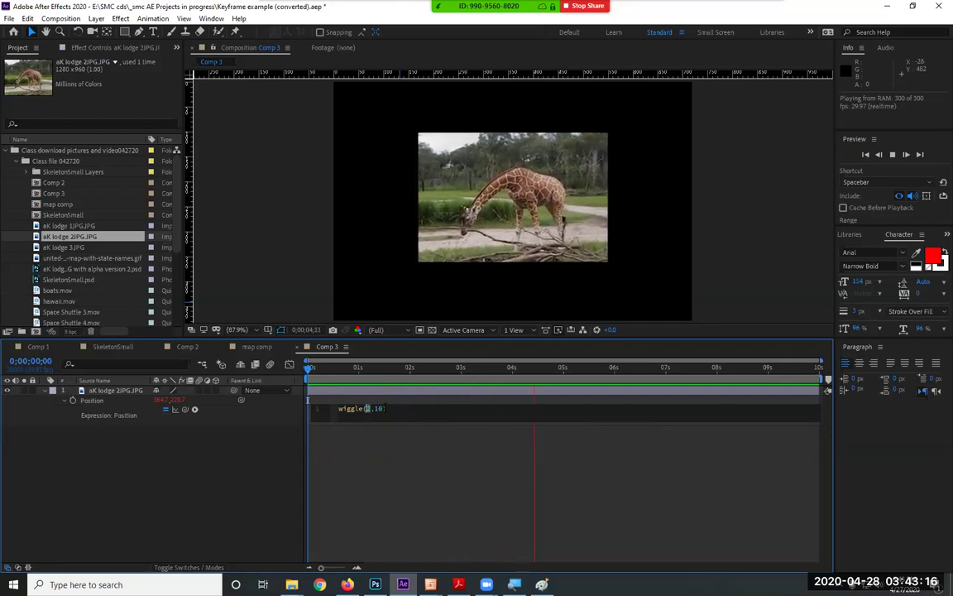
type("0")
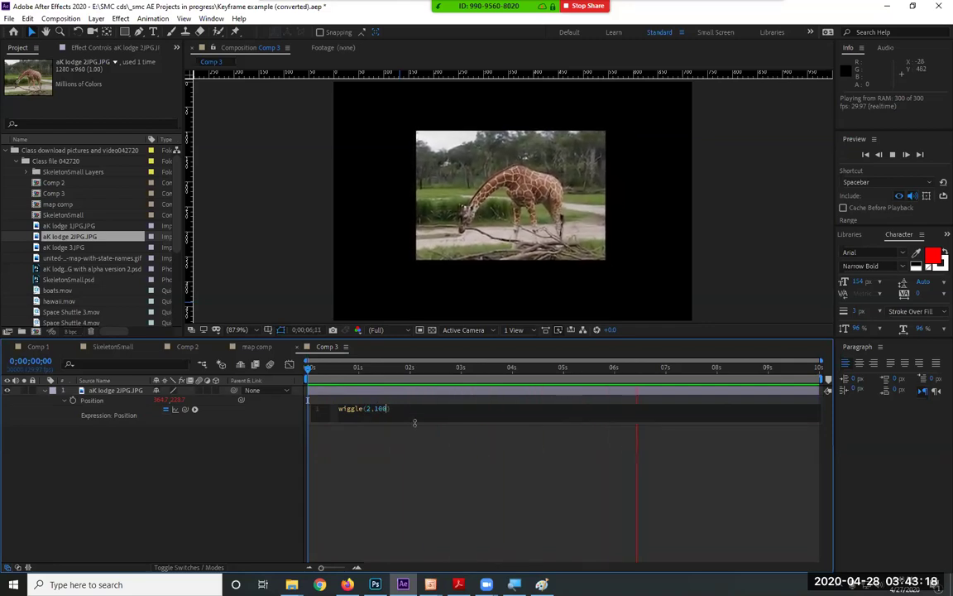
left_click(415, 423)
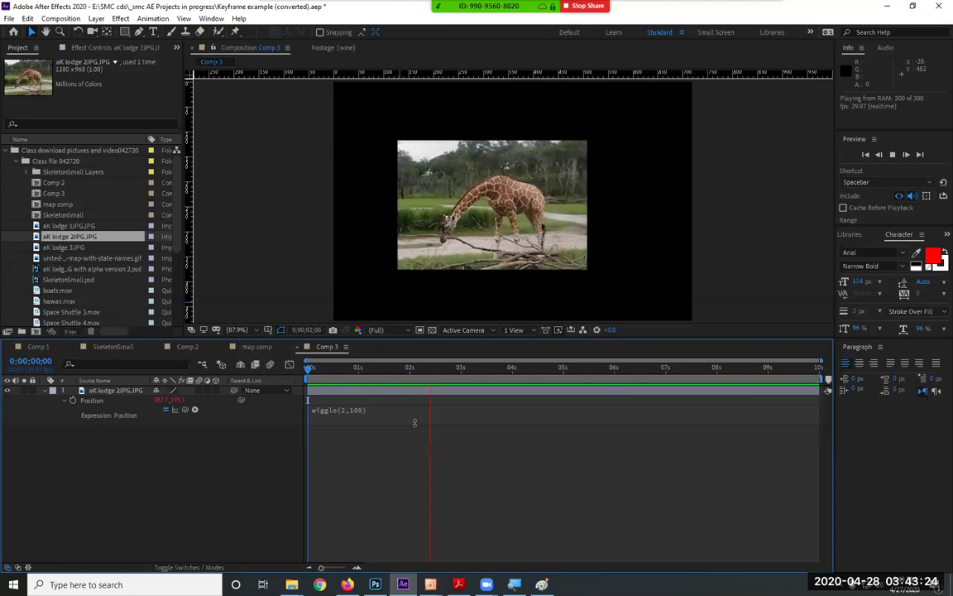
key("space")
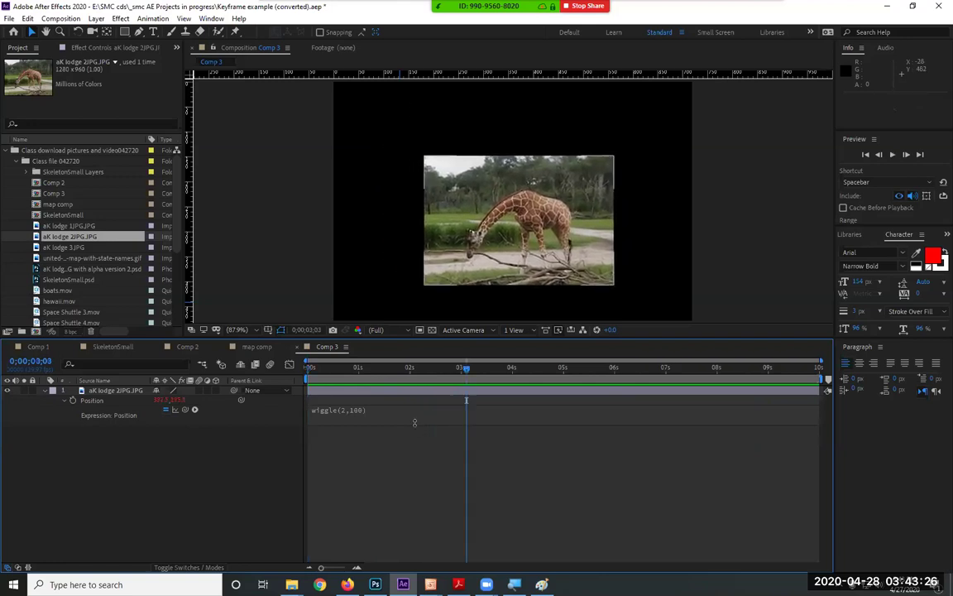
Set the wiggle frequency to 5 so the Position expression reads wiggle(5,100), and preview the faster motion
left_click(345, 409)
double_click(366, 409)
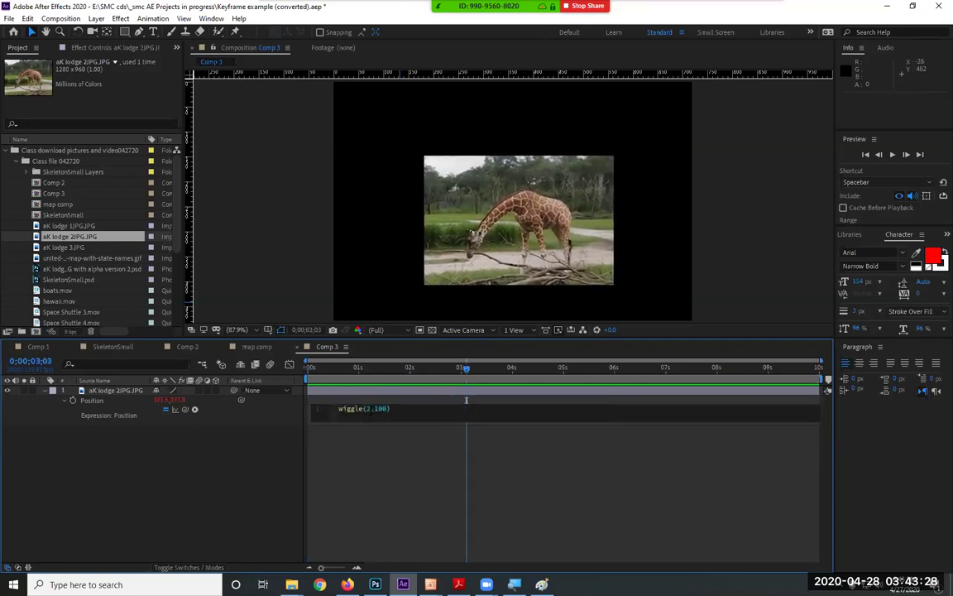
type("5")
key("Return")
key("BackSpace")
type(")")
key("Delete")
type(",")
key("BackSpace")
left_click(361, 495)
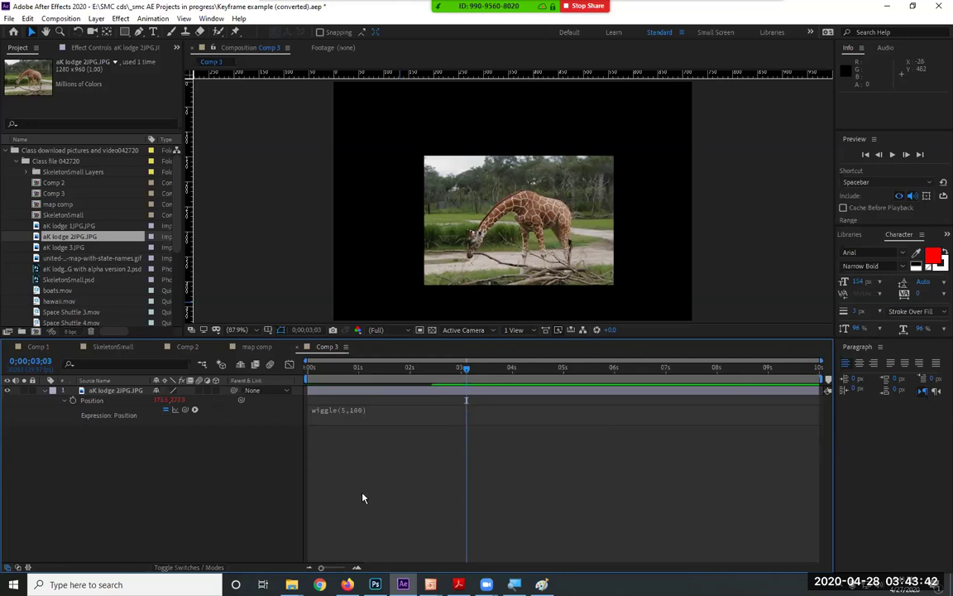
key("space")
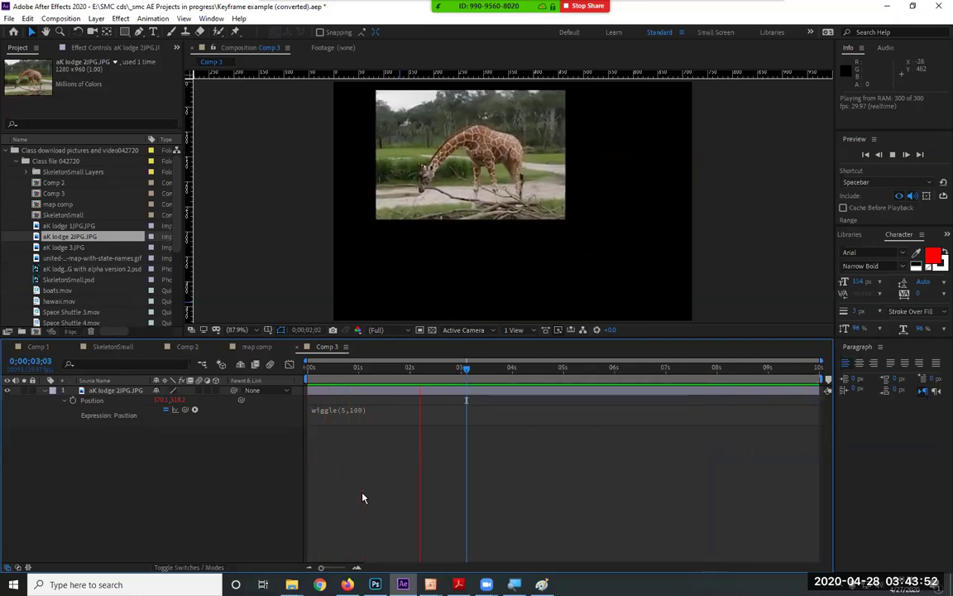
Change the Position expression to wiggle(10,5) and preview the giraffe picture's shaking motion
left_click(347, 410)
left_click(366, 409)
double_click(369, 408)
type("10")
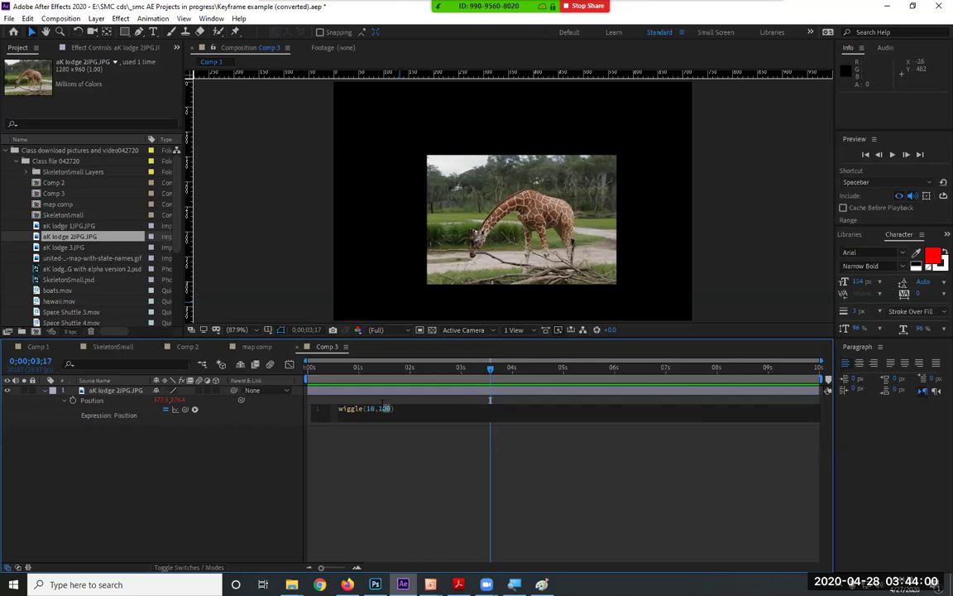
key("BackSpace")
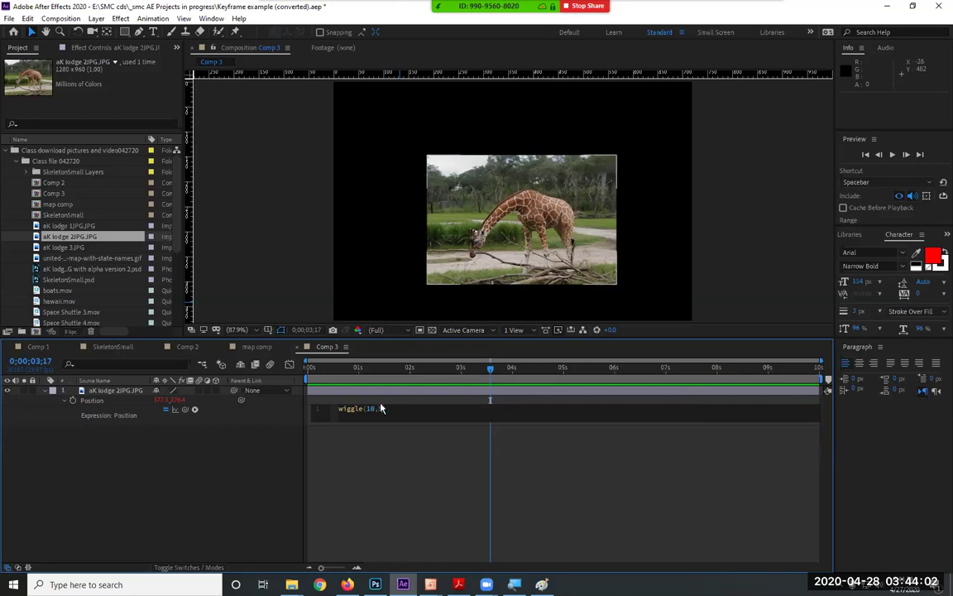
type("5")
key("KP_Enter")
key("space")
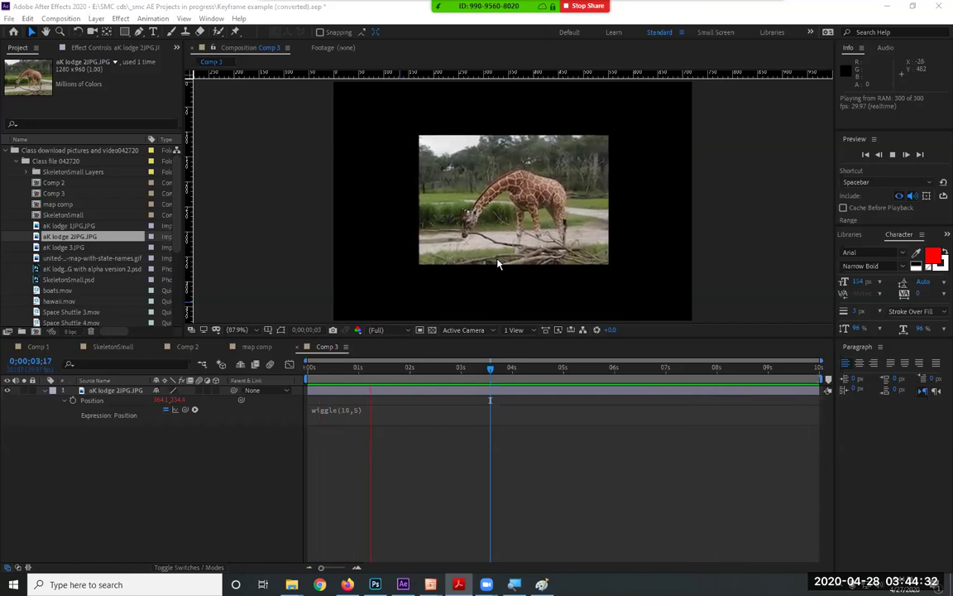
Try the invalid Position expression wiggle(10,5a) and stop the preview
left_click(347, 409)
type("0")
left_click(401, 471)
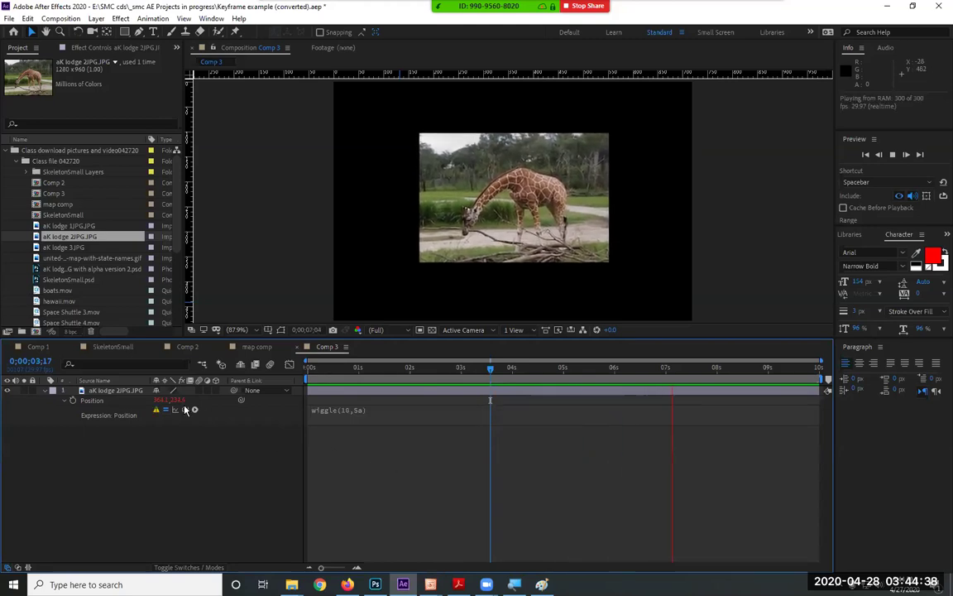
key("space")
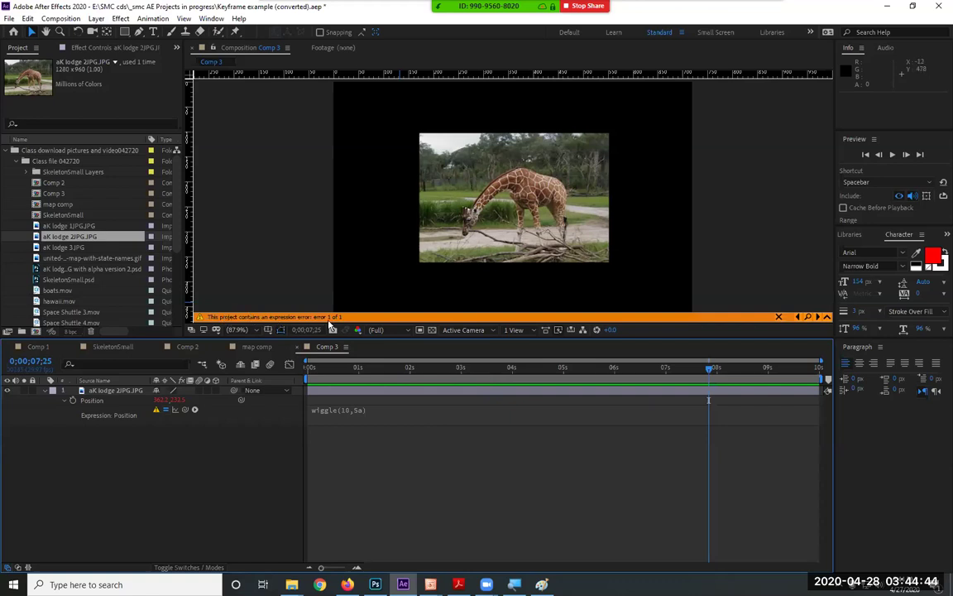
Remove the stray letter from the Position expression to restore wiggle(10,5), and preview the composition
left_click(364, 411)
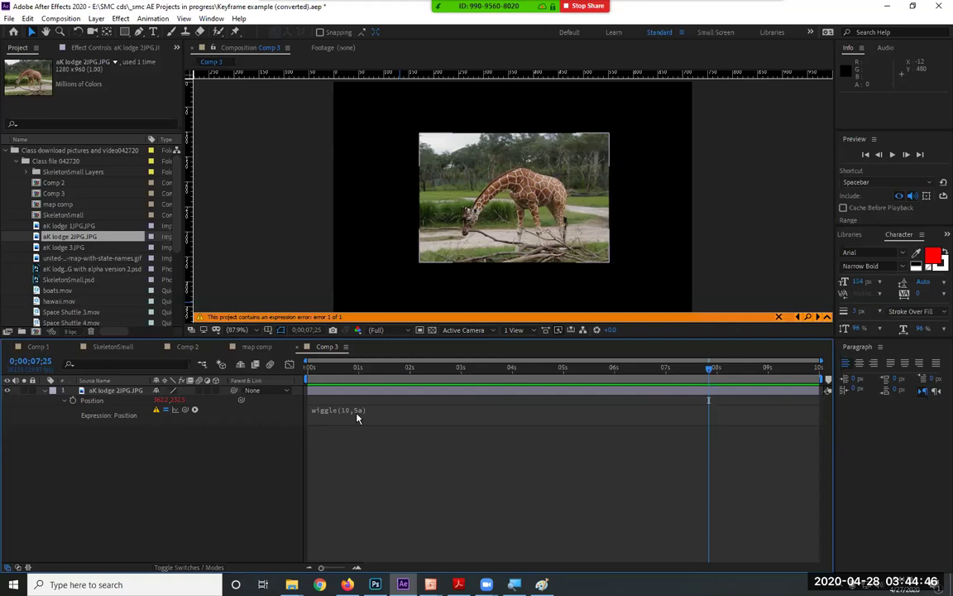
left_click(357, 418)
key("Right")
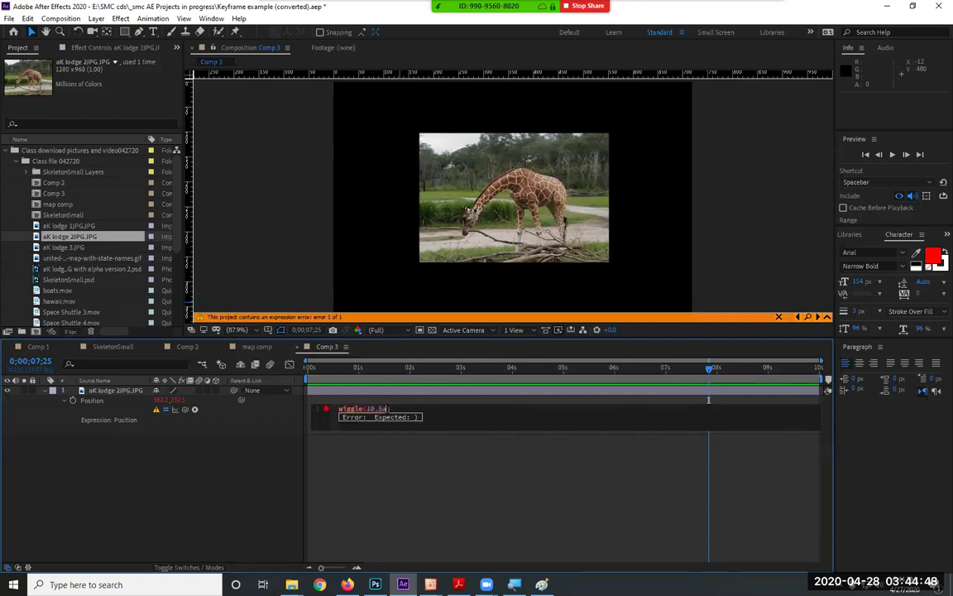
key("BackSpace")
type(")")
left_click(384, 481)
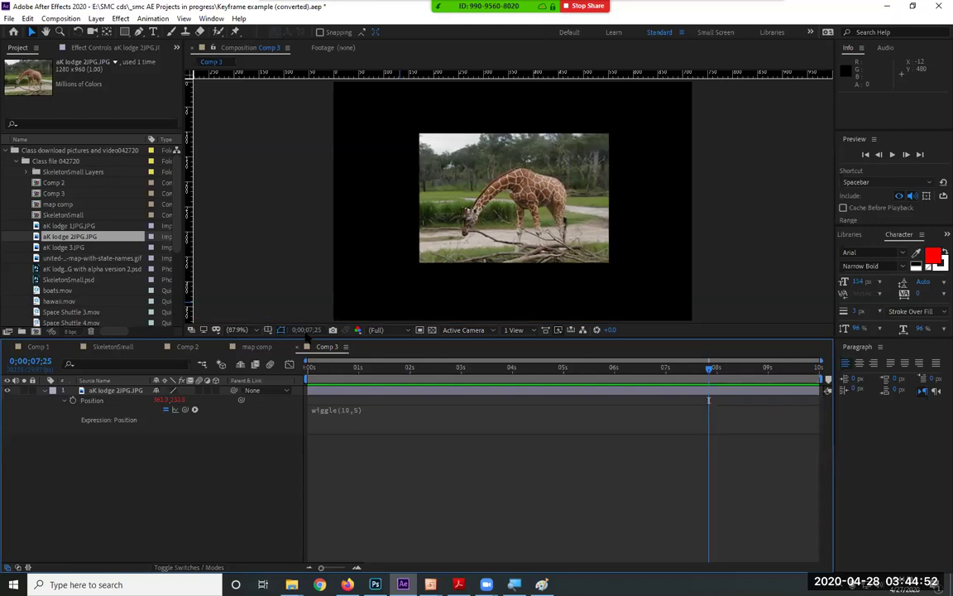
key("space")
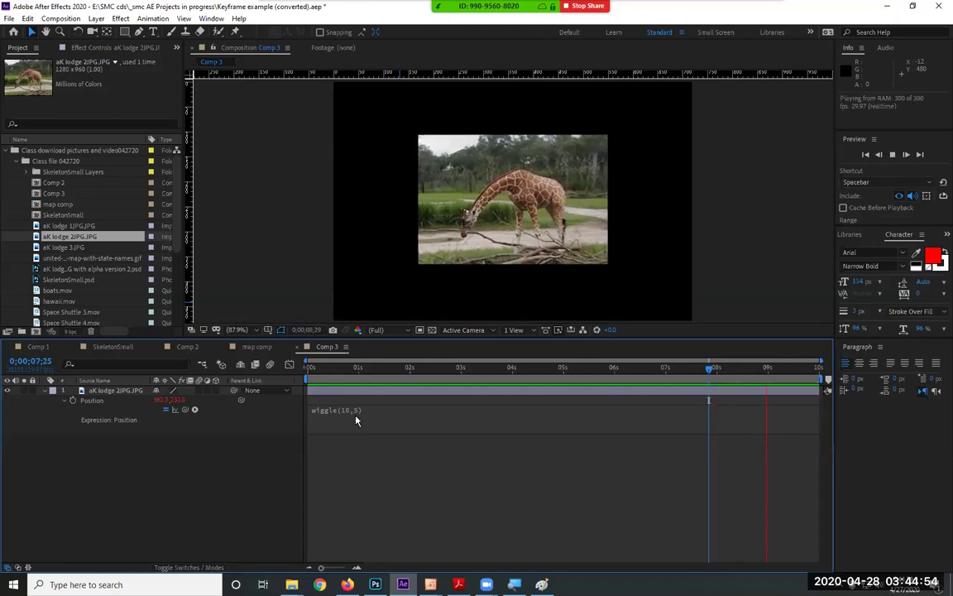
key("space")
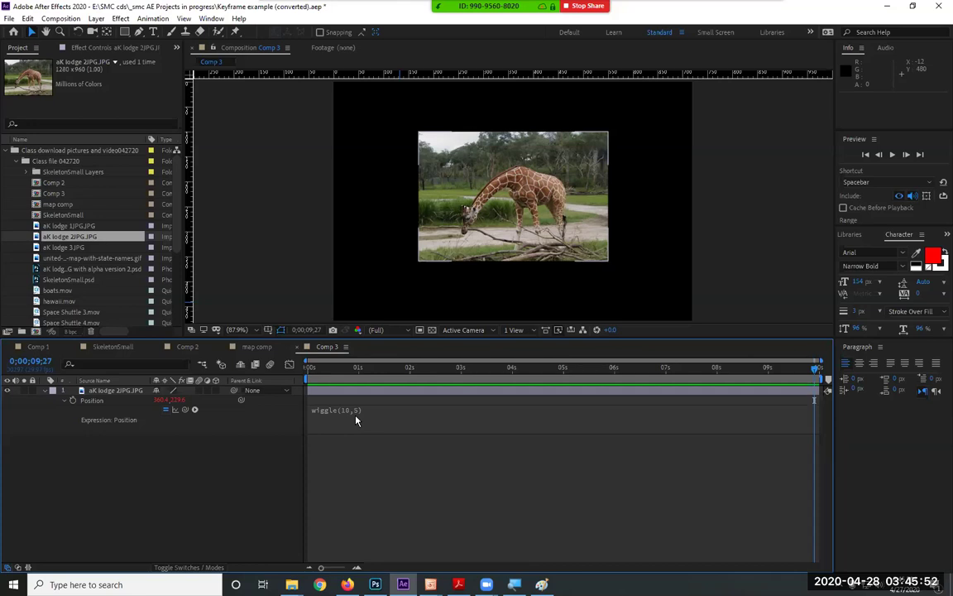
left_click(345, 410)
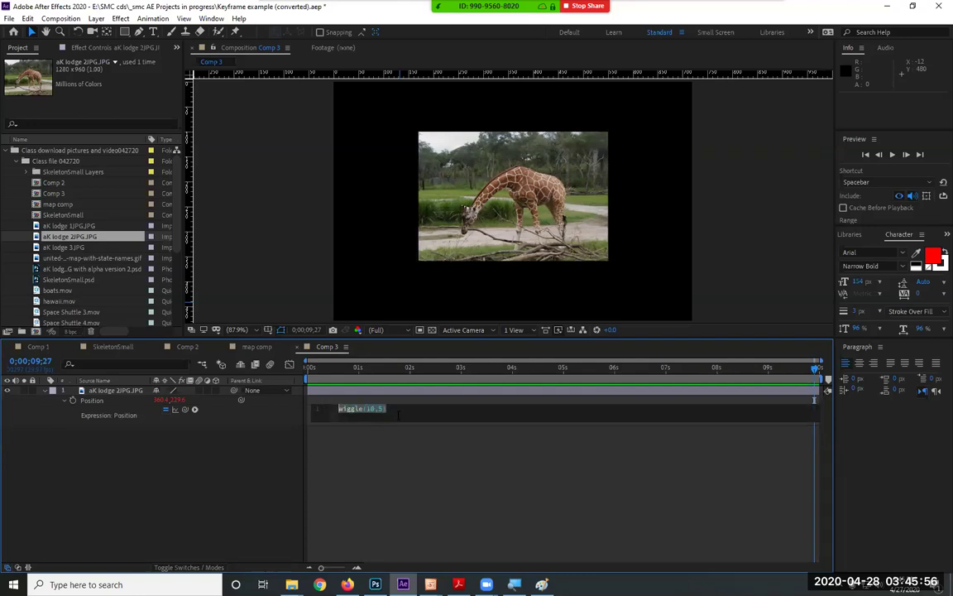
left_click(428, 455)
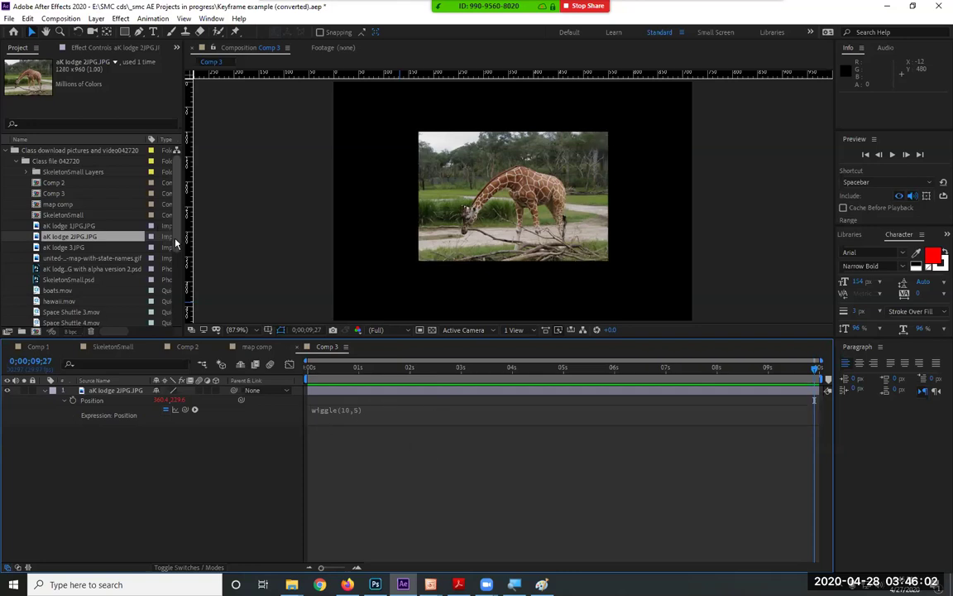
left_click(391, 417)
left_click(243, 475)
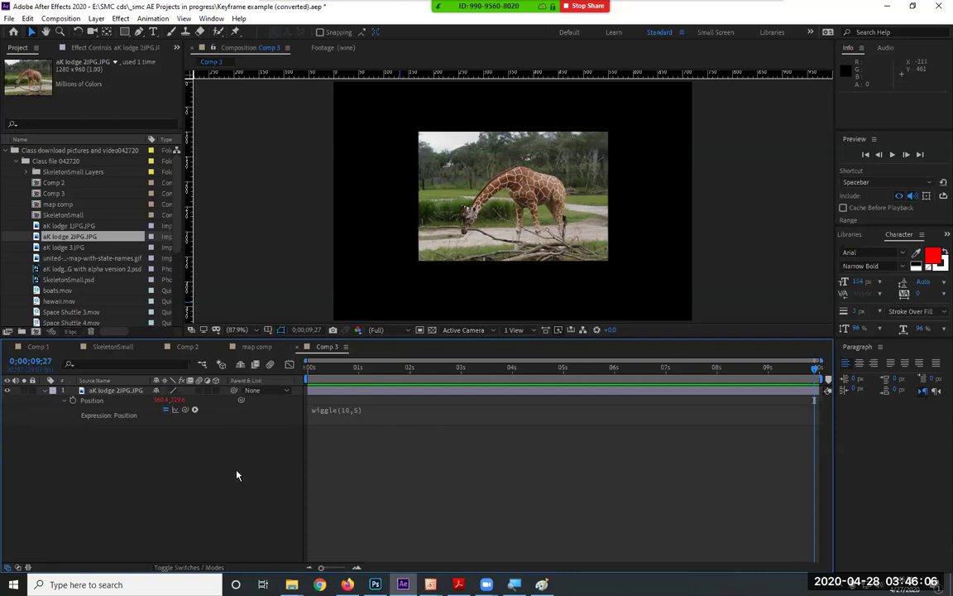
Create a new composition named time with the NTSC DV preset, 720 x 480 px and a 10-second duration
left_click(61, 18)
key("Escape")
left_click(61, 18)
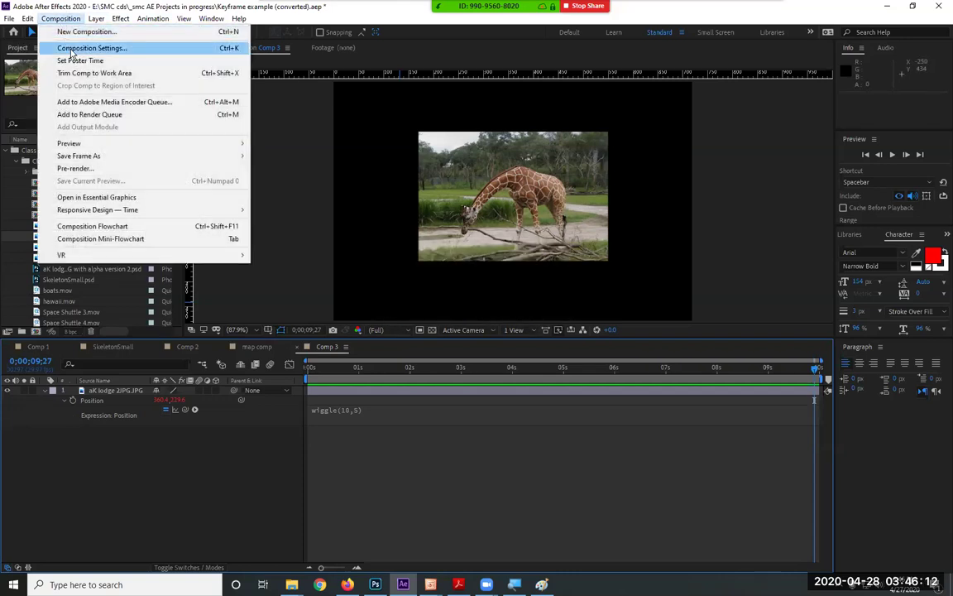
left_click(302, 230)
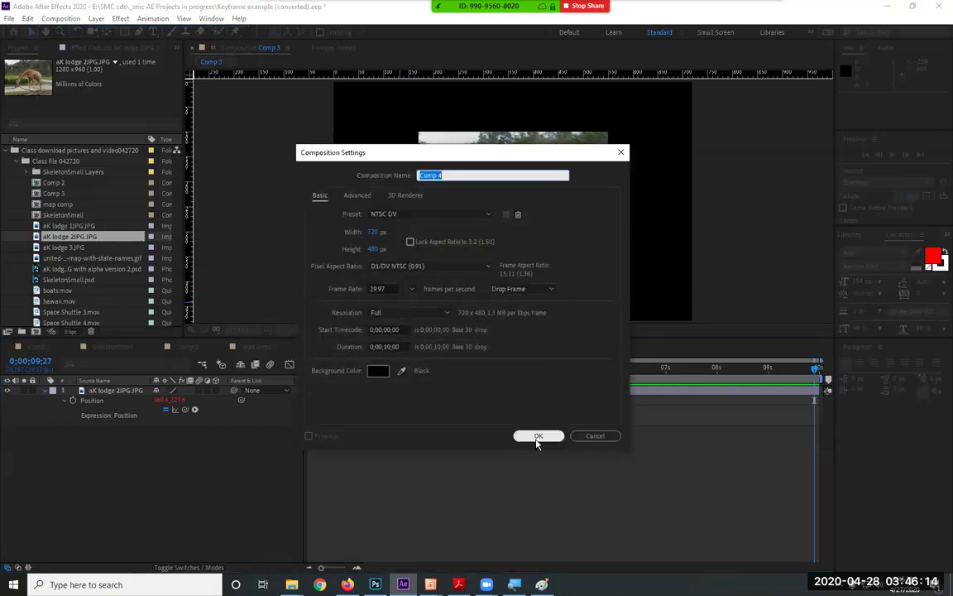
type("time")
left_click(538, 436)
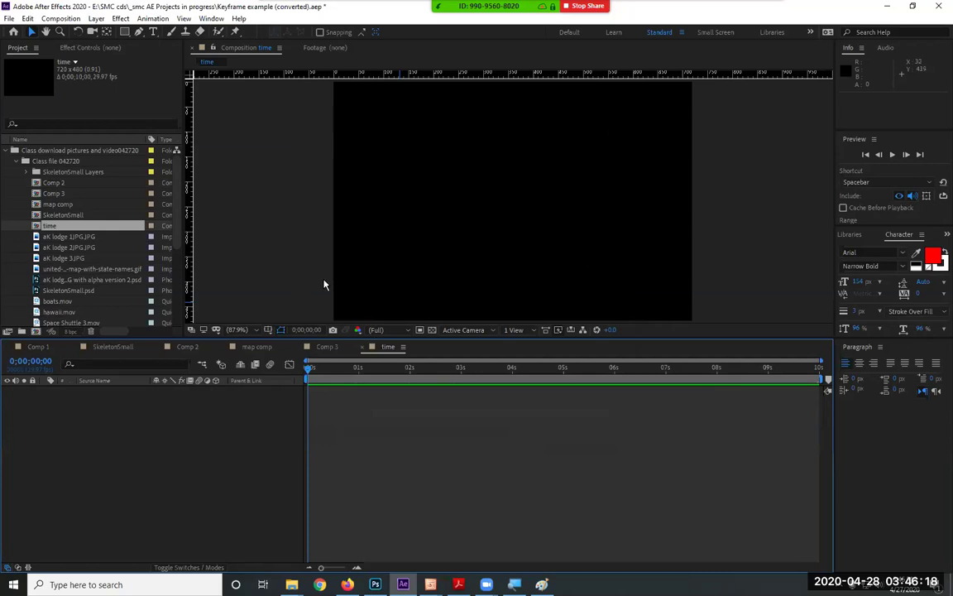
Draw a tall rectangle about 66 by 188 px just left of the composition's centre, with a red fill and a 0 px stroke
left_click(124, 32)
mouse_move(470, 144)
left_mouse_down()
mouse_move(501, 187)
mouse_move(501, 234)
left_mouse_up()
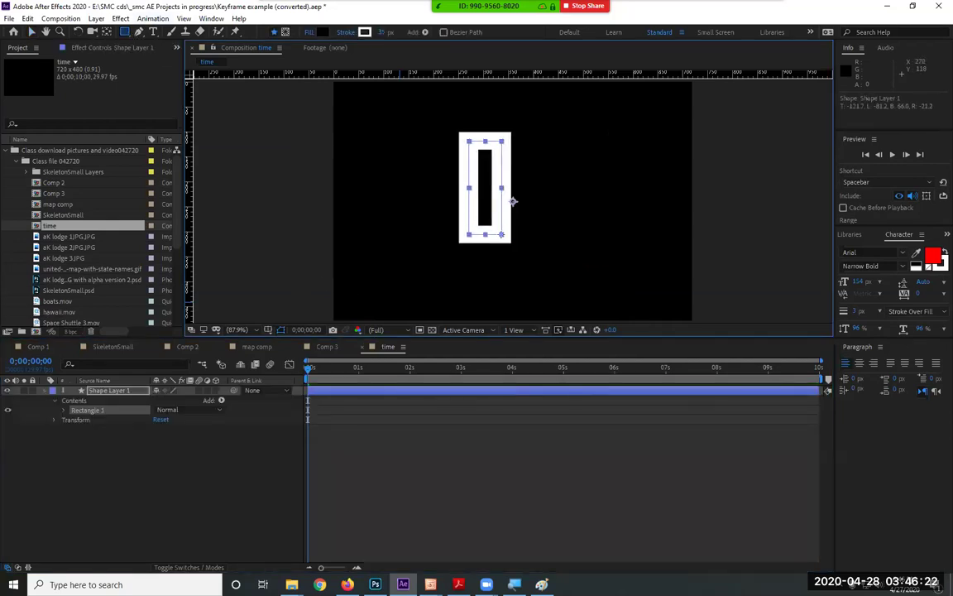
left_click(322, 31)
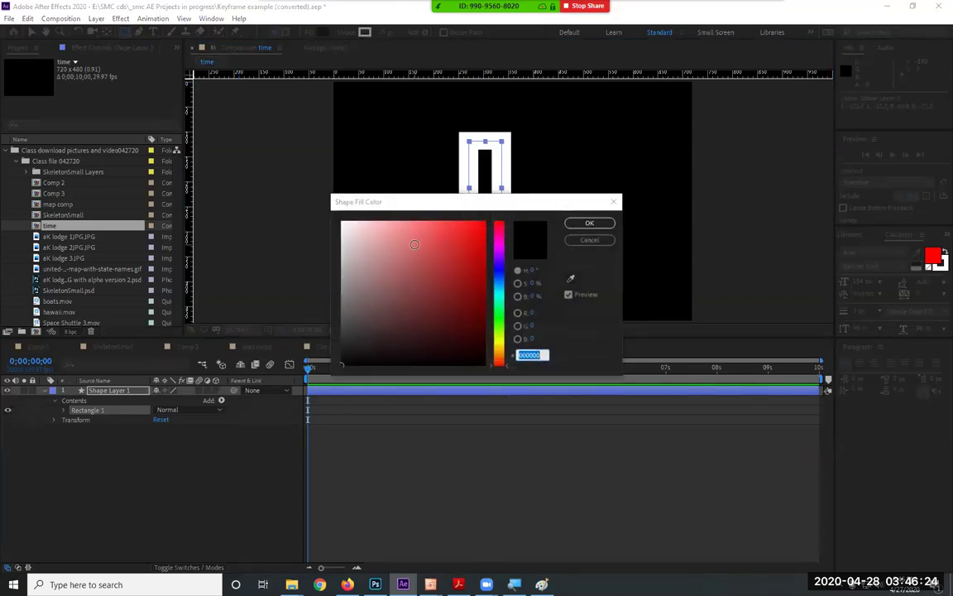
left_click_drag(414, 244, 486, 222)
left_click(589, 223)
left_click(383, 33)
type("0")
key("Return")
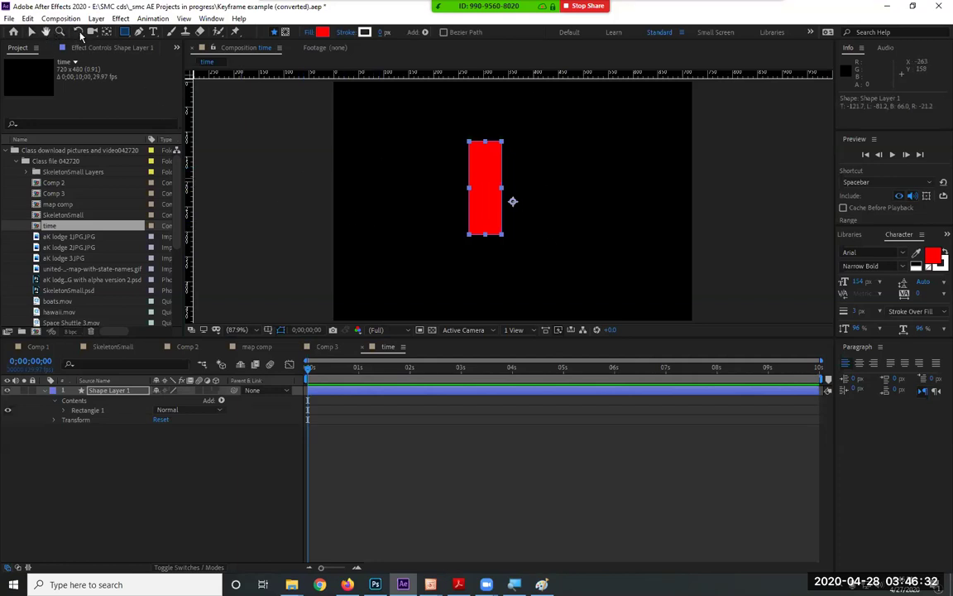
left_click(107, 32)
left_click_drag(512, 201, 470, 238)
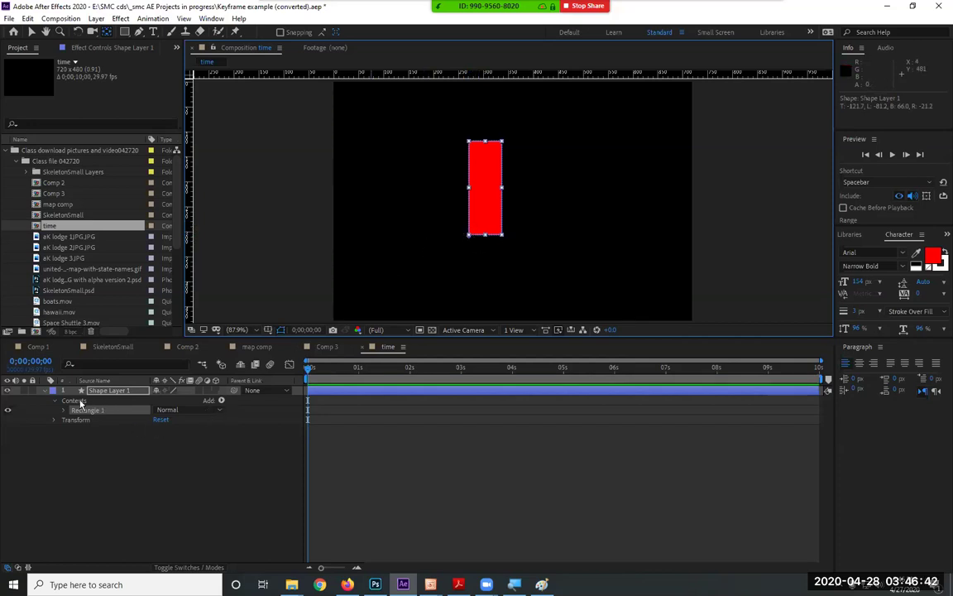
key("ctrl+z")
Move the rectangle's anchor point to its lower-left corner, testing the layer's Rotation before and after the move and undoing the test turns
key("r")
mouse_move(171, 403)
left_mouse_down()
mouse_move(179, 403)
mouse_move(141, 403)
mouse_move(166, 411)
left_mouse_up()
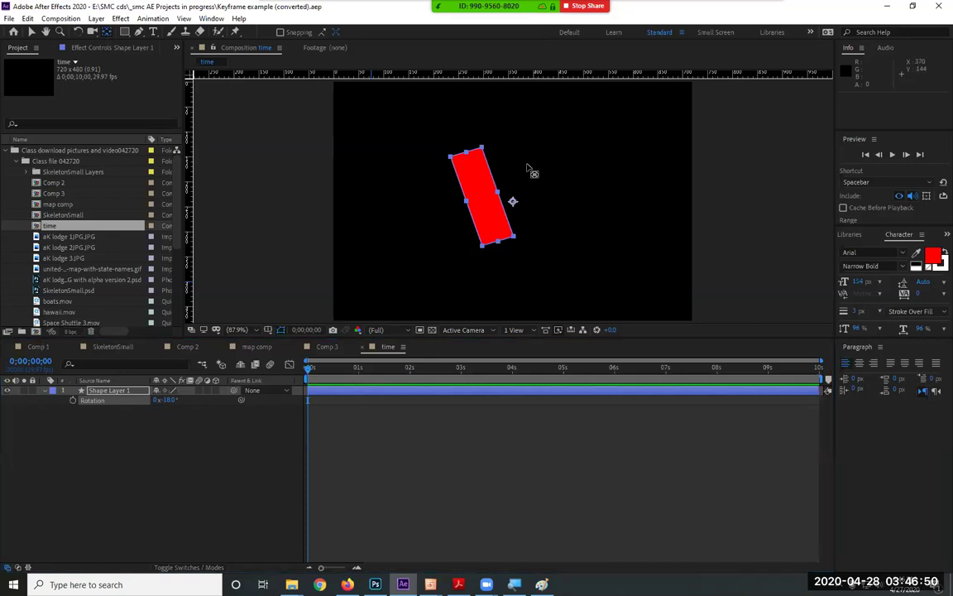
left_click_drag(520, 211, 468, 234)
key("y")
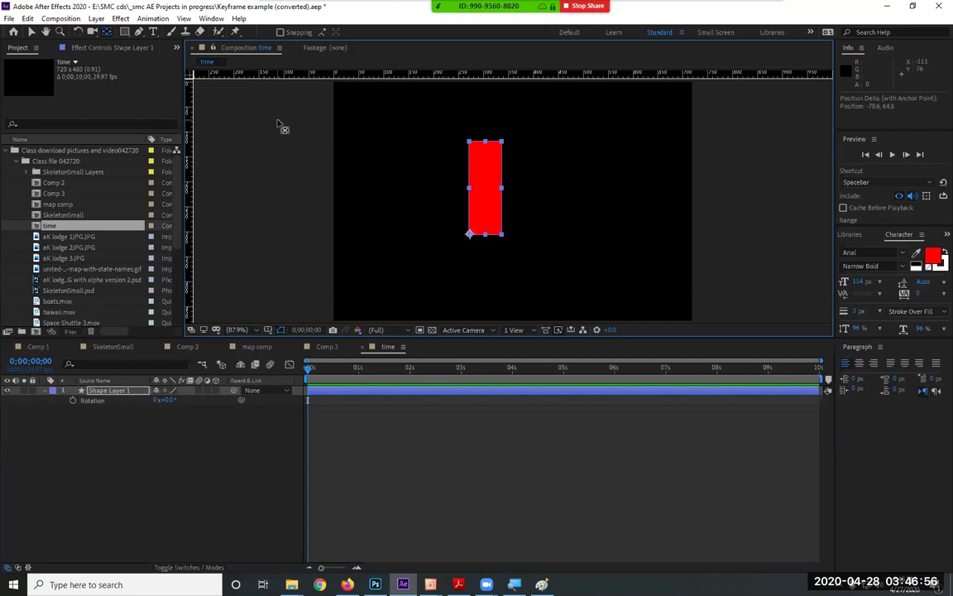
left_click_drag(169, 401, 277, 400)
key("ctrl+z")
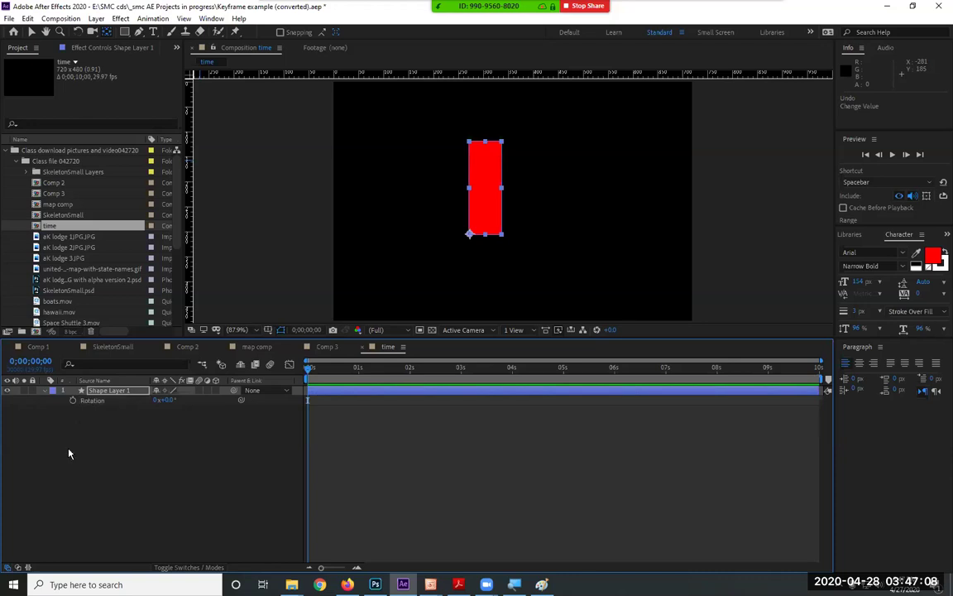
Add the expression time*10 to the rectangle layer's Rotation without keyframes, and preview the rotation
left_click(73, 400)
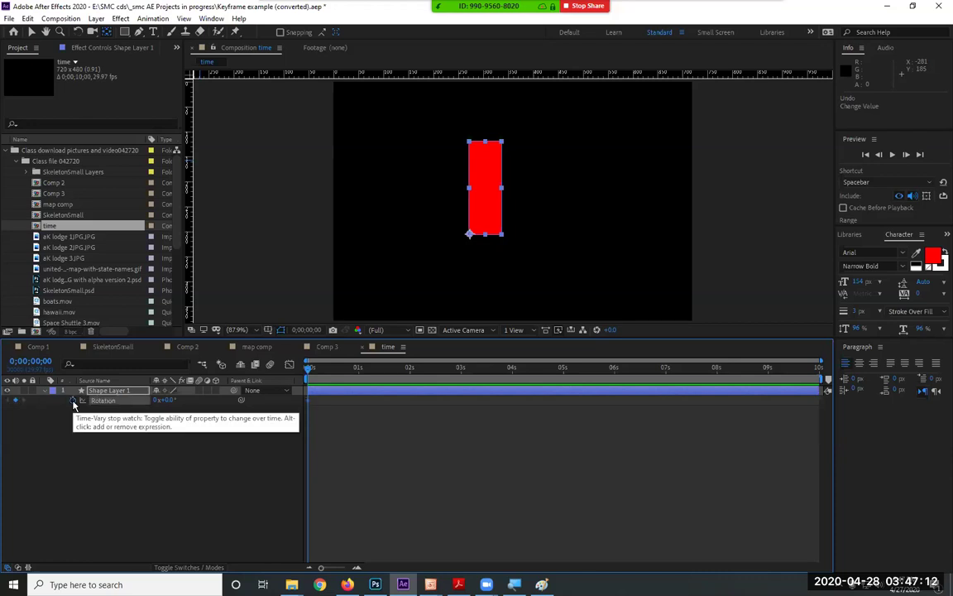
left_click(73, 400)
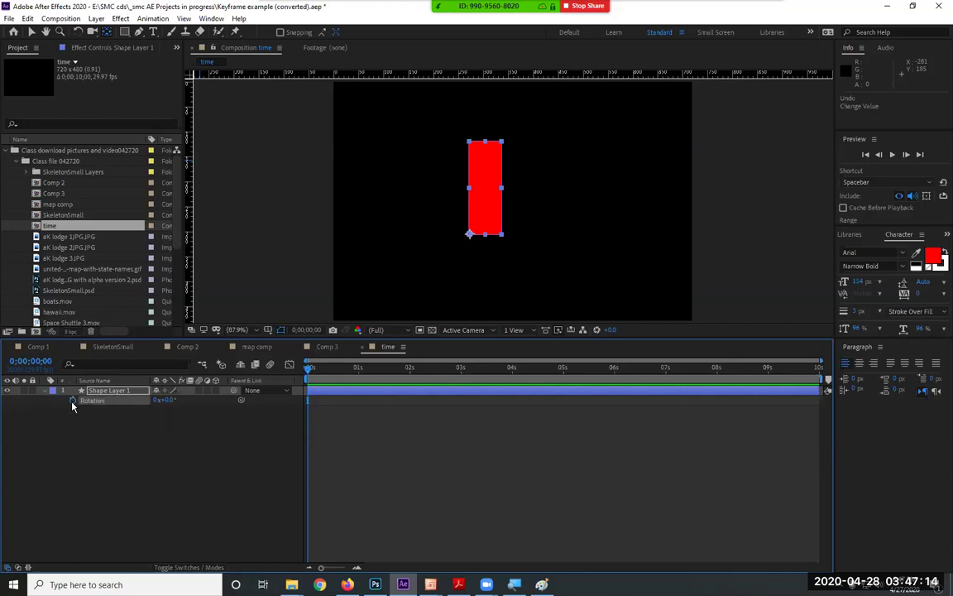
left_click(73, 401, "alt")
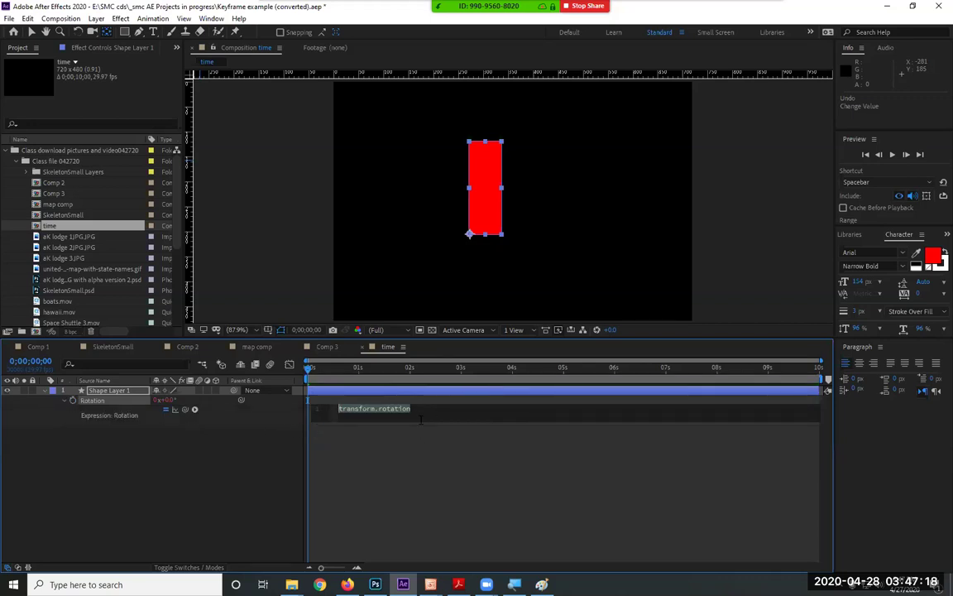
type("time")
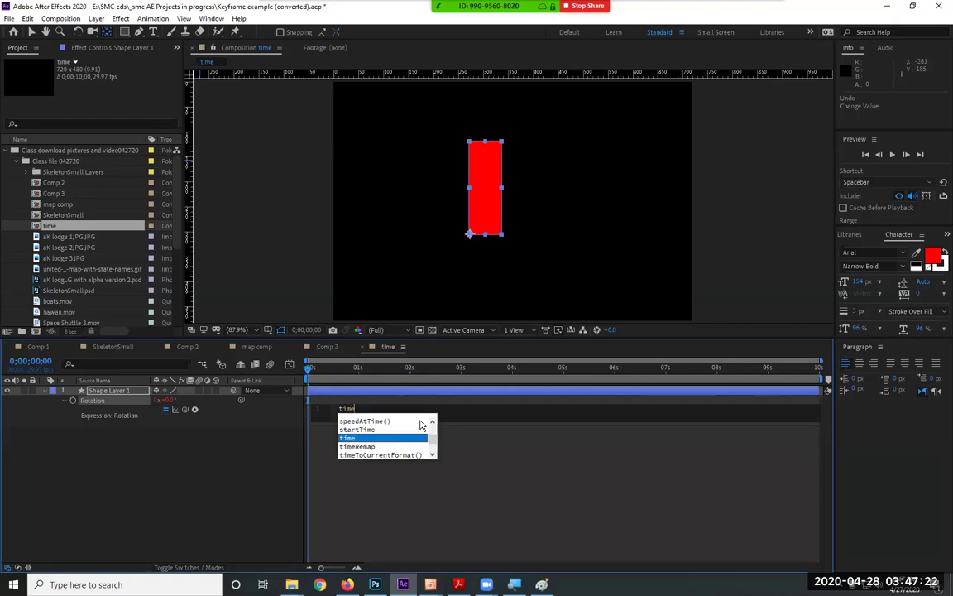
left_click(350, 443)
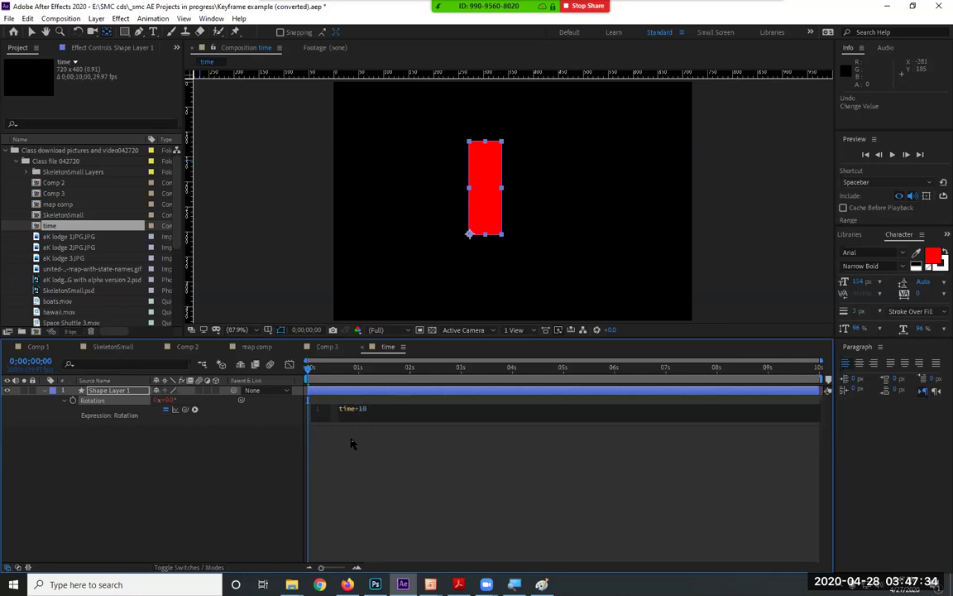
left_click(351, 443)
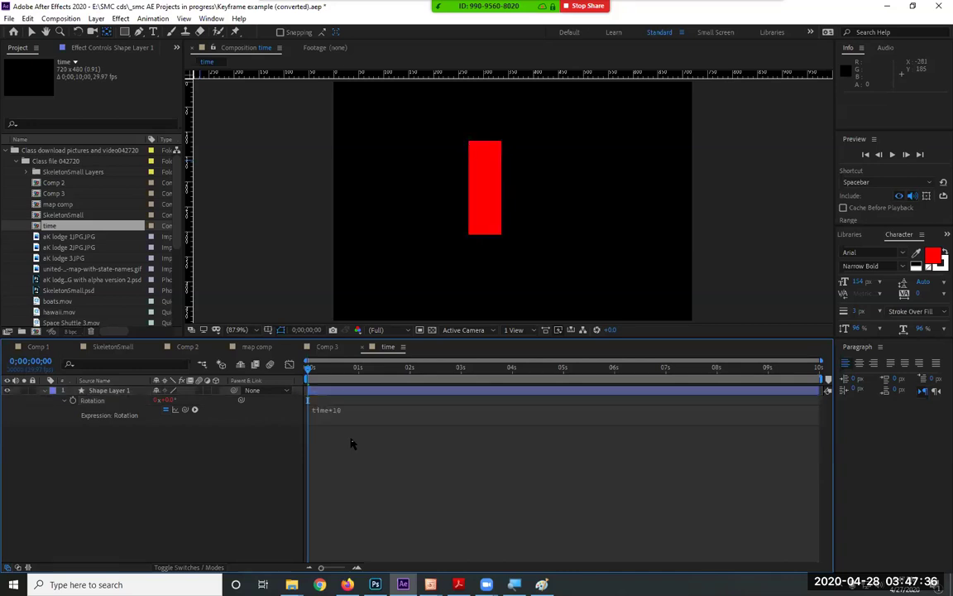
key("space")
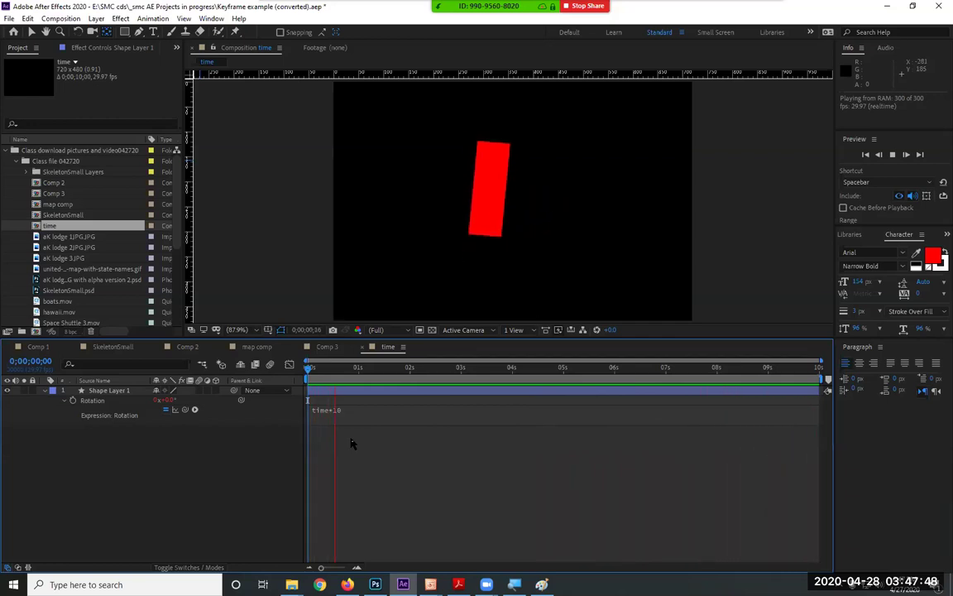
key("space")
Change the Rotation expression to time*365 and preview the rectangle's spin from the start of the composition
left_click(347, 411)
left_click(371, 418)
left_click(336, 412)
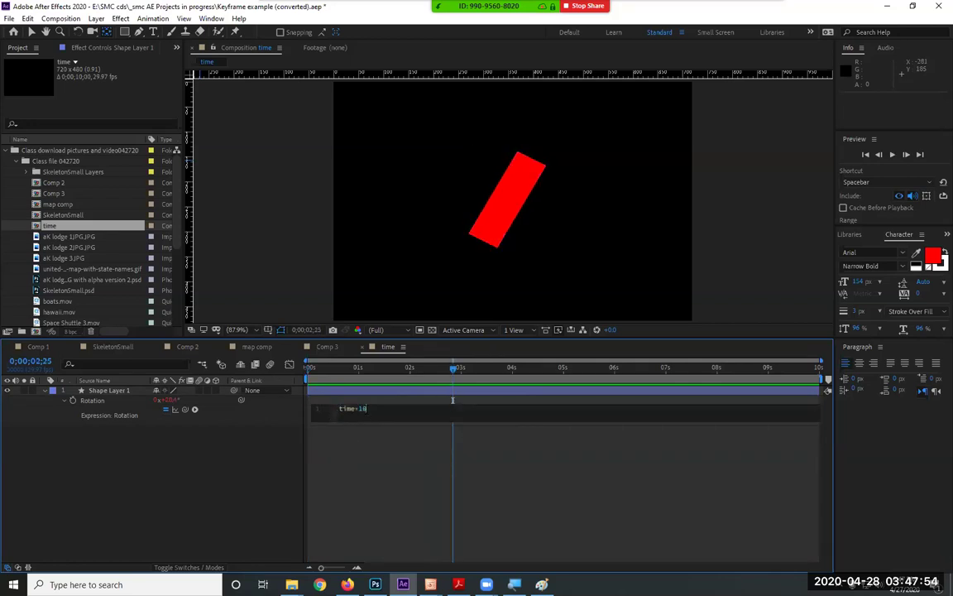
double_click(362, 409)
type("365")
left_click(364, 424)
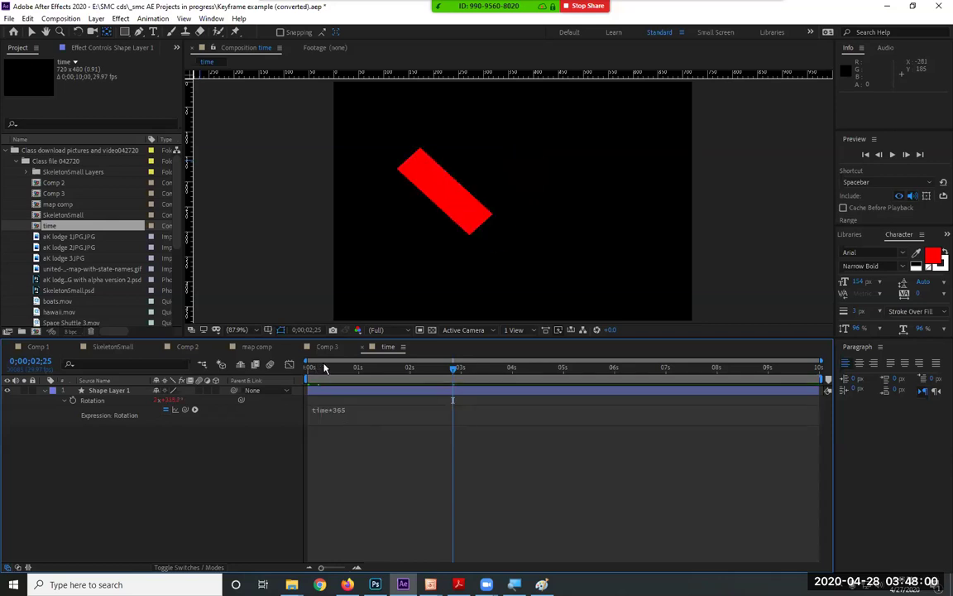
left_click_drag(315, 367, 277, 364)
key("space")
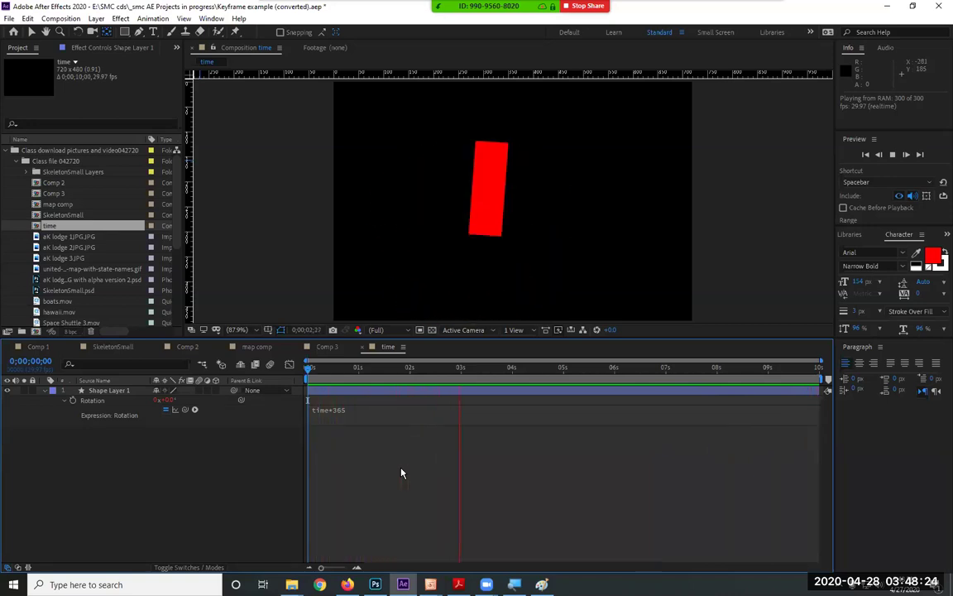
key("space")
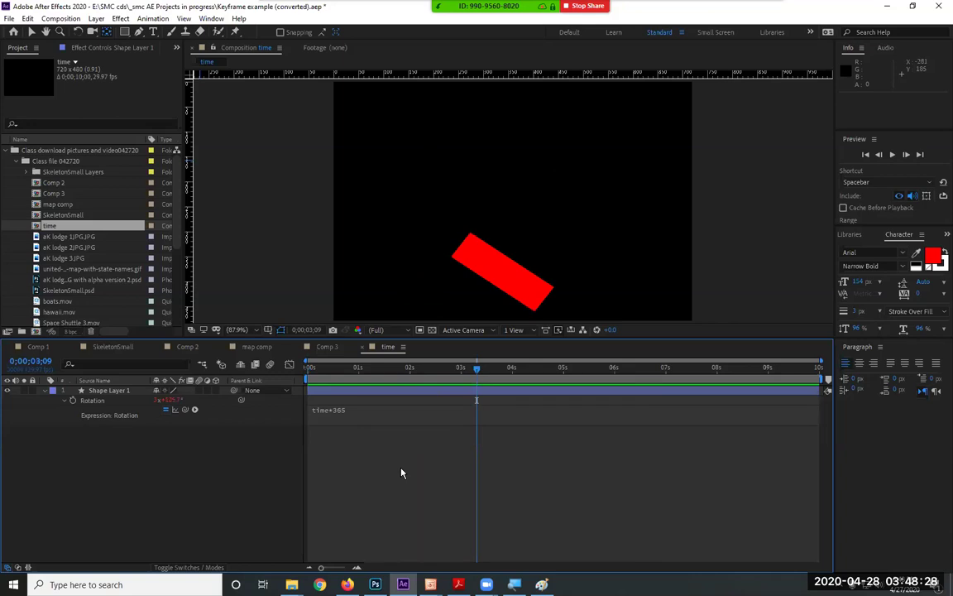
Change the Rotation expression to time*25 and preview the rectangle's rotation
left_click(333, 411)
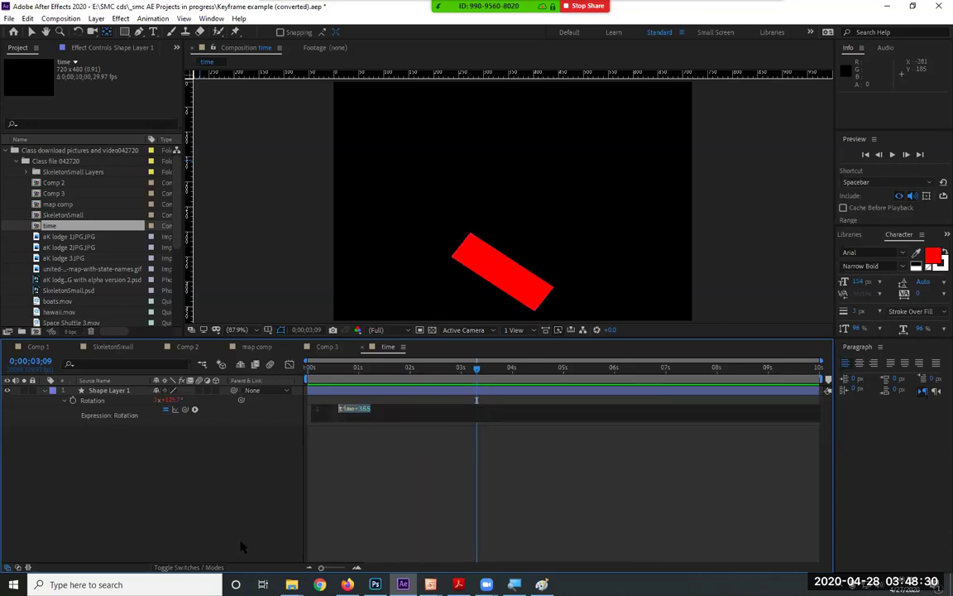
left_click(361, 409)
double_click(362, 409)
type("25")
left_click(385, 442)
key("space")
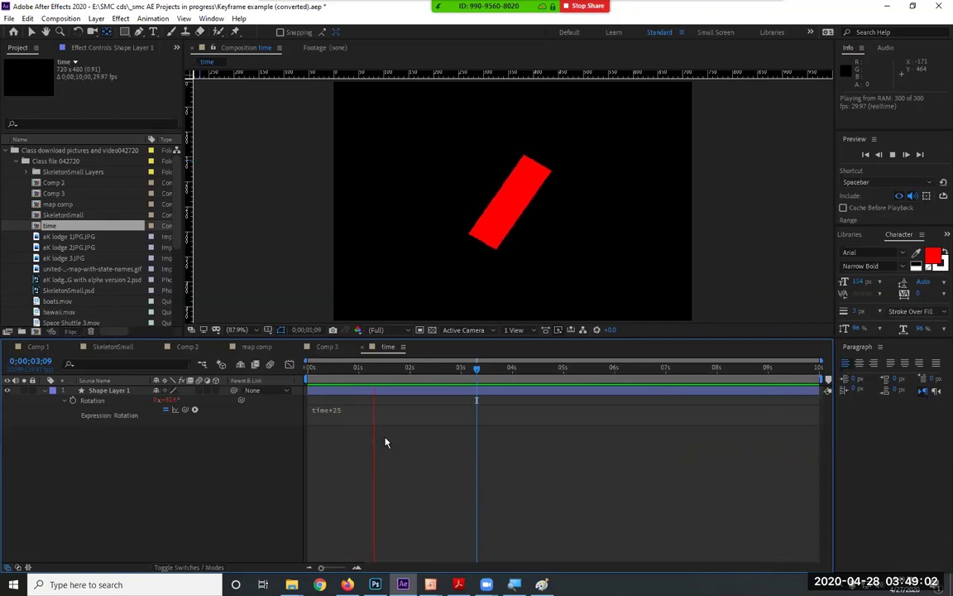
key("space")
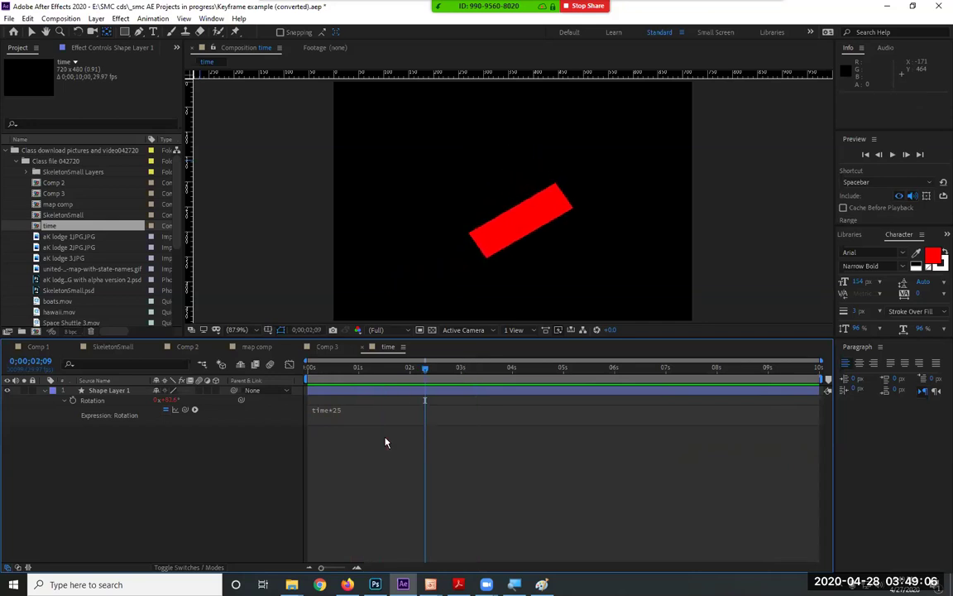
Return to the first frame, move the rectangle's anchor point to its centre, and preview the rotation
key("Home")
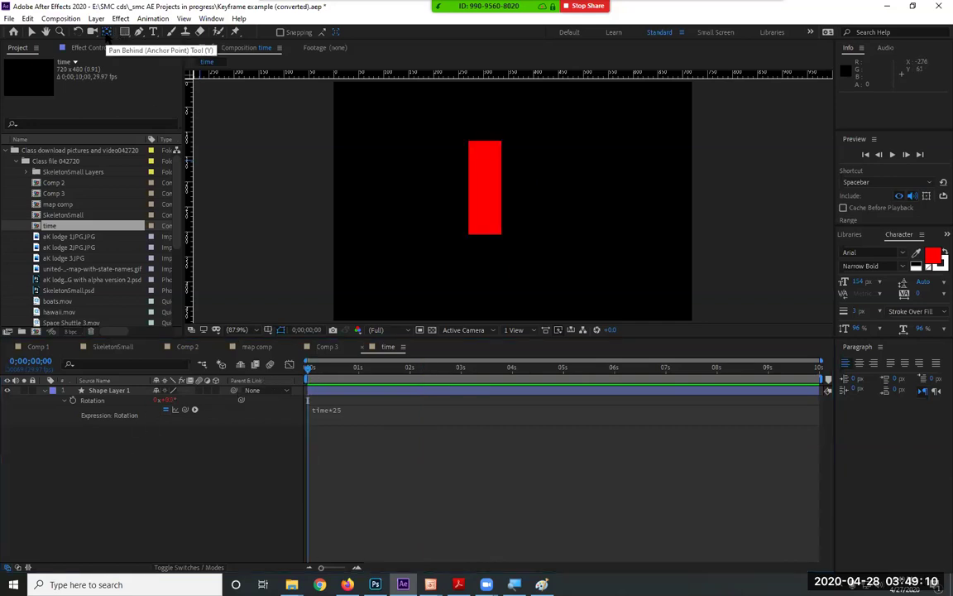
left_click(117, 392)
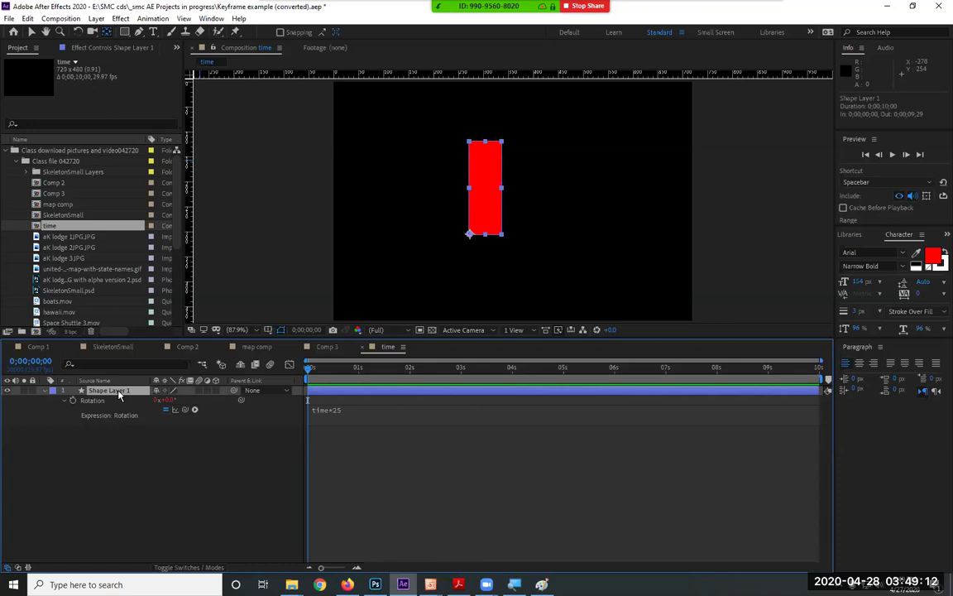
left_click_drag(471, 235, 485, 188)
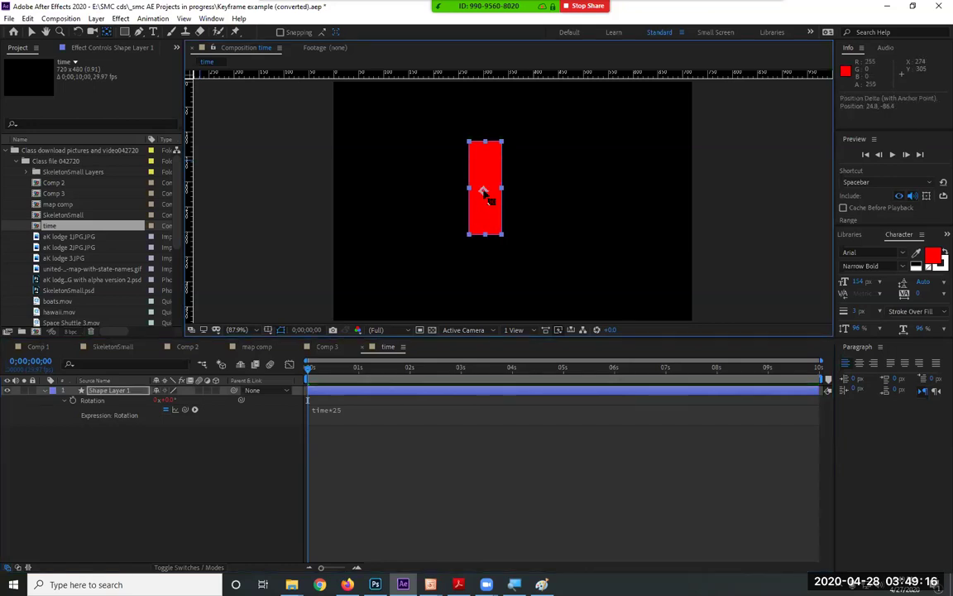
left_click(241, 459)
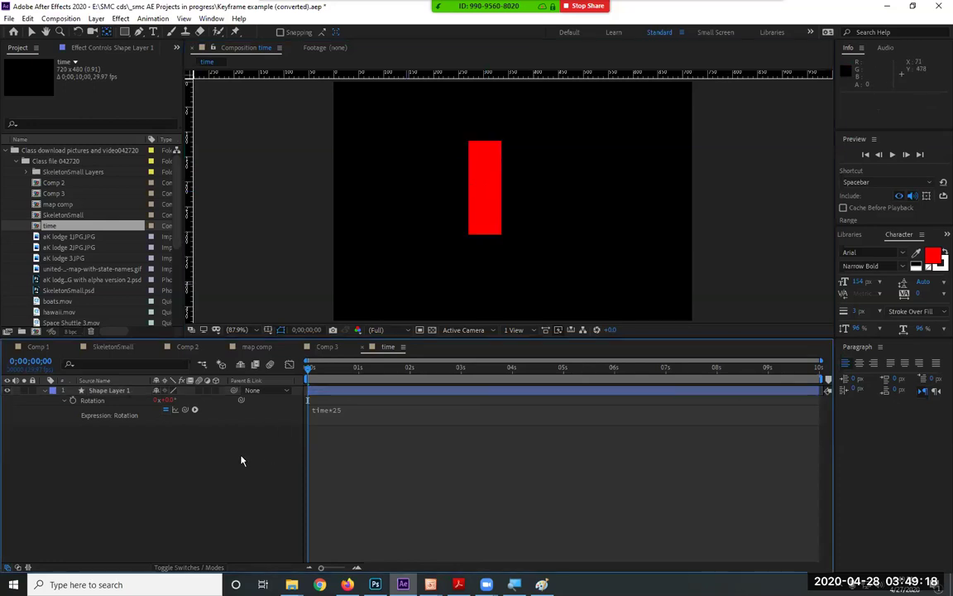
key("space")
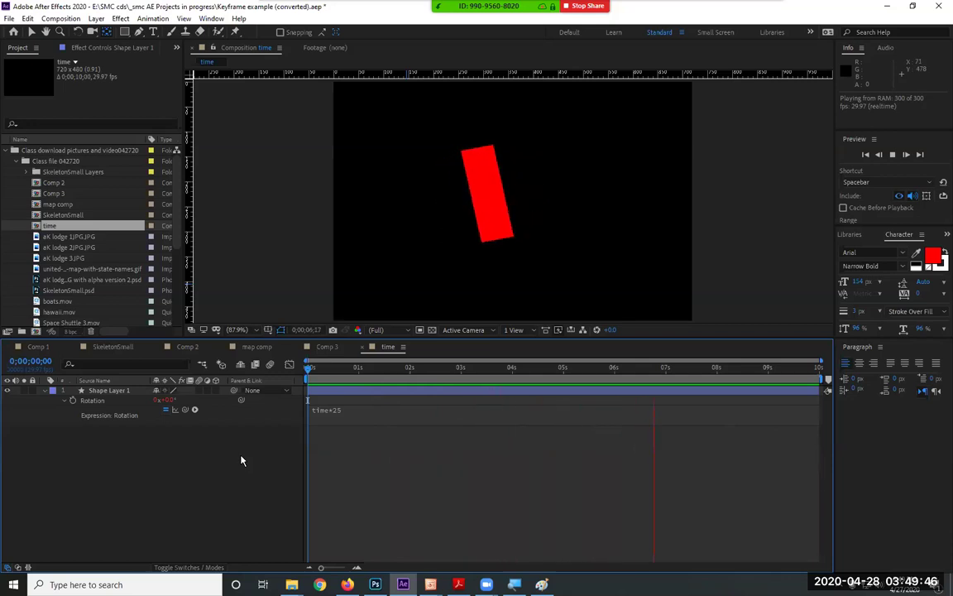
key("space")
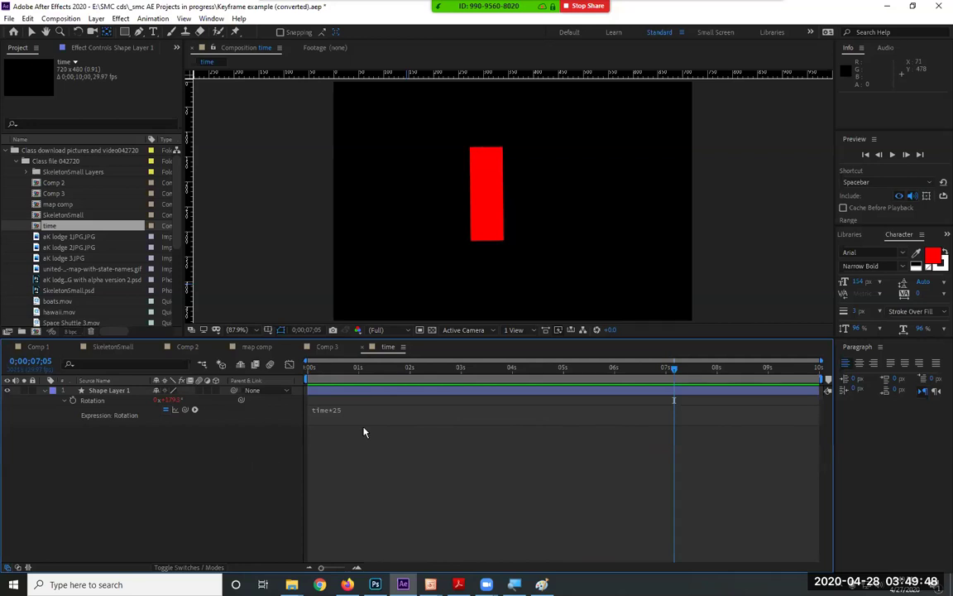
Delete the time expression from the rectangle layer's Rotation
left_click(320, 411)
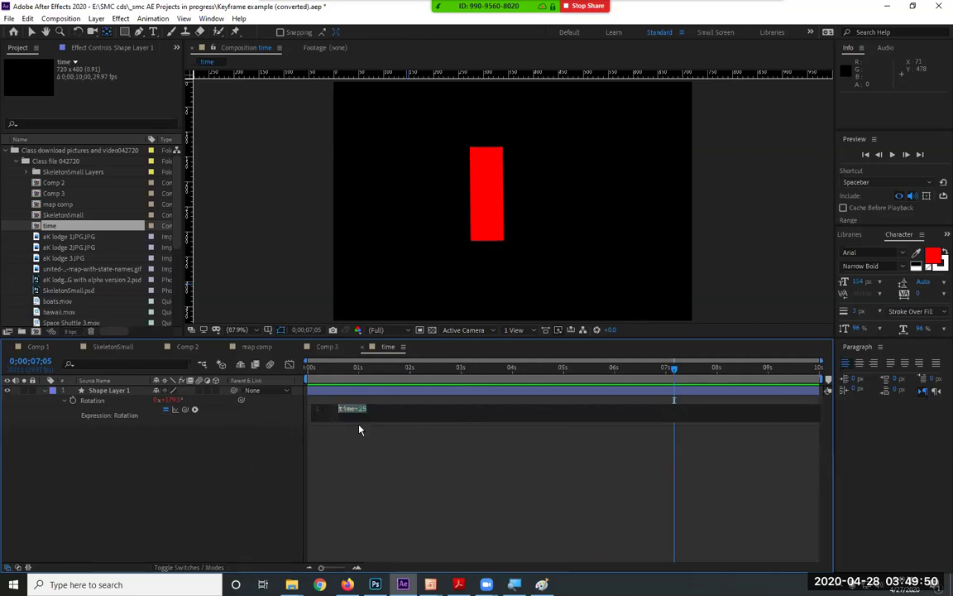
key("BackSpace")
left_click(258, 470)
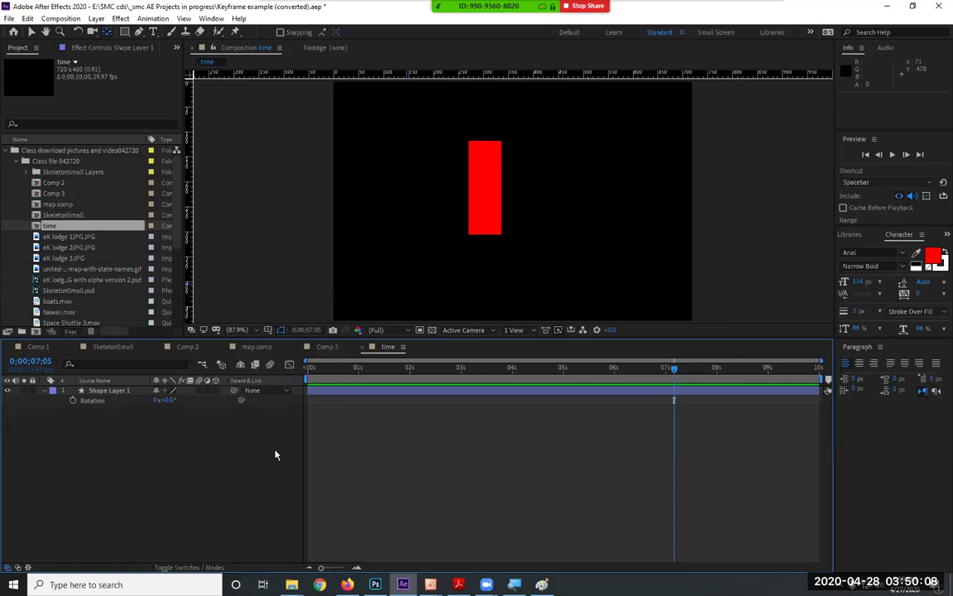
In Comp 3, delete the wiggle expression from the giraffe picture's Position
left_click(326, 347)
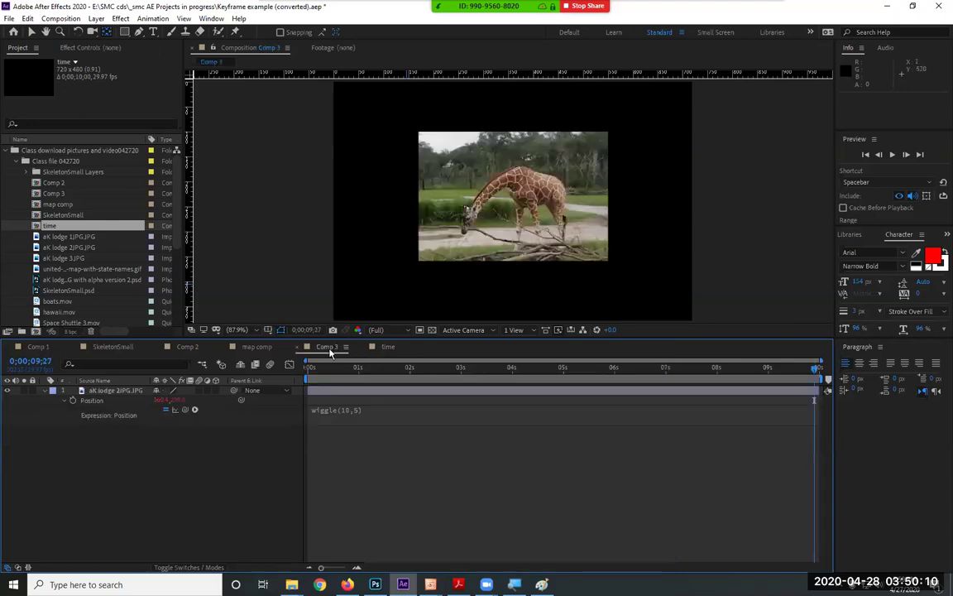
left_click(343, 416)
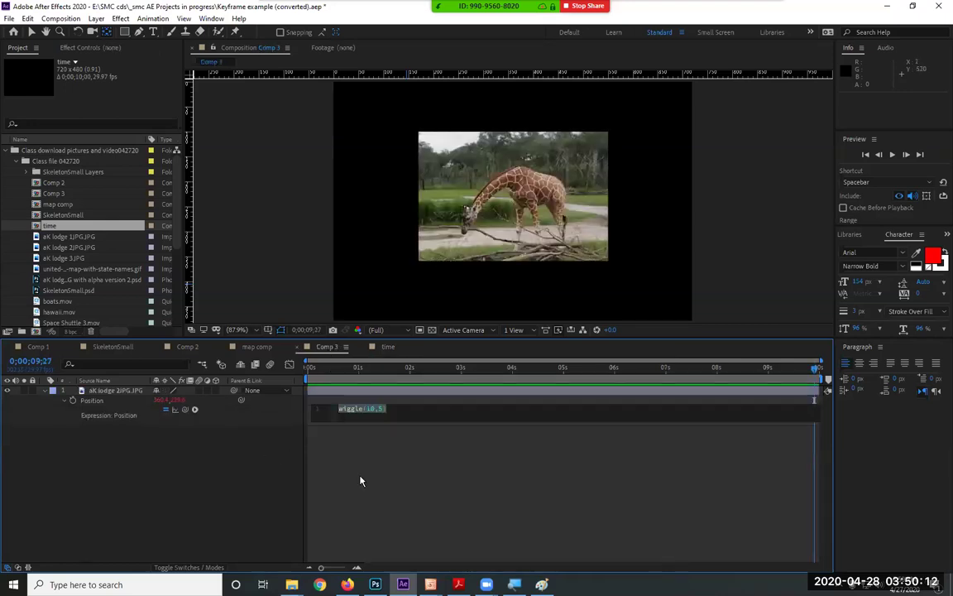
key("BackSpace")
left_click(125, 443)
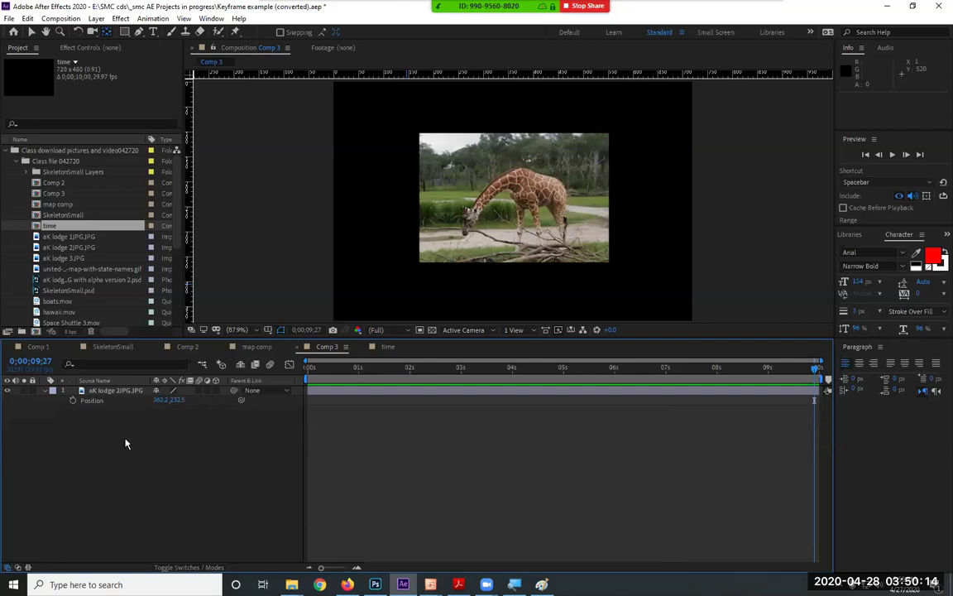
Show the giraffe picture's Rotation property and enable an expression on it
left_click(110, 394)
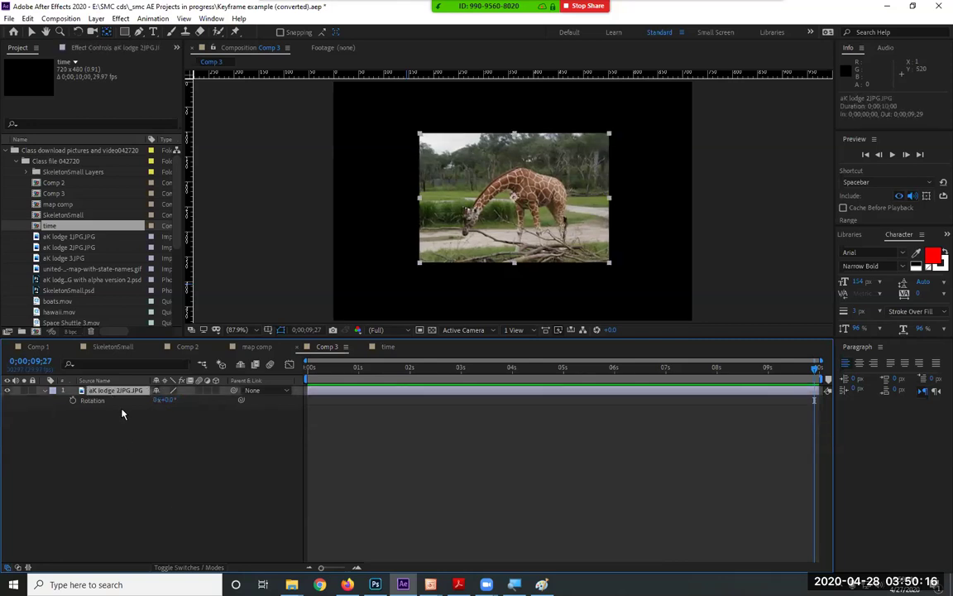
left_click(73, 400, "alt")
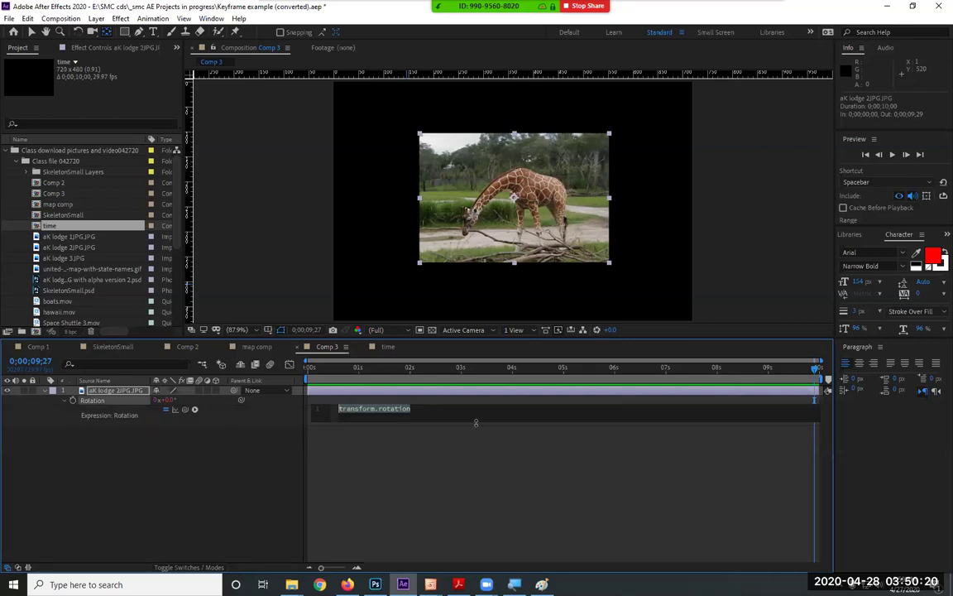
Set the giraffe image layer's Rotation expression to wiggle(2,10)
type("wi")
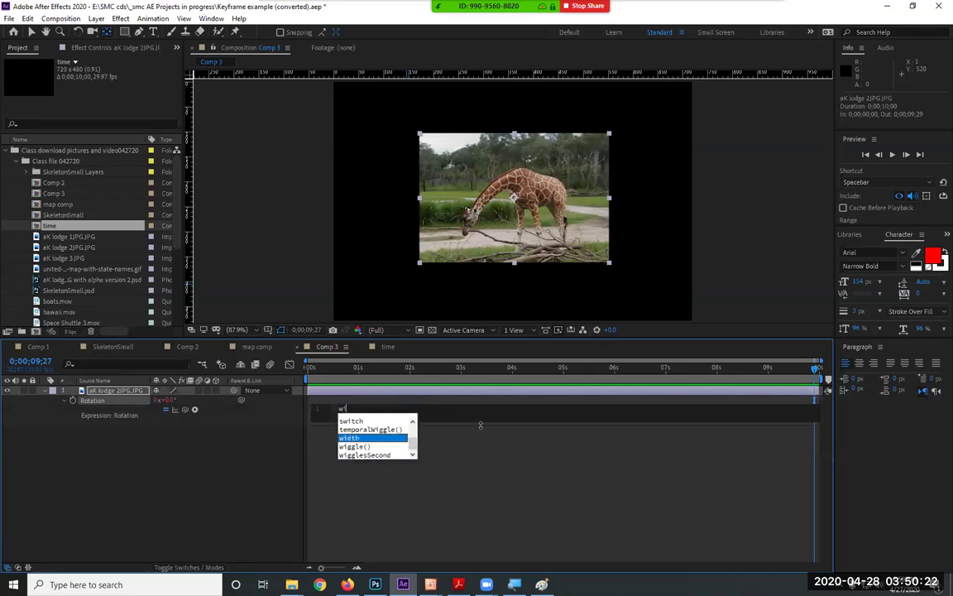
type("ggle(")
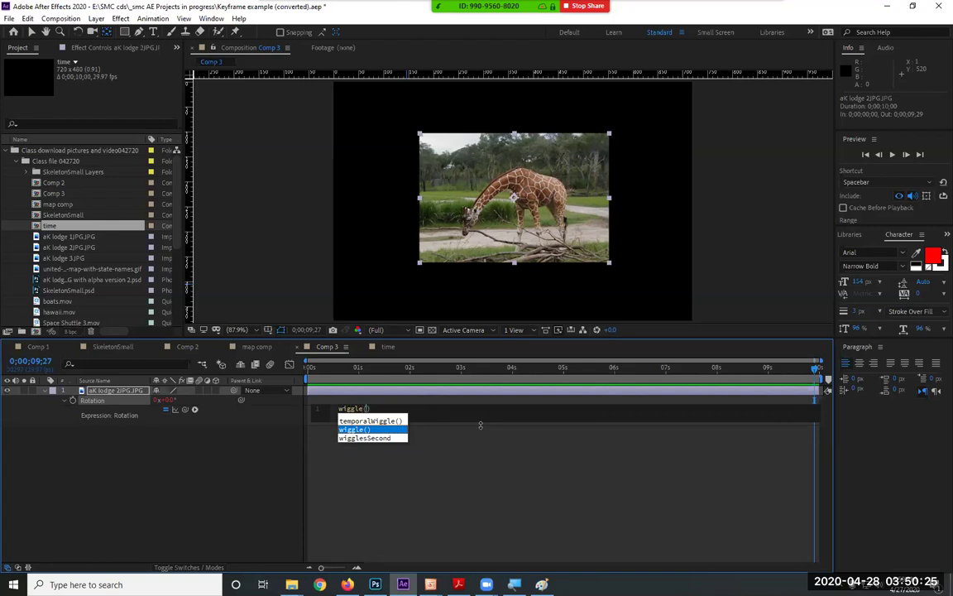
key("Return")
type("2,")
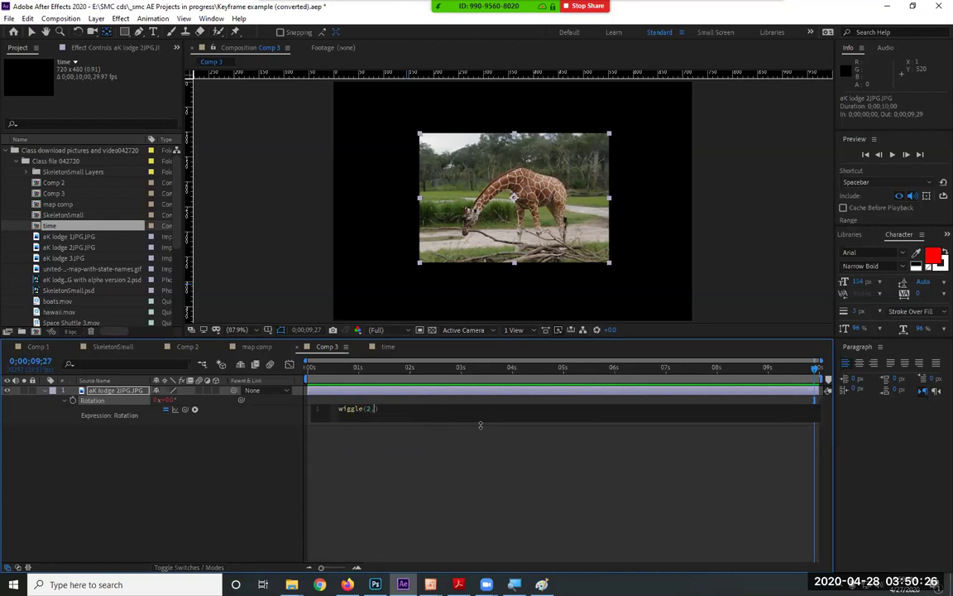
type("10")
key("BackSpace")
left_click(505, 473)
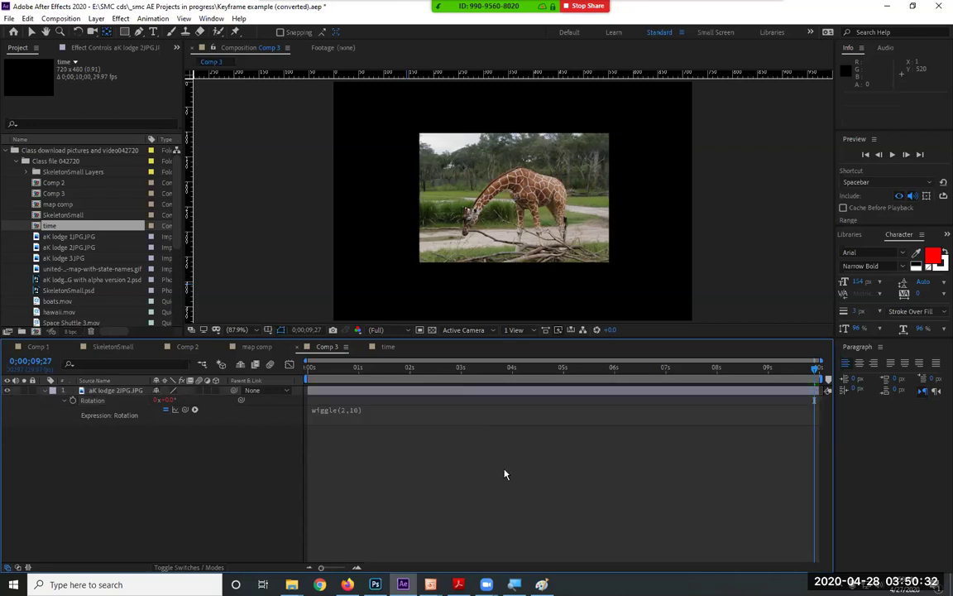
Play back Comp 3 to preview the giraffe image's wiggling rotation, and stop the playback
key("space")
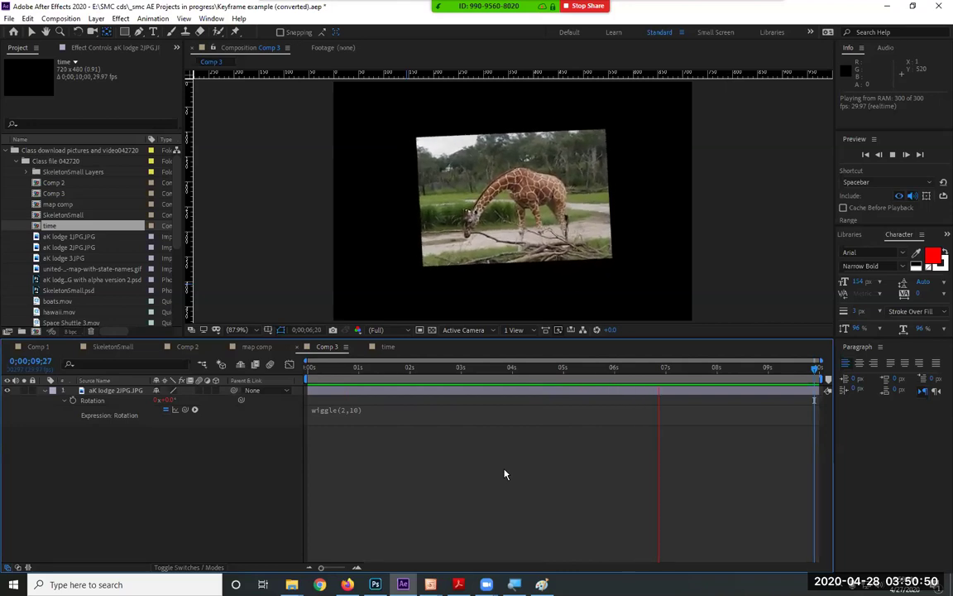
key("space")
key("q")
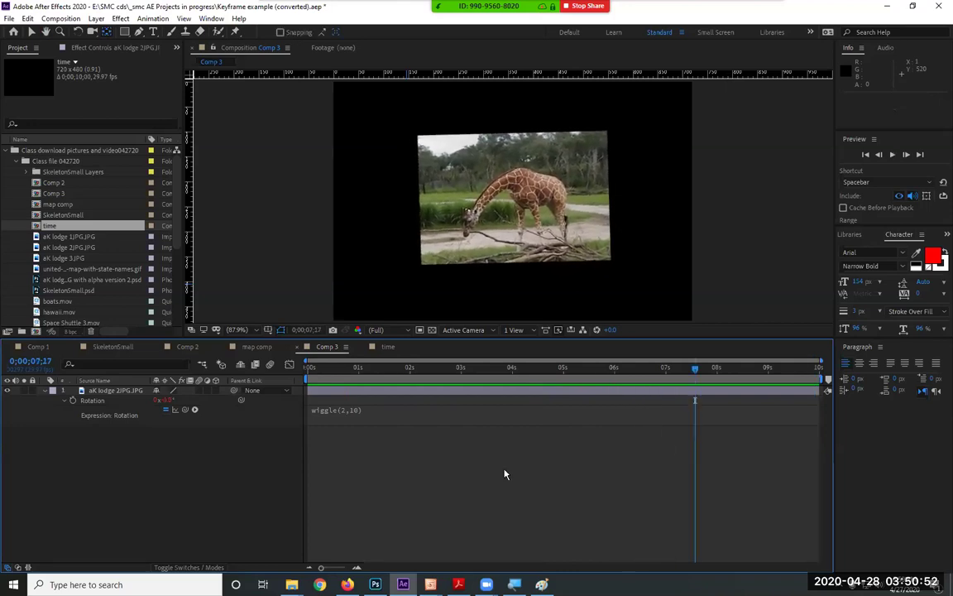
Open the time composition and add an Opacity keyframe to the red rectangle at the start of the timeline
left_click(391, 348)
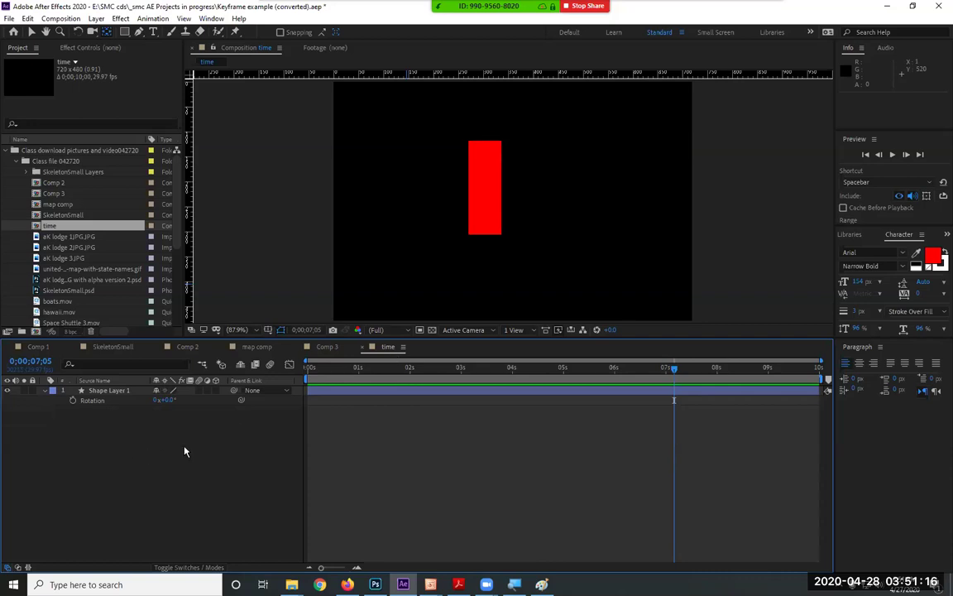
key("space")
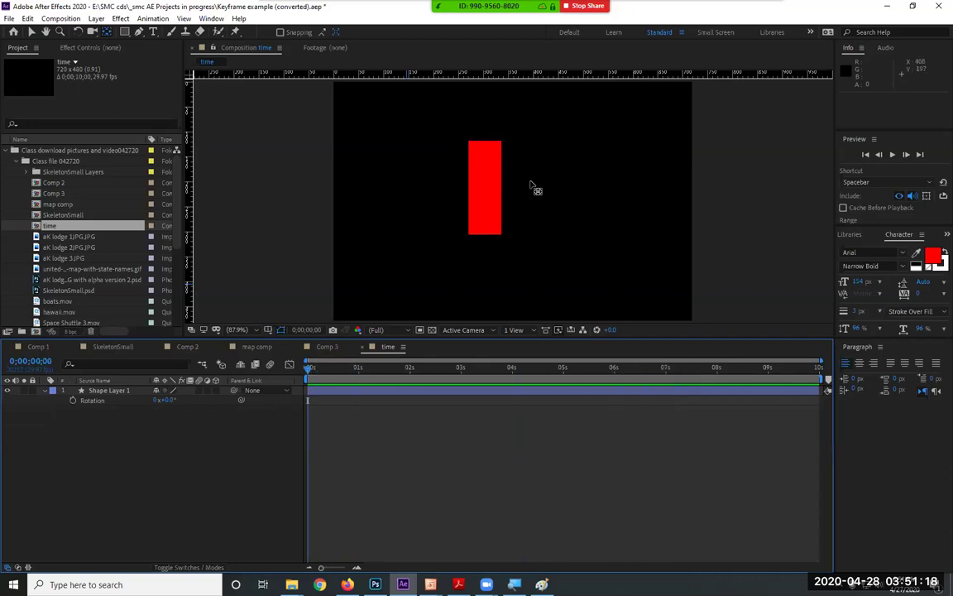
left_click(485, 191)
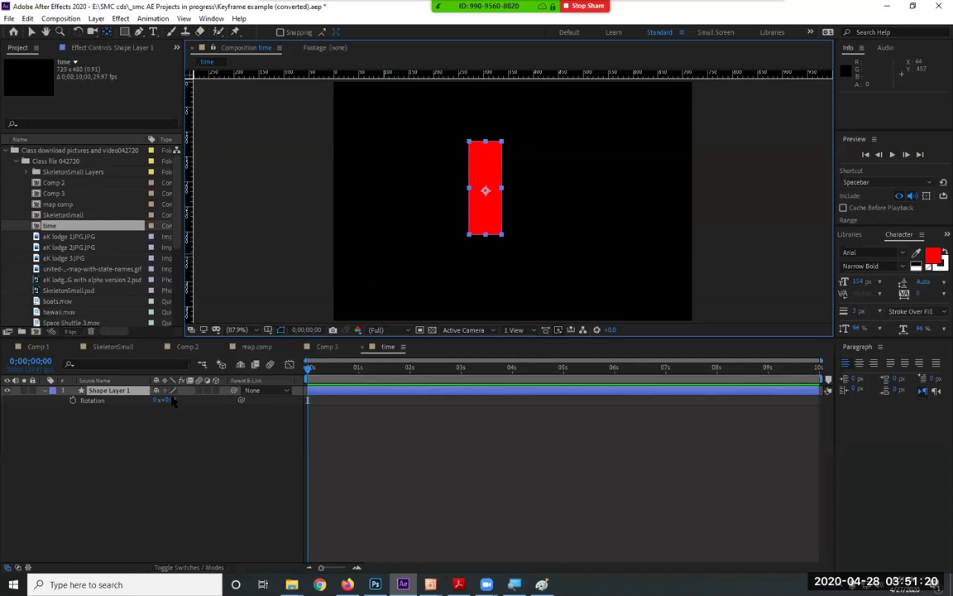
key("t")
left_click(73, 399)
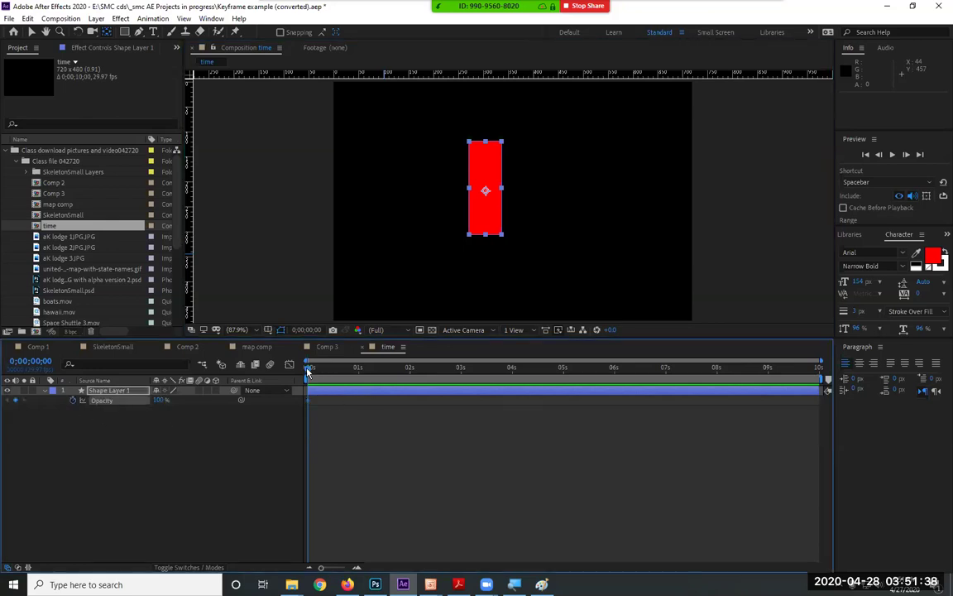
Keyframe the rectangle's Opacity as a flicker: reduced at frame 5, 100% at frame 10 and 66% at frame 16
left_click(315, 370)
left_click_drag(159, 400, 130, 400)
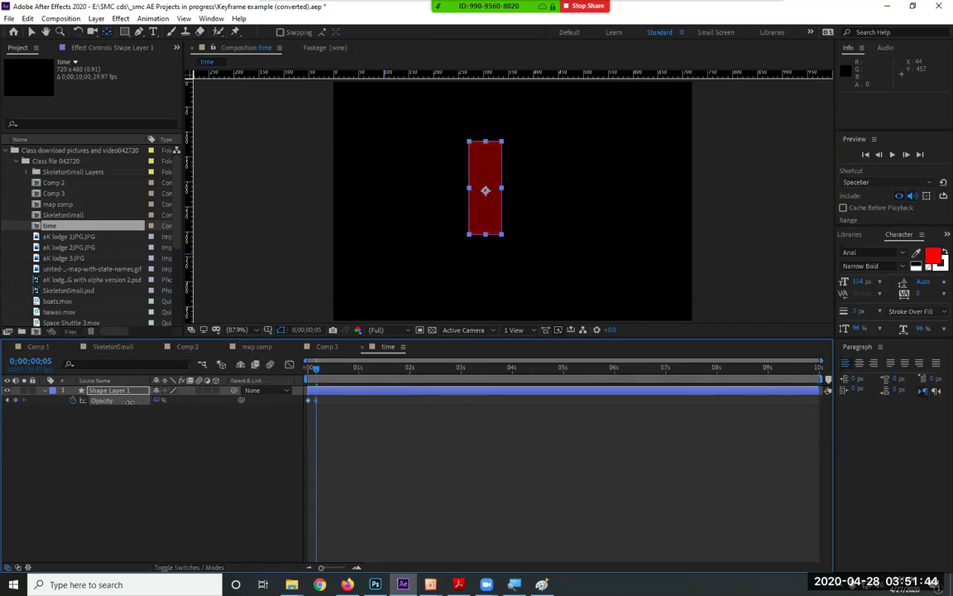
left_click(330, 371)
left_click_drag(331, 374, 324, 369)
left_click_drag(166, 400, 187, 403)
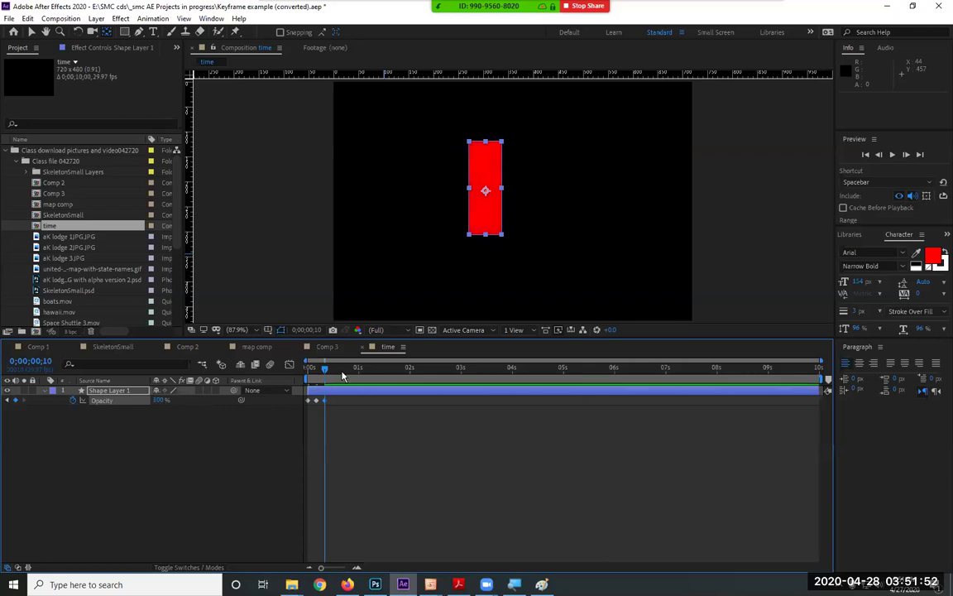
left_click_drag(344, 372, 335, 370)
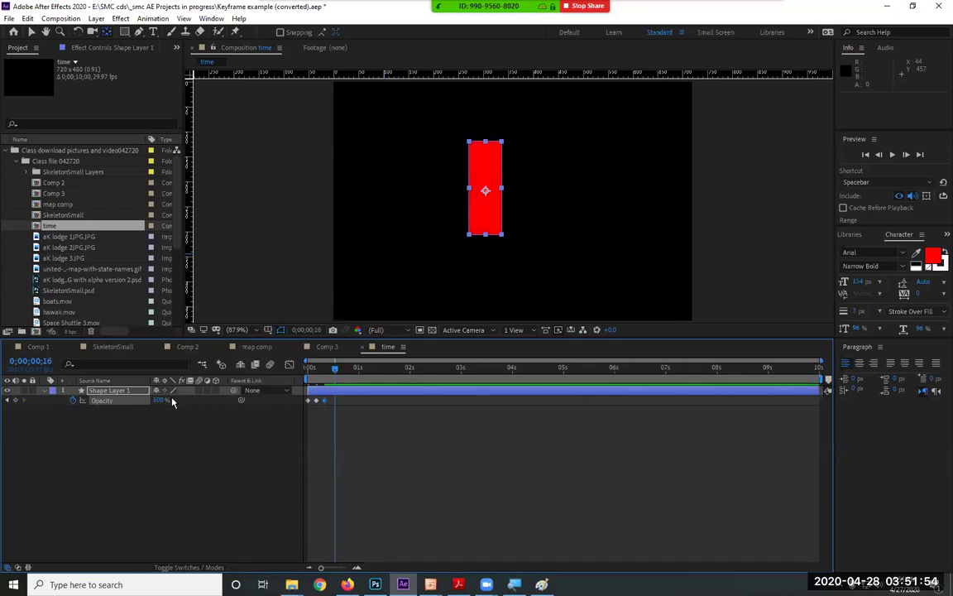
left_click_drag(169, 400, 158, 402)
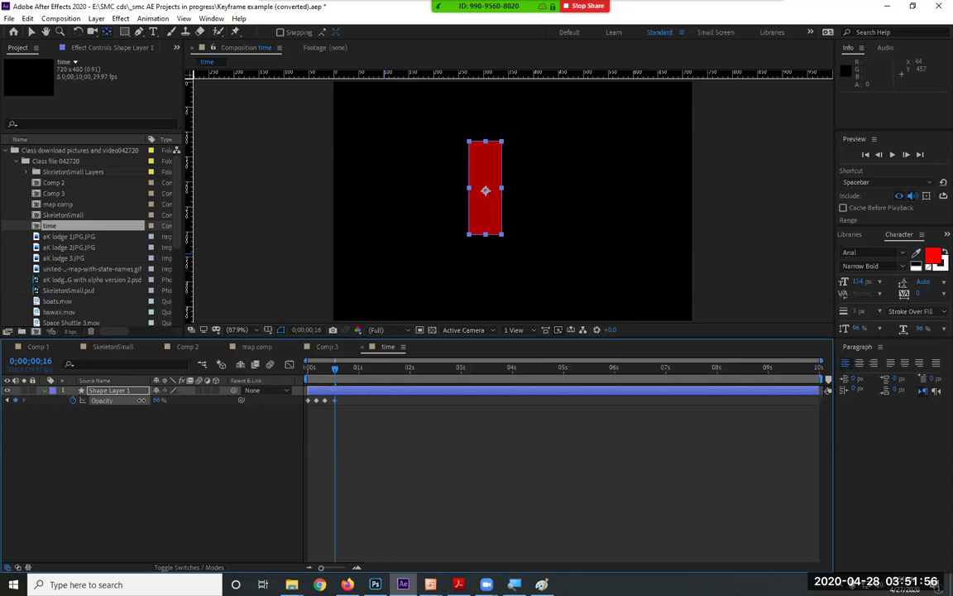
Preview the rectangle's opacity flicker and return to the start of the timeline with the layer deselected
key("space")
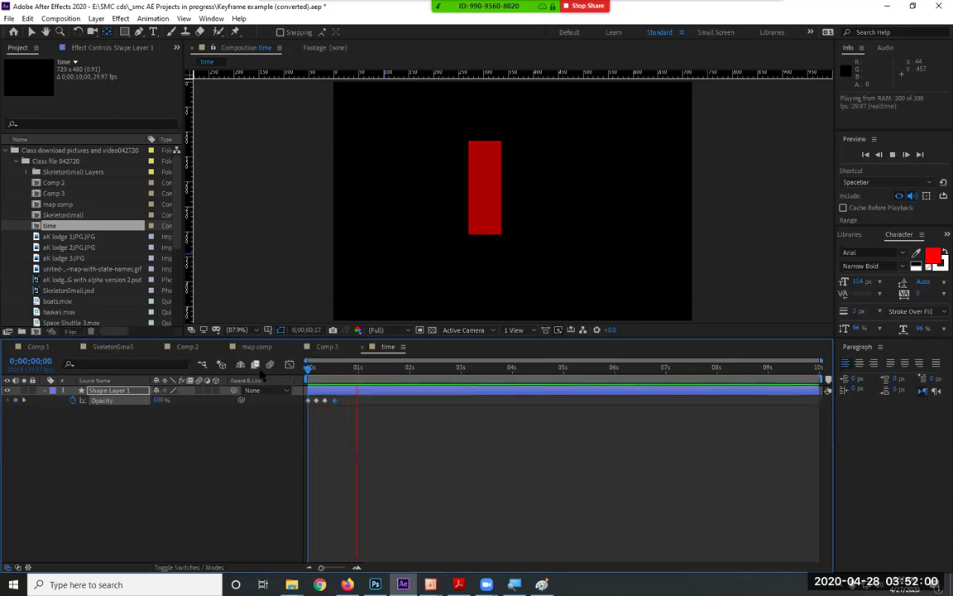
key("space")
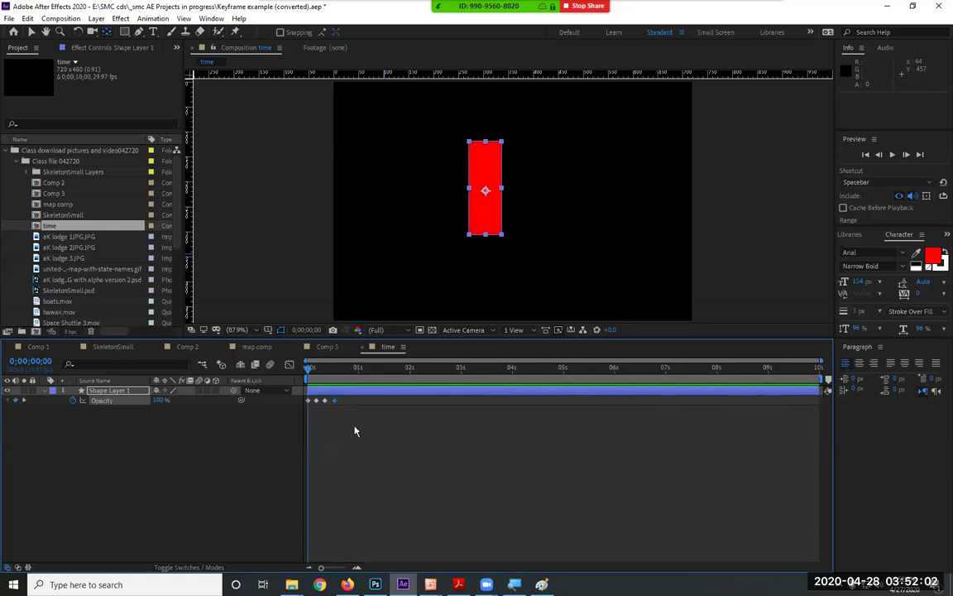
key("Home")
left_click_drag(354, 400, 282, 415)
left_click(223, 455)
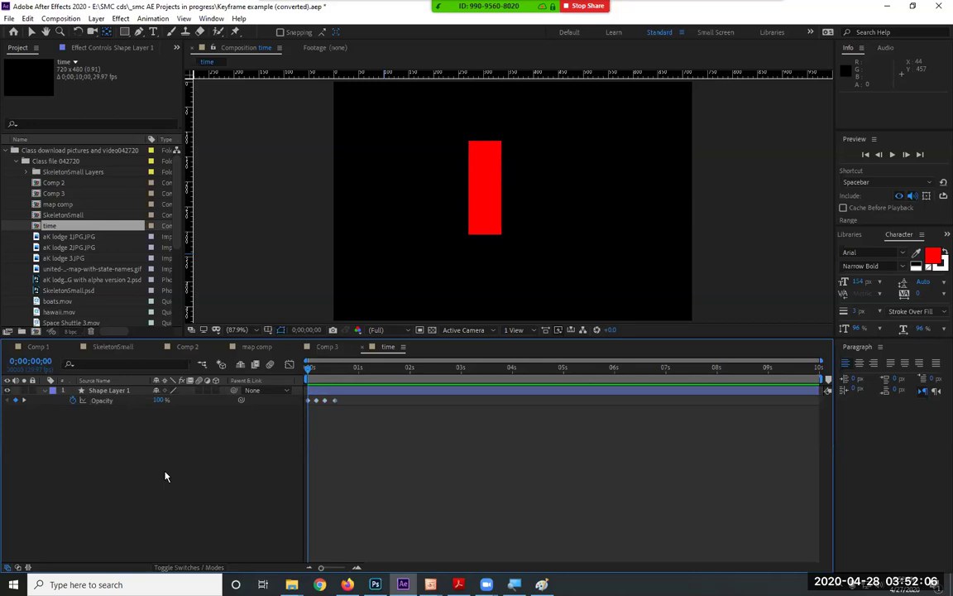
Add a loopOut() expression to the rectangle's Opacity and preview the looping flicker
left_click(73, 400, "alt")
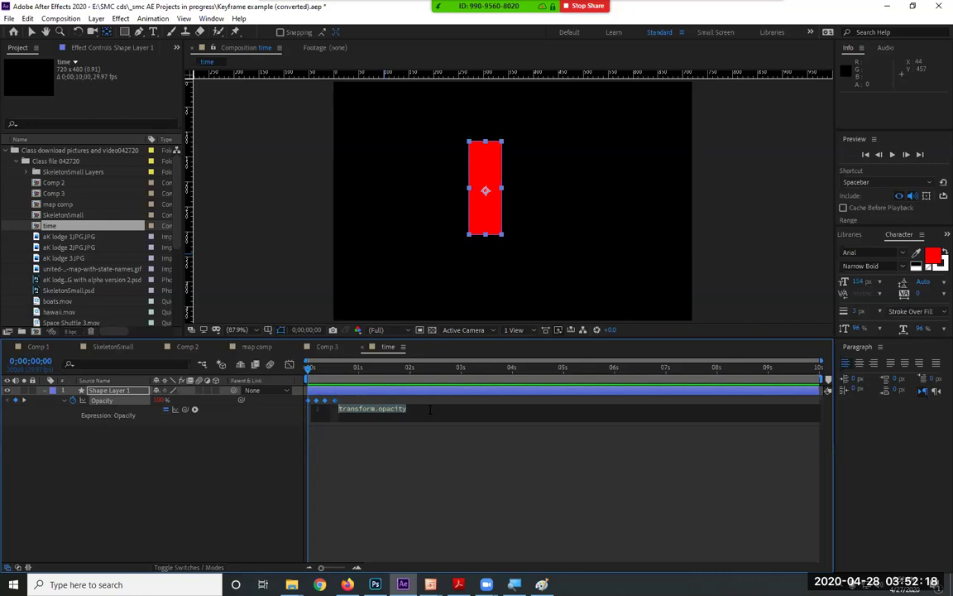
type("loop")
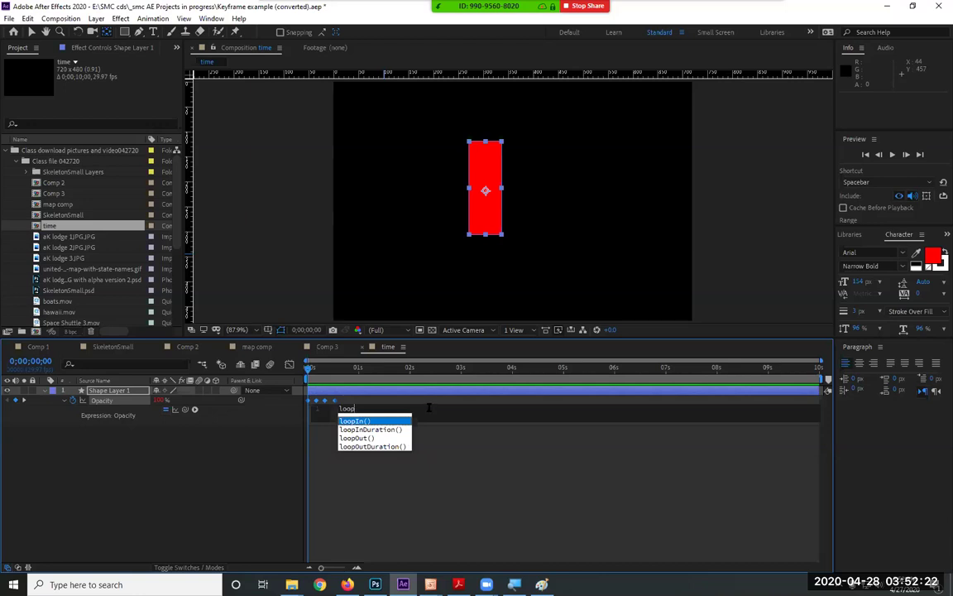
type("Out")
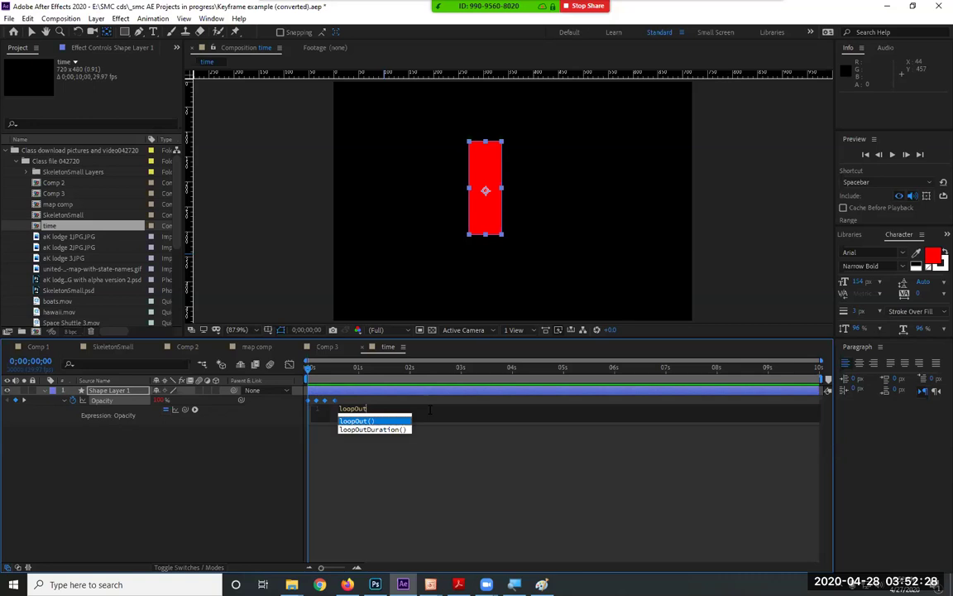
key("Return")
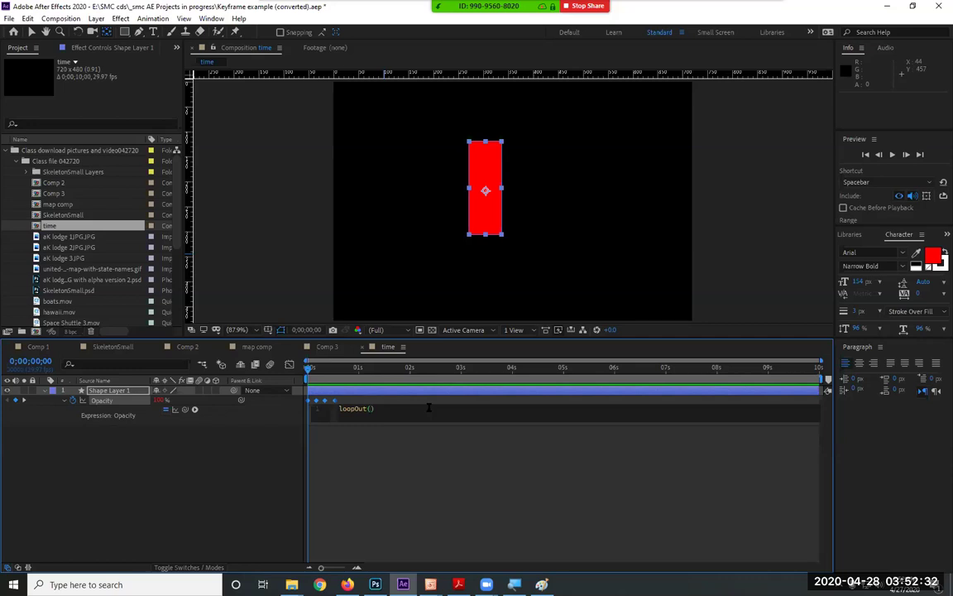
type("\"cyc")
key("Right")
left_click(373, 435)
left_click(400, 468)
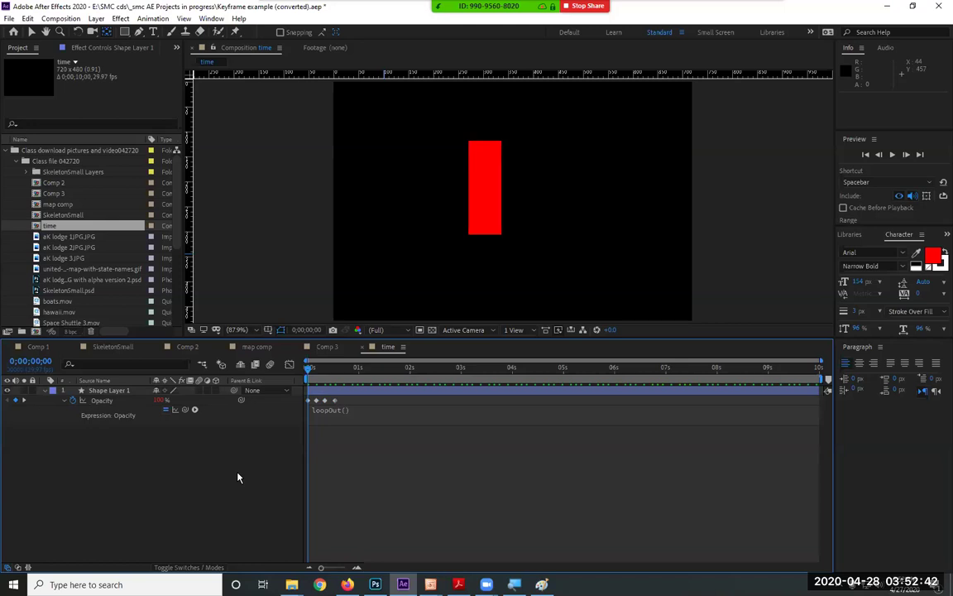
key("space")
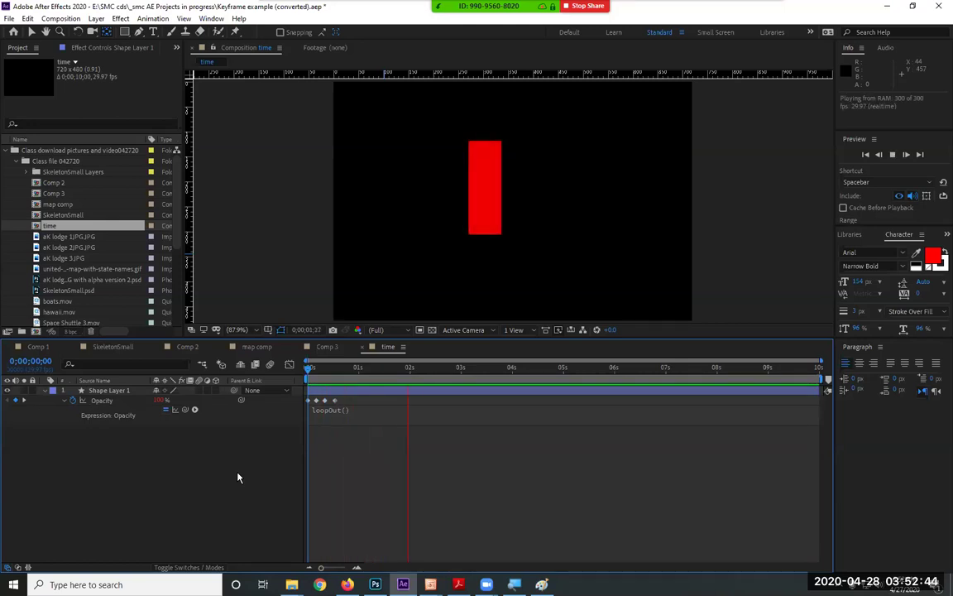
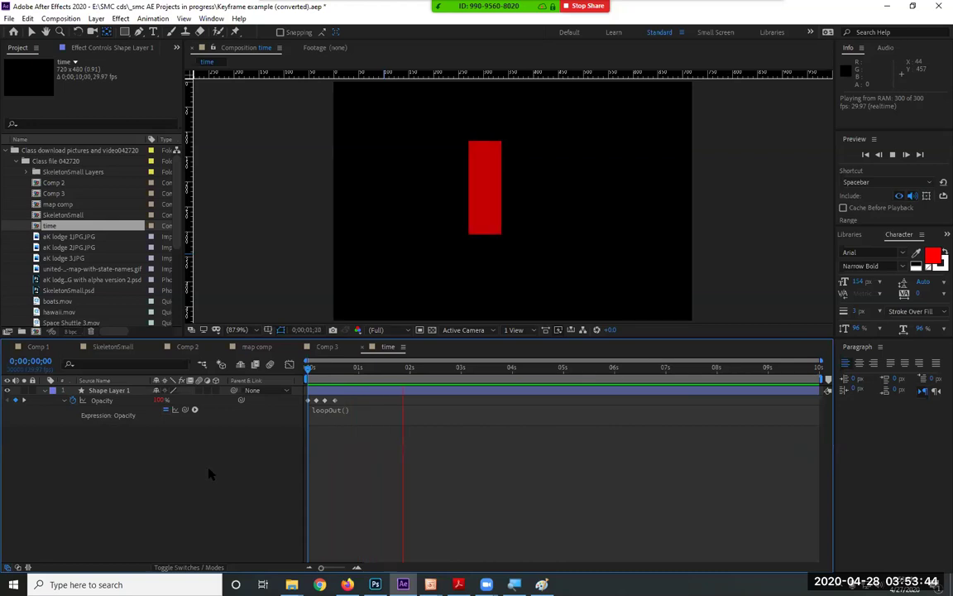
Clear the expression from the rectangle's Opacity property
left_click(354, 411)
type("a")
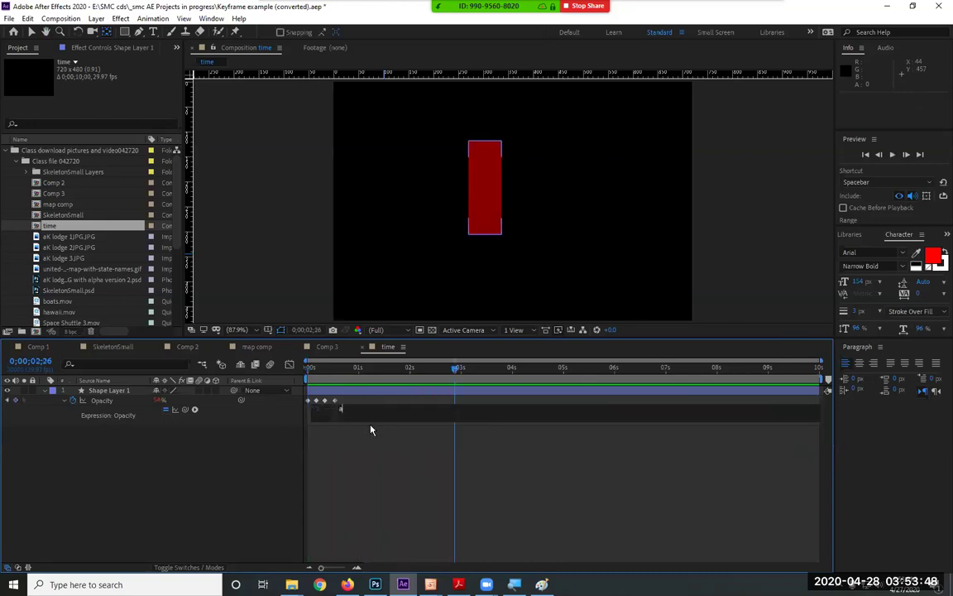
mouse_move(445, 423)
left_mouse_down()
mouse_move(444, 453)
mouse_move(446, 403)
left_mouse_up()
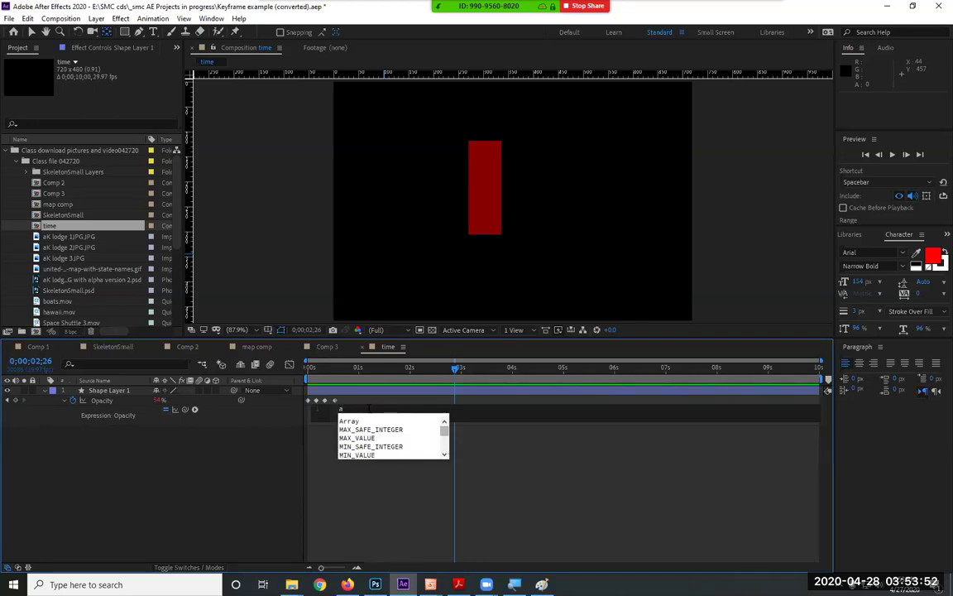
left_click(309, 405)
left_click(386, 414)
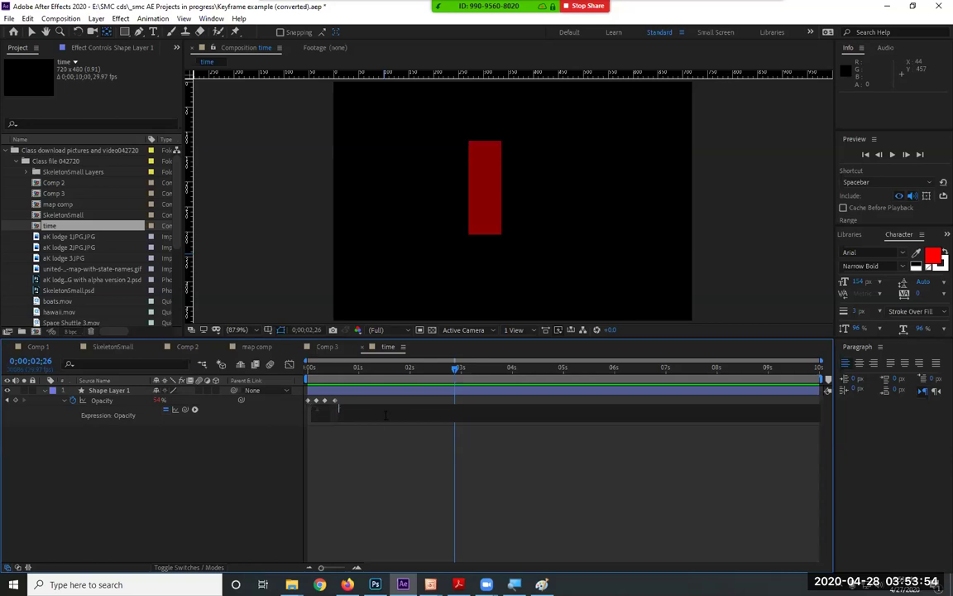
left_click(217, 466)
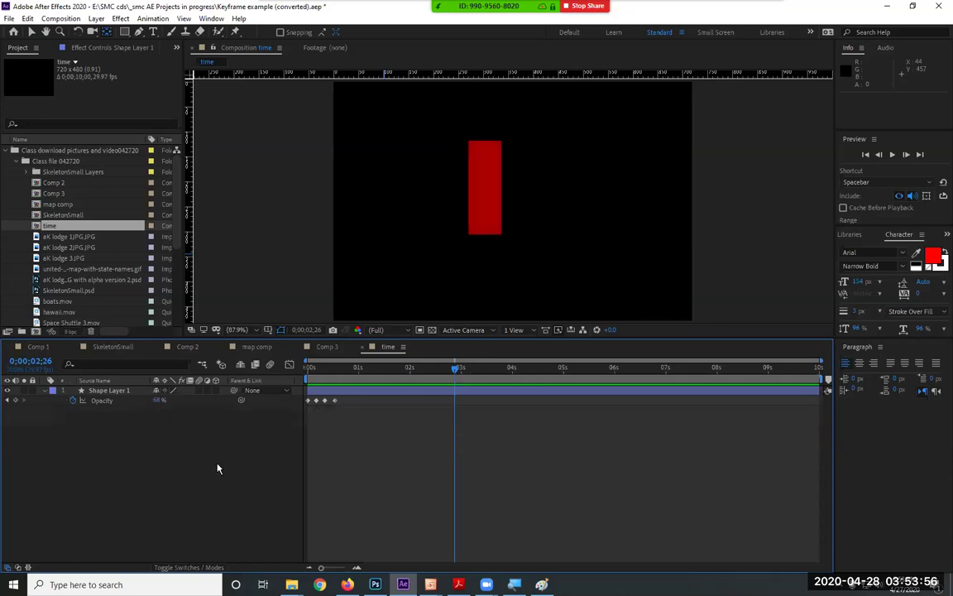
Remove all Opacity keyframes from the rectangle and set its Opacity to 100%
left_click(71, 401)
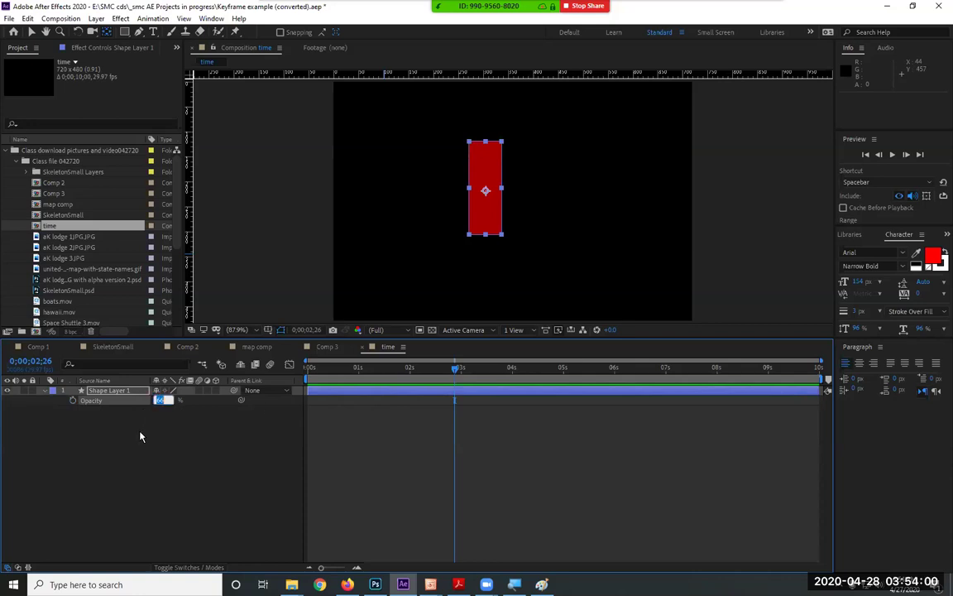
type("100")
key("Return")
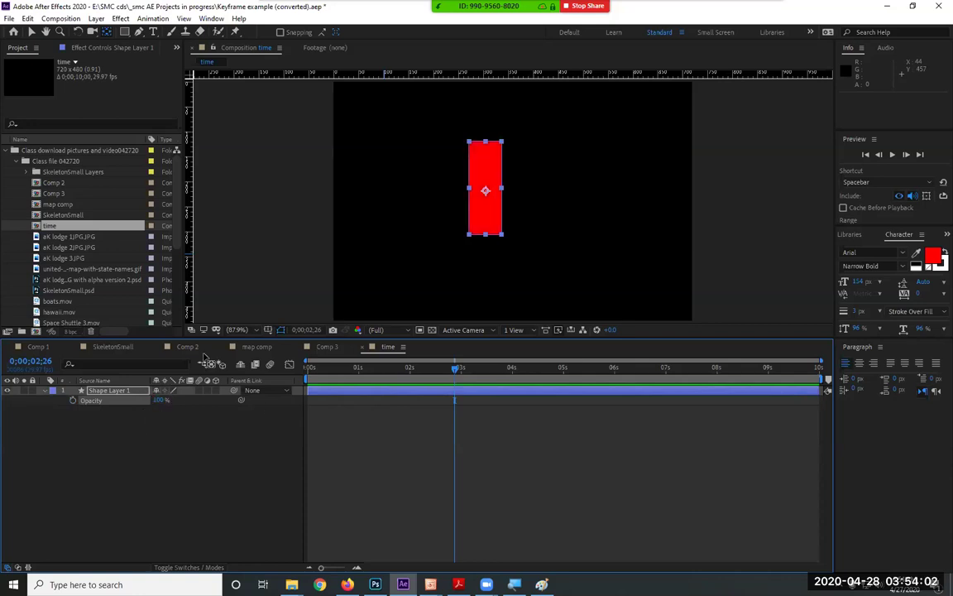
Move the red rectangle left to about 115.5, 215 and add a Position keyframe at the start of the timeline
left_click(30, 32)
mouse_move(476, 216)
left_mouse_down()
mouse_move(381, 226)
mouse_move(371, 211)
mouse_move(384, 224)
left_mouse_up()
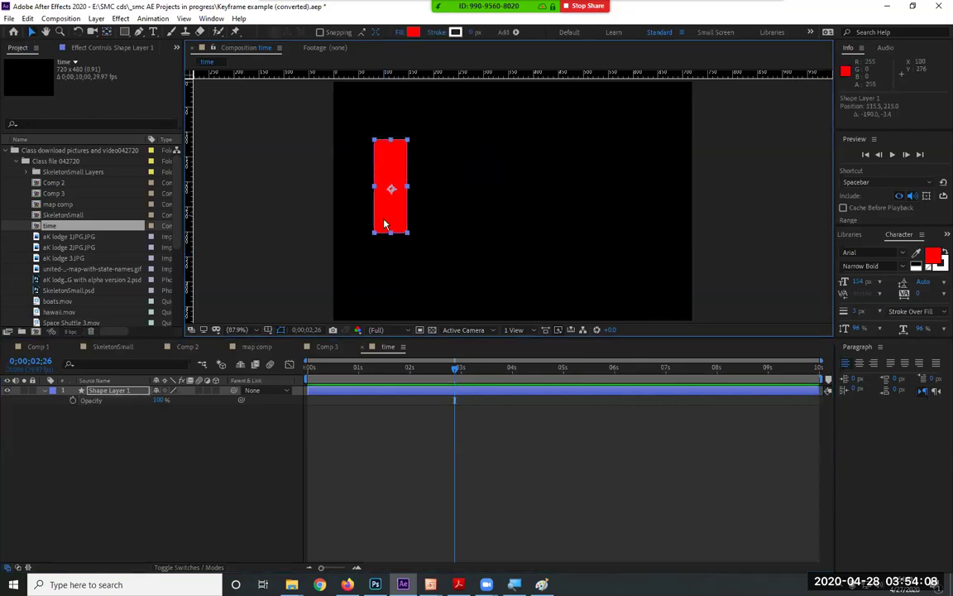
left_click(104, 392)
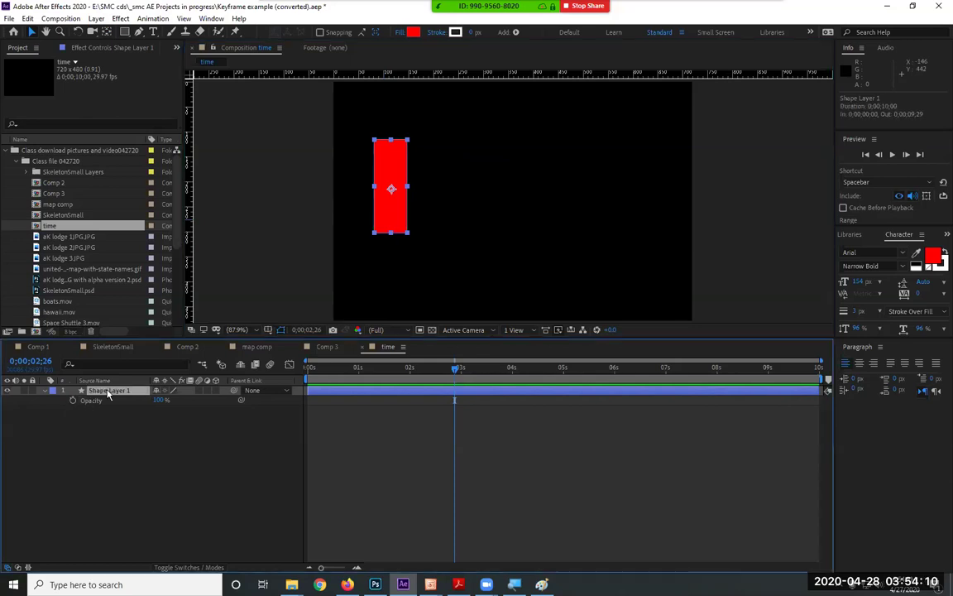
key("p")
key("Home")
left_click(71, 401)
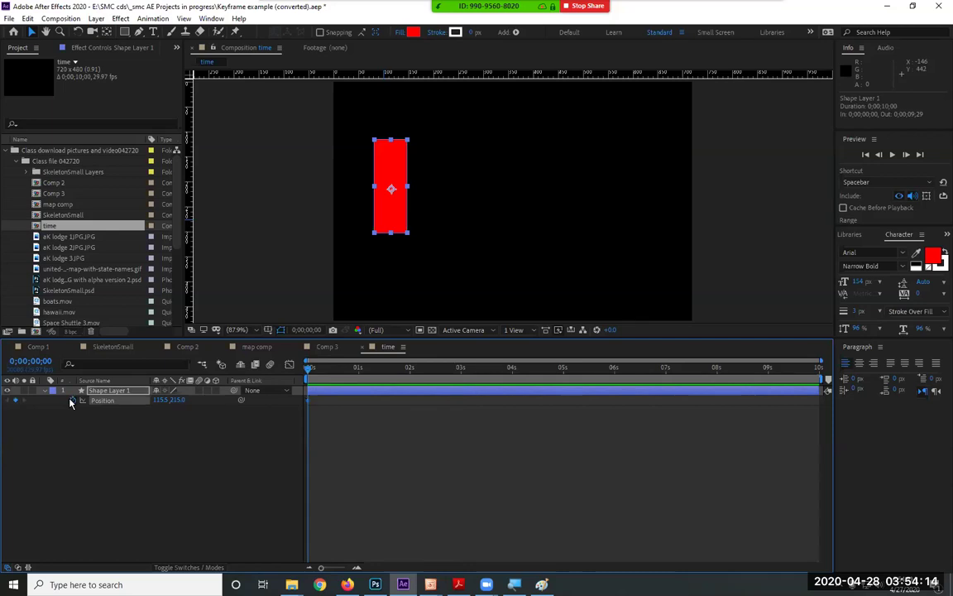
At 0;00;02;29, move the rectangle across the frame to about 585, 217.5 to add a second Position keyframe
left_click(459, 374)
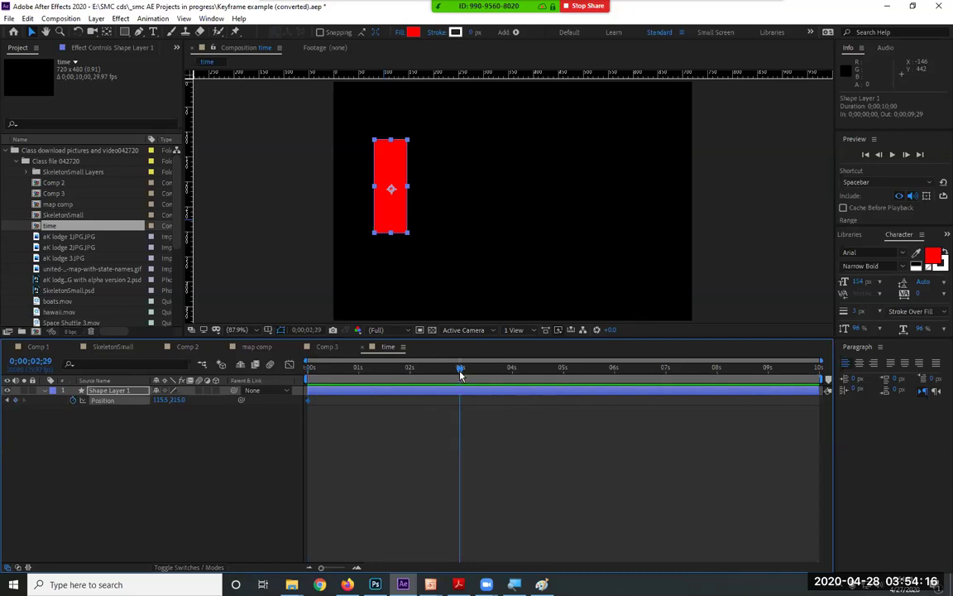
left_click_drag(395, 216, 518, 219)
left_click_drag(614, 216, 628, 216)
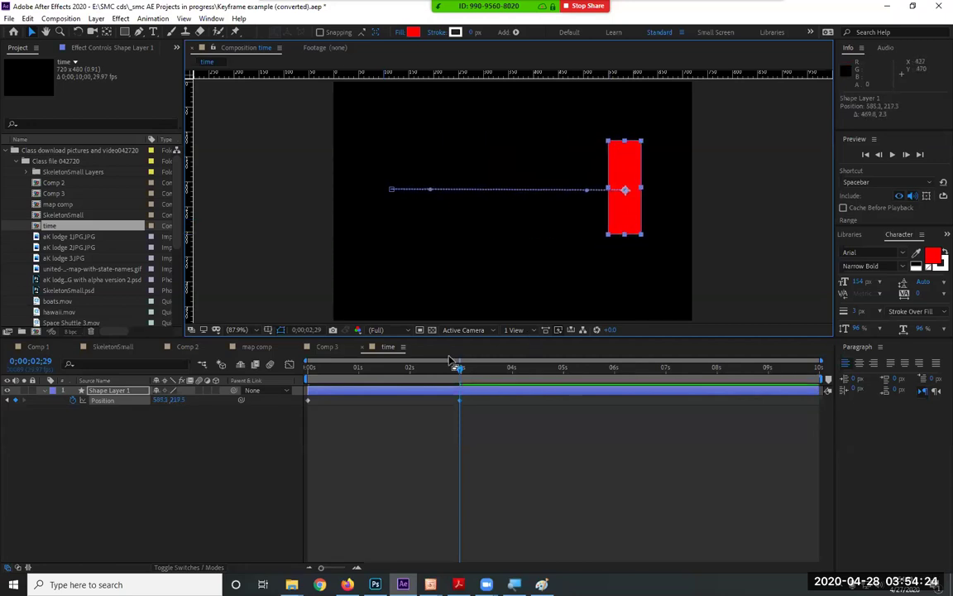
Preview the rectangle's motion and add the expression loopOut("pingpong") to its Position property
key("space")
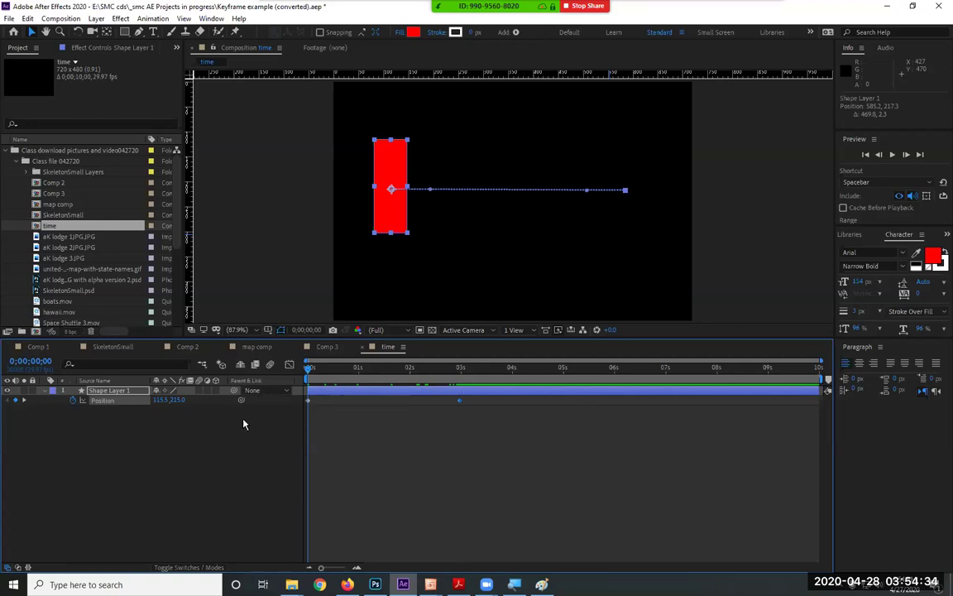
left_click(72, 403, "alt")
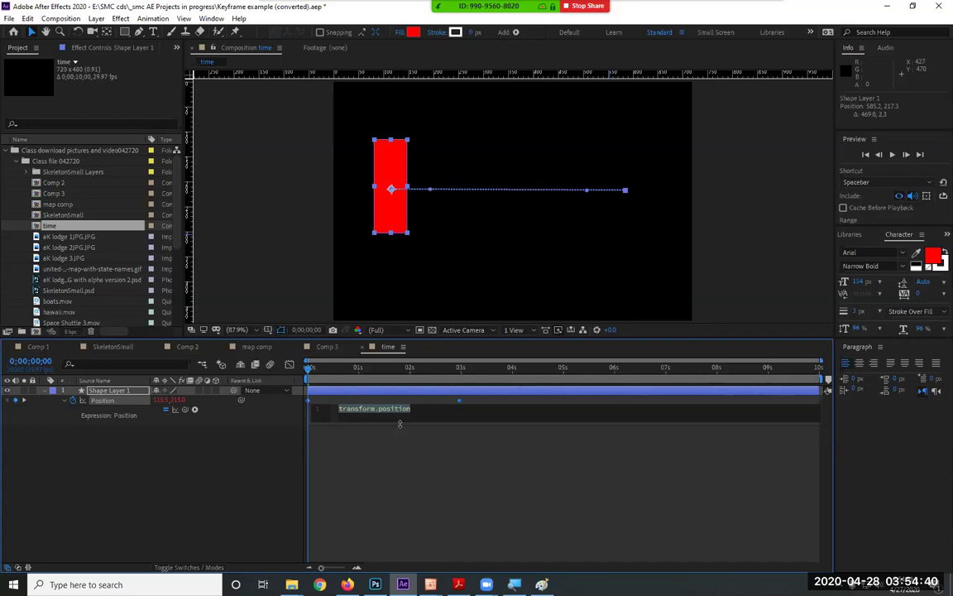
type("loop")
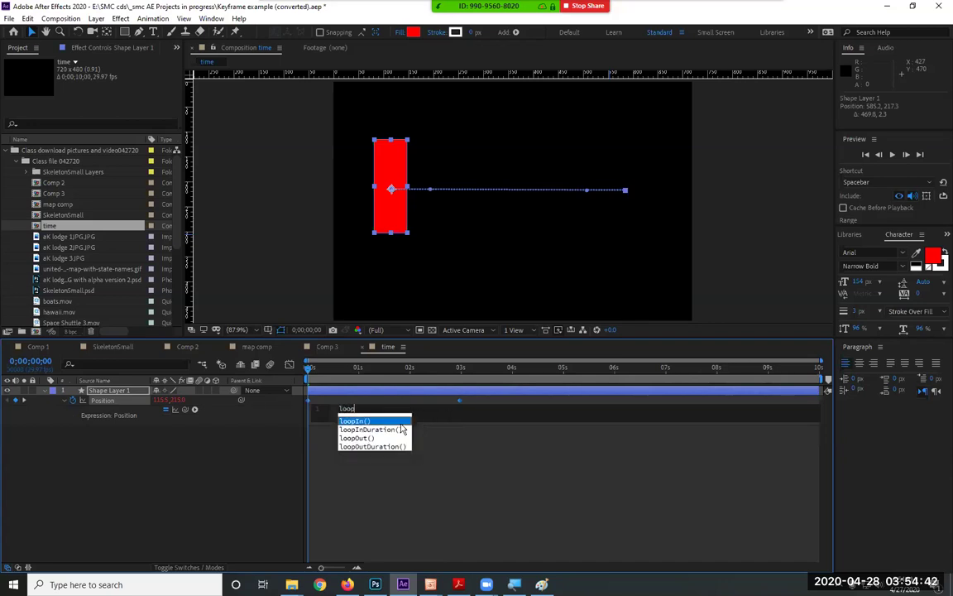
type("Out")
left_click(400, 422)
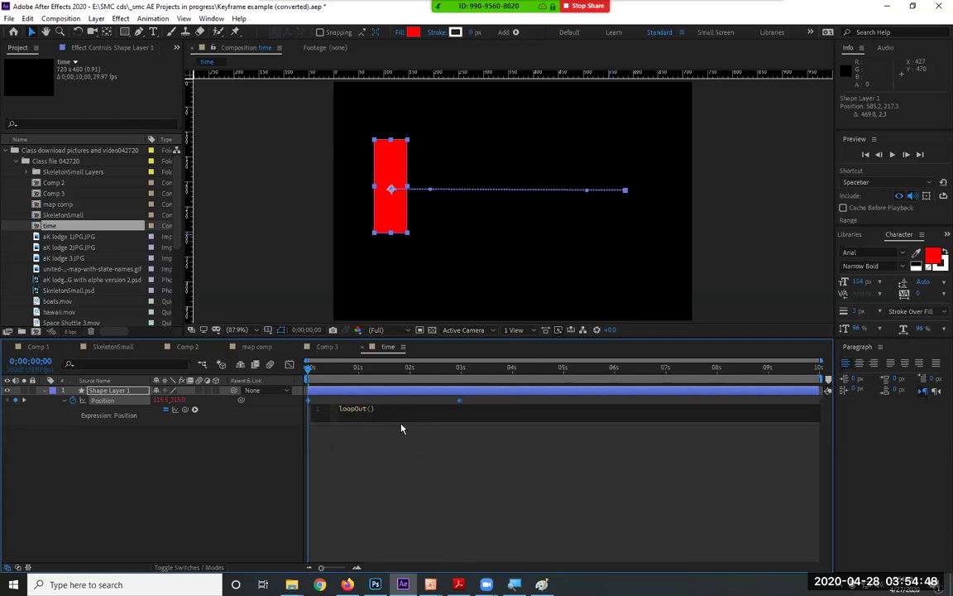
type("\"")
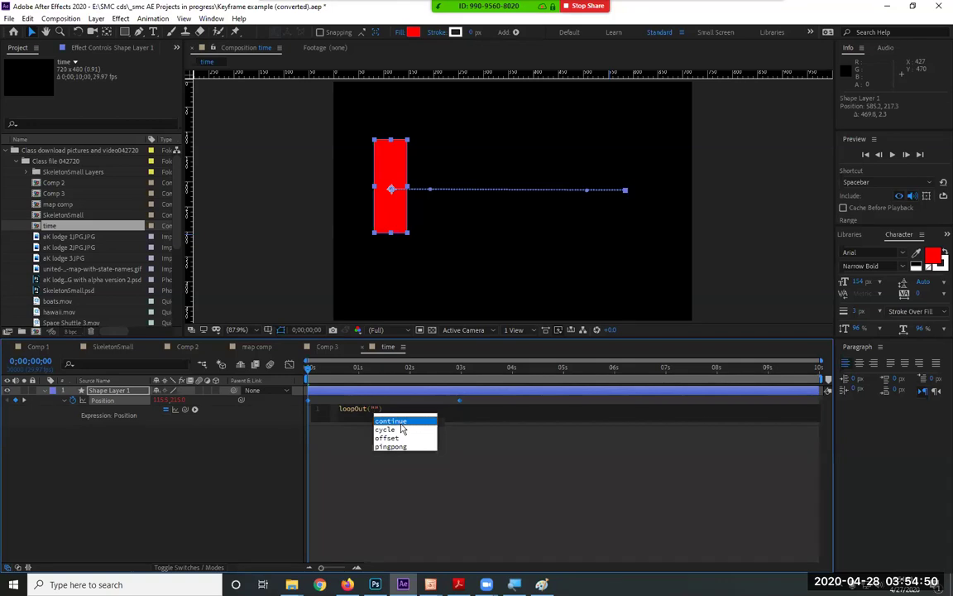
type("pingpong")
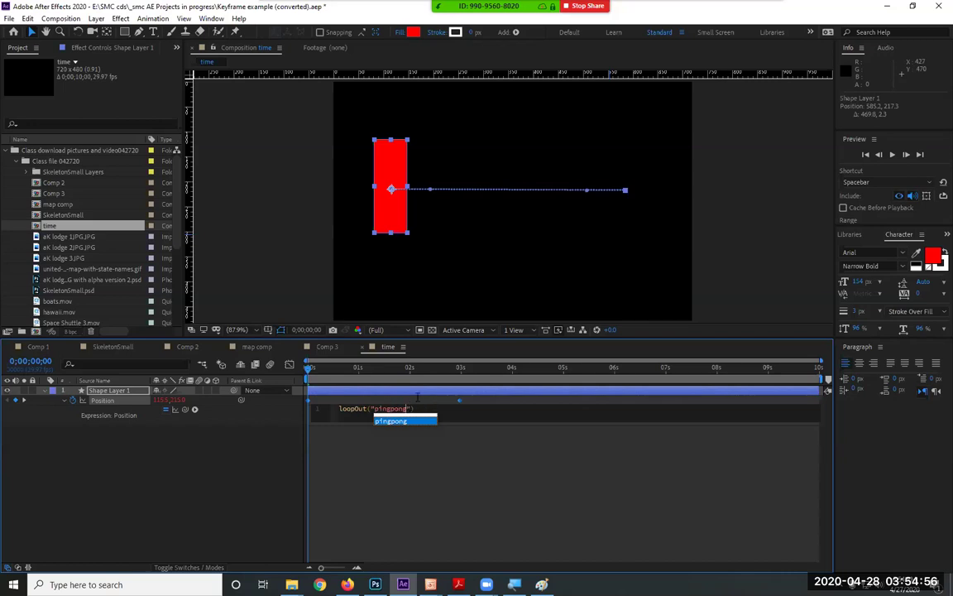
left_click(439, 480)
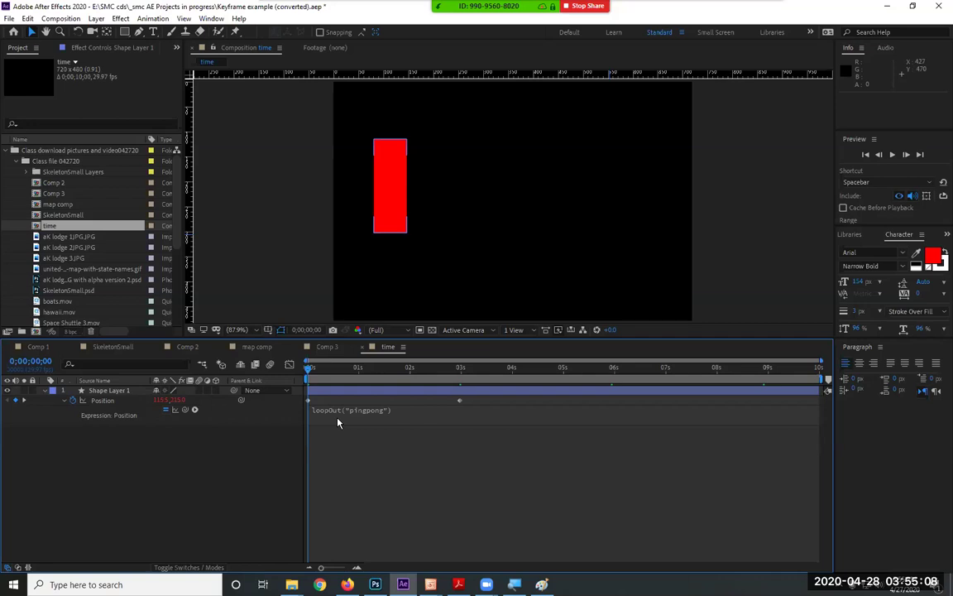
Play the time composition from the start to preview the rectangle's ping-pong loop
left_click(357, 471)
key("space")
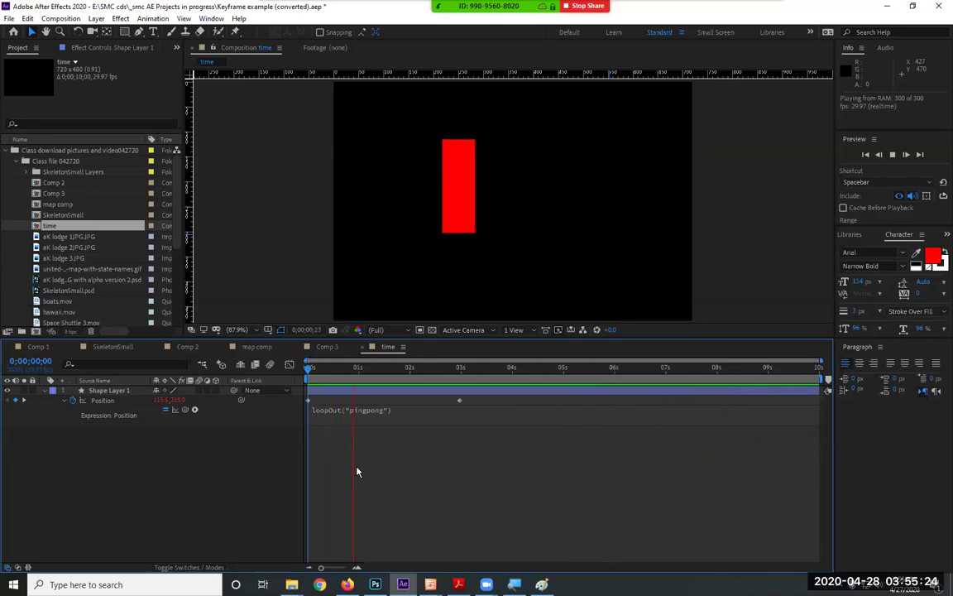
key("space")
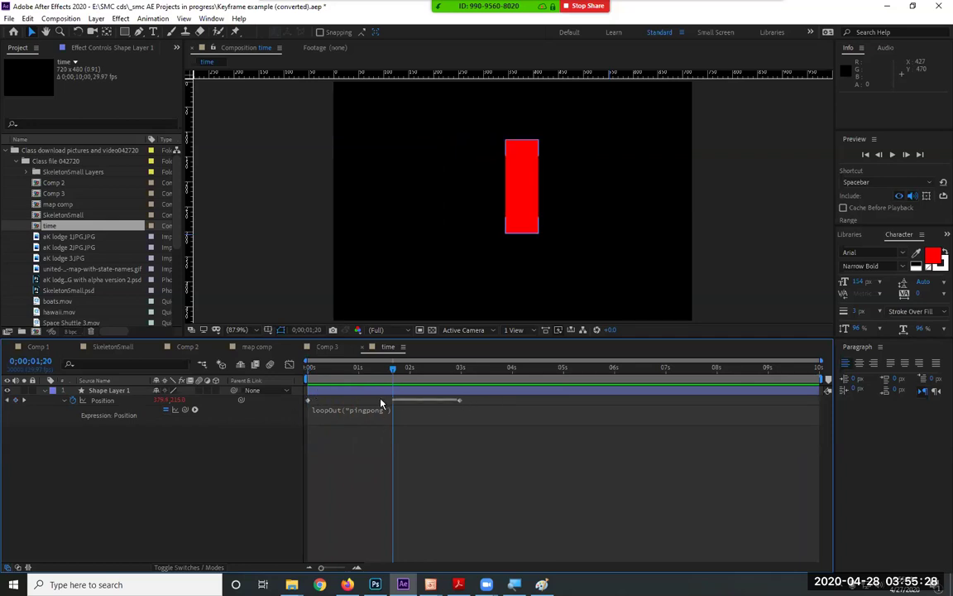
Move the rectangle's second Position keyframe to about 0;00;01;20 and preview the faster loop
left_click_drag(461, 402, 393, 403)
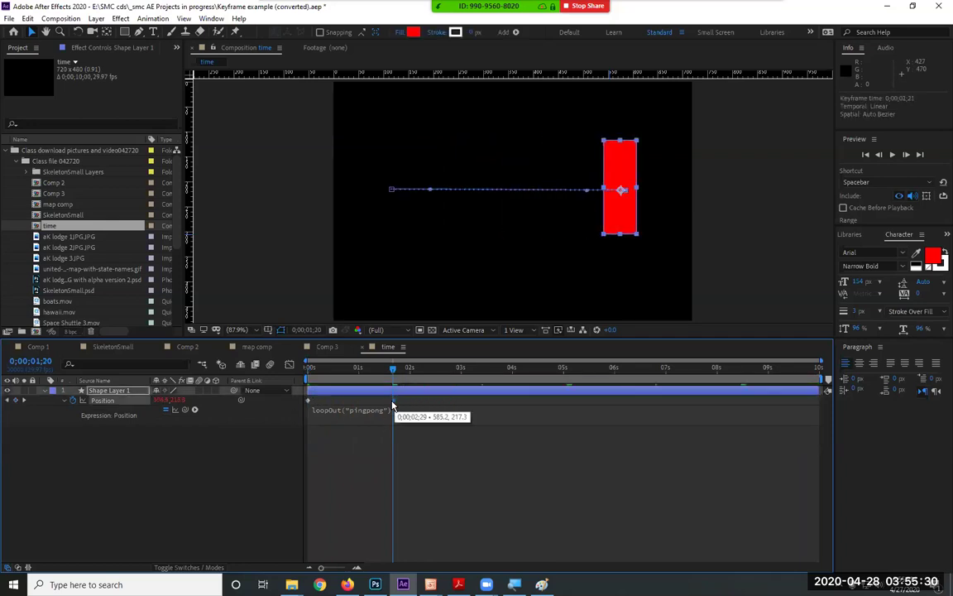
key("space")
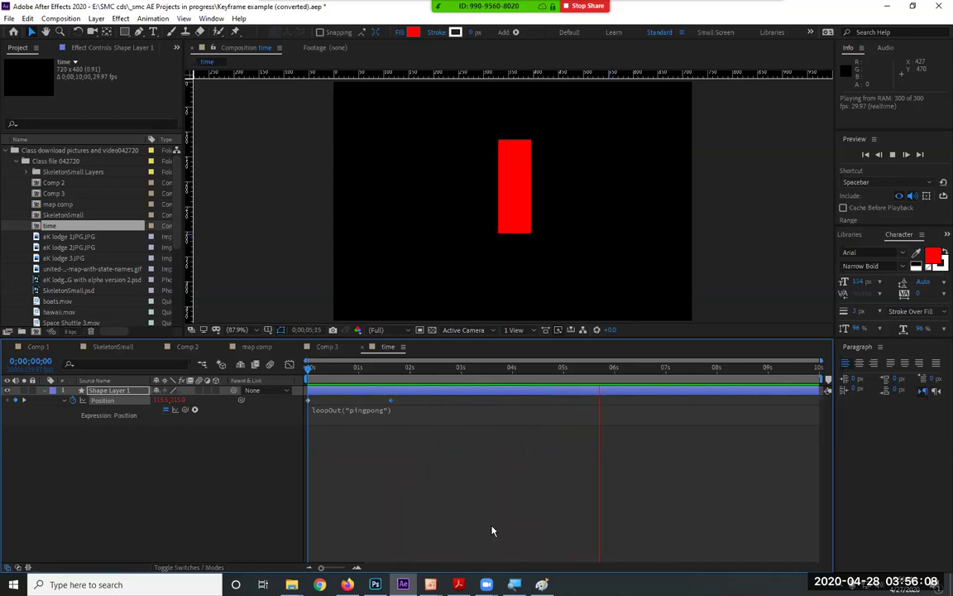
left_click(589, 519)
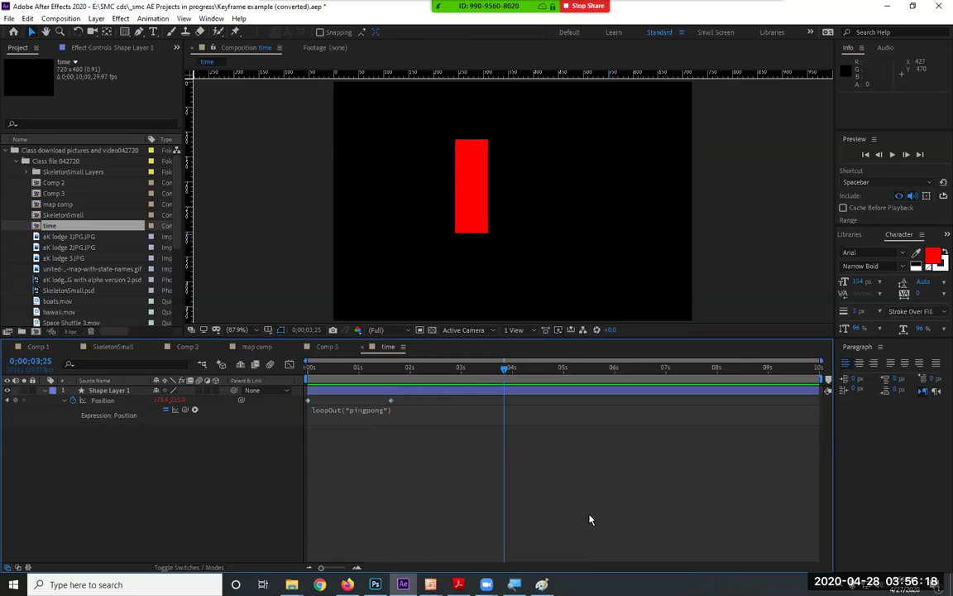
Create a new 10-second NTSC DV composition, 720 x 480 px, named Comp 4
left_click(62, 20)
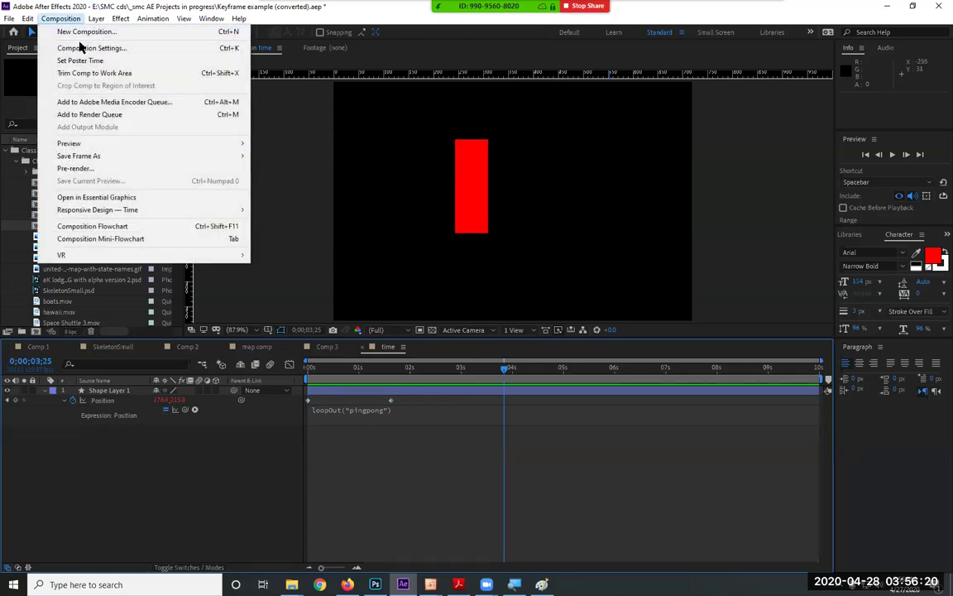
left_click(82, 32)
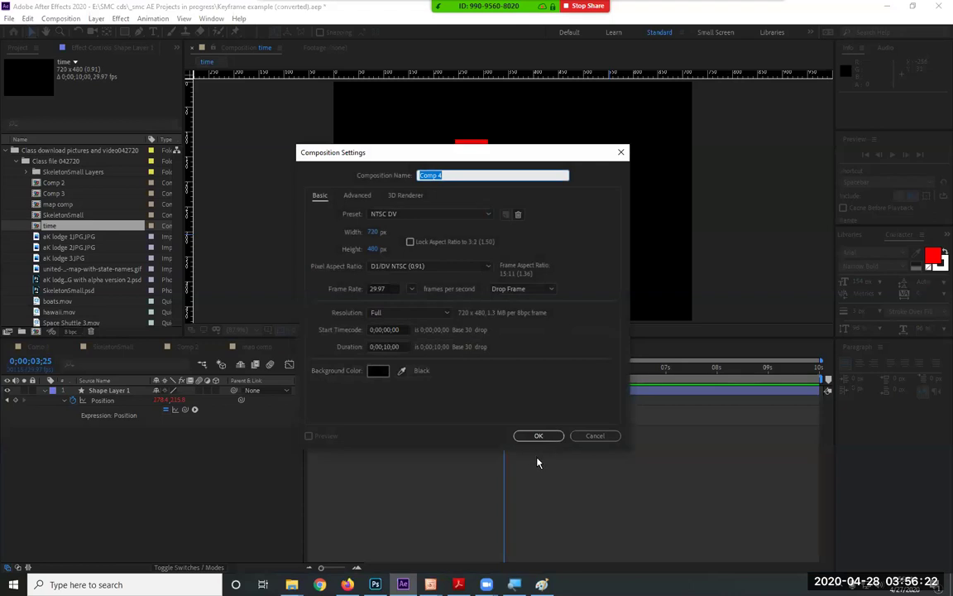
left_click(538, 435)
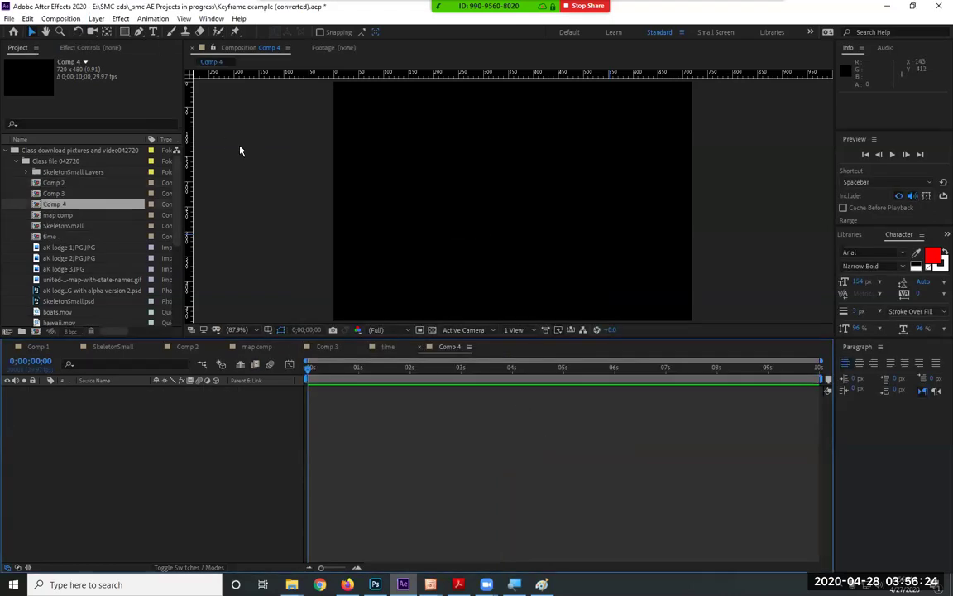
Draw a star with blue fill 001EFF in the frame's upper-left area and shift it slightly down
left_click_drag(125, 32, 149, 74)
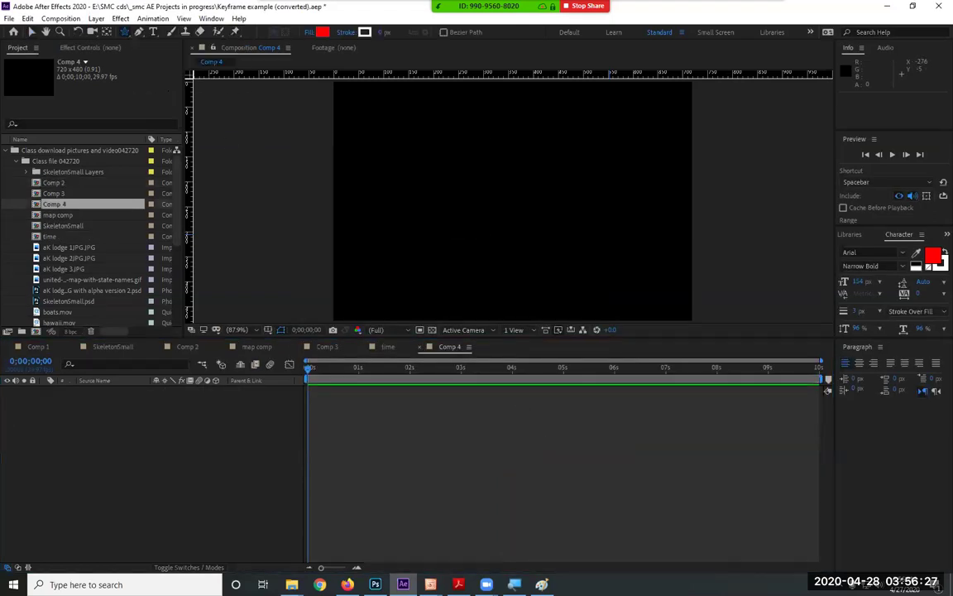
left_click(323, 33)
left_click(500, 276)
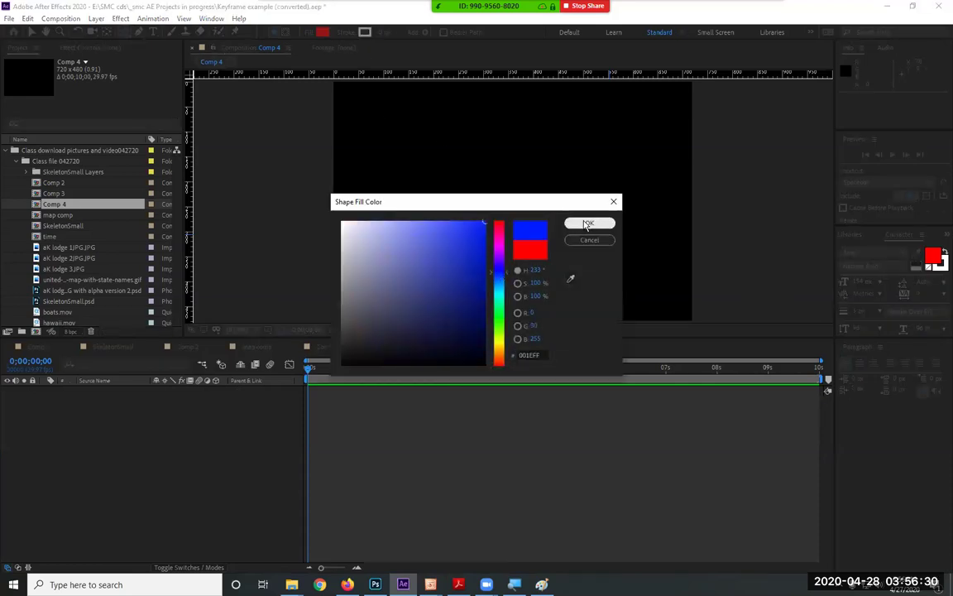
left_click(589, 224)
left_click_drag(392, 119, 393, 84)
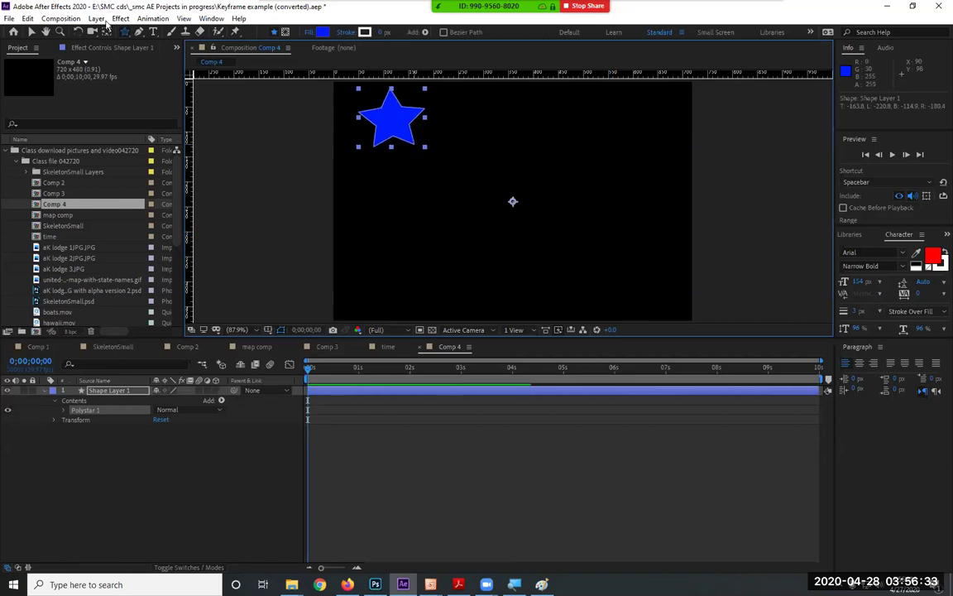
left_click(31, 31)
left_click_drag(412, 132, 411, 147)
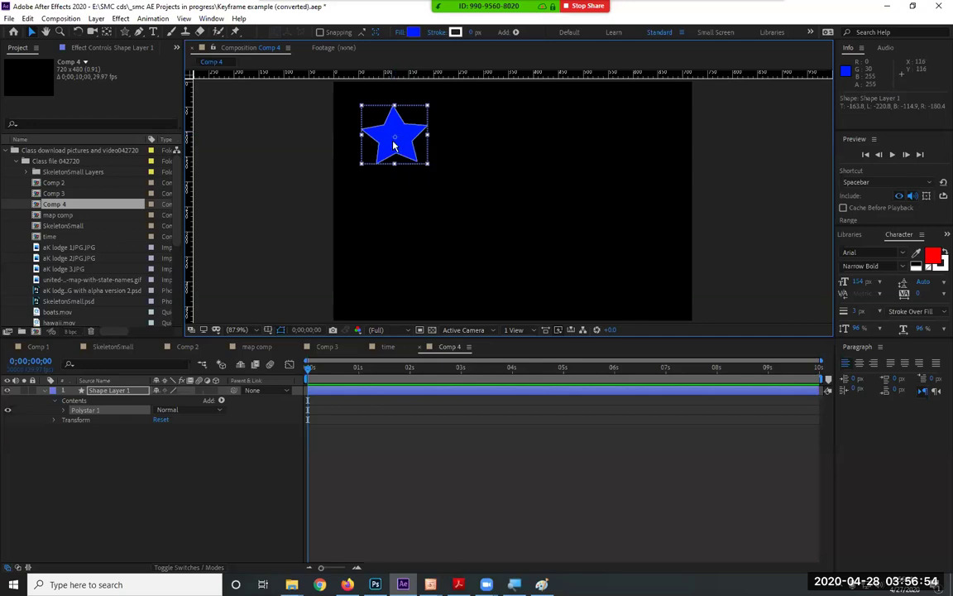
Collapse the star layer's properties and duplicate the layer
left_click(44, 390)
left_click(106, 392)
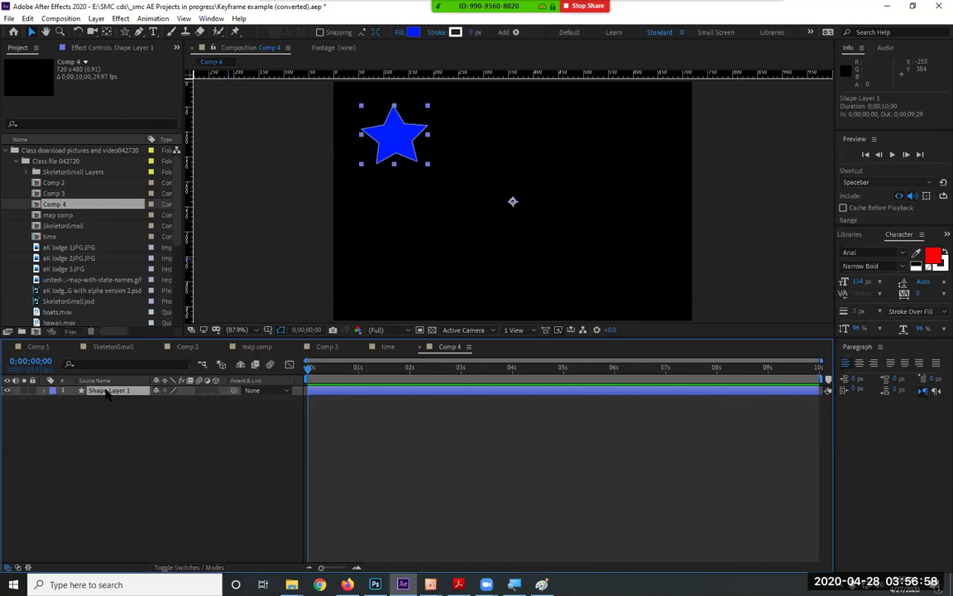
key("ctrl+d")
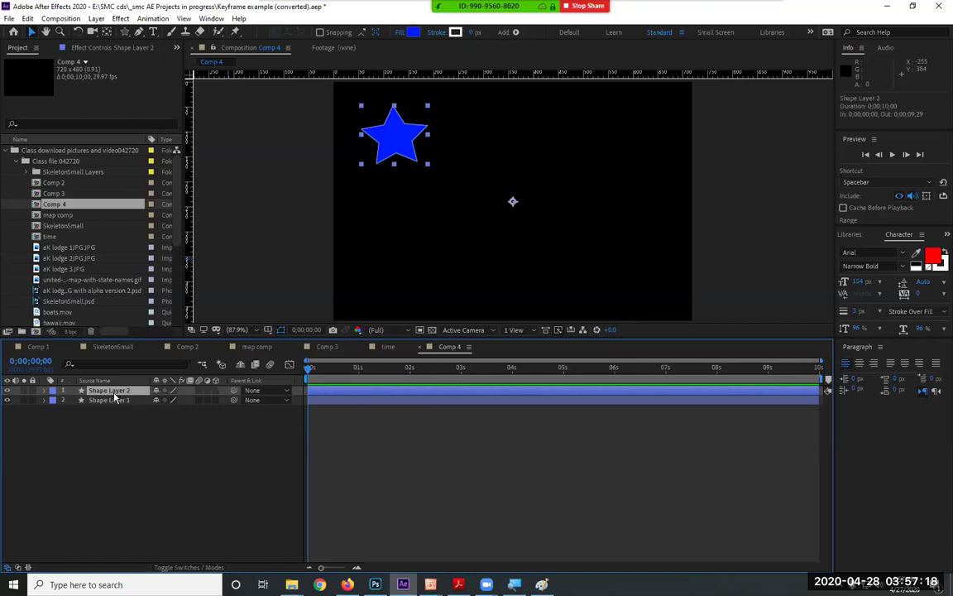
Keyframe the duplicate star's Position along a looping path at 0, about 3, 5 and 7 seconds and 0;00;09;28, ending at about 486, 242
key("alt+shift+p")
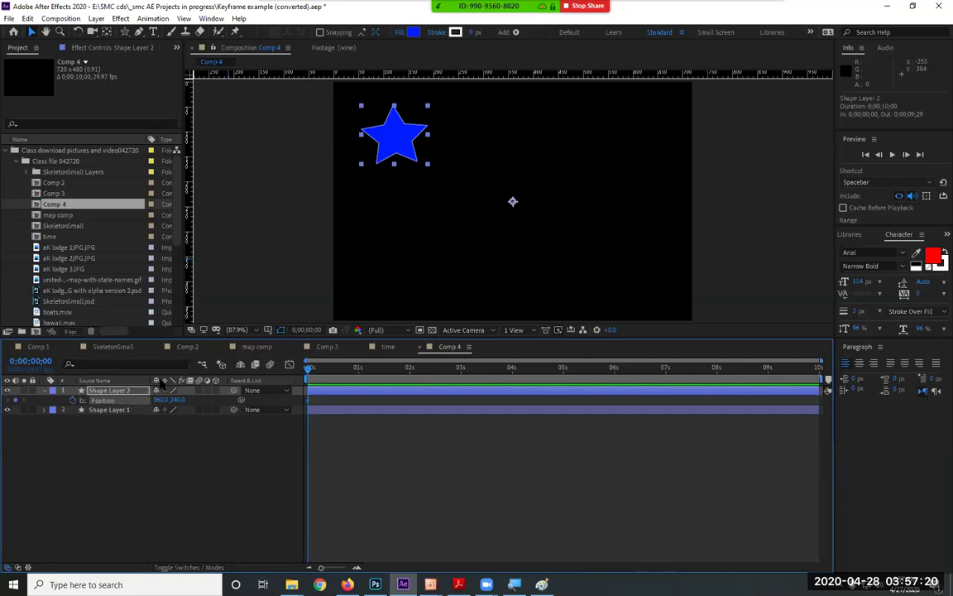
left_click(460, 366)
left_click_drag(405, 134, 458, 131)
left_click(564, 367)
left_click(664, 370)
key("End")
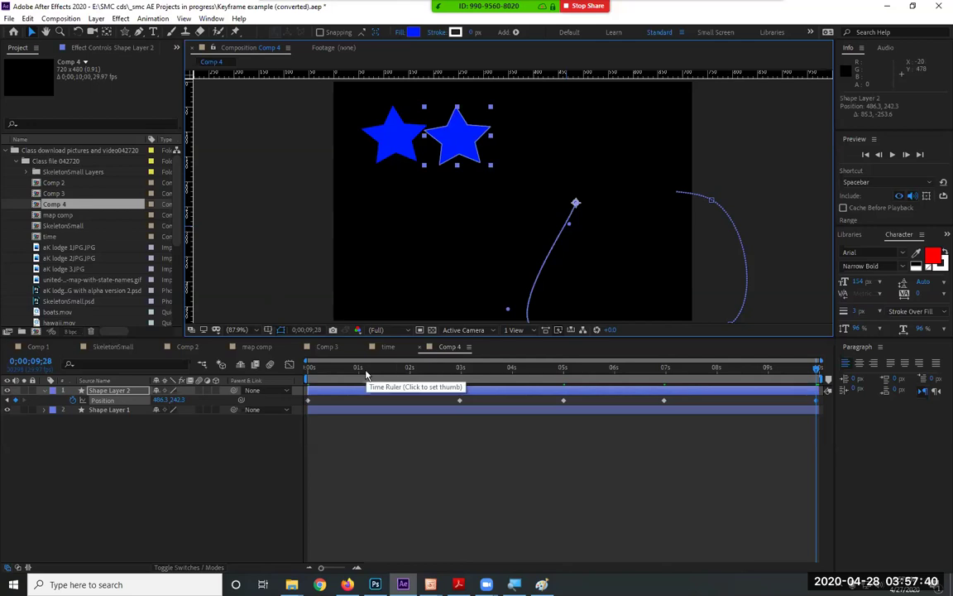
Play Comp 4 from the start to preview the duplicate star's path, and return to the first frame
key("Home")
key("space")
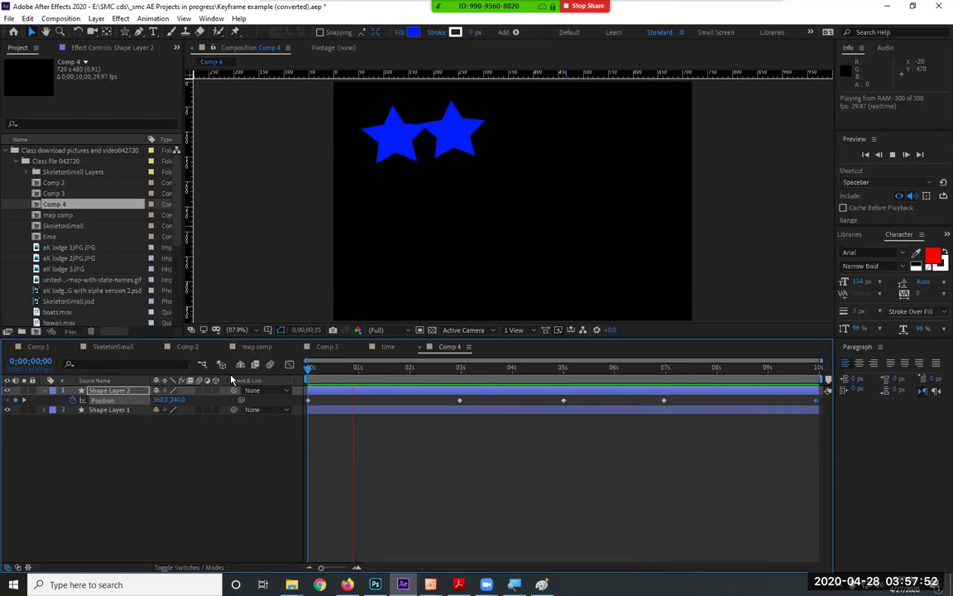
key("space")
key("space")
key("space")
key("Home")
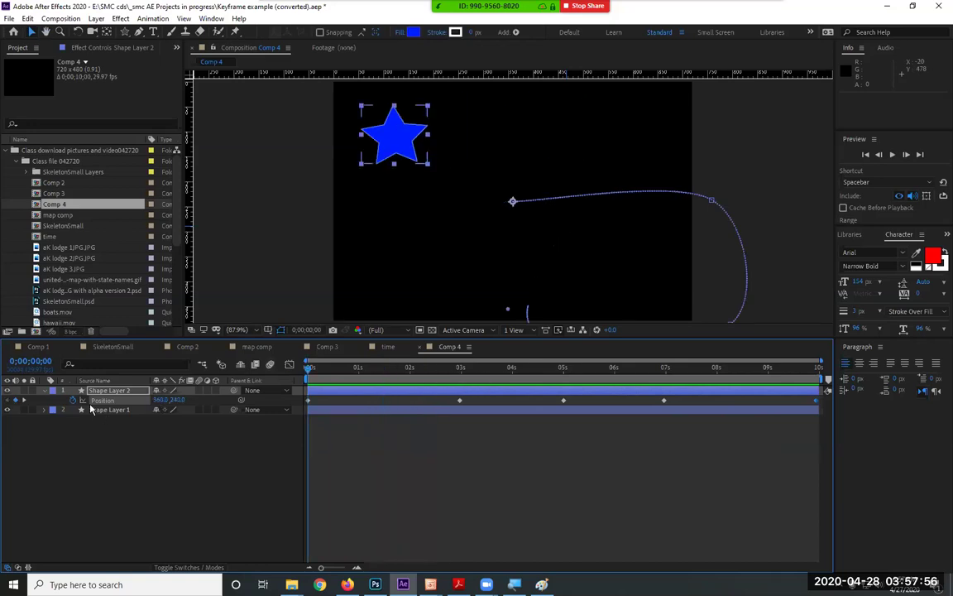
Add an expression to Shape Layer 1's Position that starts with thiscomp.layer(thisLayer,-1)
left_click(45, 390)
left_click(109, 400)
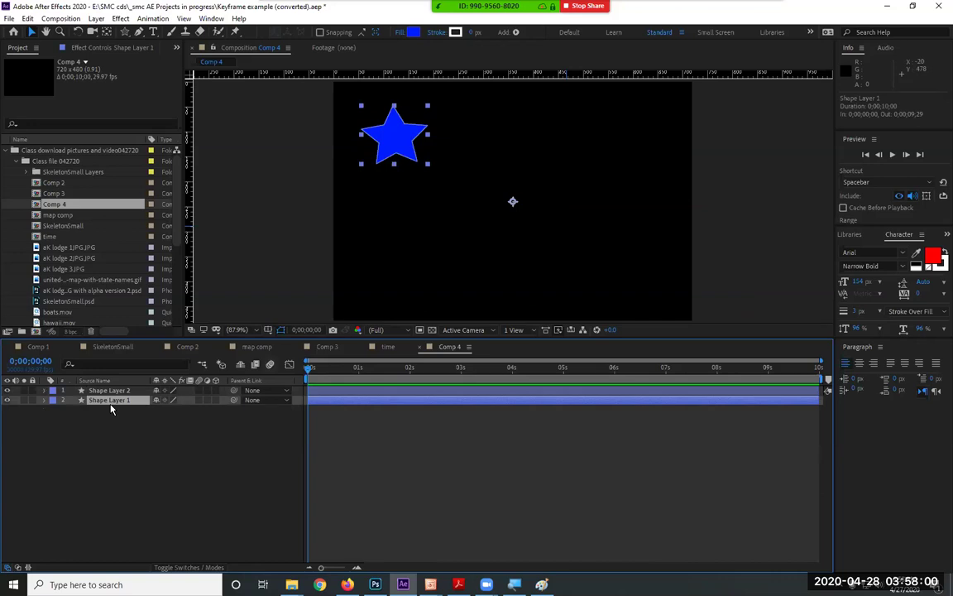
key("p")
left_click(73, 411, "alt")
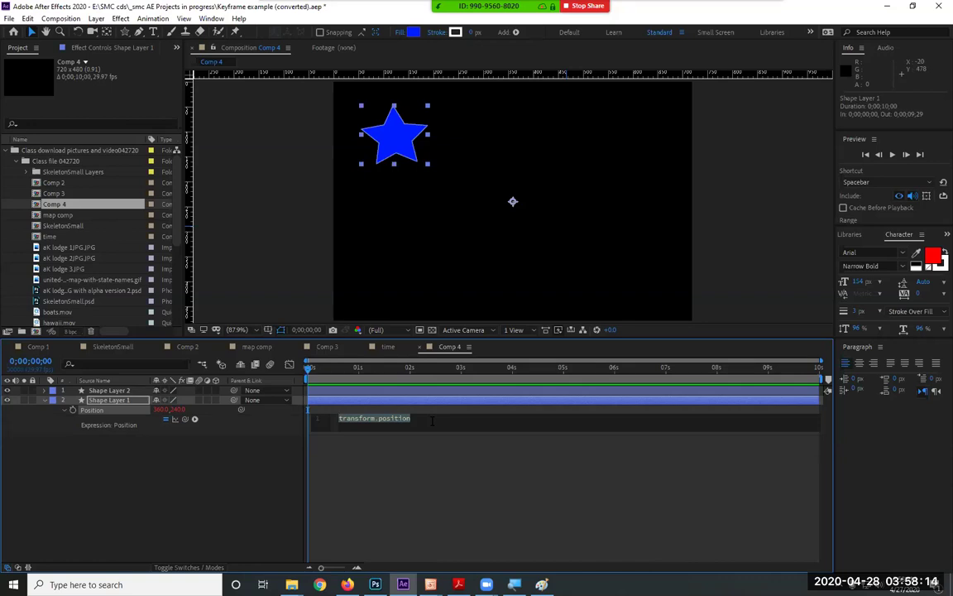
type("this")
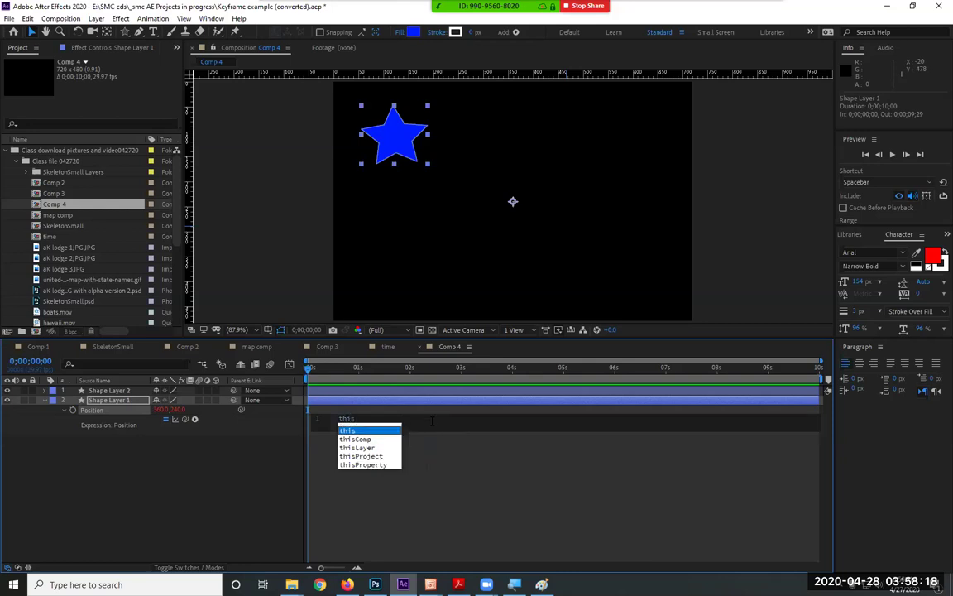
type("comp")
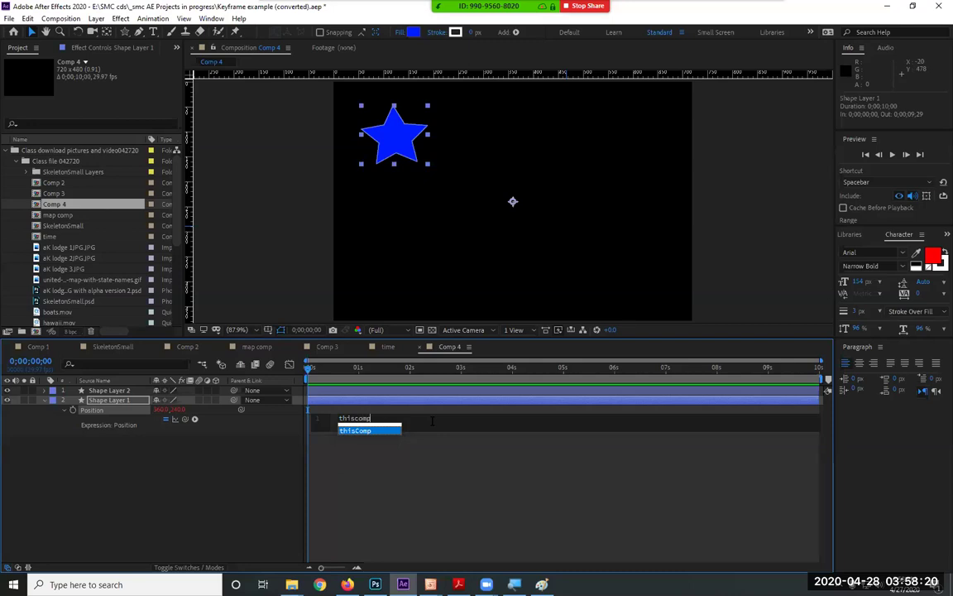
type(".layer")
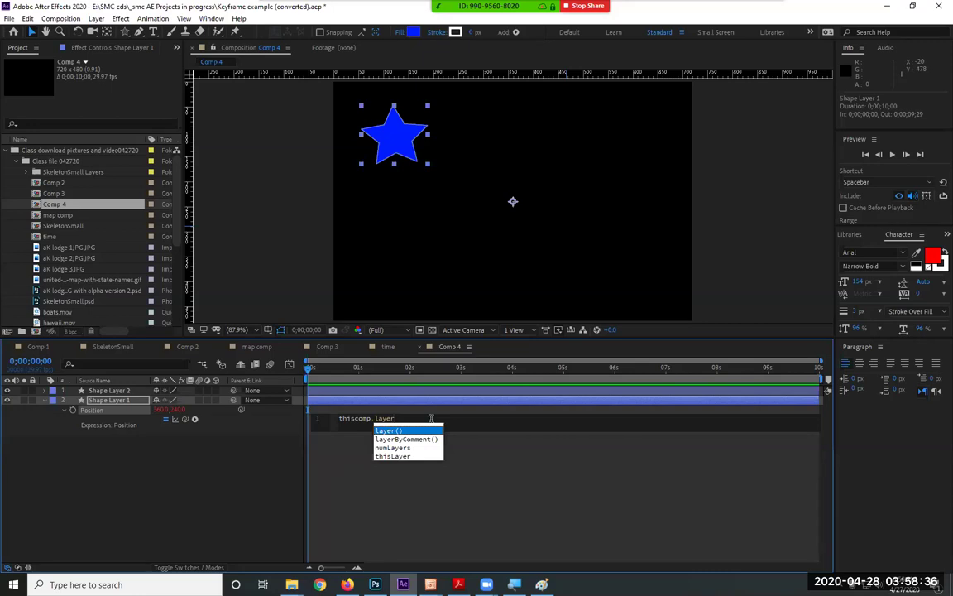
key("Return")
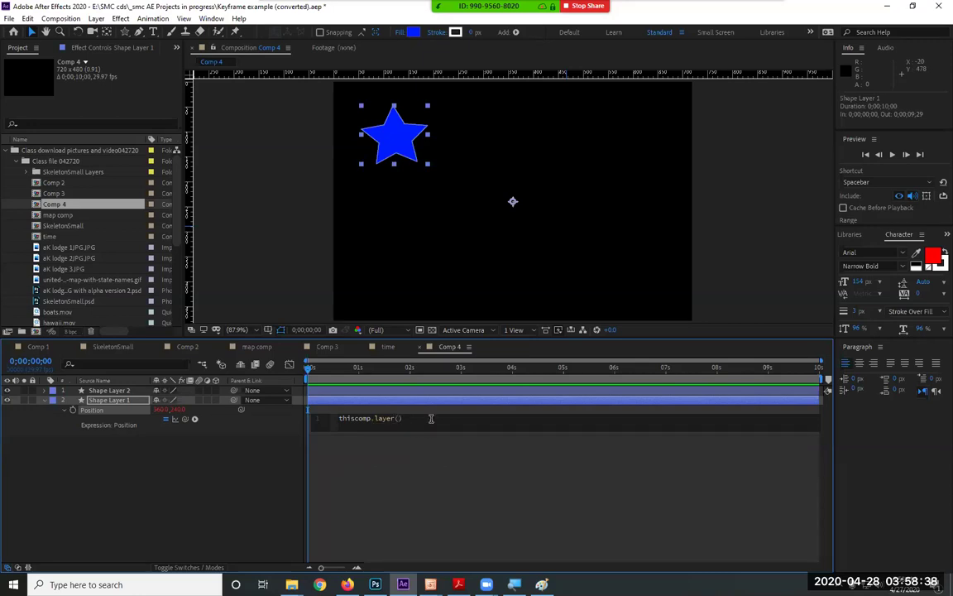
type("this")
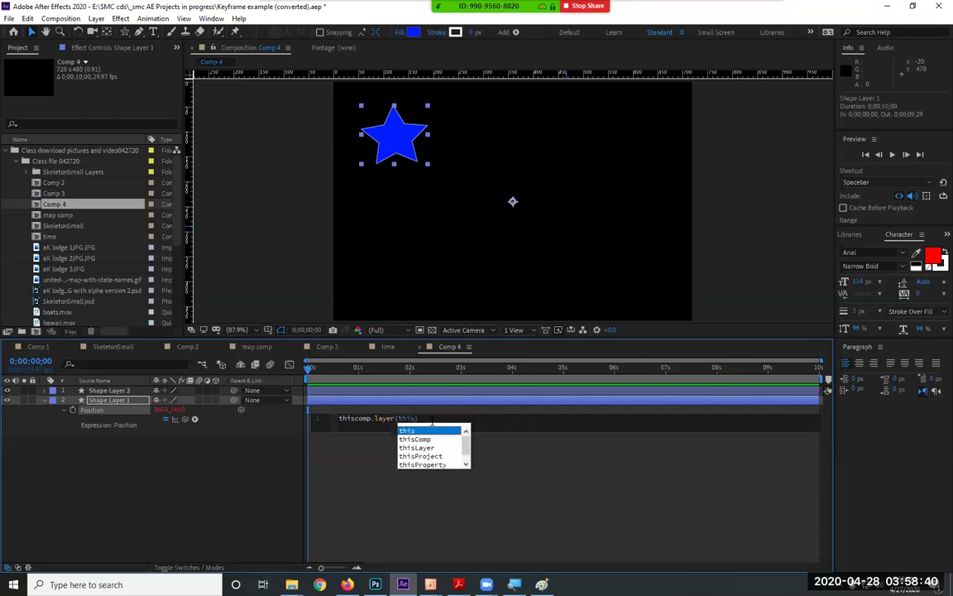
type("Layer,")
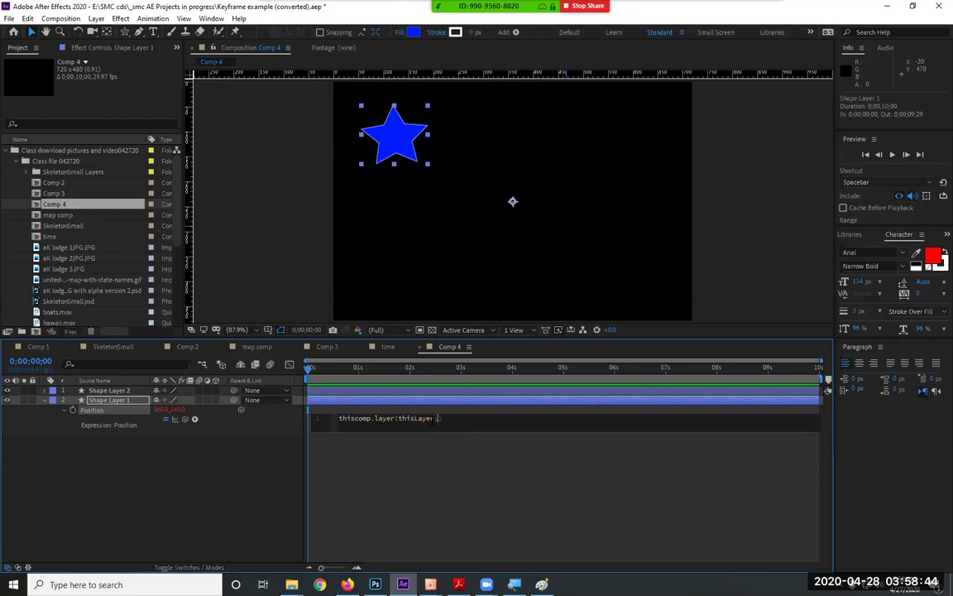
type("-1")
left_click_drag(447, 418, 438, 418)
left_click(457, 419)
Extend Shape Layer 1's Position expression with .position.valueAttime(time-0.5)
type(".posi")
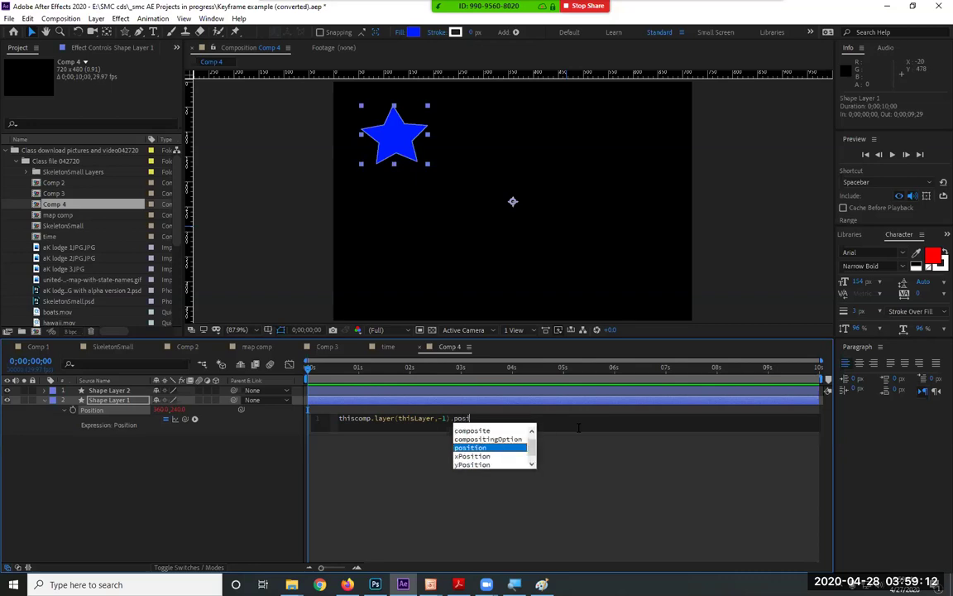
type("tion")
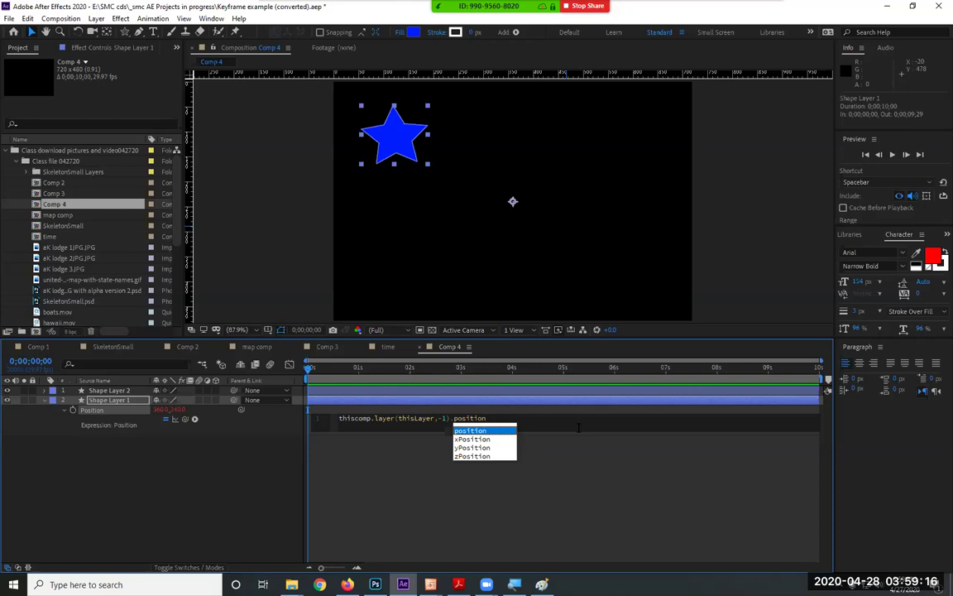
type(".value")
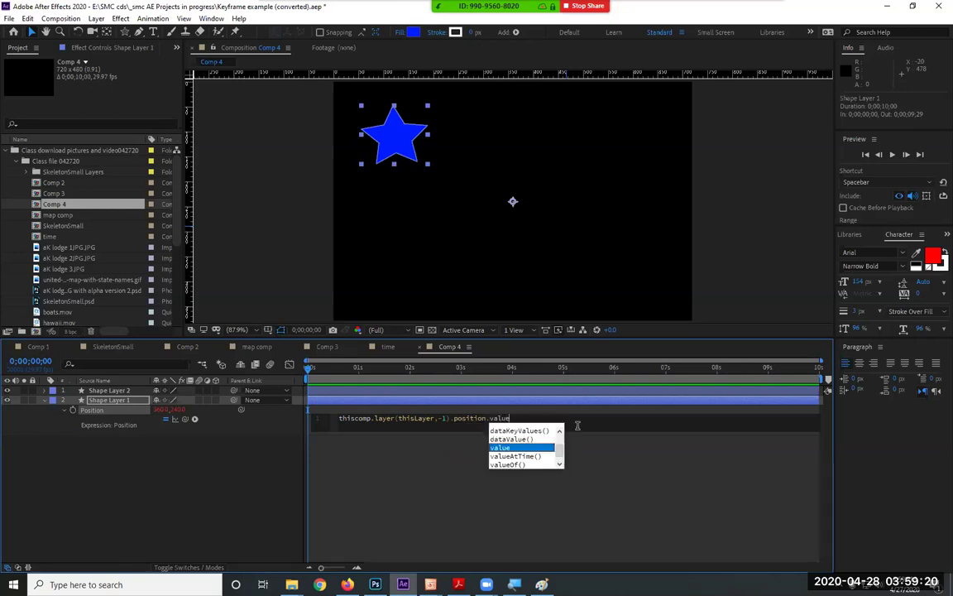
type("Attime()")
key("Left")
type("time")
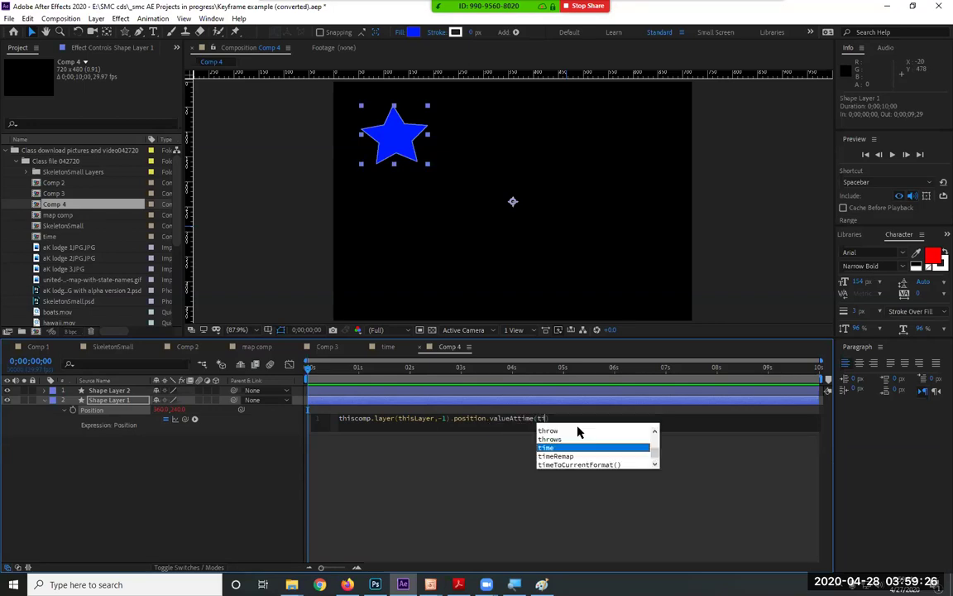
type("-4")
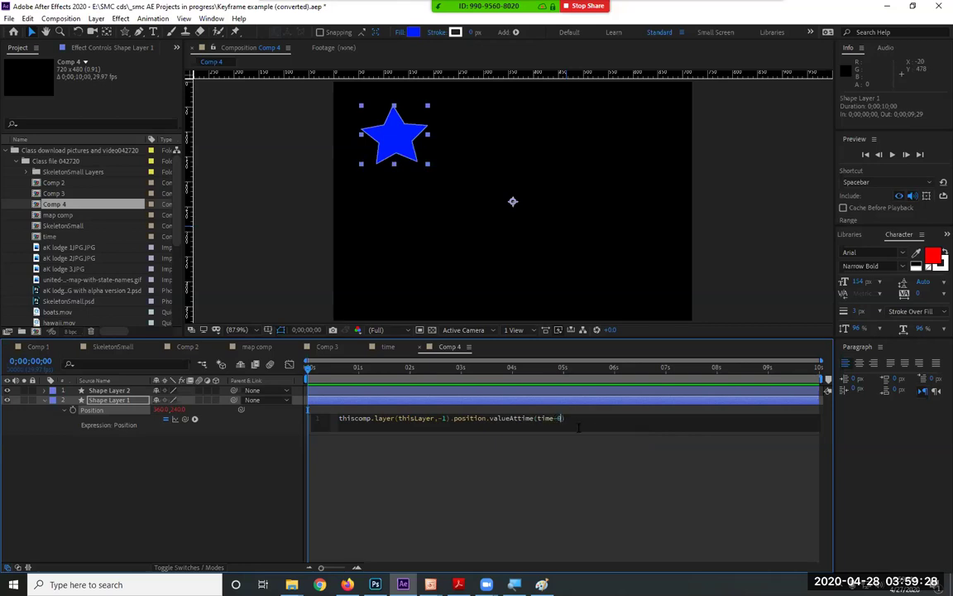
type(".5")
Review the expression's thiscomp.layer, thisLayer,-1, position and valueAttime parts one at a time
left_click_drag(395, 418, 338, 419)
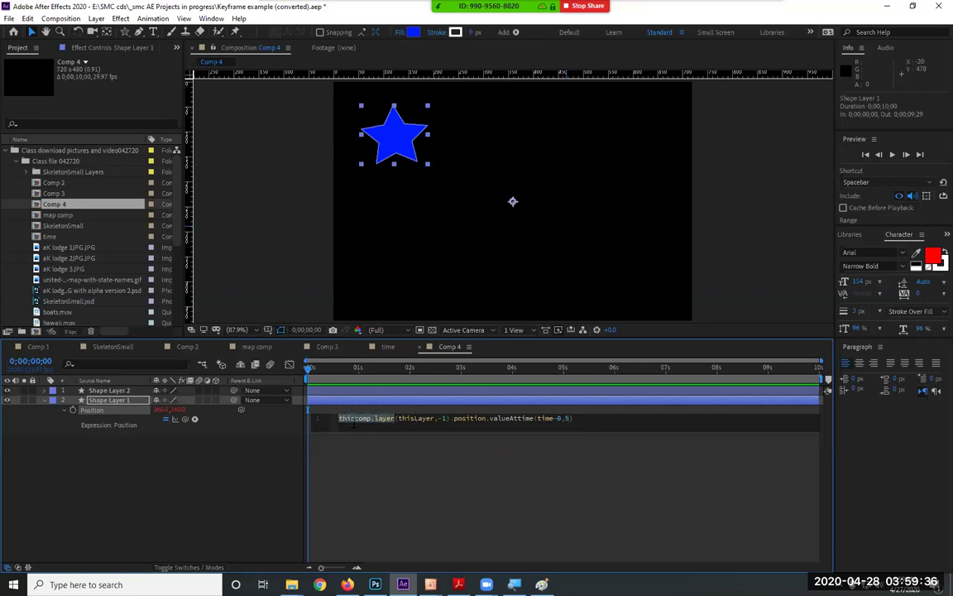
left_click_drag(398, 418, 445, 419)
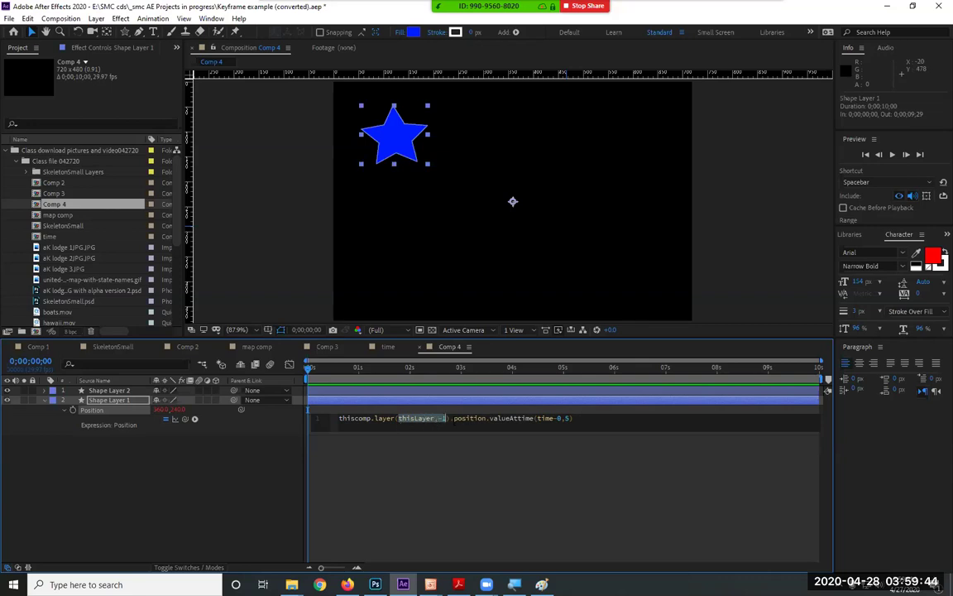
left_click(453, 418)
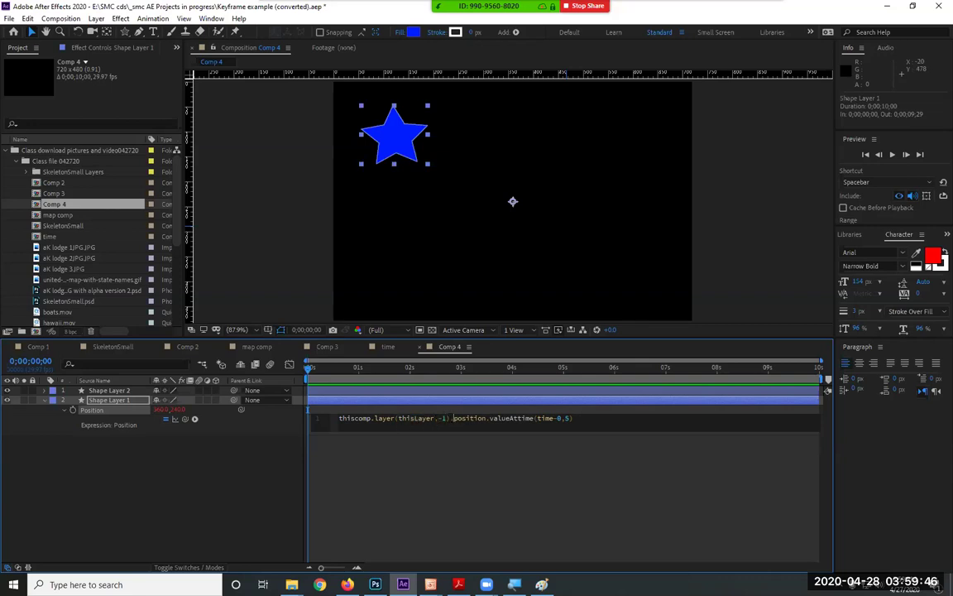
left_click_drag(453, 417, 487, 417)
left_click(445, 418)
double_click(458, 418)
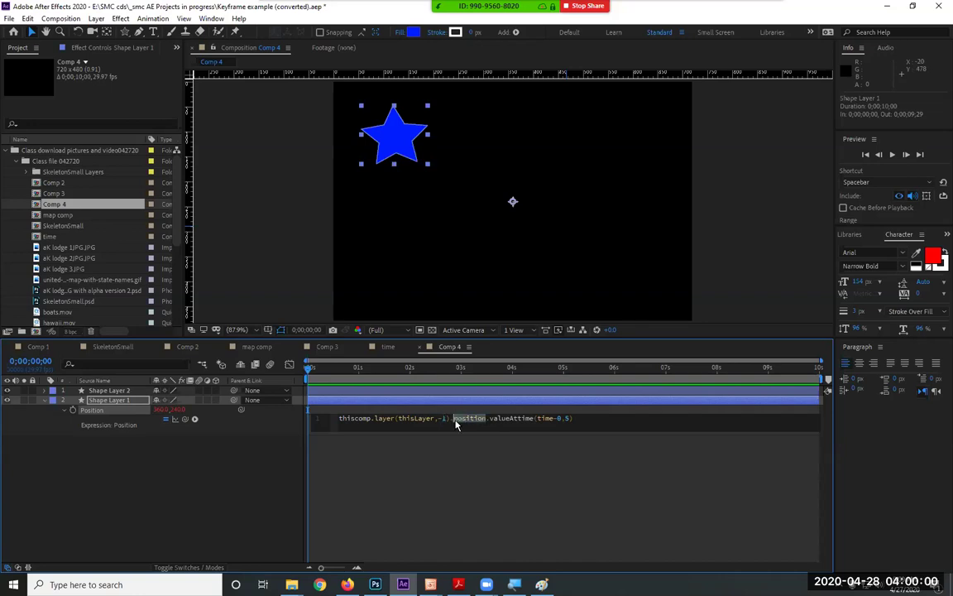
left_click_drag(489, 419, 533, 418)
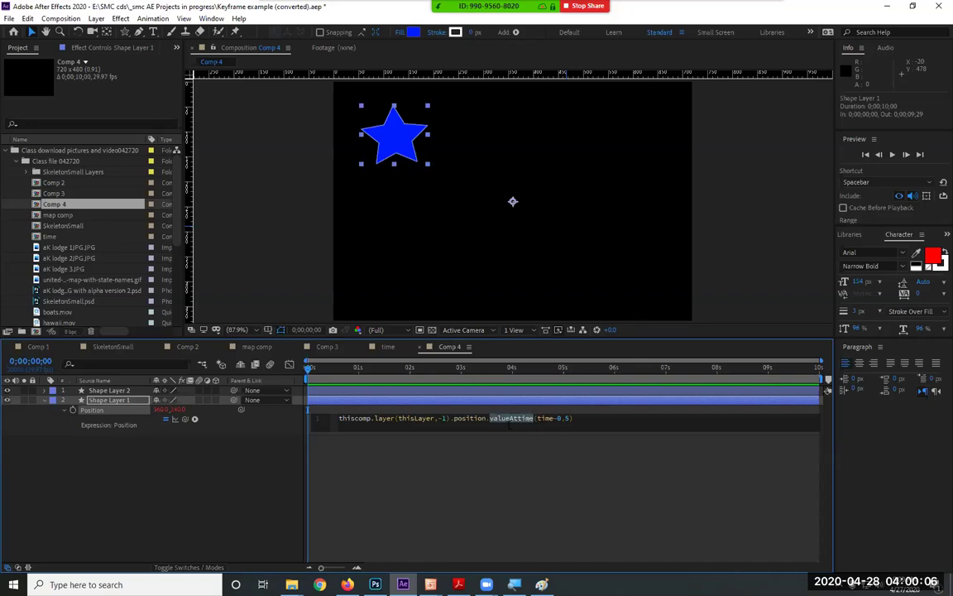
Re-enter the expression's time offset as 0.5 so it reads time-0.5, and apply the expression
left_click_drag(570, 419, 558, 421)
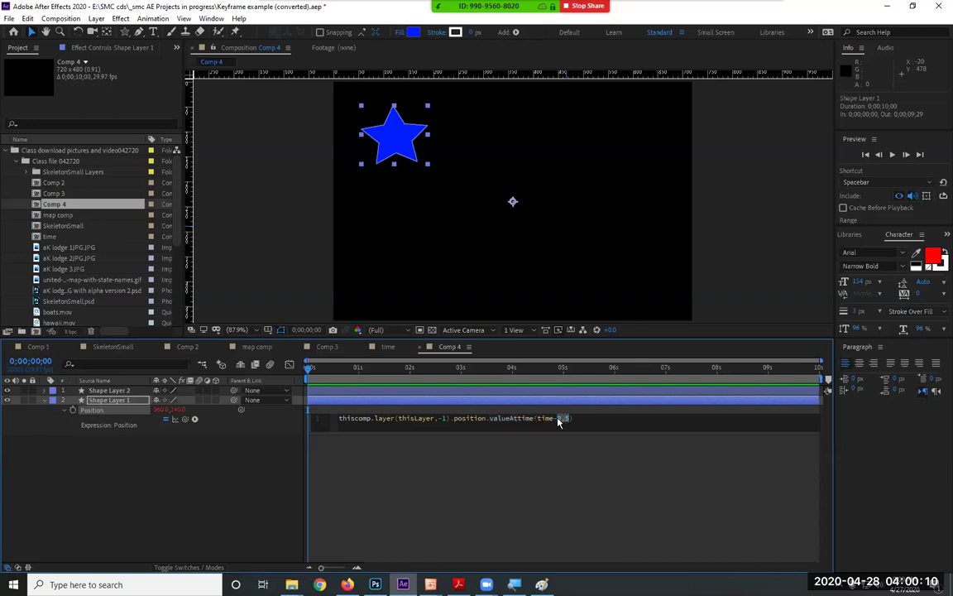
type("1")
key("BackSpace")
type("0.5")
left_click(617, 412)
key("Left")
key("Left")
key("Left")
key("Left")
key("BackSpace")
left_click(546, 462)
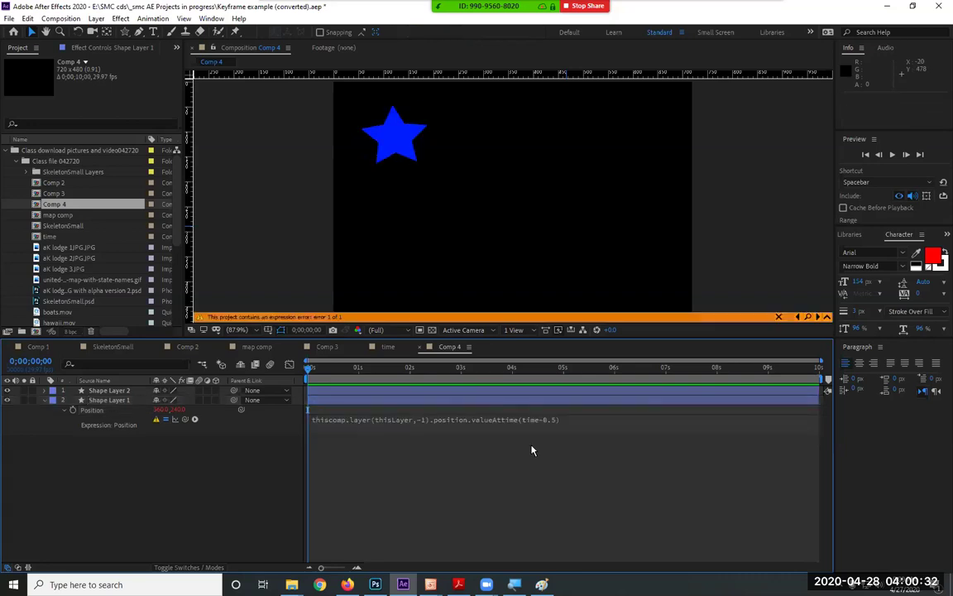
Correct the capitalization of thiscomp to thisComp in Shape Layer 1's Position expression and apply it
left_click(493, 424)
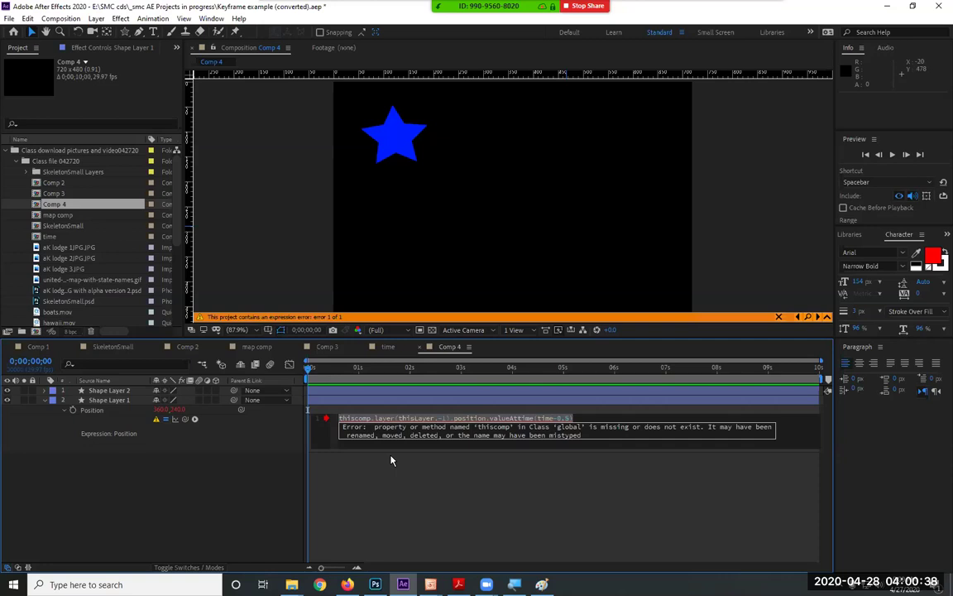
left_click(359, 418)
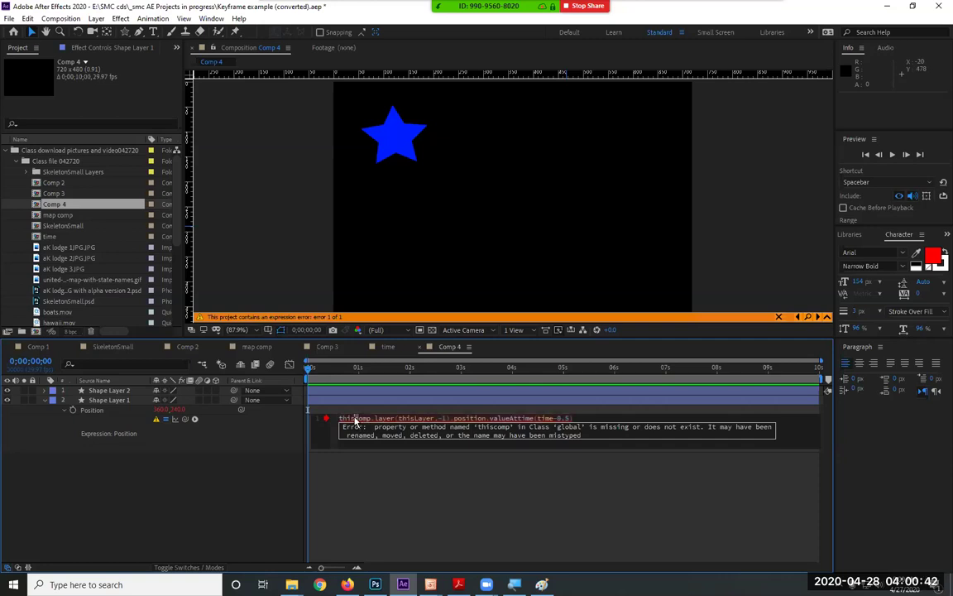
key("BackSpace")
type("C")
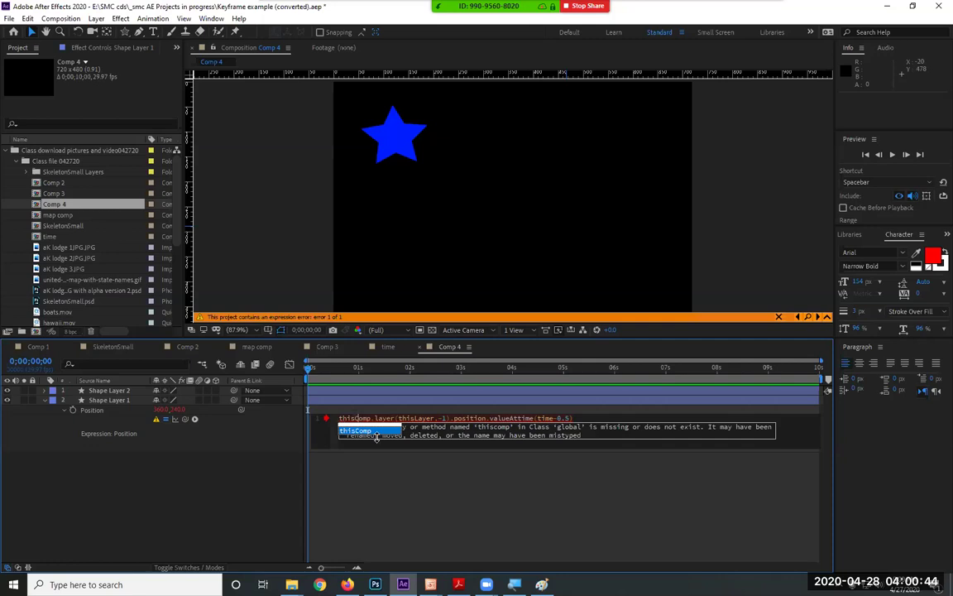
left_click(377, 431)
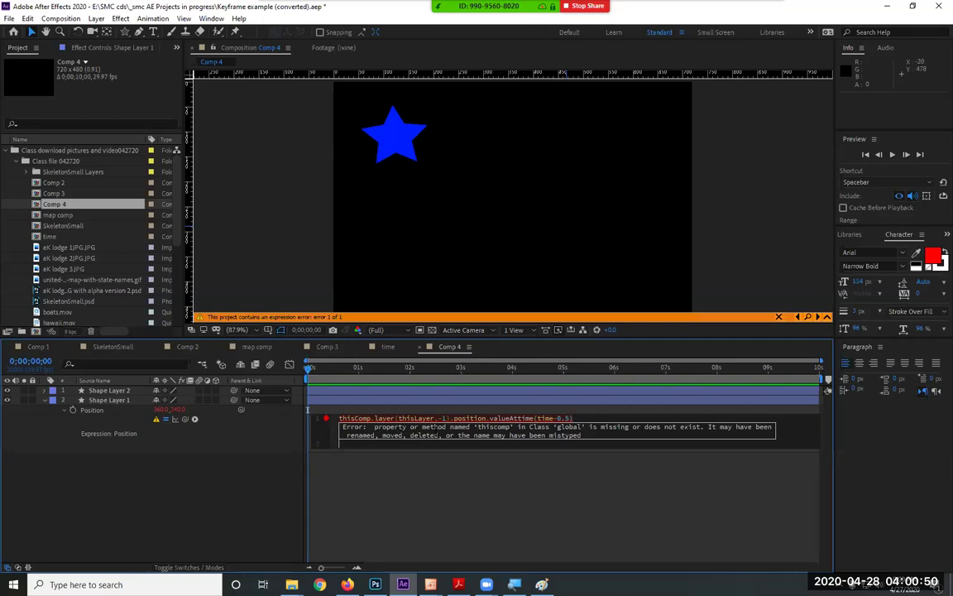
left_click(536, 422)
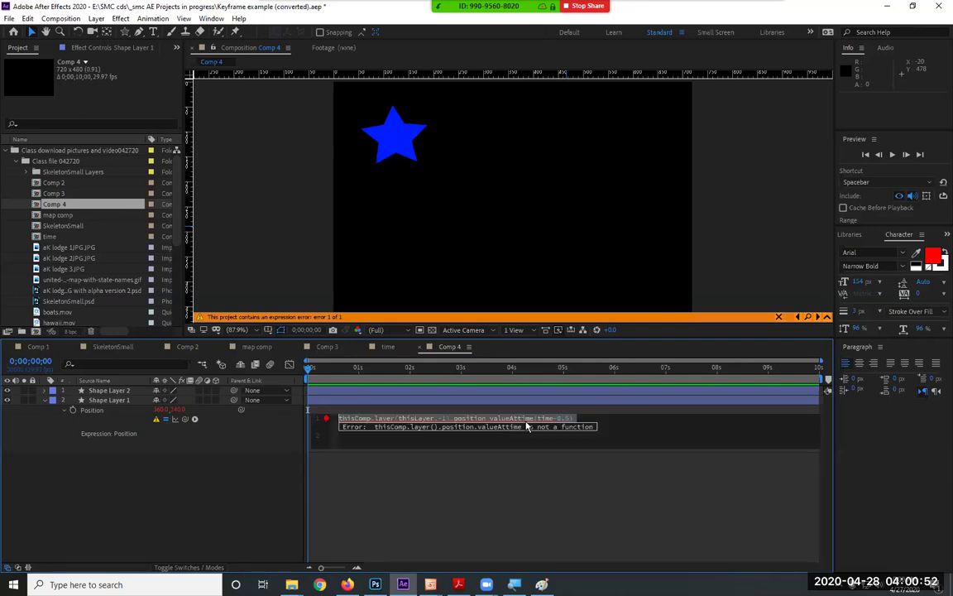
left_click(527, 477)
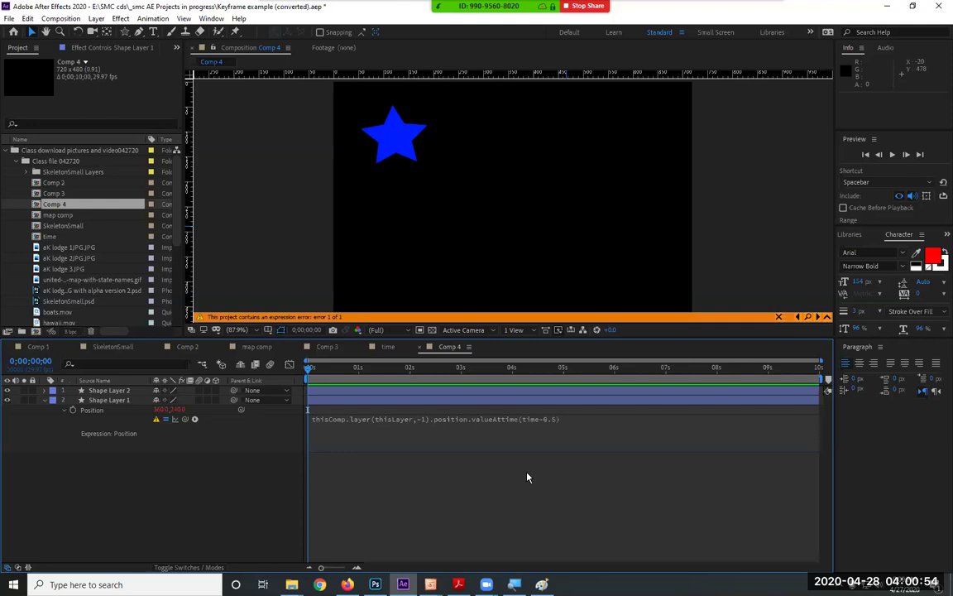
Play Comp 4 from the start to check how the two stars move with the edited expression
key("space")
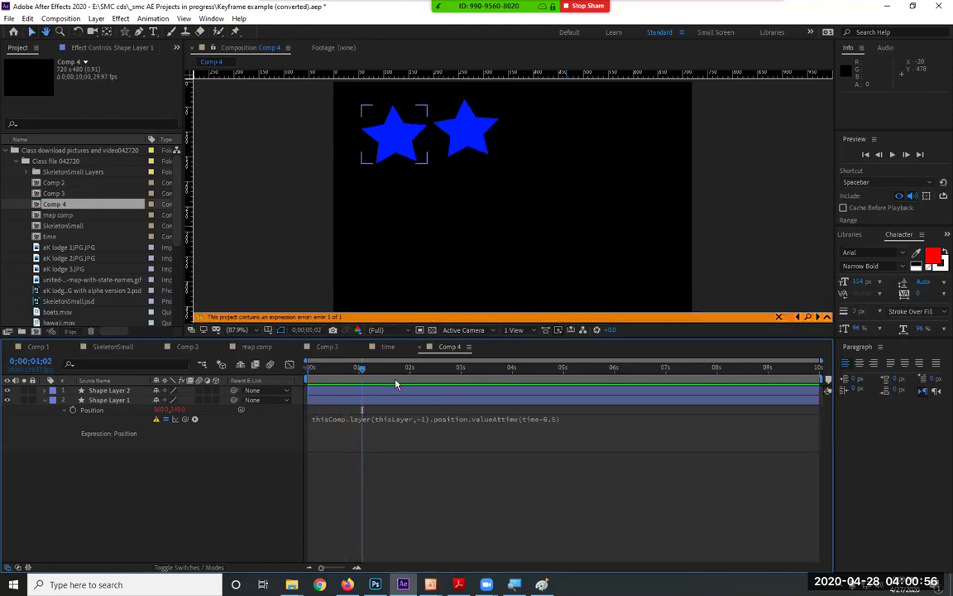
key("space")
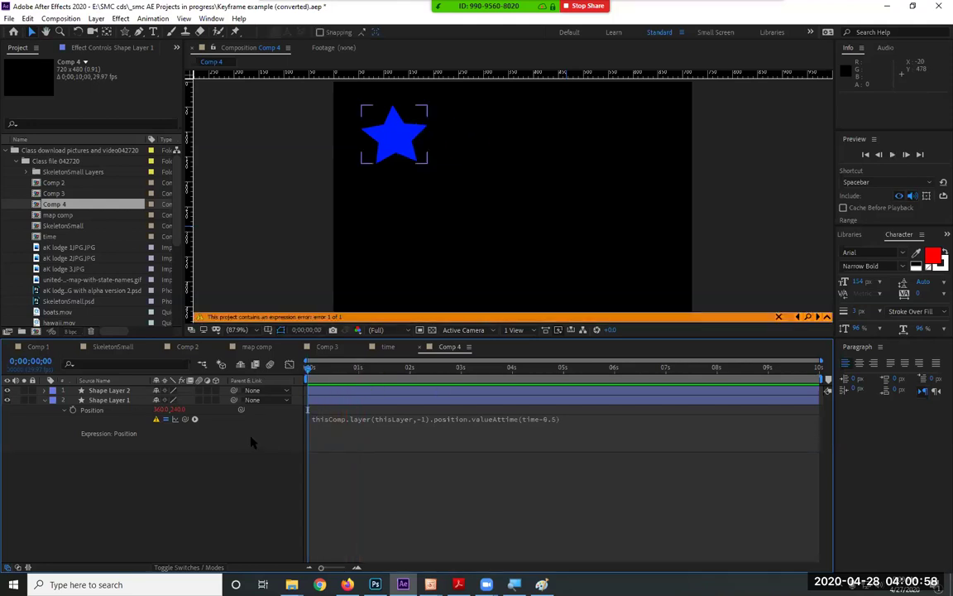
key("space")
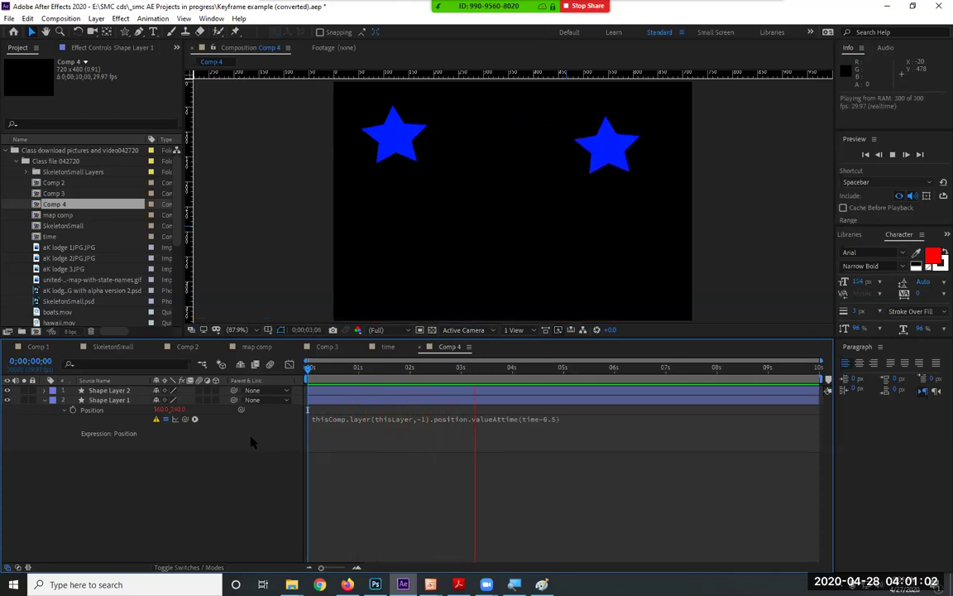
key("space")
Correct valueAttime to valueAtTime in Shape Layer 1's Position expression and apply it
left_click(336, 420)
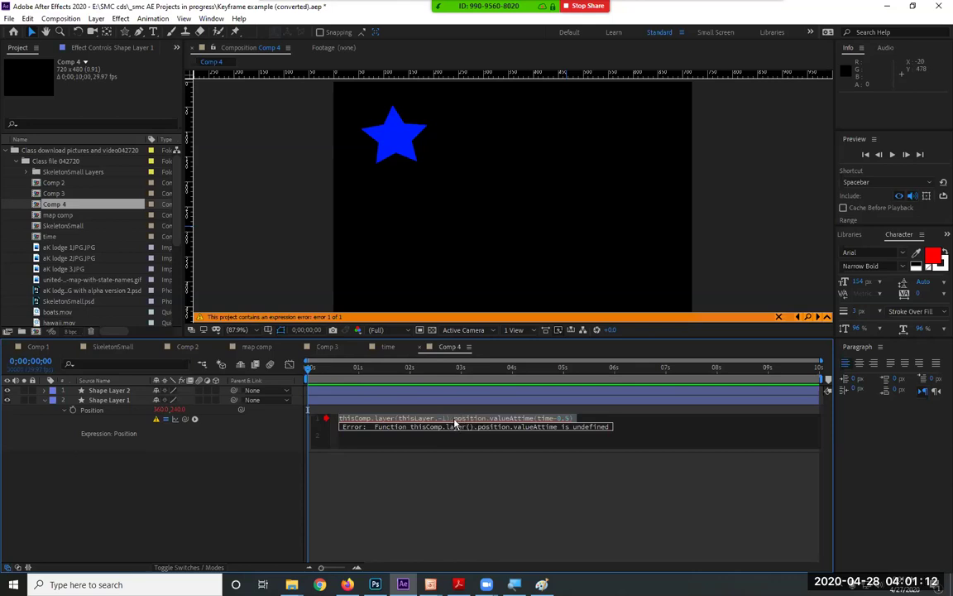
left_click(508, 423)
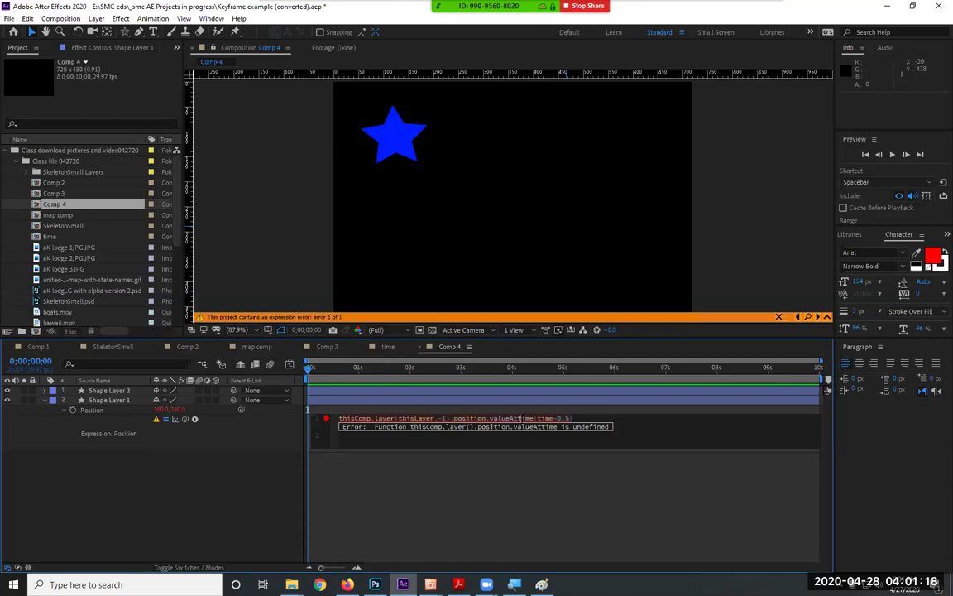
key("Delete")
type("T")
left_click(654, 434)
left_click(569, 494)
left_click(350, 400)
Preview Shape Layer 1 trailing the star above it, and recheck its Position expression
key("space")
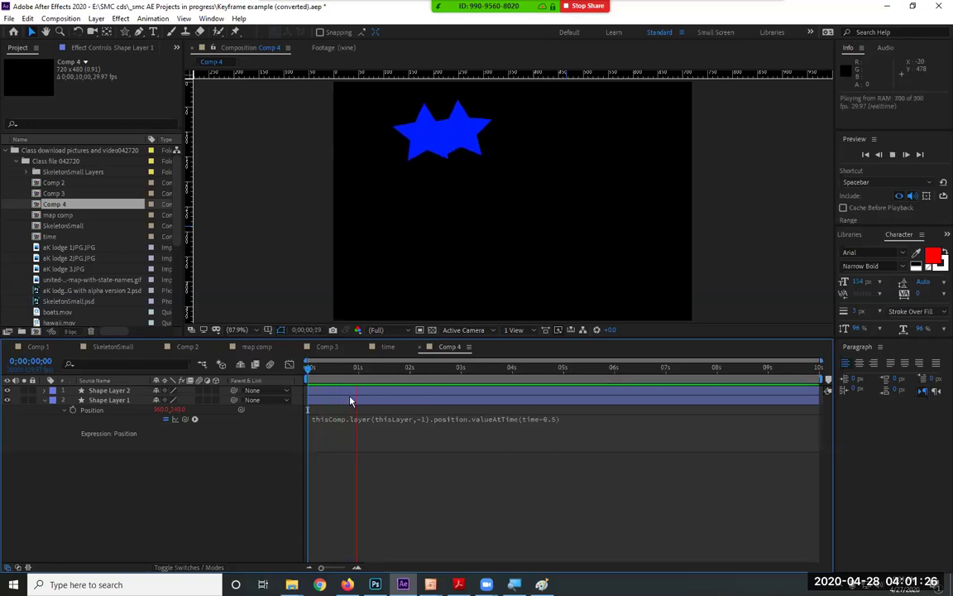
key("space")
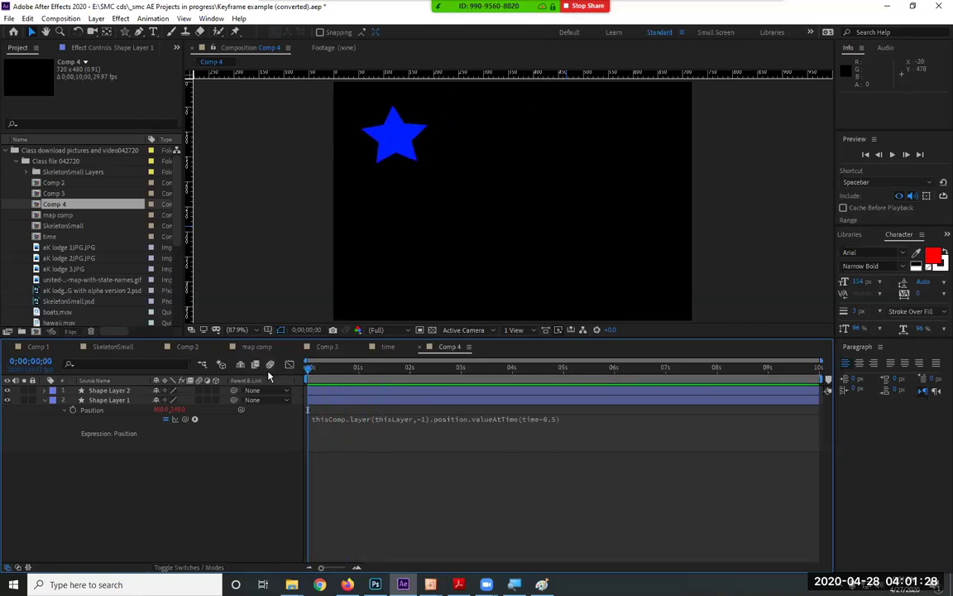
left_click(546, 418)
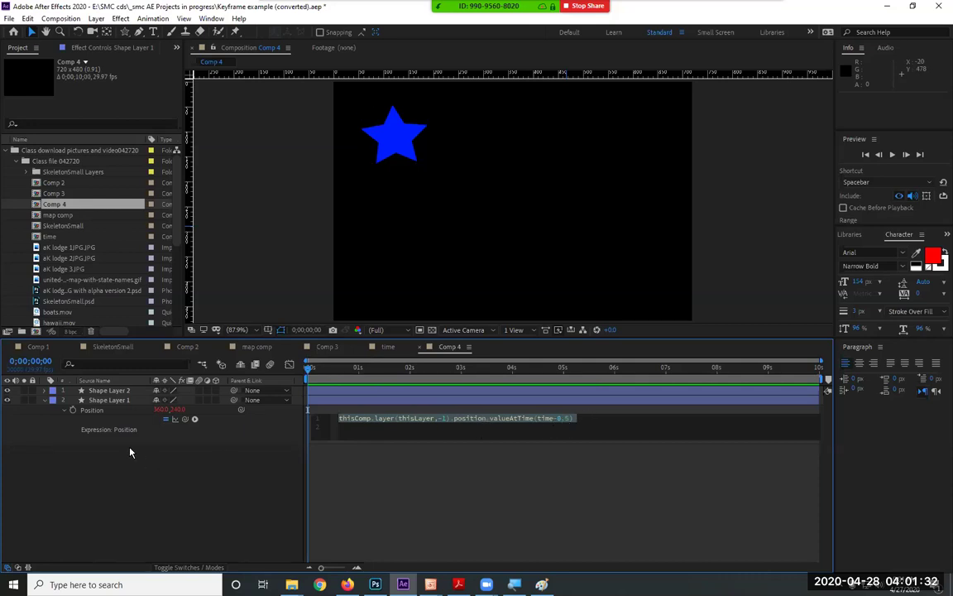
left_click(44, 399)
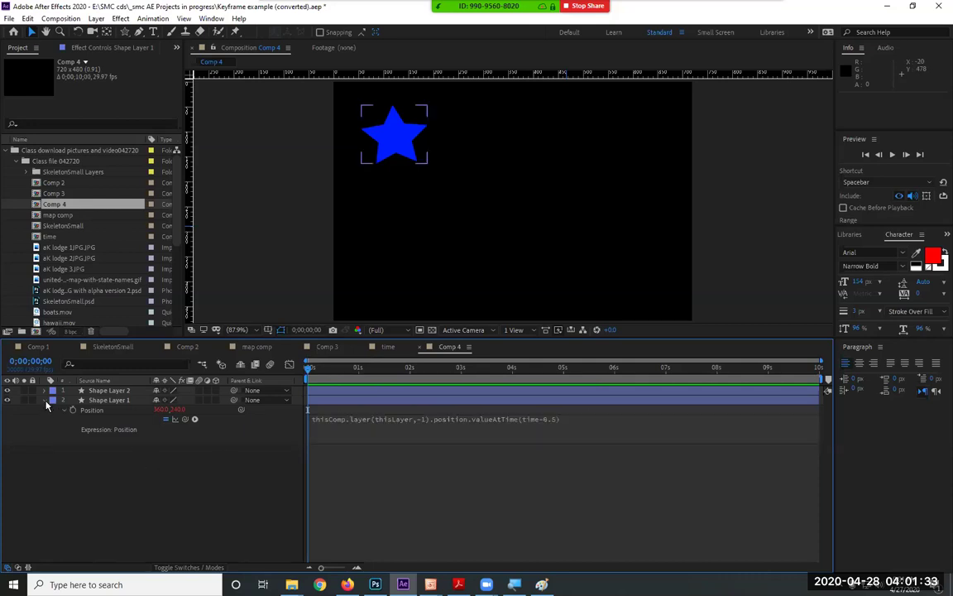
Preview the two stars moving in Comp 4, and return the time to the start of the composition
left_click(113, 394)
left_click(132, 433)
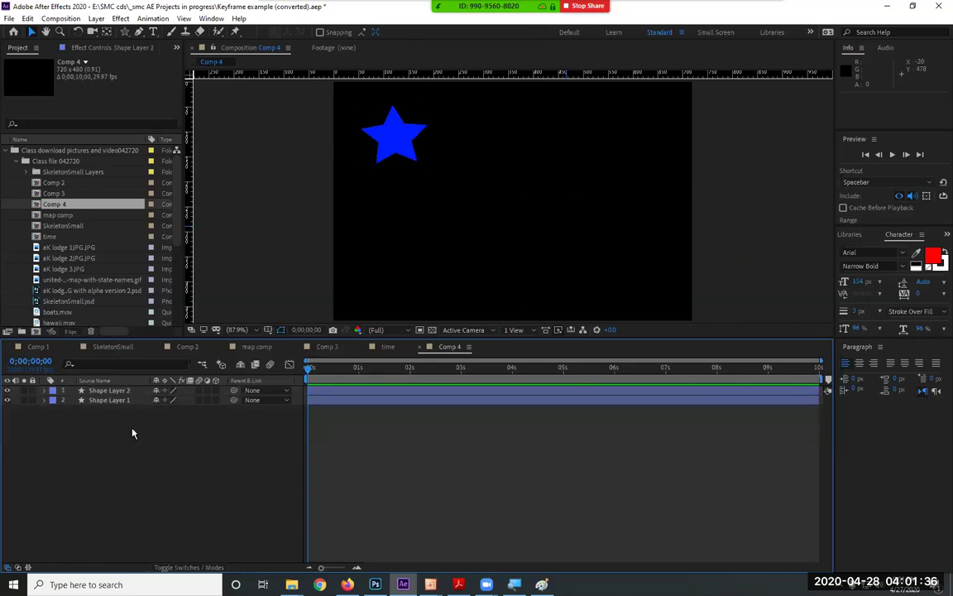
key("space")
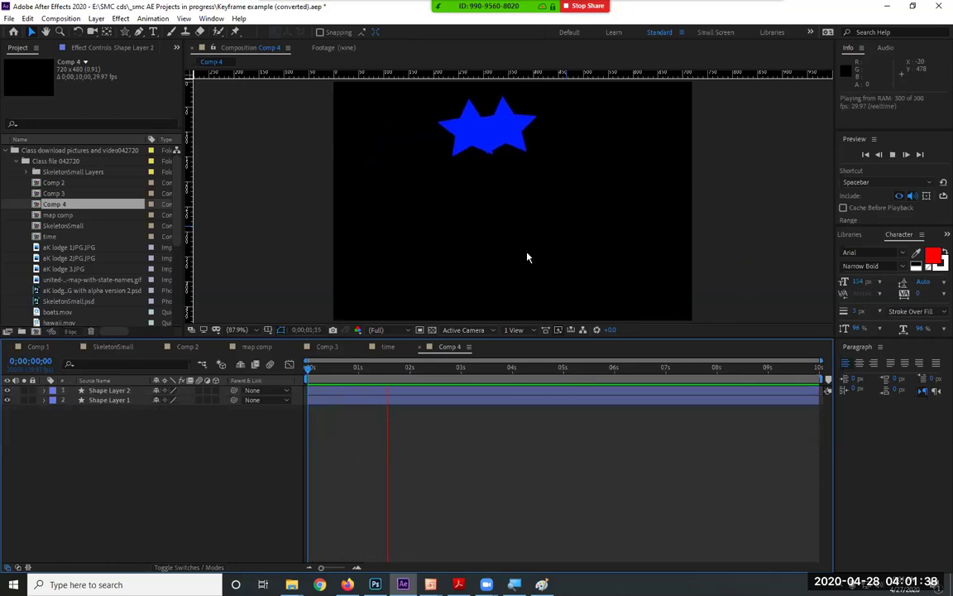
left_click(488, 132)
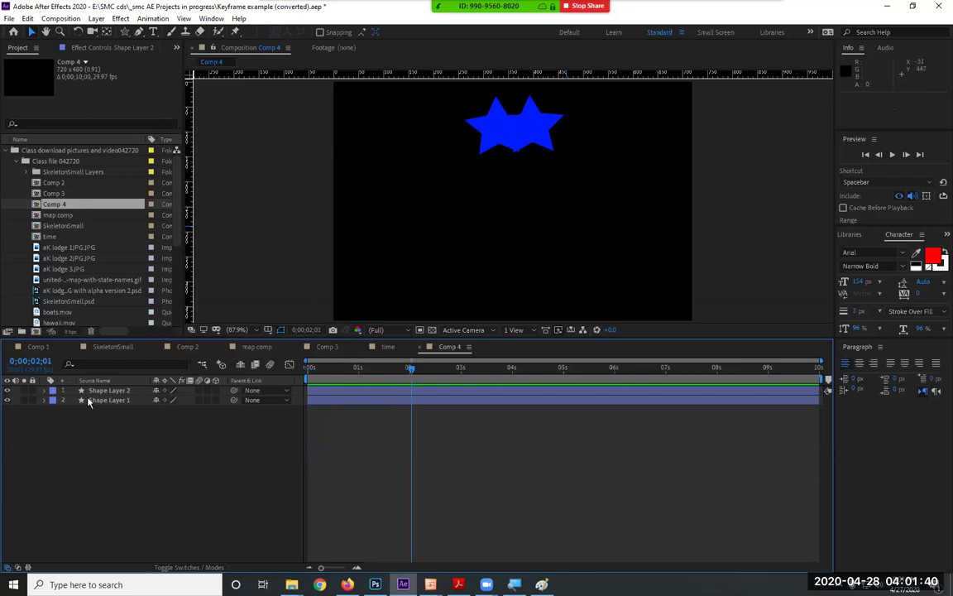
left_click(113, 394)
left_click(85, 410)
left_click_drag(356, 368, 310, 368)
Reset Shape Layer 1's Position expression to the default transform.position and inspect the layer's Transform properties
left_click(100, 400)
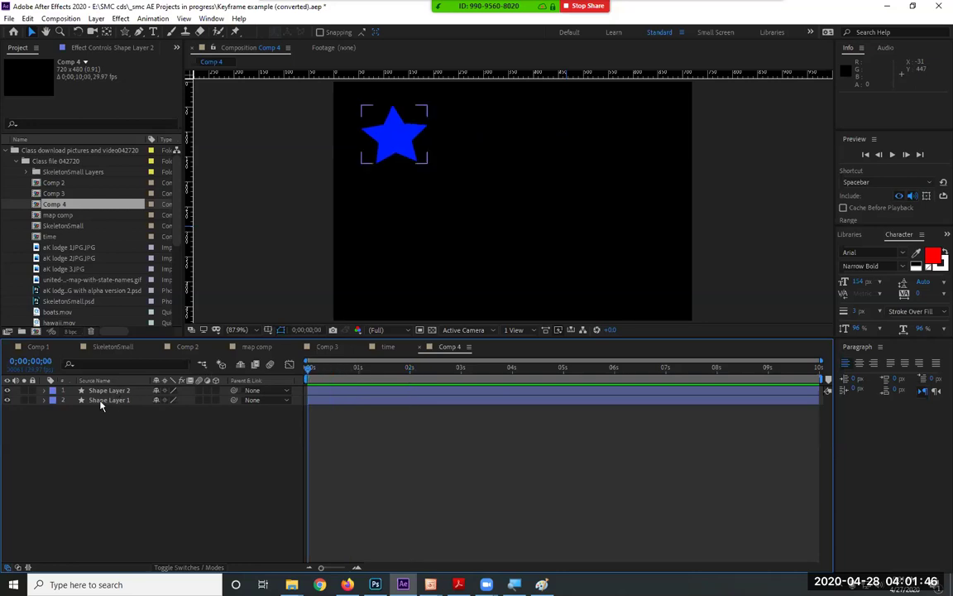
key("p")
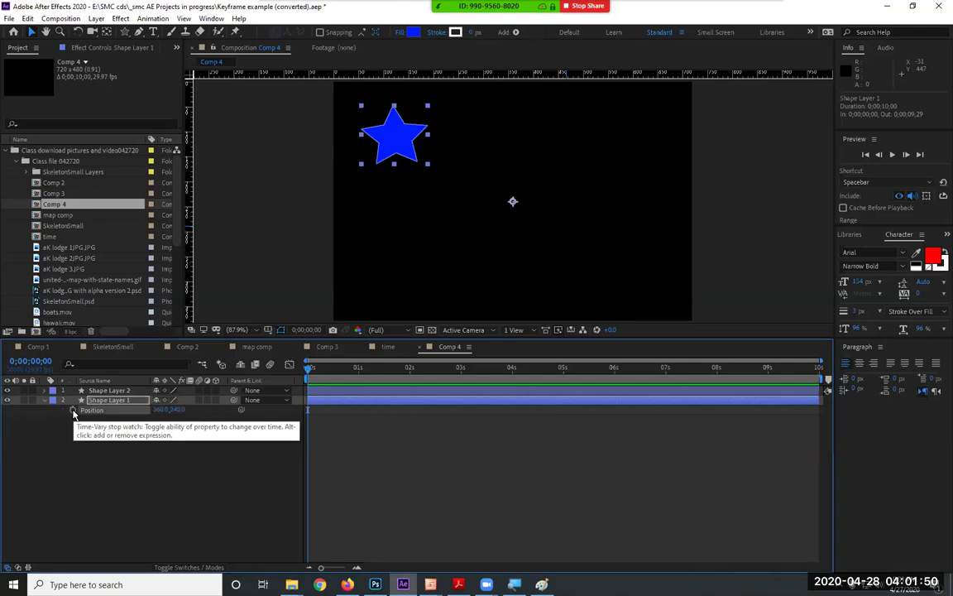
left_click(74, 411, "alt")
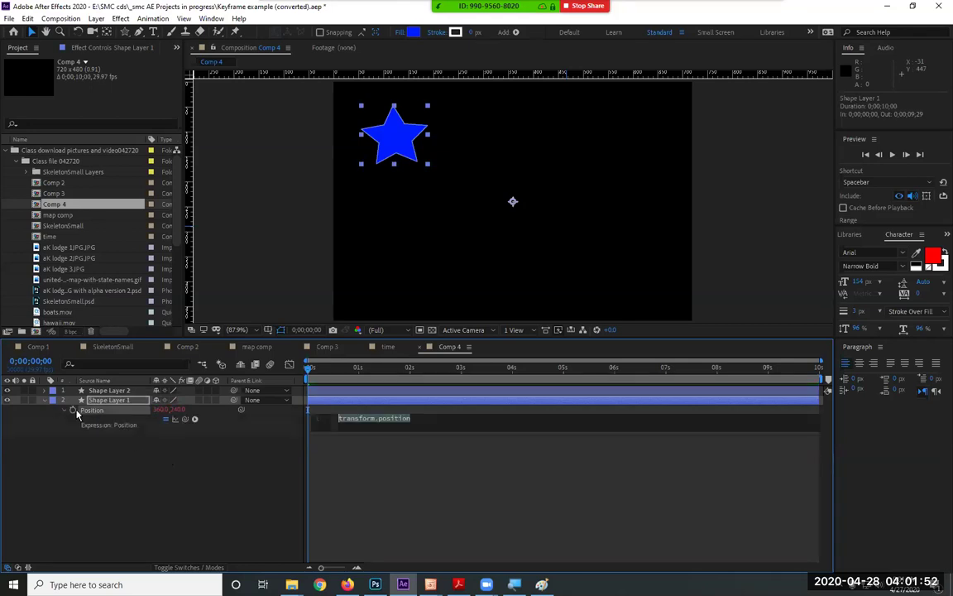
left_click(190, 480)
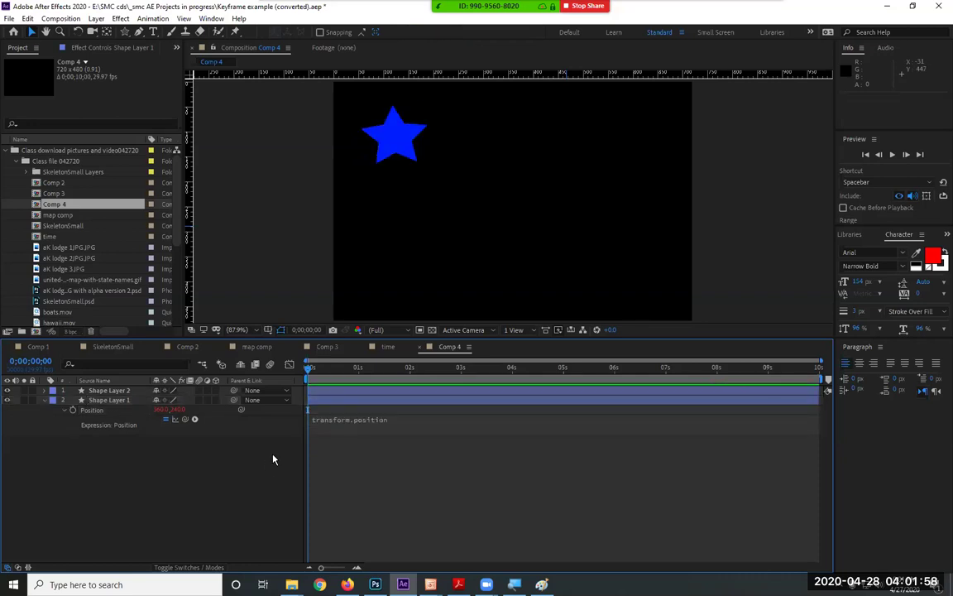
left_click(104, 399)
right_click(49, 401)
left_click(46, 401)
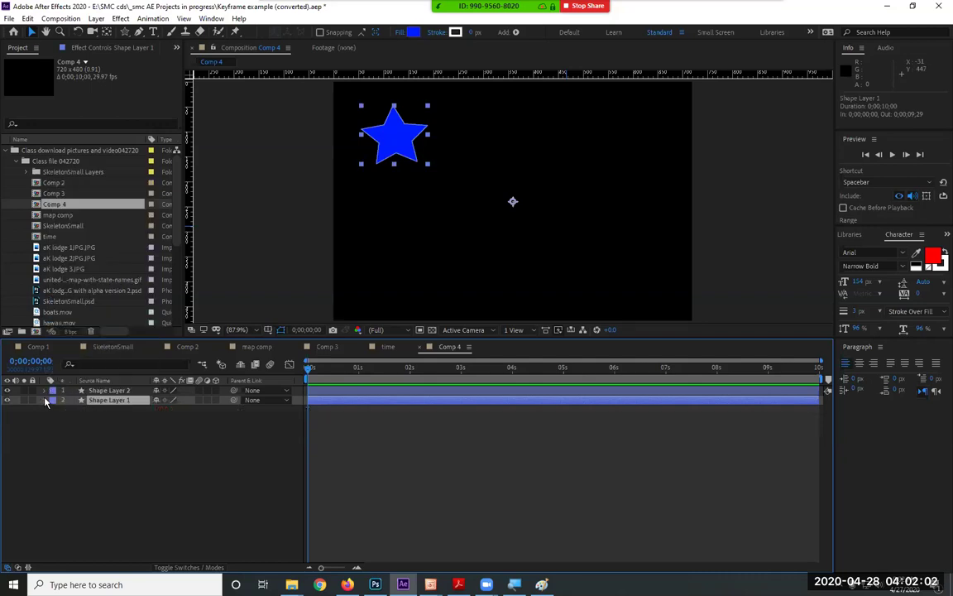
left_click(46, 400)
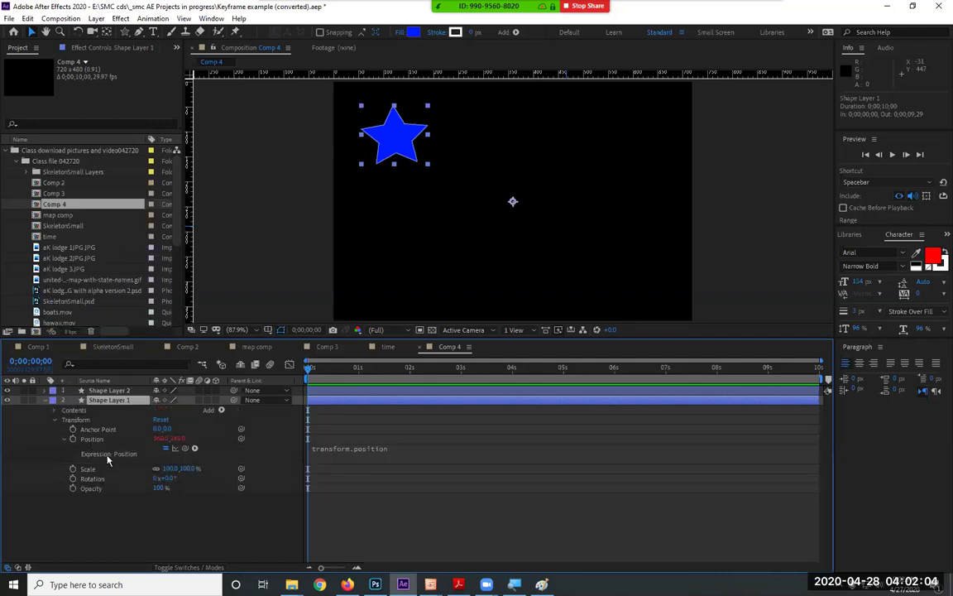
left_click(91, 439)
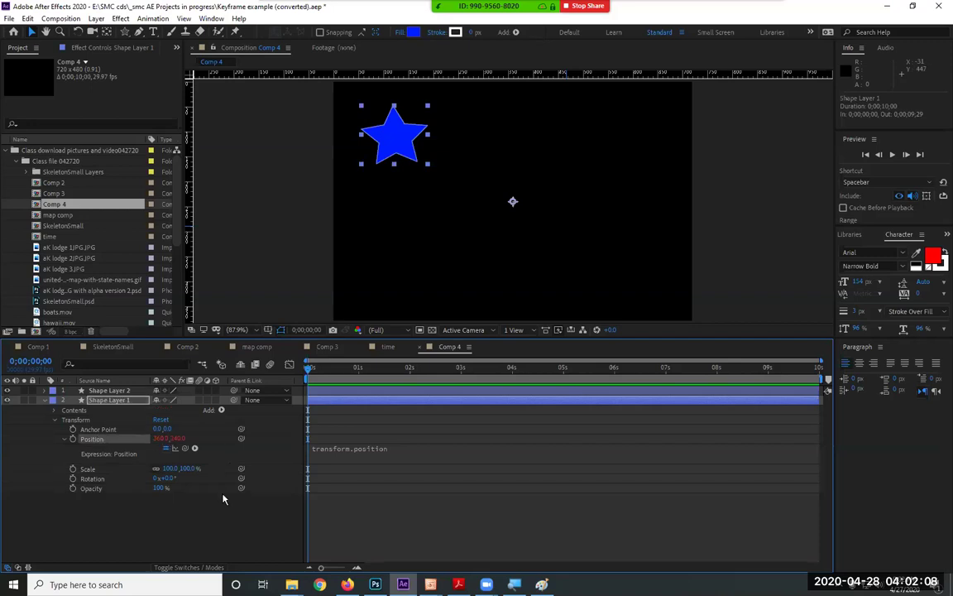
Undo the expression changes on Shape Layer 1's Position, checking the stars' motion in between
key("ctrl+z")
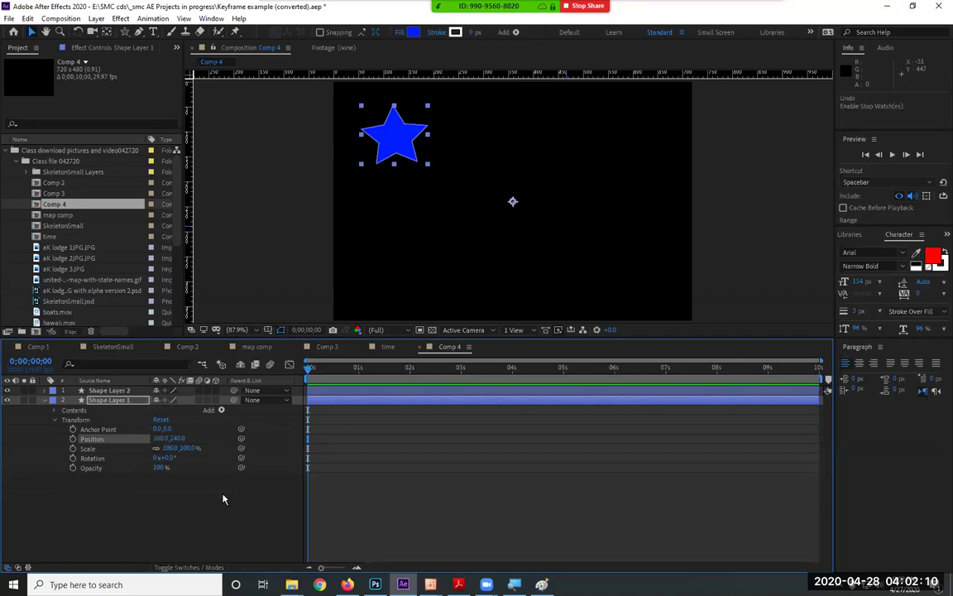
left_click(55, 421)
key("space")
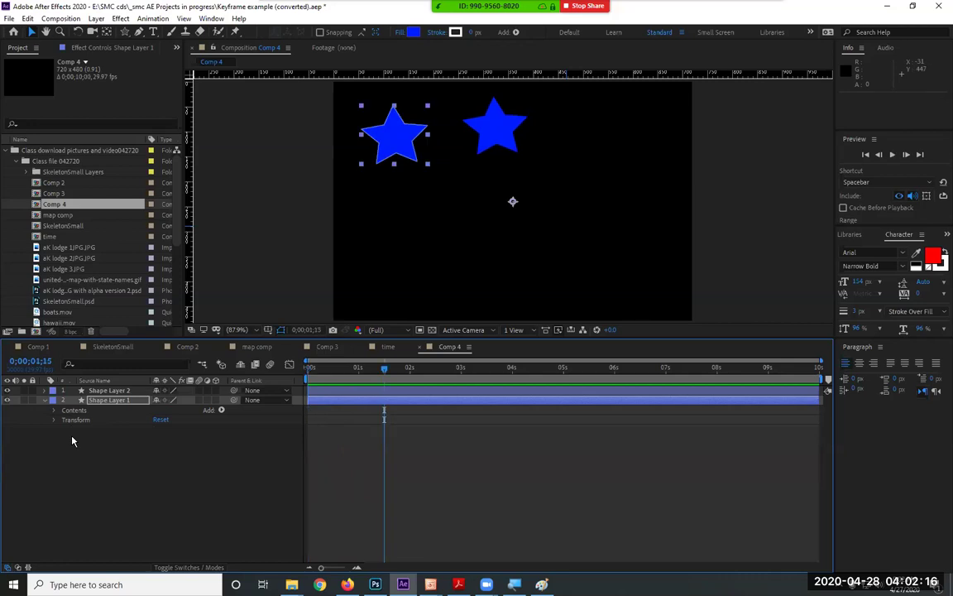
key("ctrl+z")
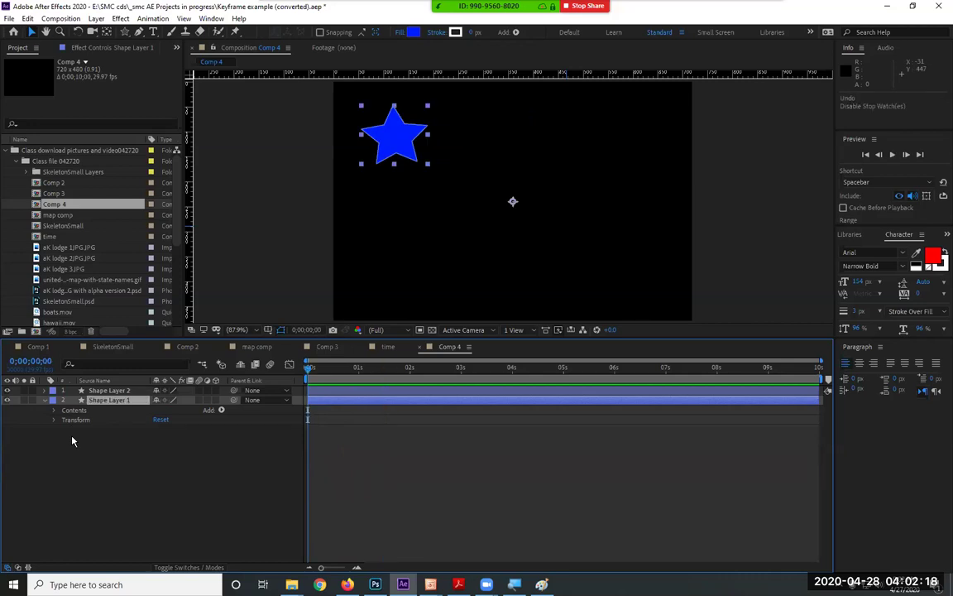
Change the delay in Shape Layer 1's Position expression to valueAtTime(time-1) and scrub Comp 4 to check it
key("space")
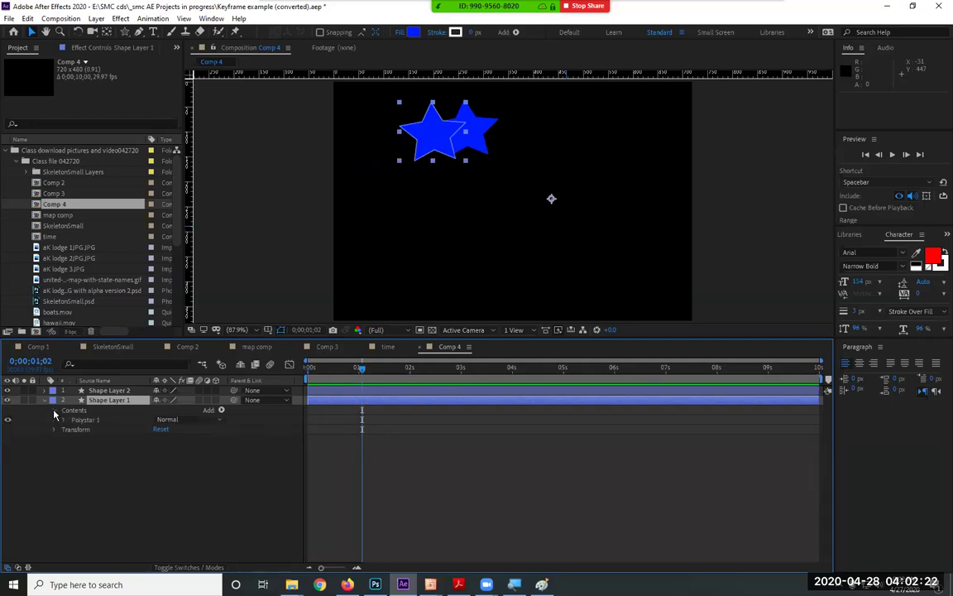
left_click(55, 420)
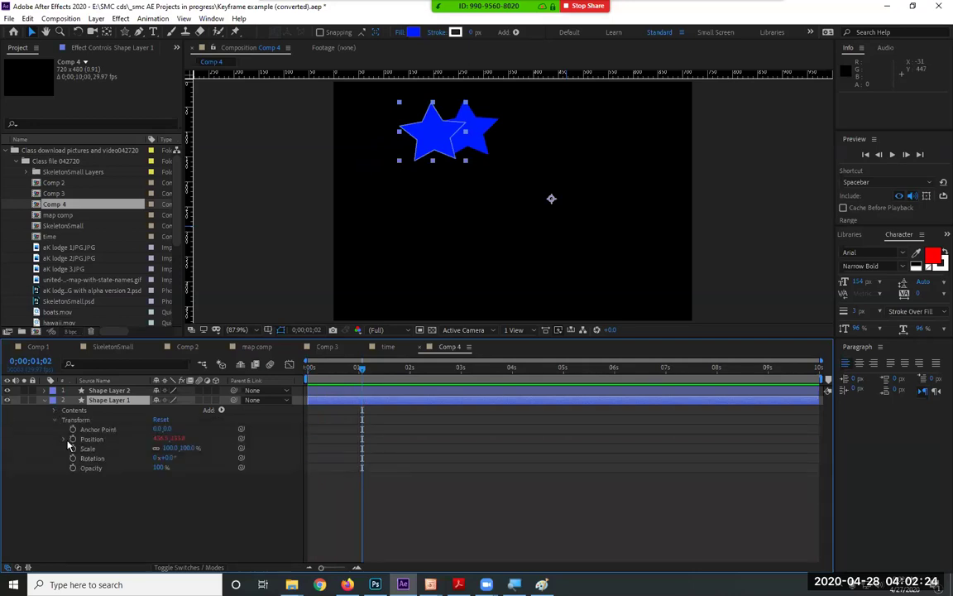
left_click(65, 439)
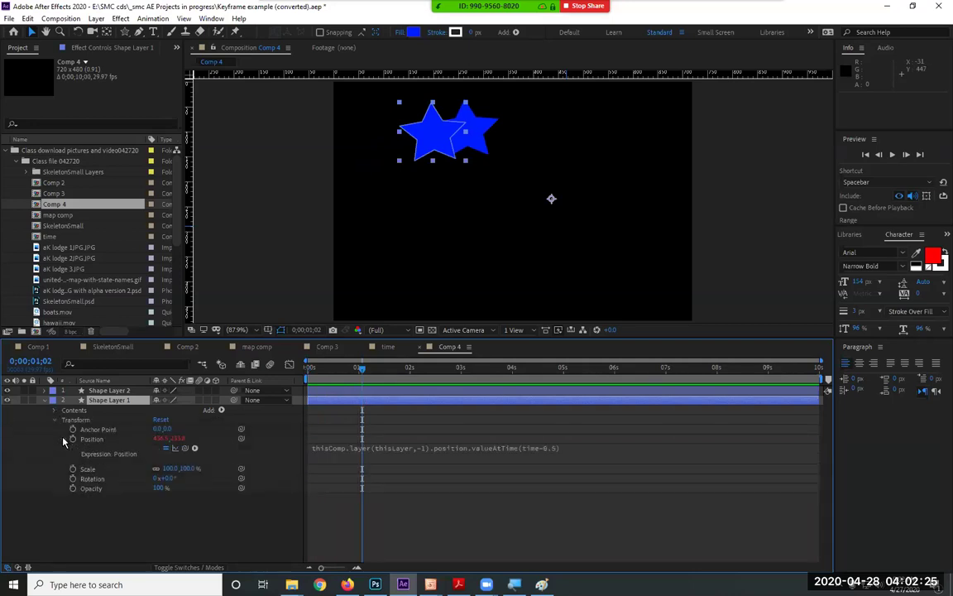
left_click(407, 447)
left_click(560, 447)
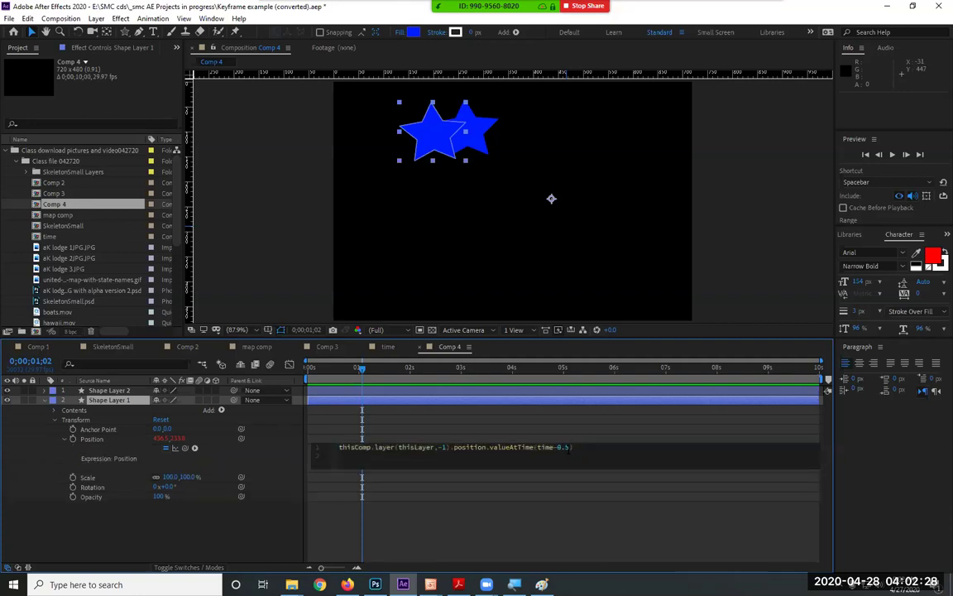
double_click(562, 446)
left_click(562, 508)
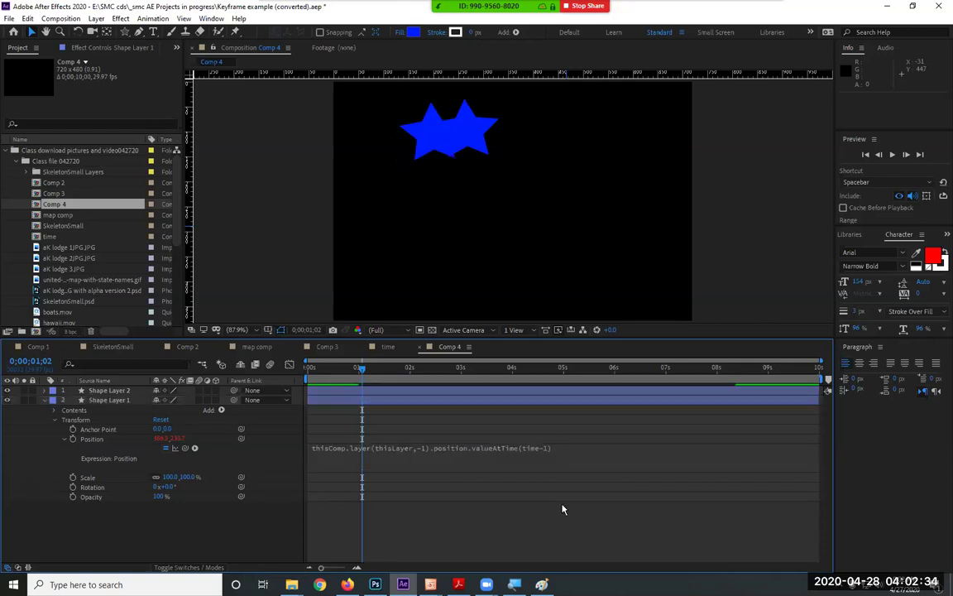
left_click_drag(362, 376, 411, 370)
key("Home")
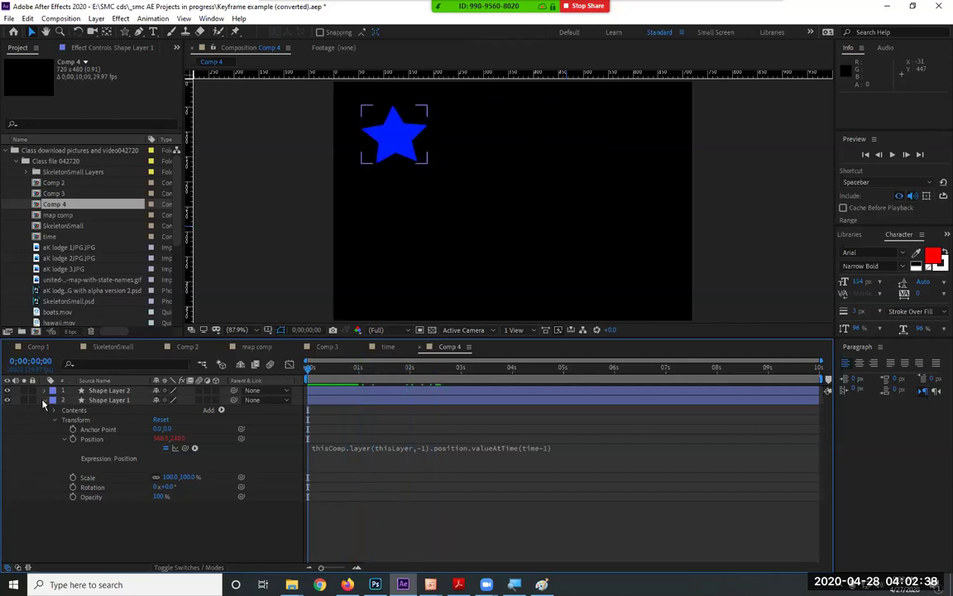
Duplicate Shape Layer 1 seven times in Comp 4 and preview the trail of stars
left_click(44, 401)
left_click(105, 400)
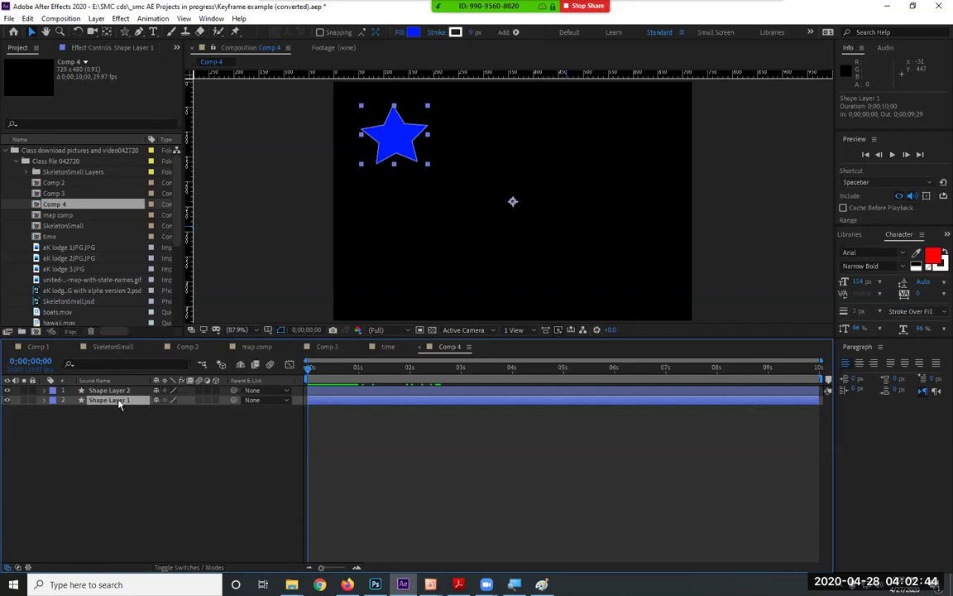
key("ctrl+d")
key("ctrl+d")
key("ctrl+d")
key("ctrl+d")
key("ctrl+d")
key("ctrl+d")
key("ctrl+d")
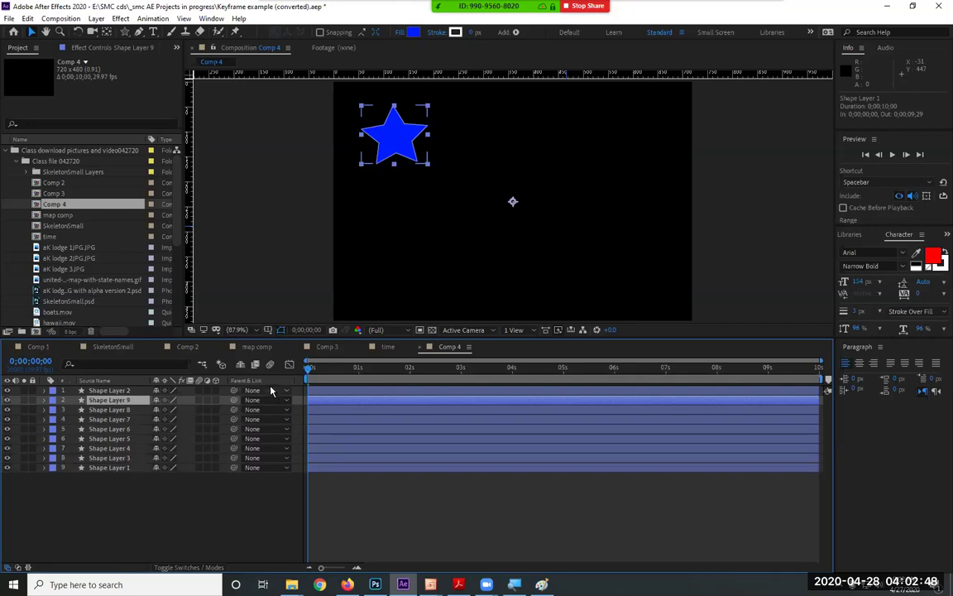
key("space")
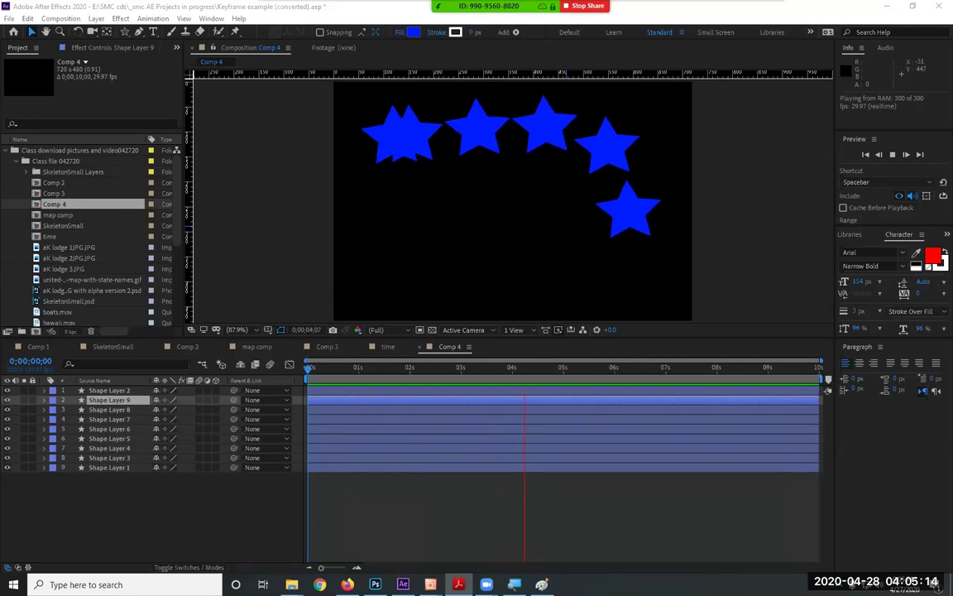
Switch to Acrobat Reader, review the first page of expressions basic.pdf, and return to After Effects
key("alt+Tab")
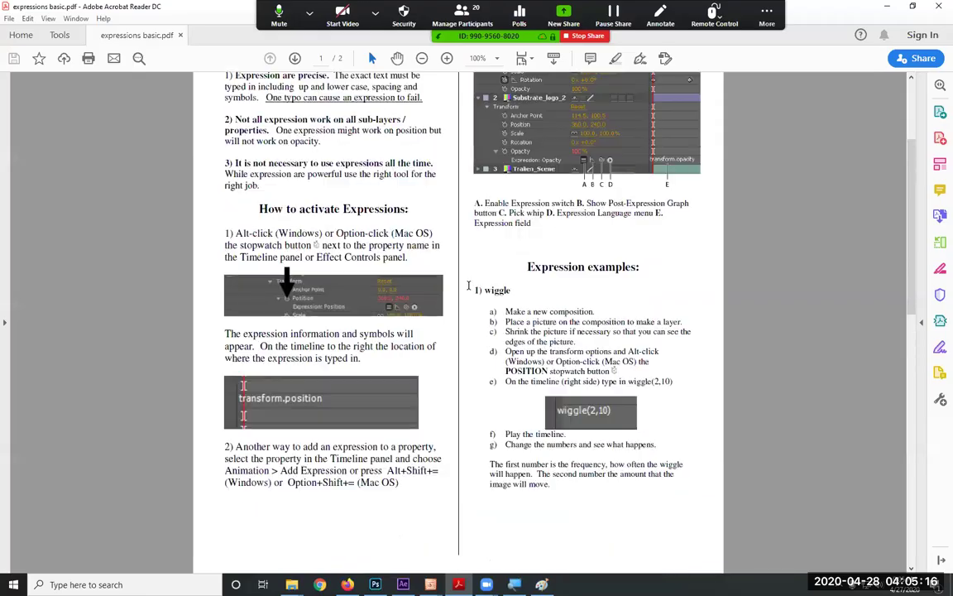
left_click_drag(415, 116, 497, 124)
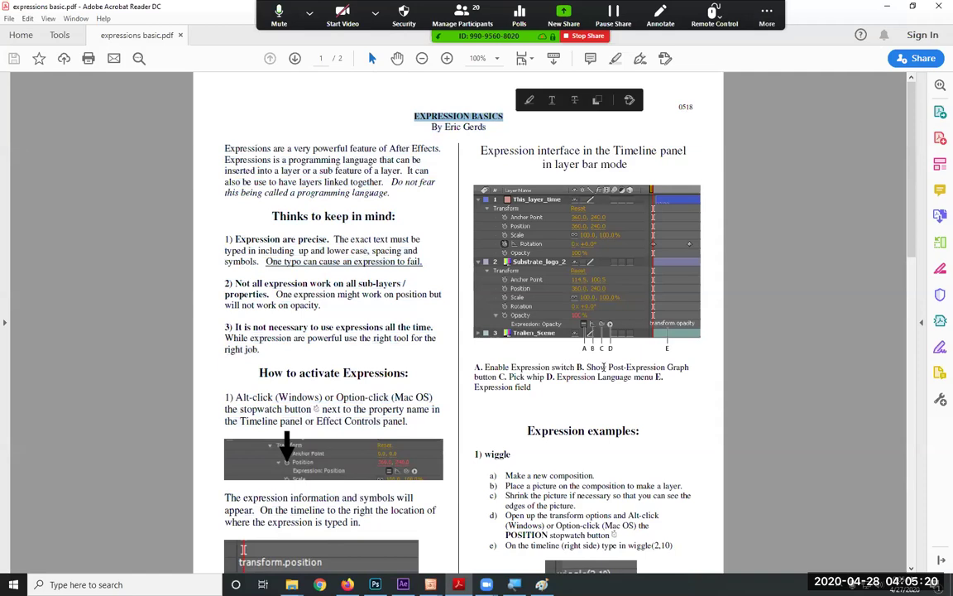
scroll(357, 198, "down", 3)
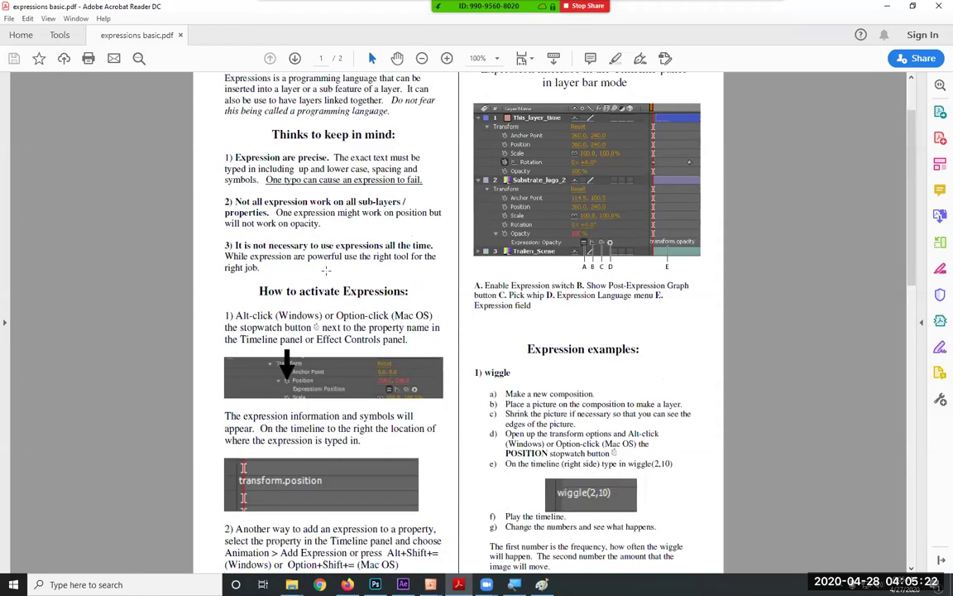
scroll(326, 508, "down", 1)
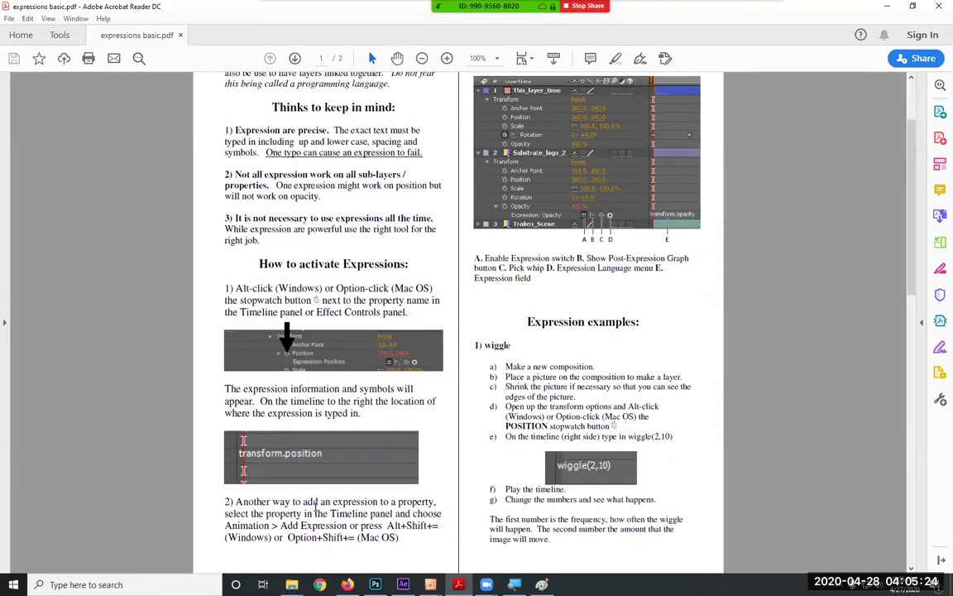
scroll(636, 275, "up", 1)
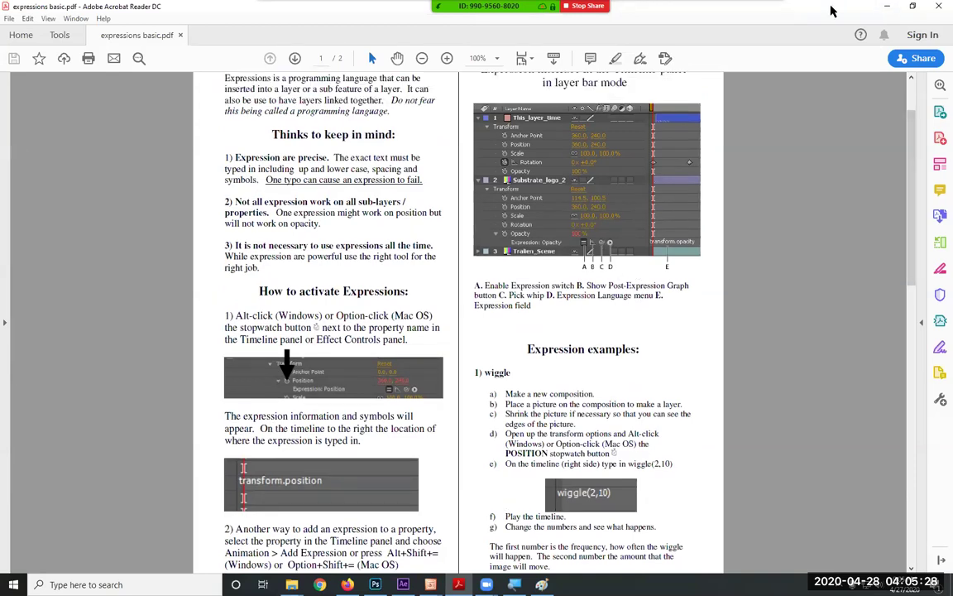
left_click(888, 10)
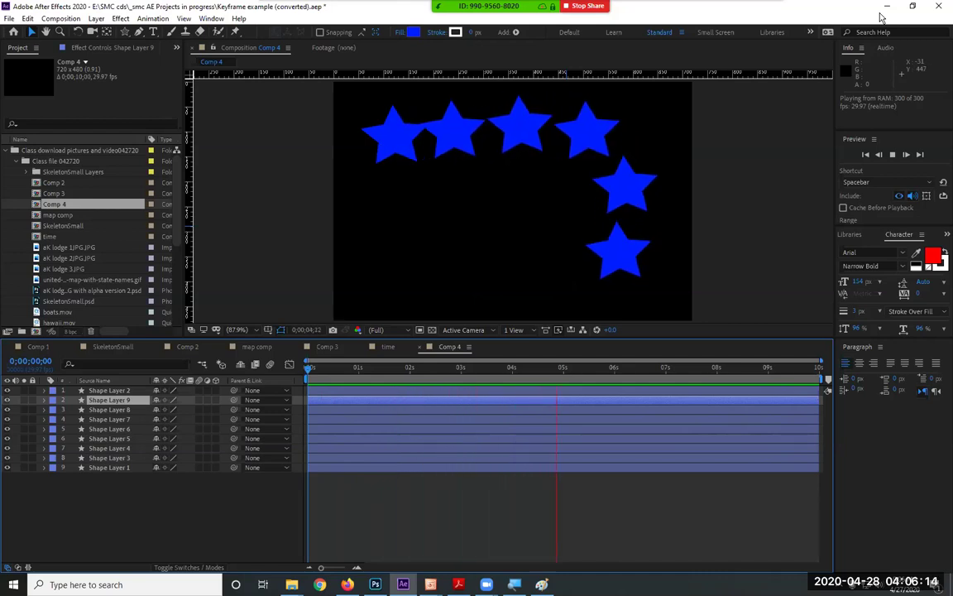
Stop Comp 4's preview, return it to the start, and collapse the Class file 042720 project folder
key("space")
key("Home")
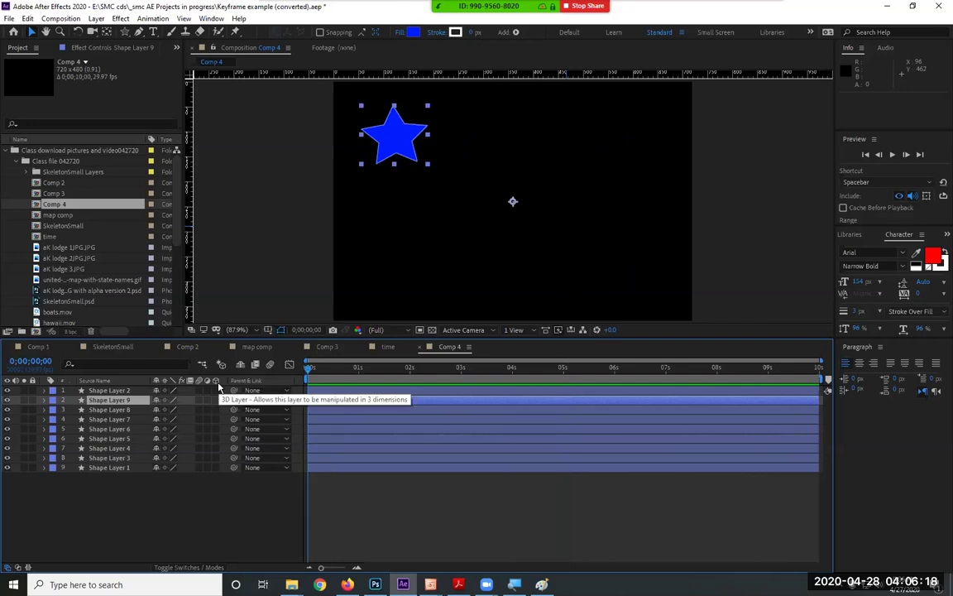
left_click(23, 164)
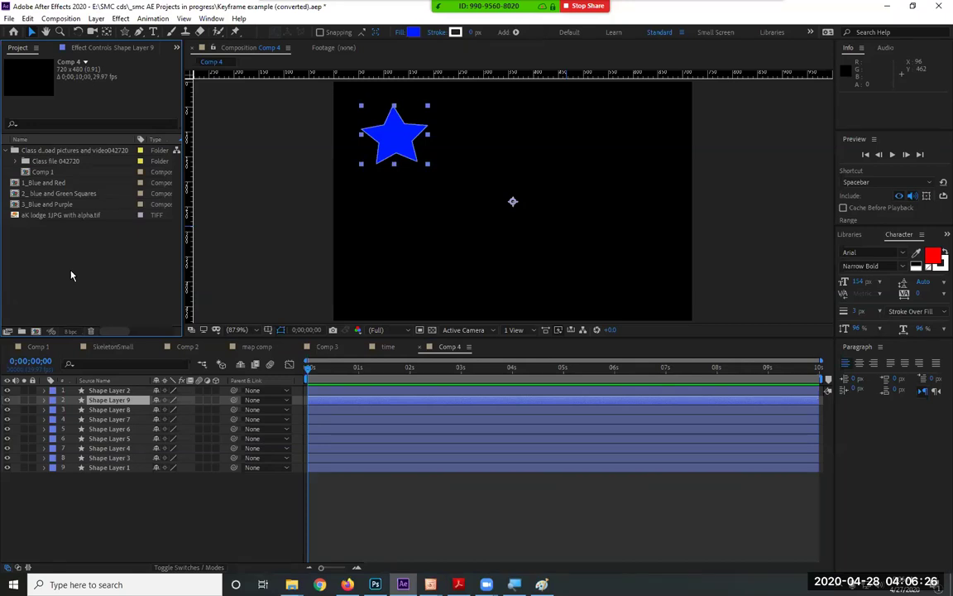
Preview the loopOut animation in the time composition and the wiggle animation in Comp 3
left_click(387, 346)
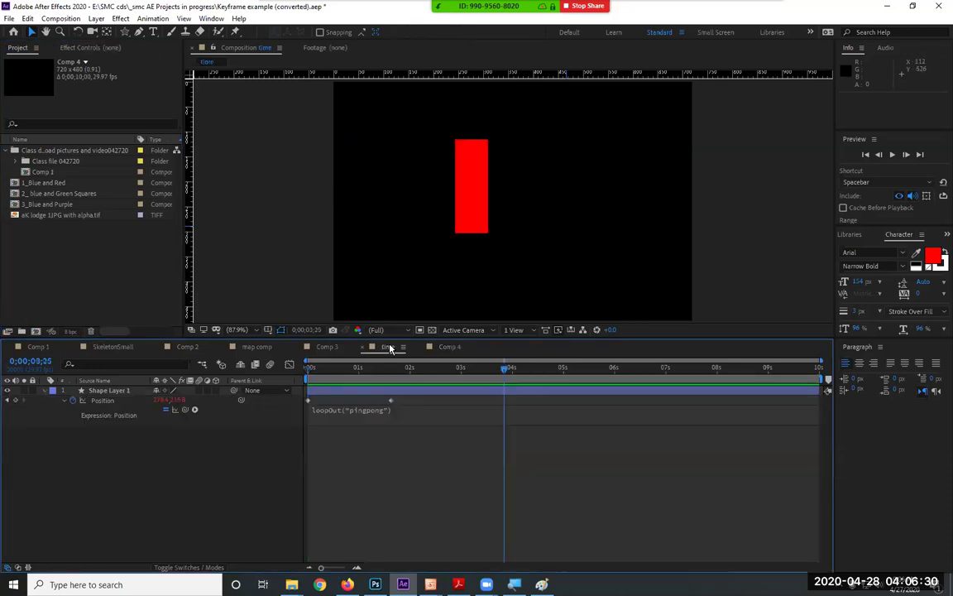
key("space")
left_click(327, 348)
key("space")
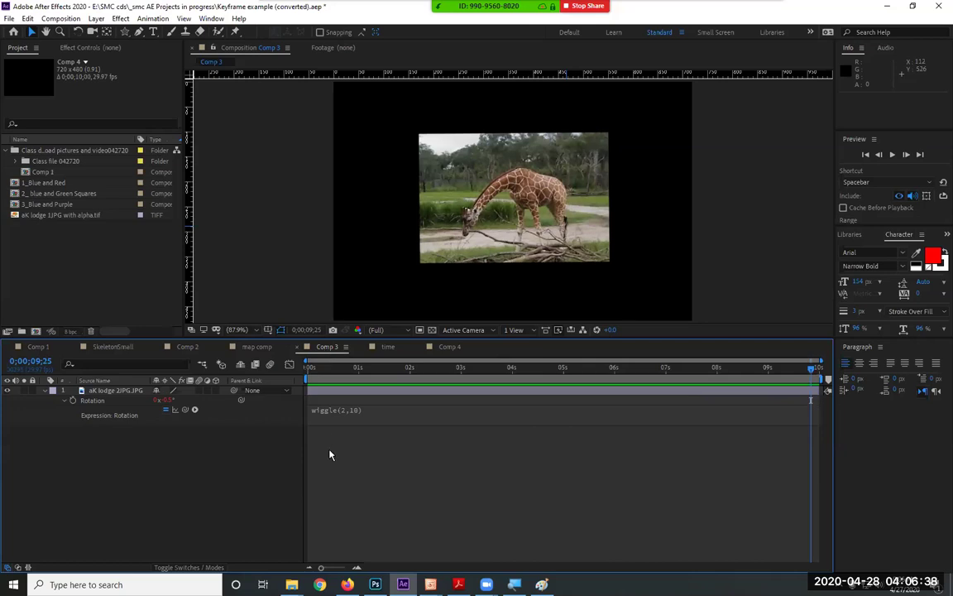
Inspect the wiggle(2,10) Rotation expression in Comp 3 and display the Wiggler for comparison
left_click(312, 410)
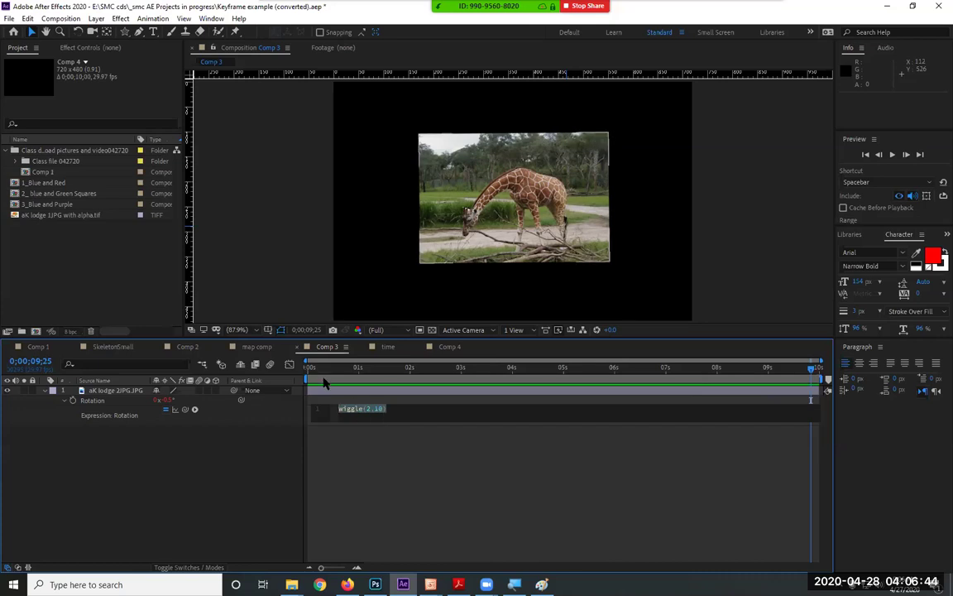
left_click(212, 18)
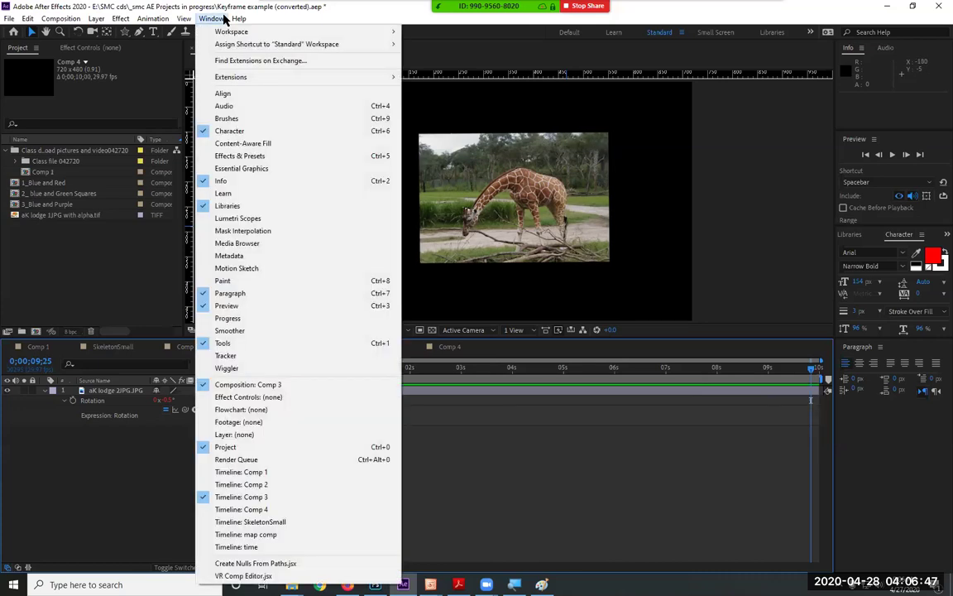
left_click(235, 371)
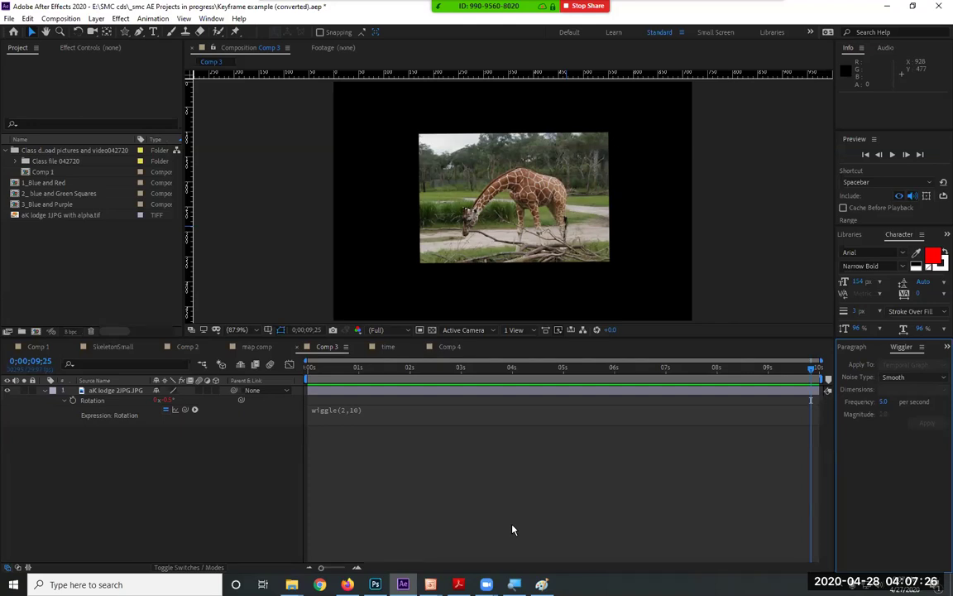
Open the 1_Blue and Red composition and reveal the Position keyframes of both square layers
left_click(364, 409)
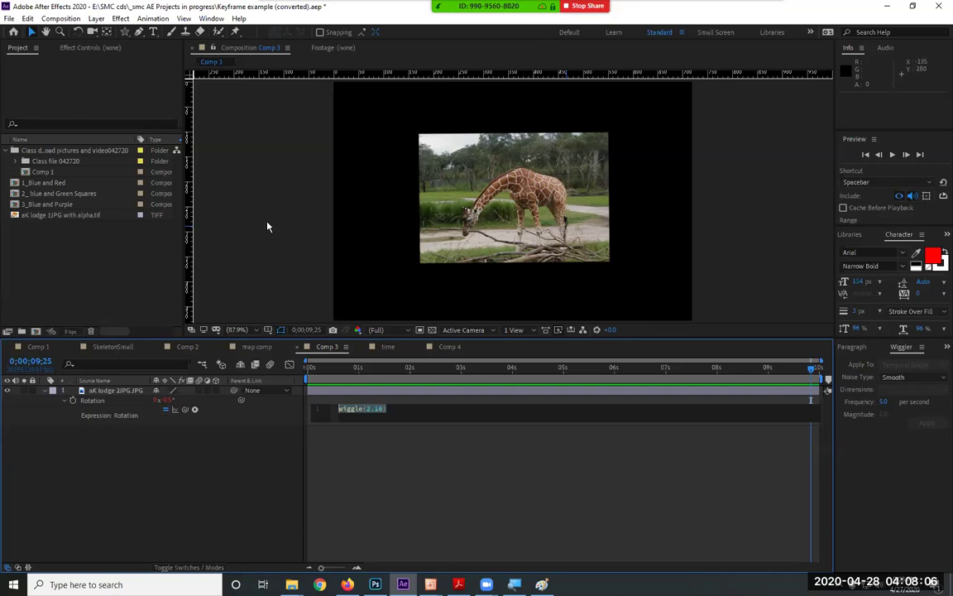
double_click(50, 186)
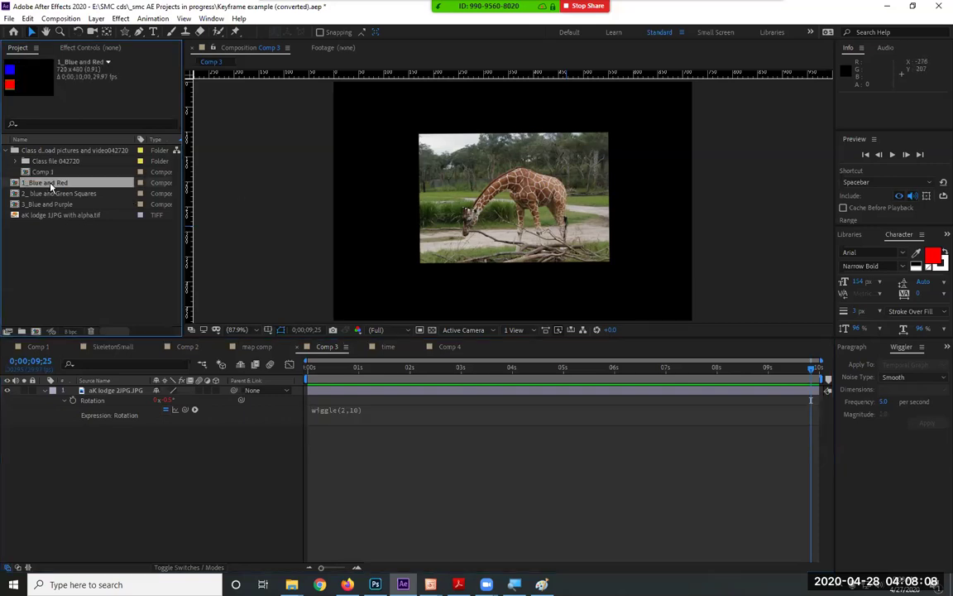
left_click_drag(129, 440, 58, 372)
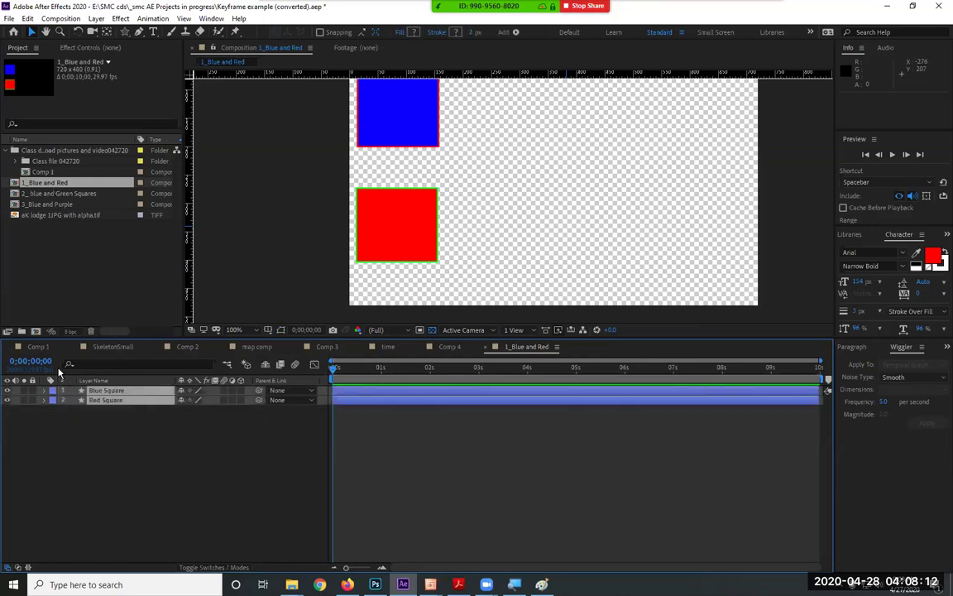
key("p")
left_click(179, 443)
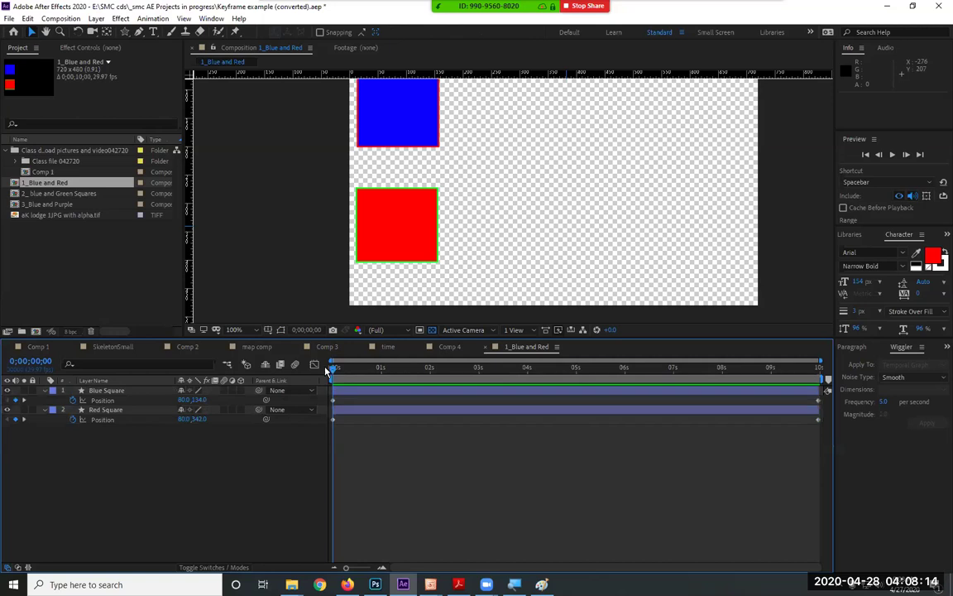
Scrub and preview the motion of both squares, and set the composition view's magnification to Fit up to 100%
left_click_drag(331, 369, 819, 389)
left_click_drag(767, 369, 238, 355)
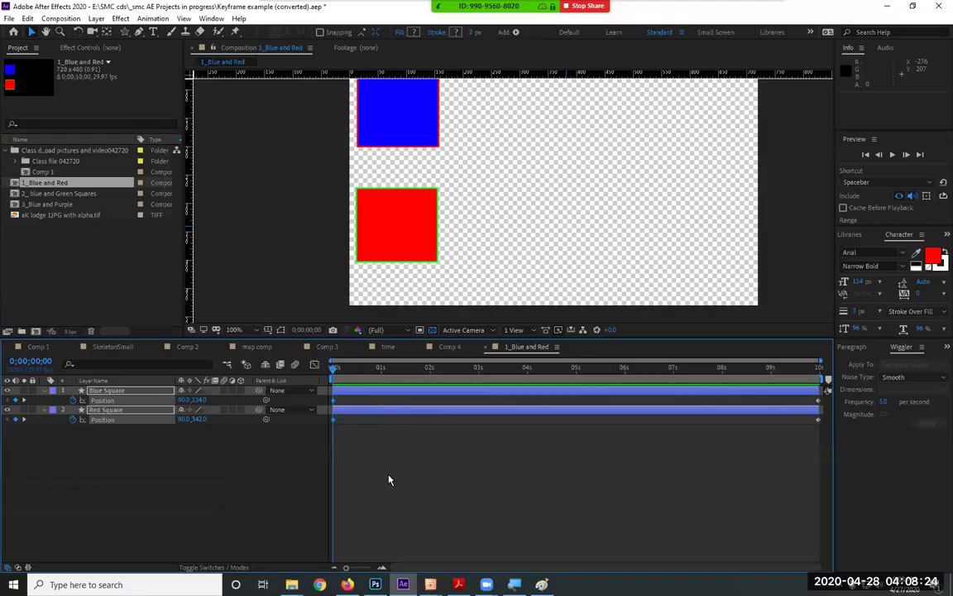
left_click(389, 480)
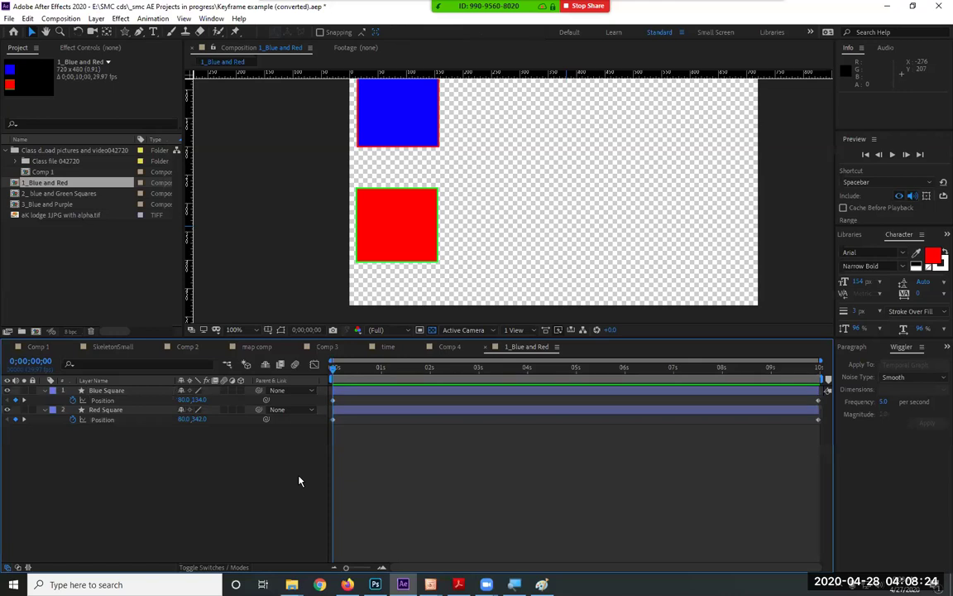
key("space")
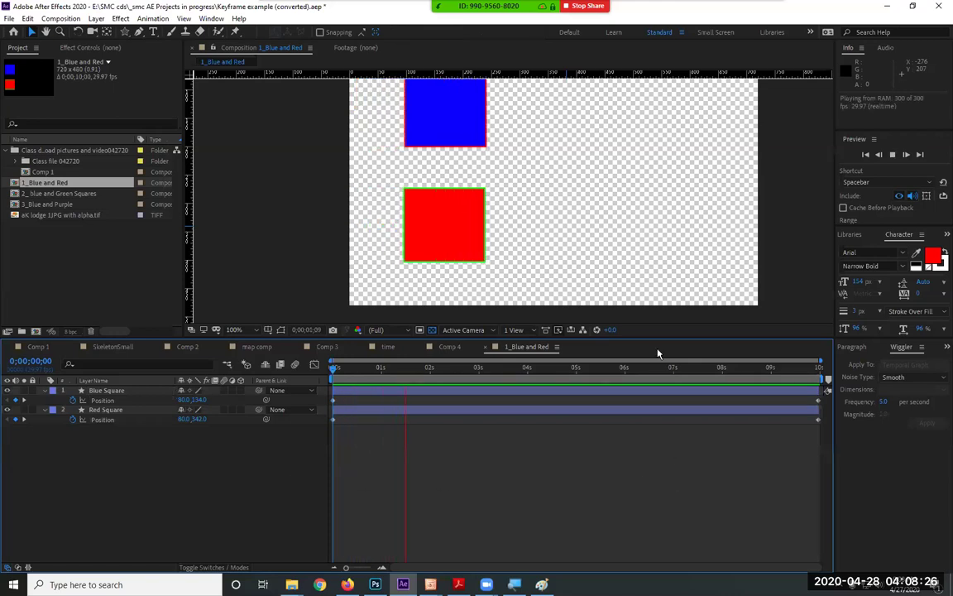
left_click(236, 330)
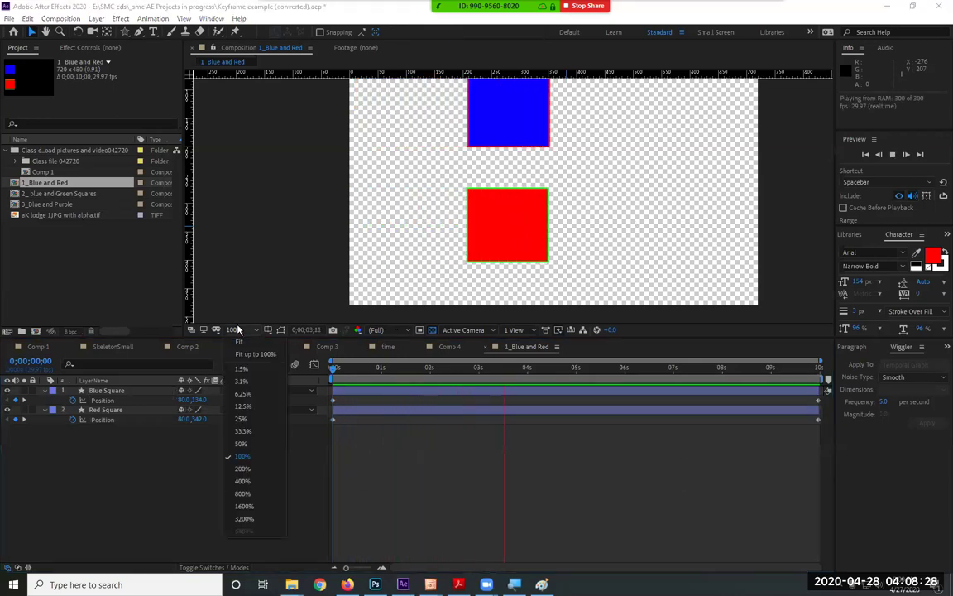
left_click(244, 354)
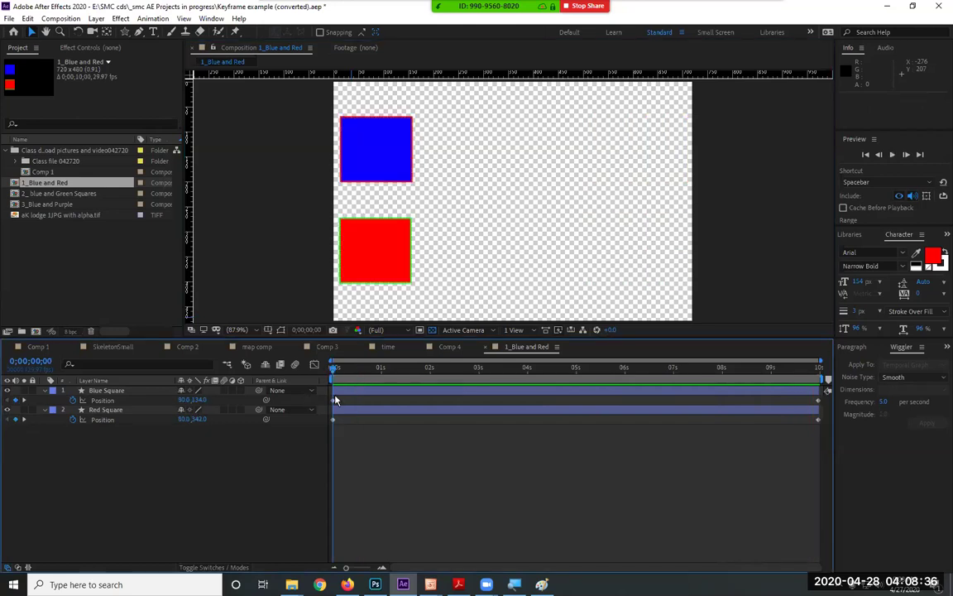
Apply Easy Ease to Blue Square's first and last Position keyframes and preview its motion against Red Square
left_click(470, 390)
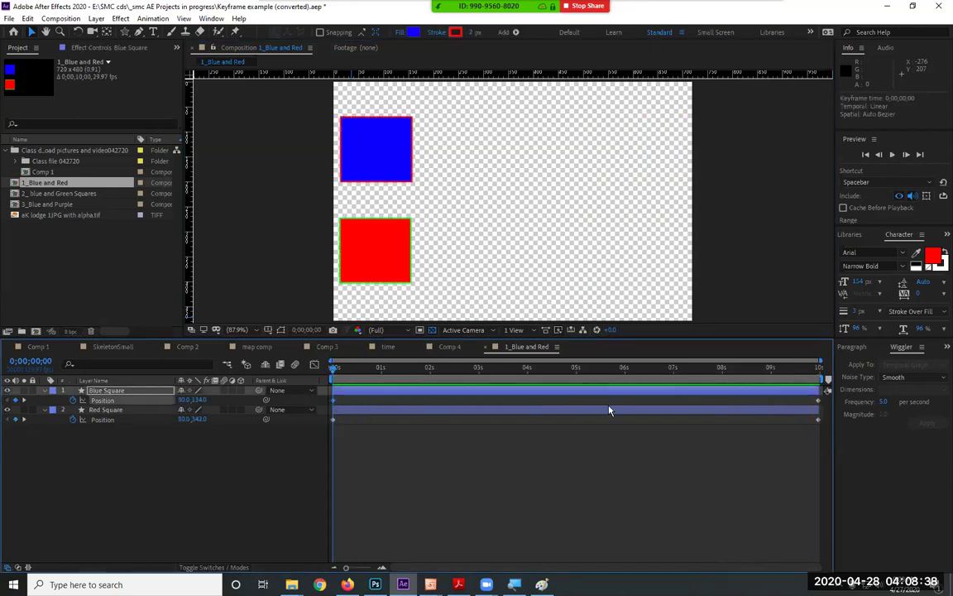
left_click(817, 401)
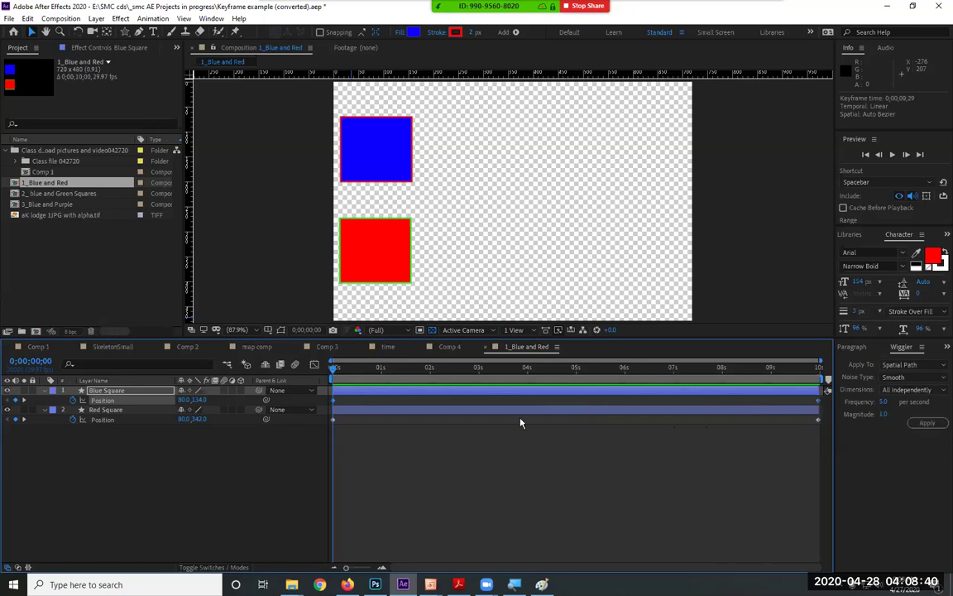
left_click(334, 401, "shift")
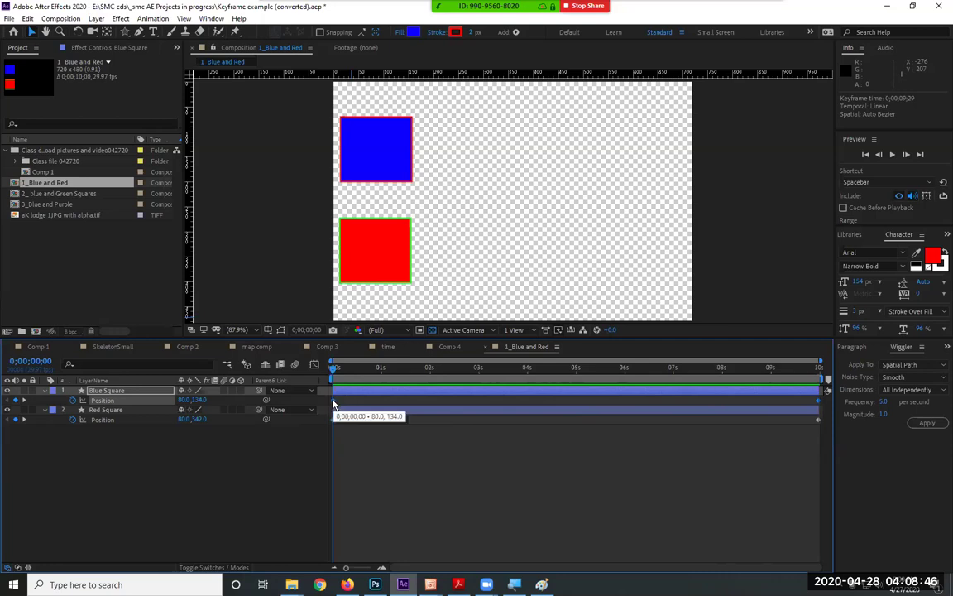
right_click(333, 402)
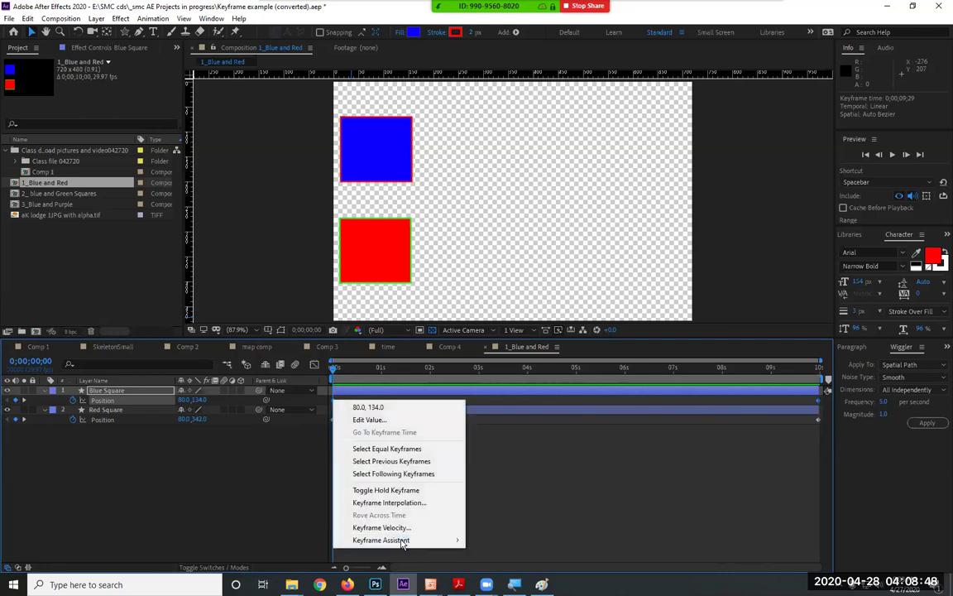
mouse_move(402, 540)
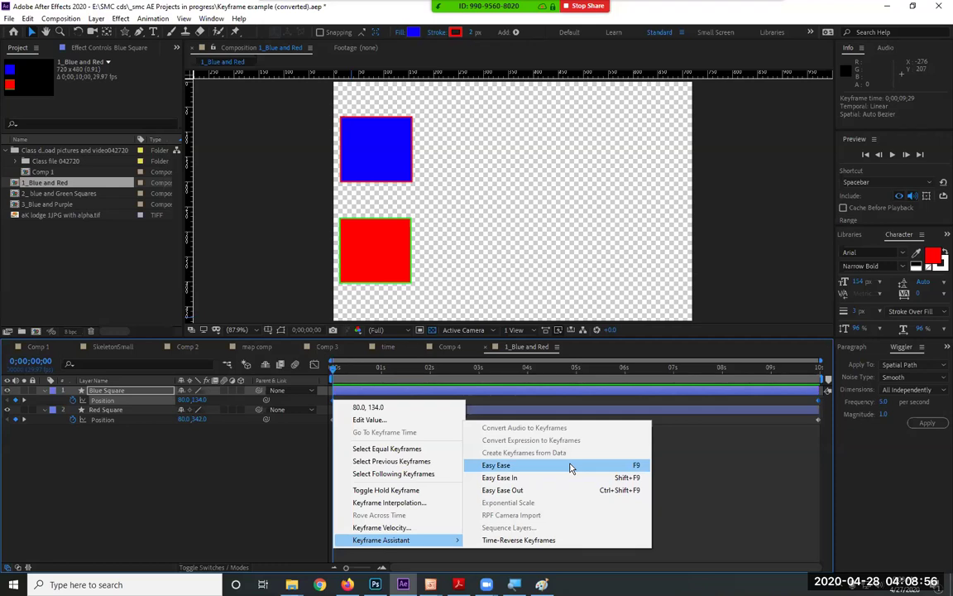
left_click(637, 471)
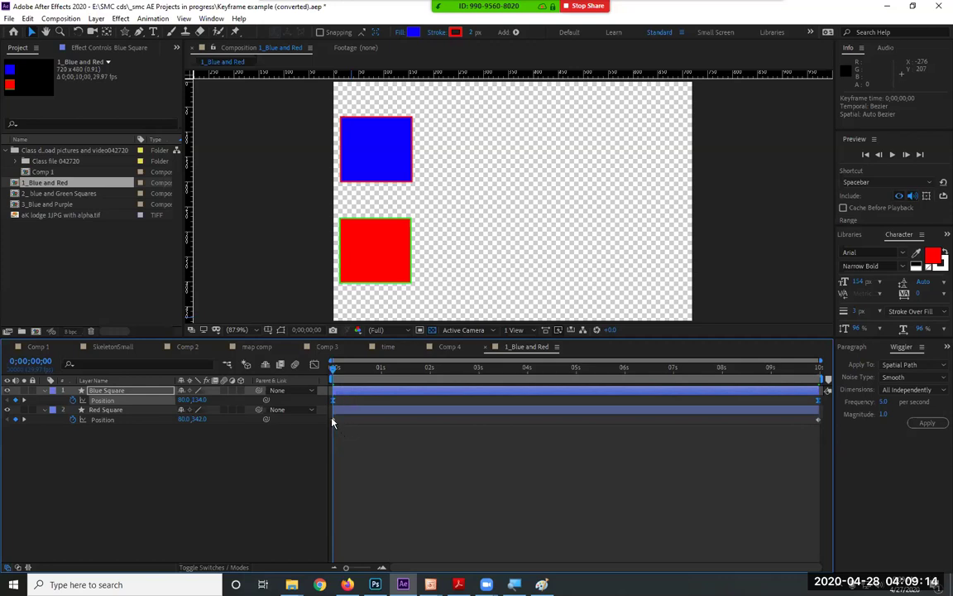
left_click(283, 508)
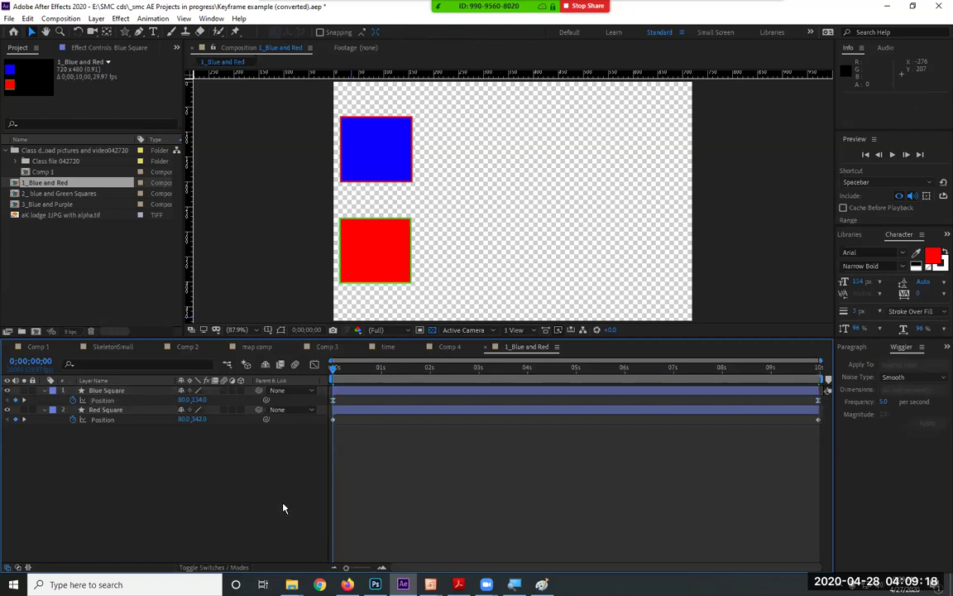
key("space")
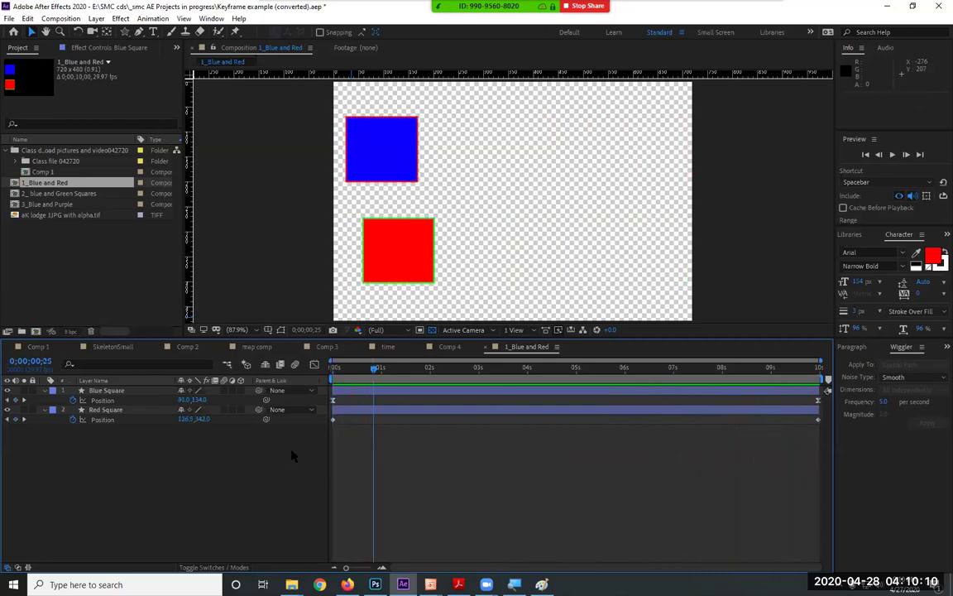
Show the Graph Editor, collapse Red Square's properties, and display the speed graph of Blue Square's Position
left_click(217, 567)
left_click(218, 568)
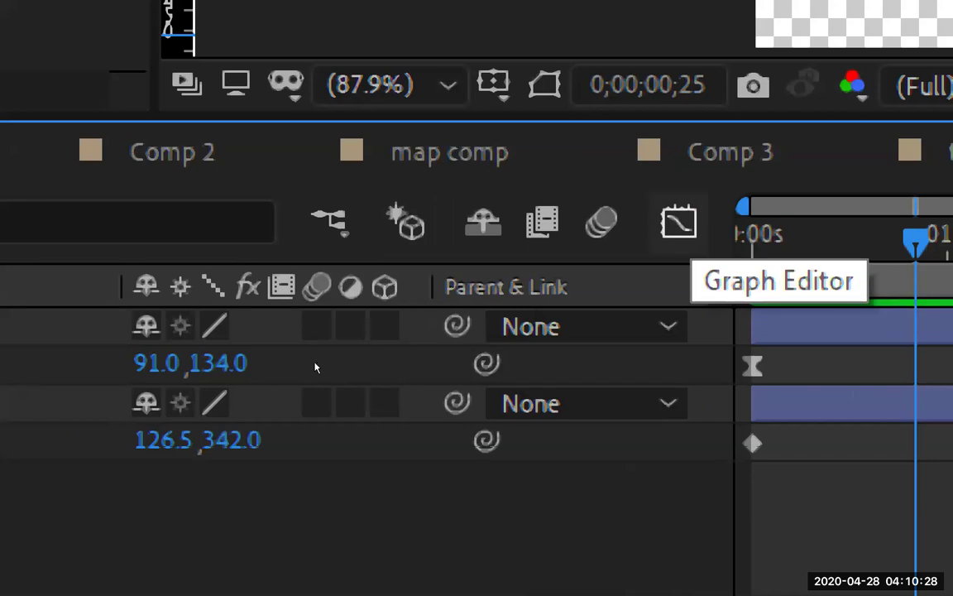
key("shift+F3")
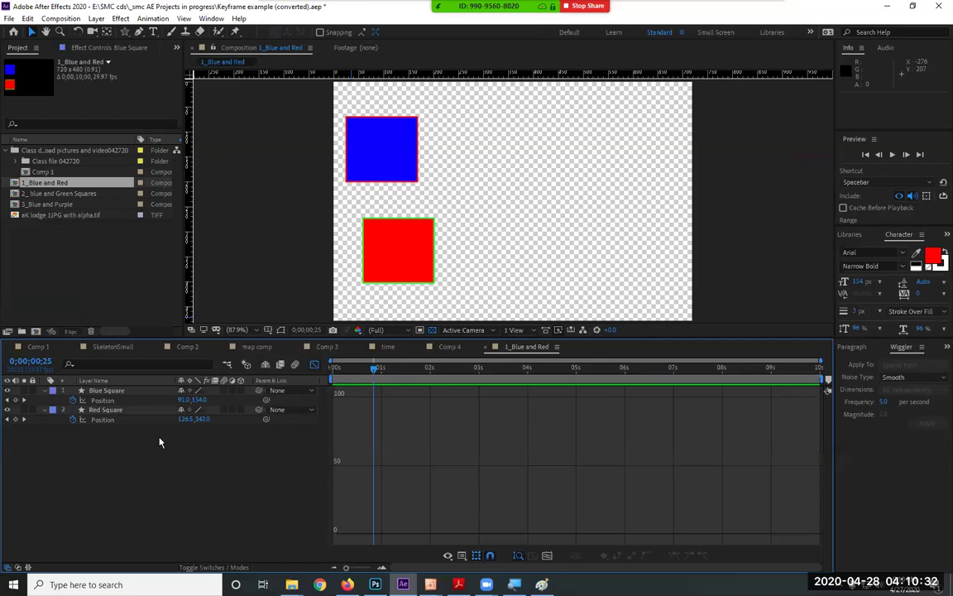
left_click(45, 410)
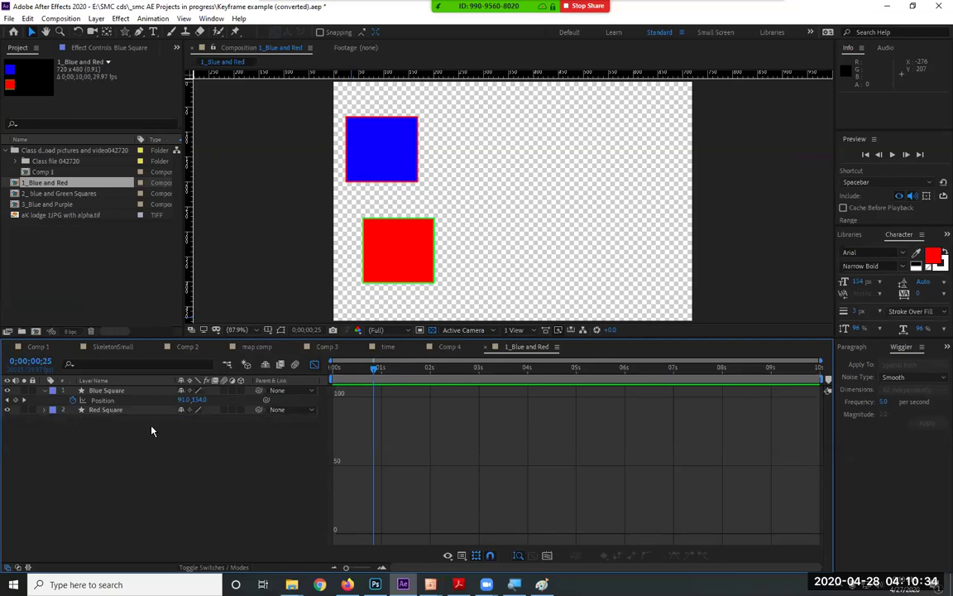
left_click(124, 390)
key("space")
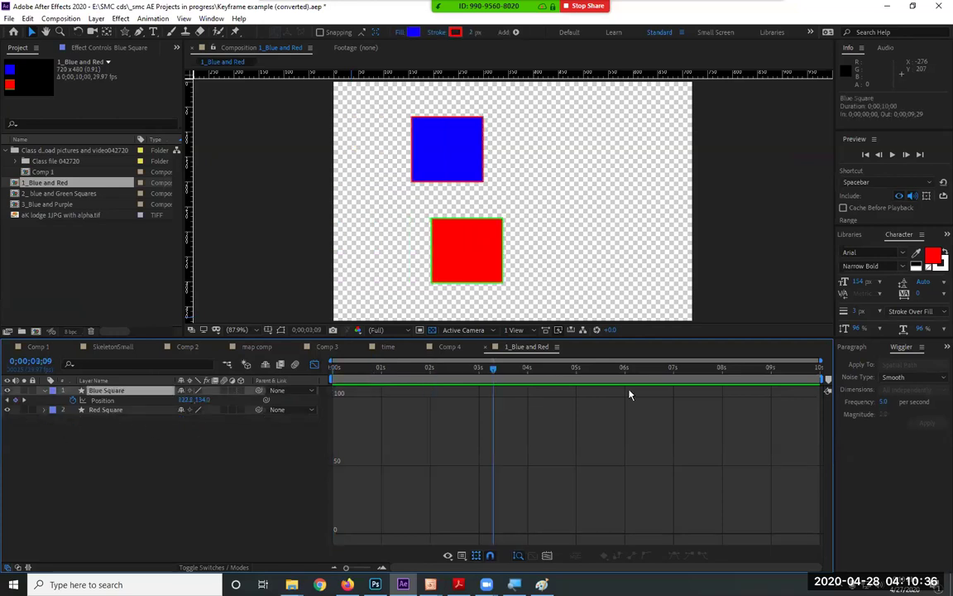
key("space")
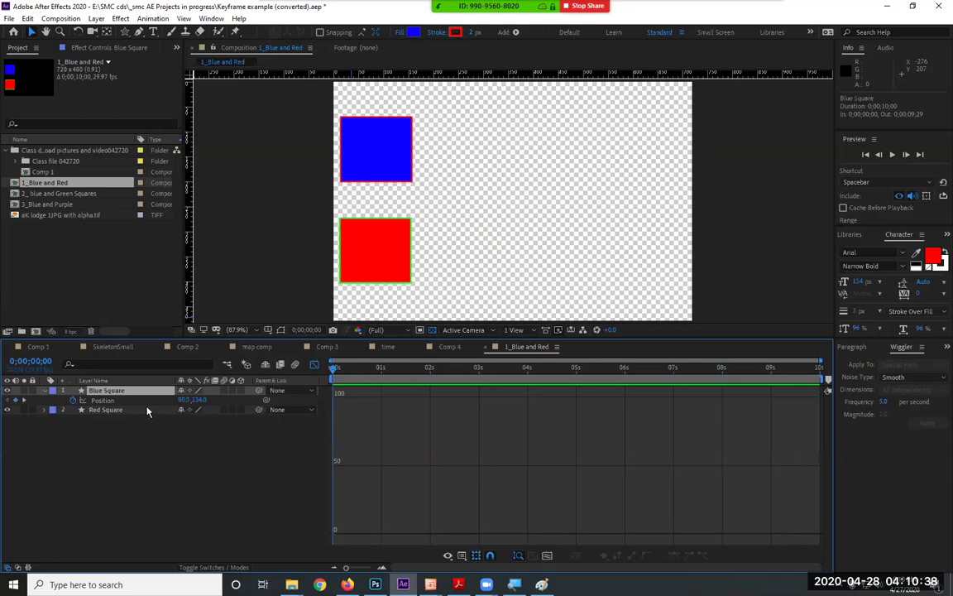
left_click(97, 401)
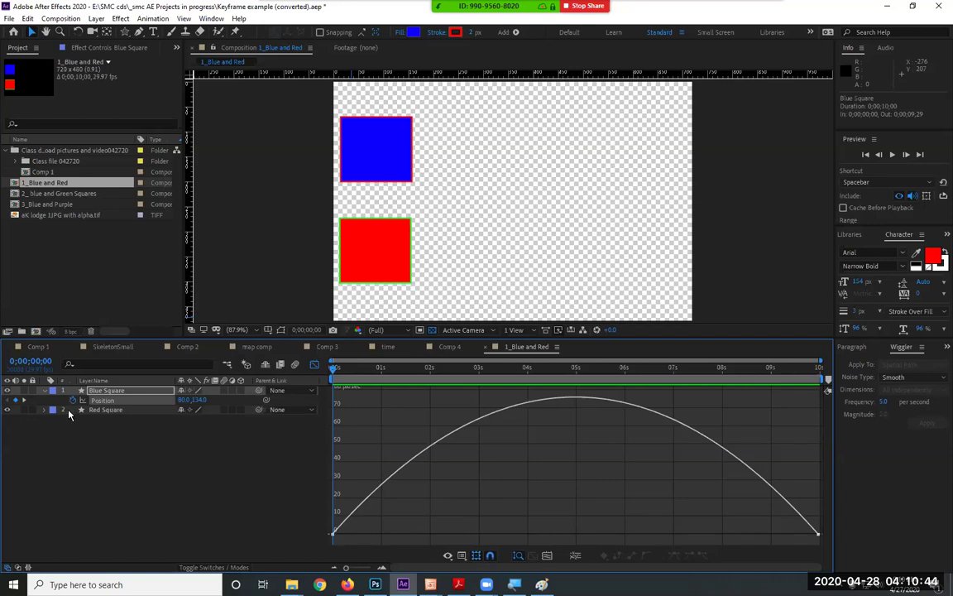
Compare the Position speed graphs of Red Square and Blue Square while previewing the animation from the start
left_click(100, 410)
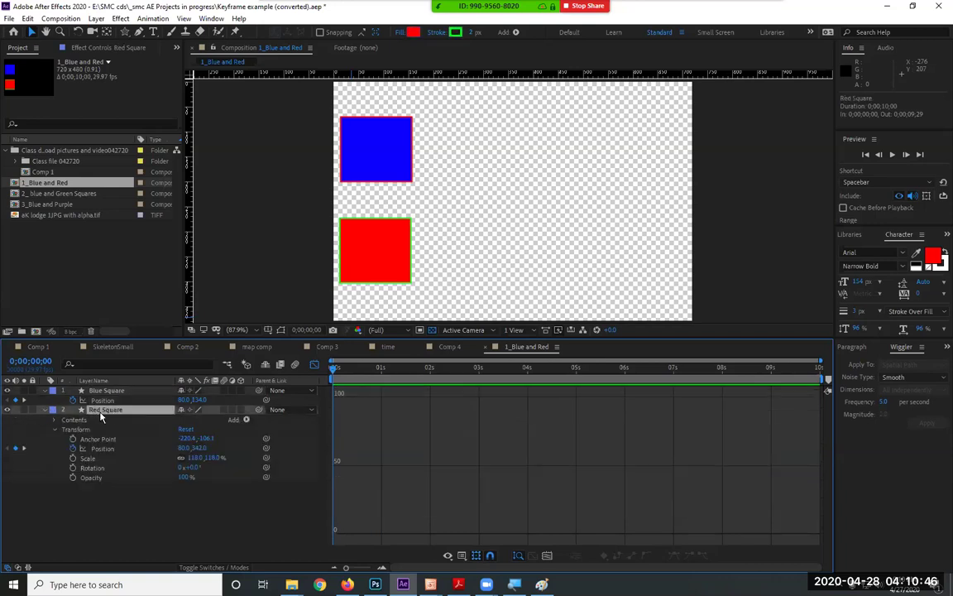
key("p")
left_click(107, 422)
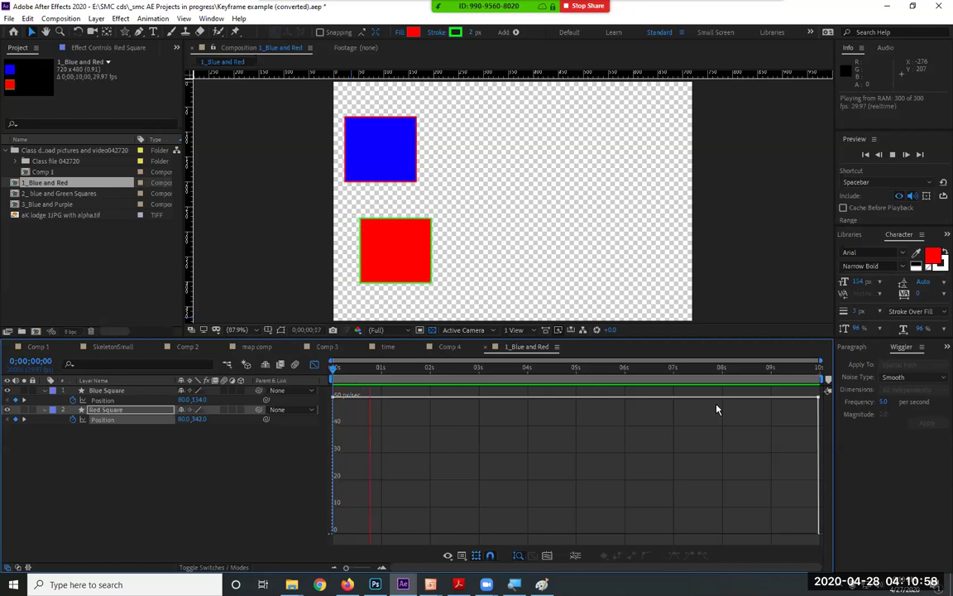
key("space")
left_click(106, 401)
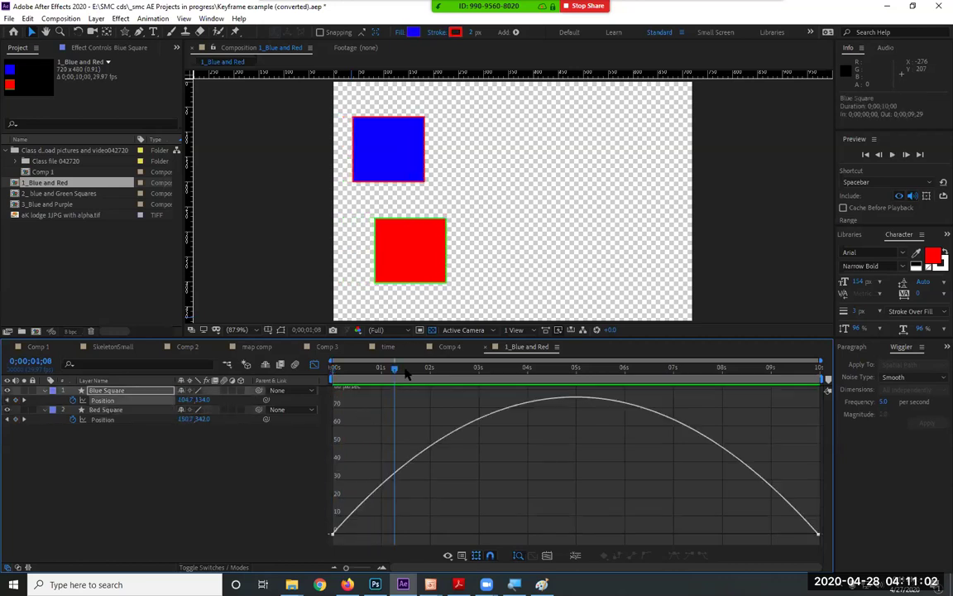
left_click_drag(395, 369, 305, 369)
key("space")
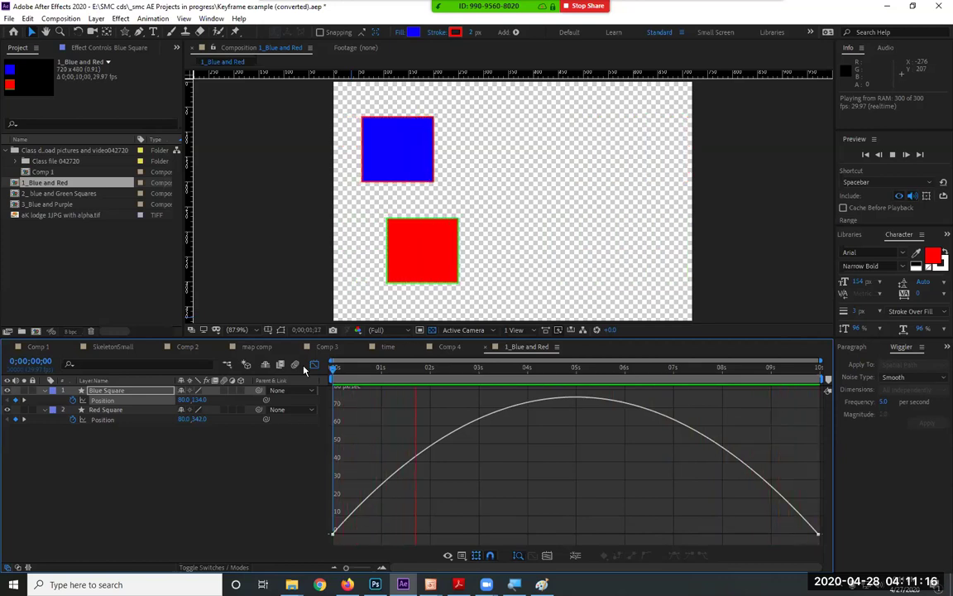
key("space")
Move Blue Square's last Position keyframe to about 0;00;08;11 in the speed graph, adjust its incoming handle, and preview the motion
left_click_drag(817, 536, 740, 478)
left_click_drag(672, 480, 656, 518)
key("space")
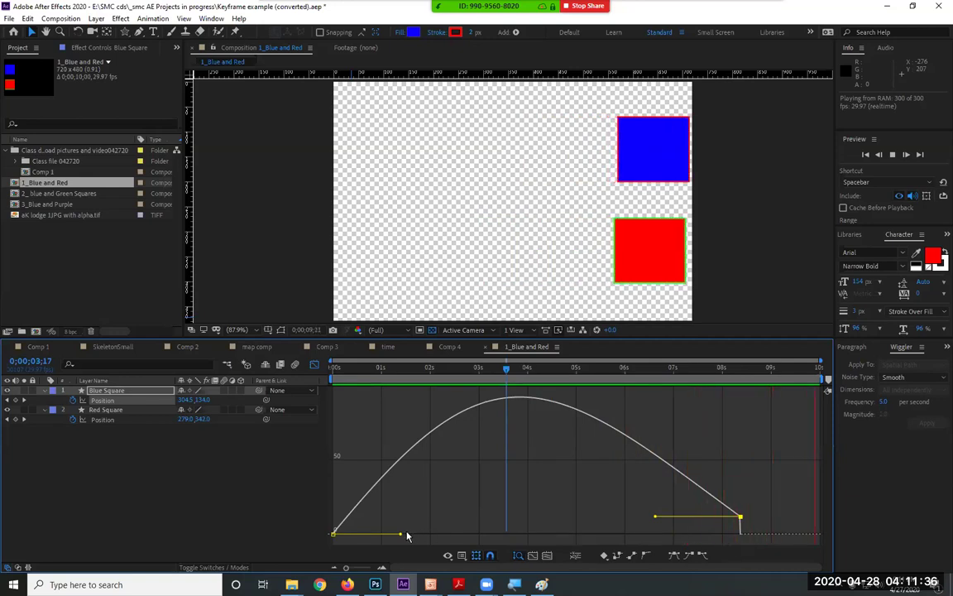
Lengthen the outgoing handle of Blue Square's first Position keyframe to about 4.4 seconds and move the last keyframe back to about 10 seconds
left_click(454, 532)
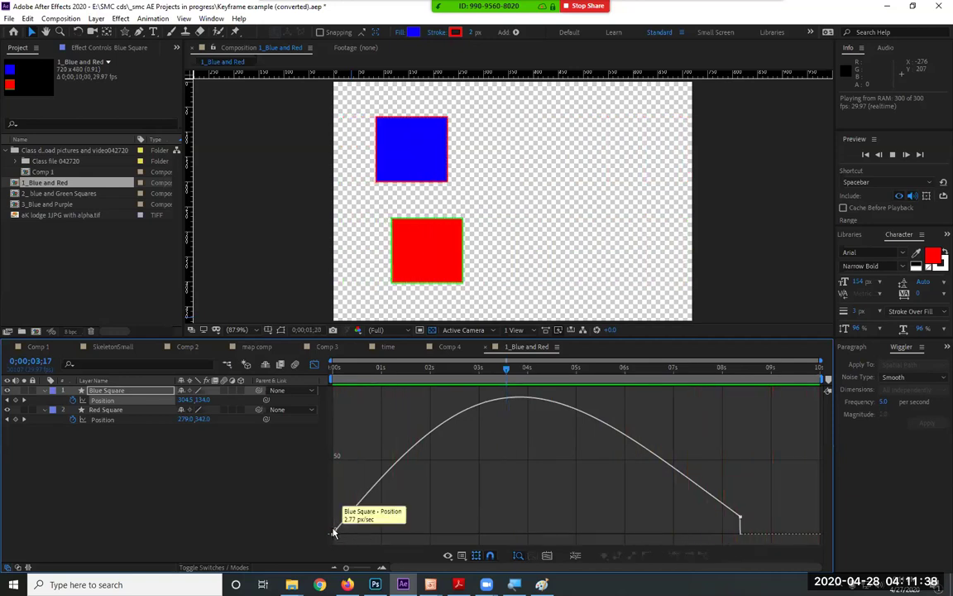
left_click(334, 531)
left_click_drag(334, 532, 462, 533)
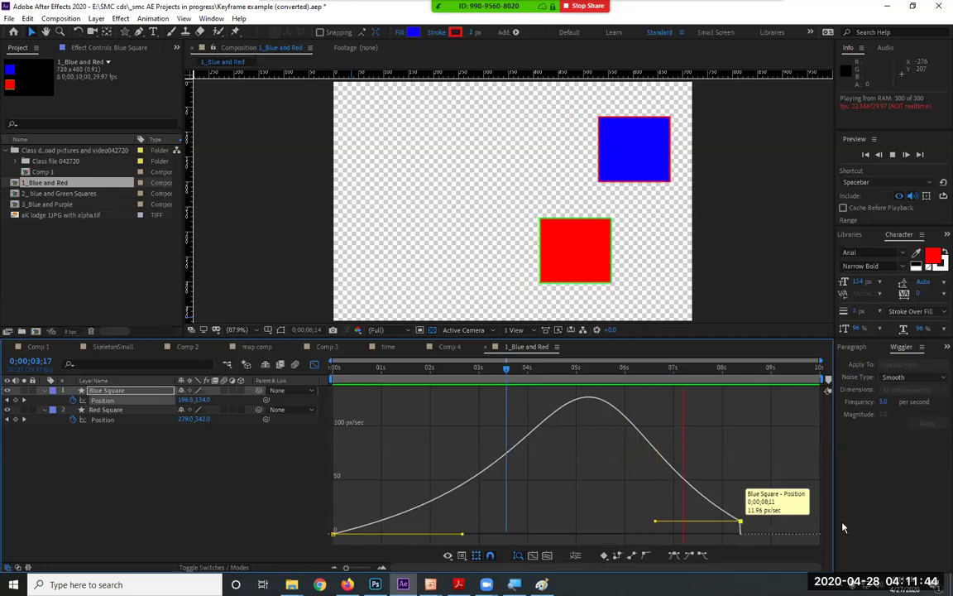
left_click_drag(738, 521, 845, 527)
left_click_drag(487, 533, 544, 534)
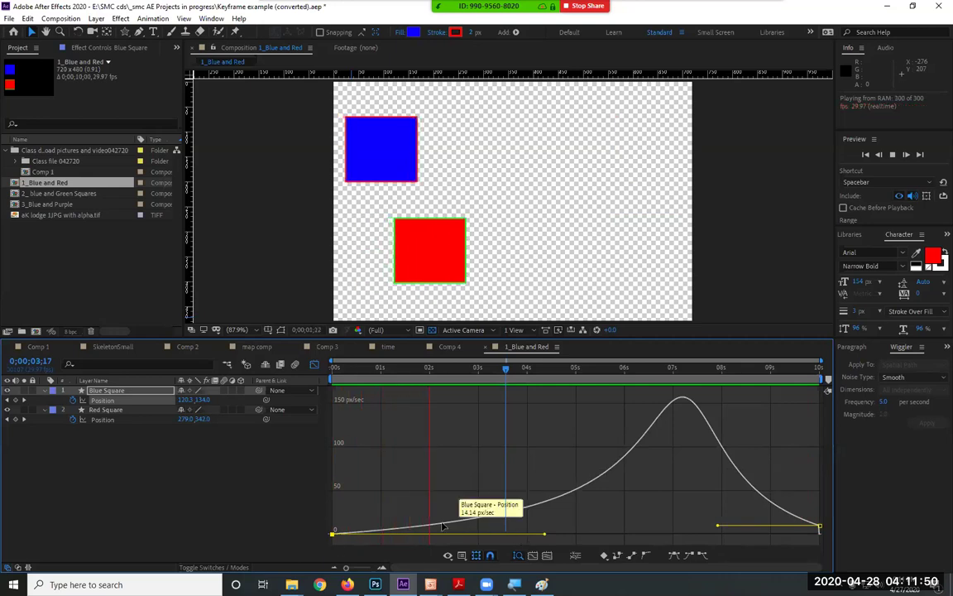
Raise the starting speed of Blue Square's Position to about 18 px/sec and shorten its outgoing handle to about 2.7 seconds
mouse_move(688, 402)
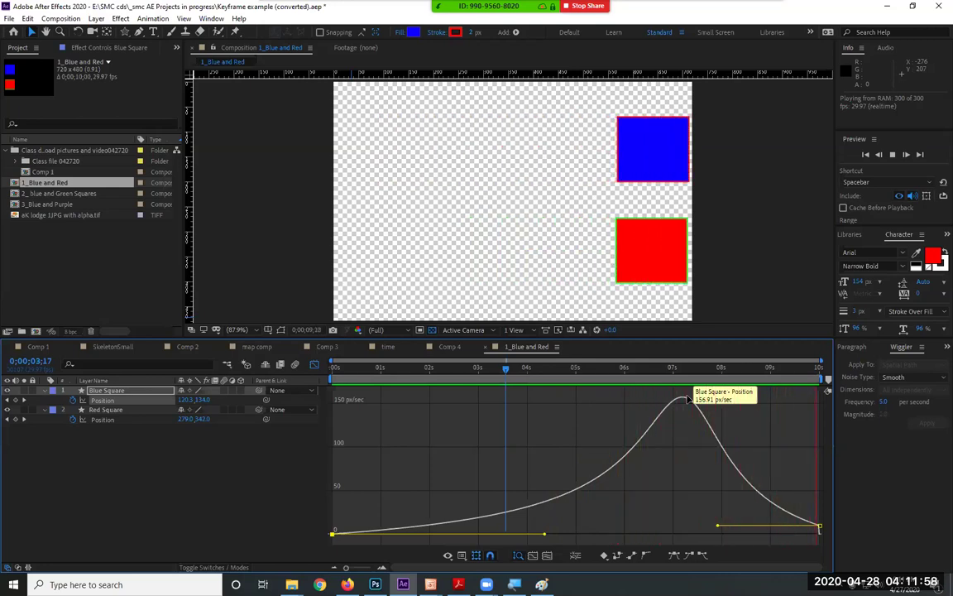
mouse_move(823, 523)
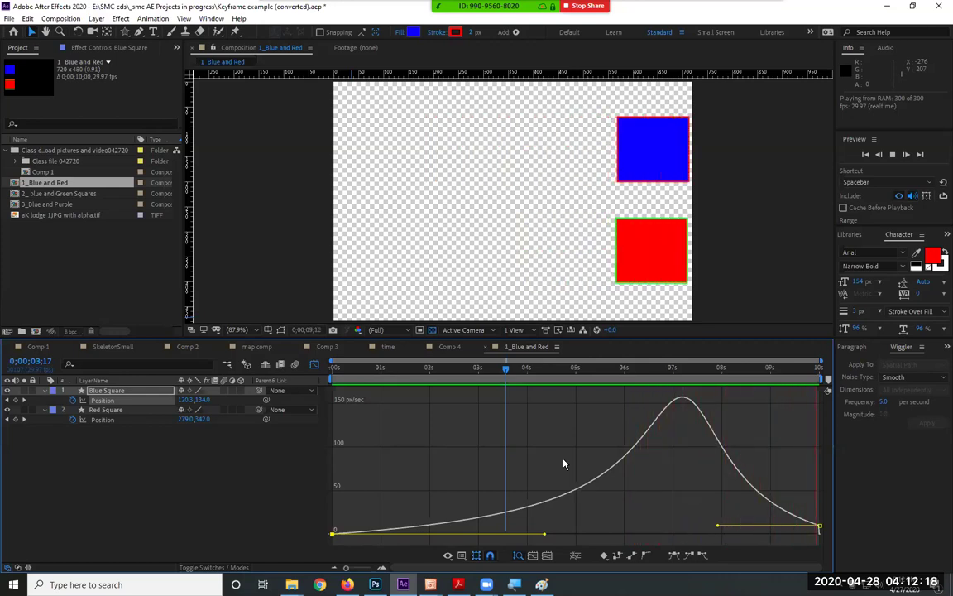
left_click_drag(544, 536, 464, 504)
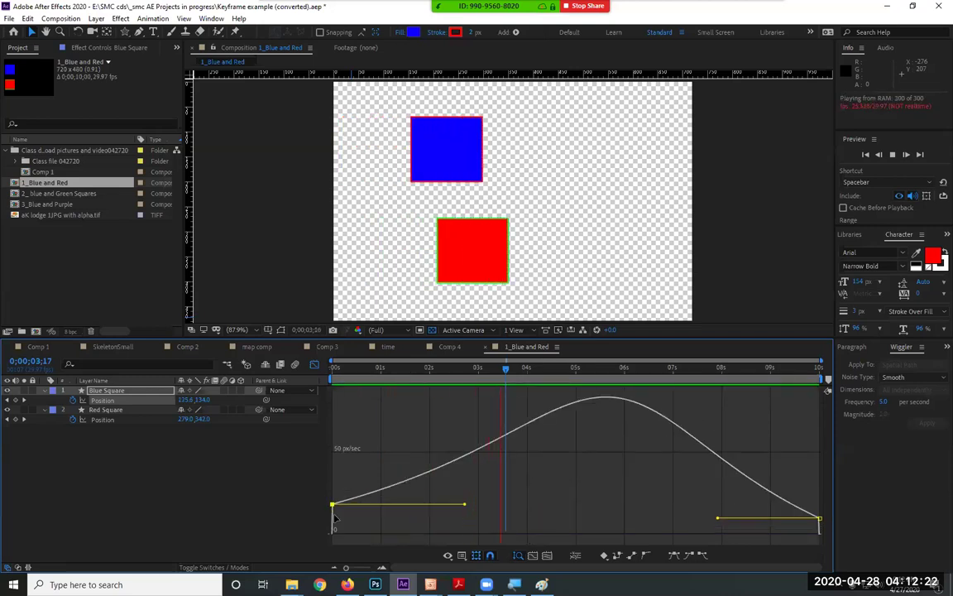
mouse_move(334, 511)
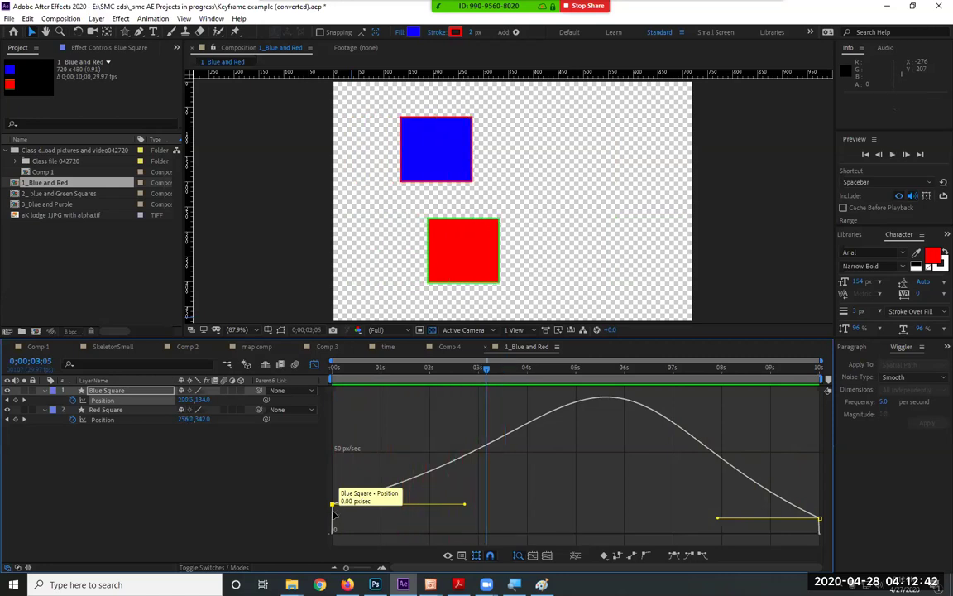
Open the "2_ blue and Green Squares" composition and preview it with both squares' Position speed graphs shown
left_click(83, 195)
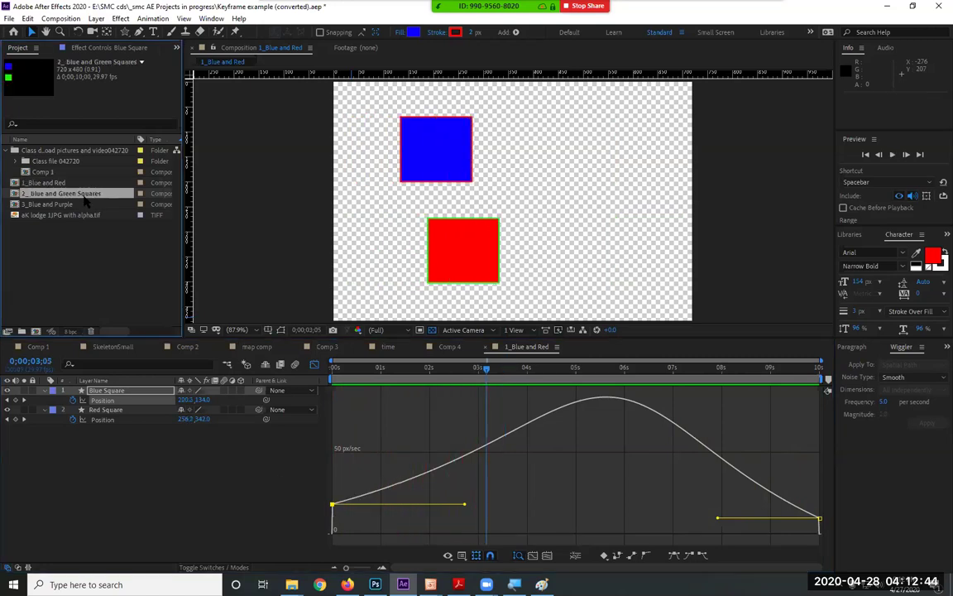
double_click(83, 195)
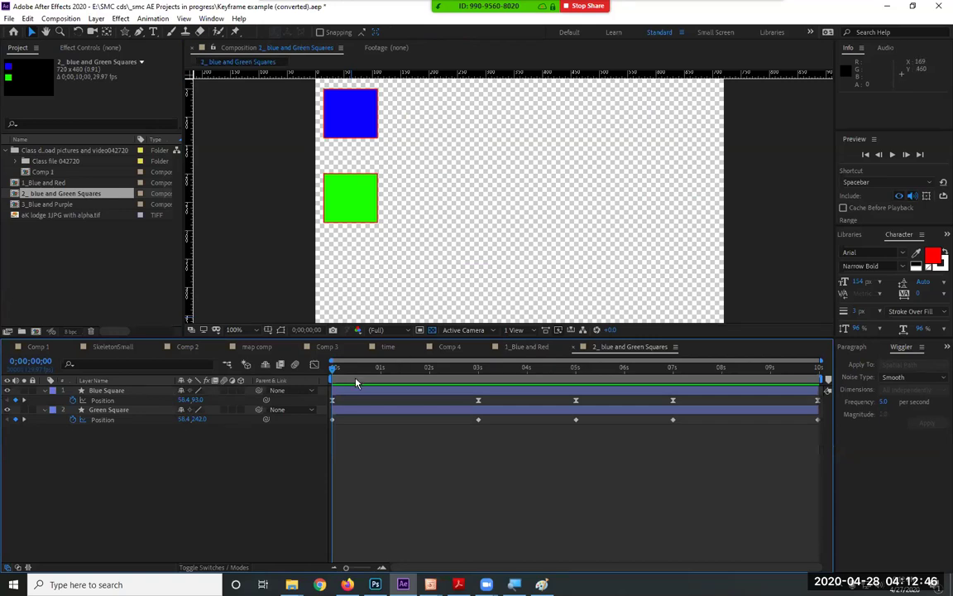
left_click(120, 400)
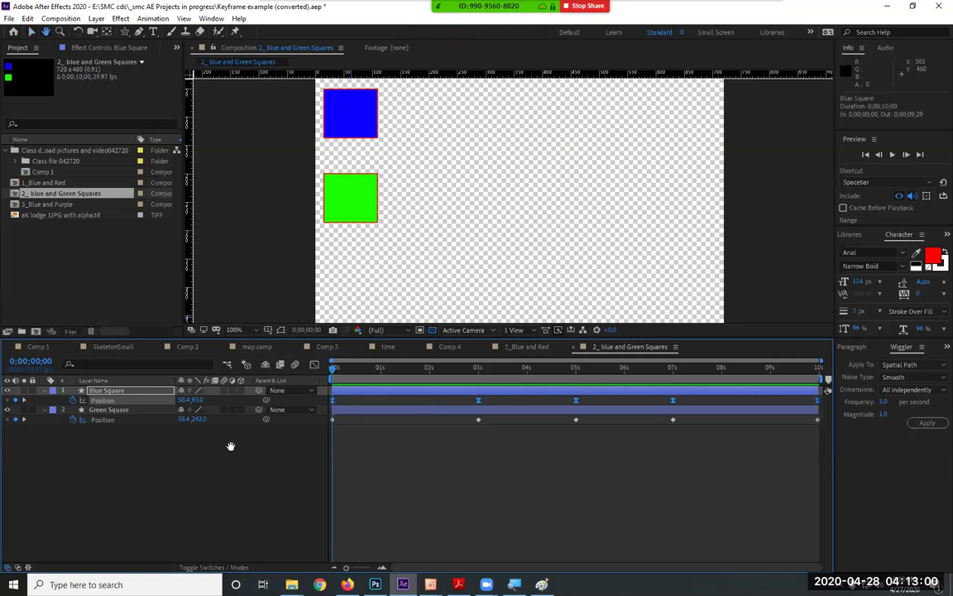
key("space")
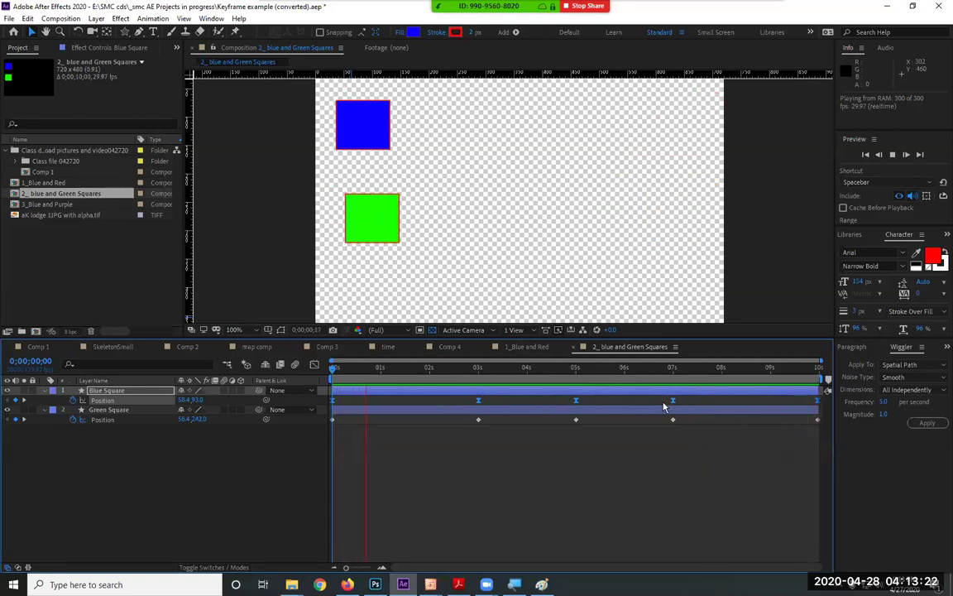
left_click(314, 364)
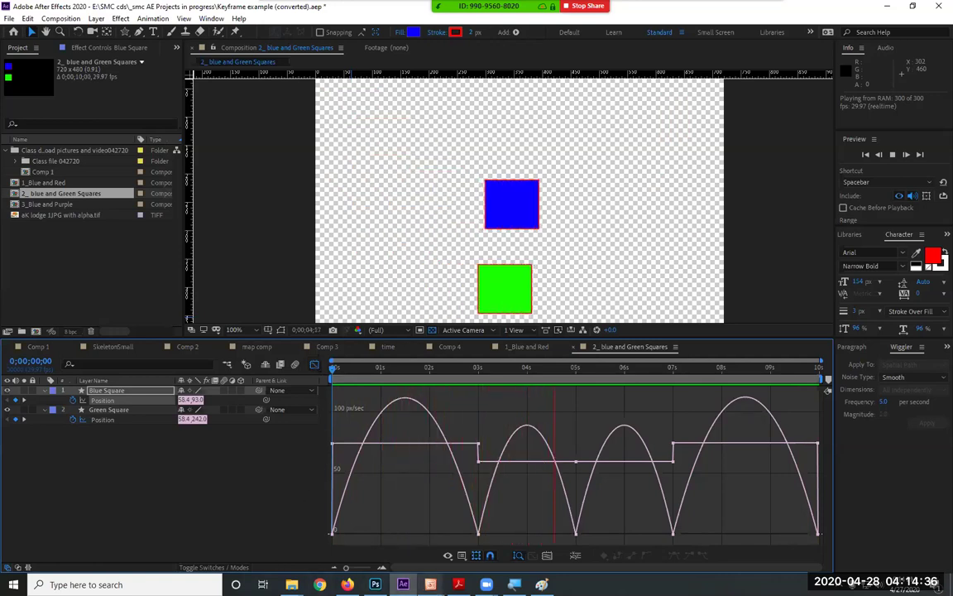
Switch to the PowerPoint class presentation, review the chapter reading assignment on slide 2, and return to After Effects
mouse_move(430, 584)
left_click(470, 556)
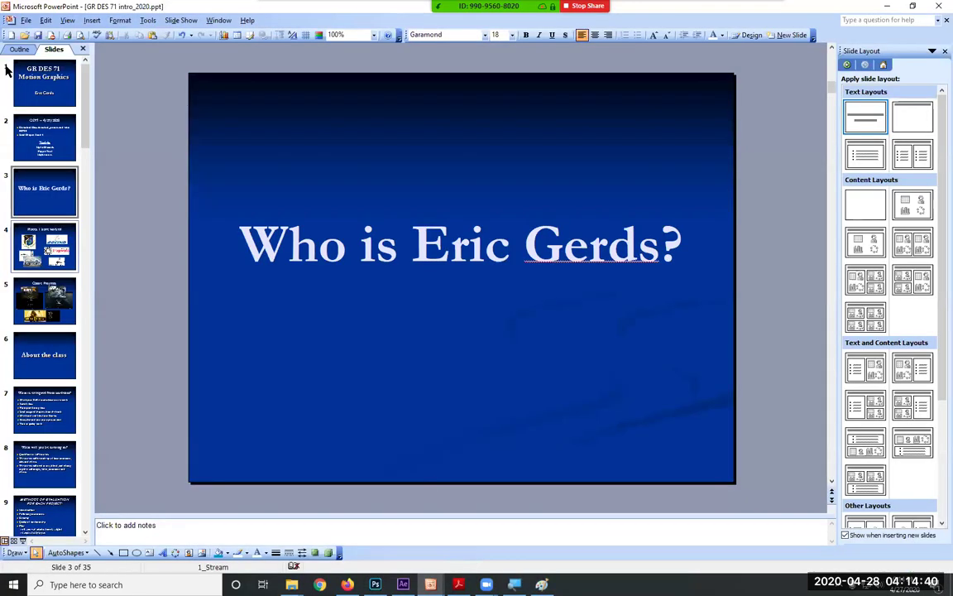
left_click(45, 124)
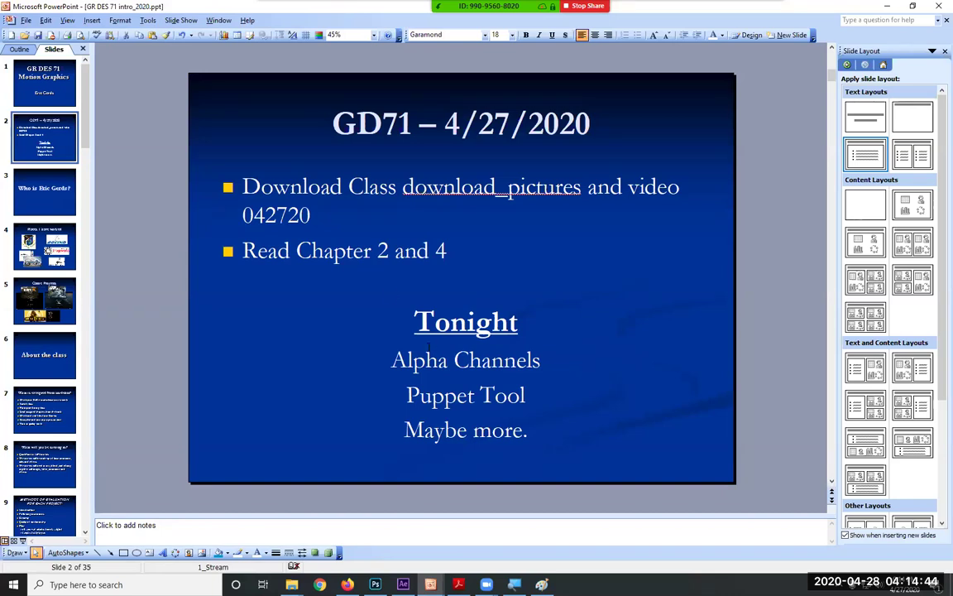
double_click(382, 249)
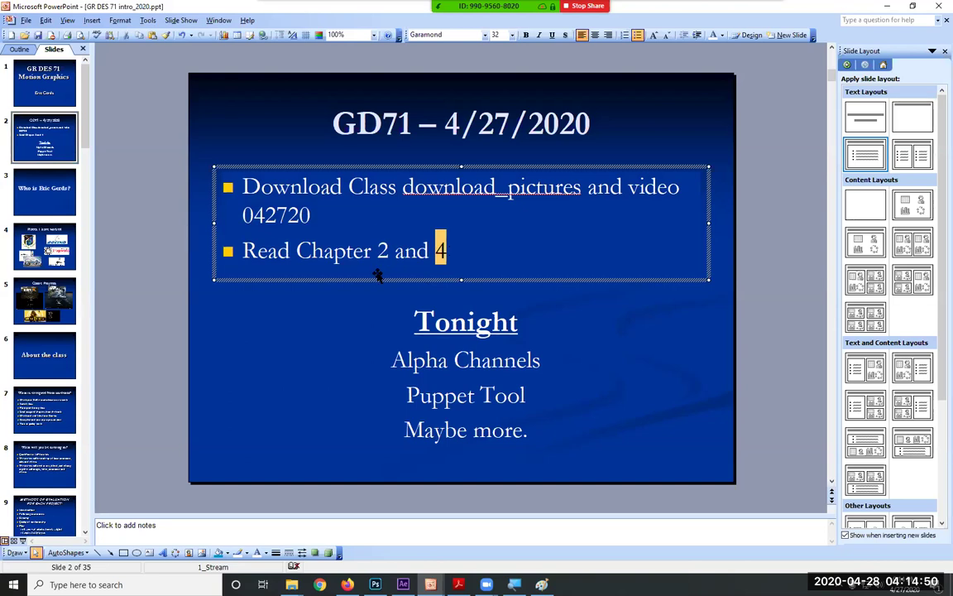
left_click(889, 7)
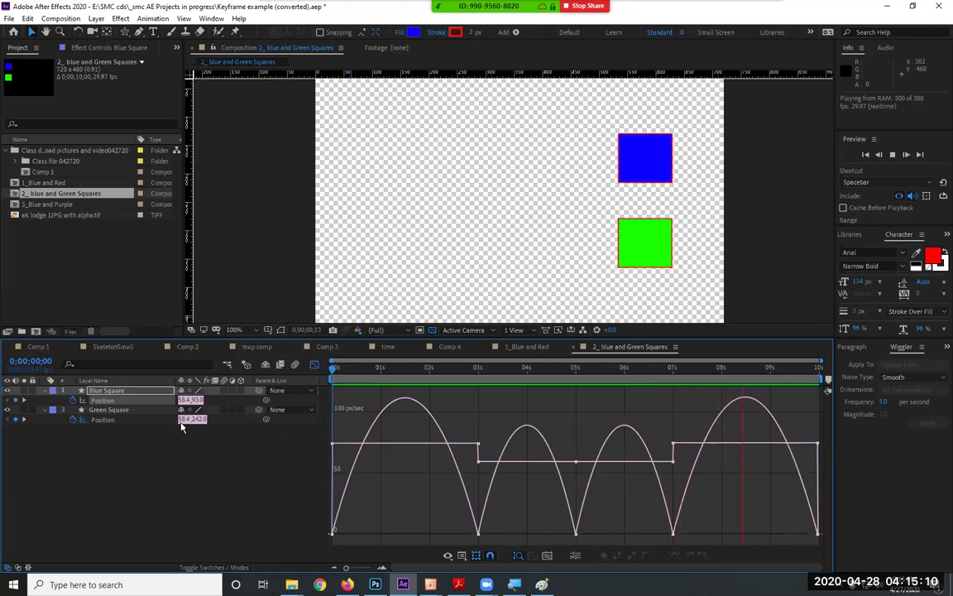
Inspect the Keyframe Velocity settings and easing options of Blue Square's Position keyframe at 3 seconds in the layer timeline
left_click(313, 364)
right_click(478, 401)
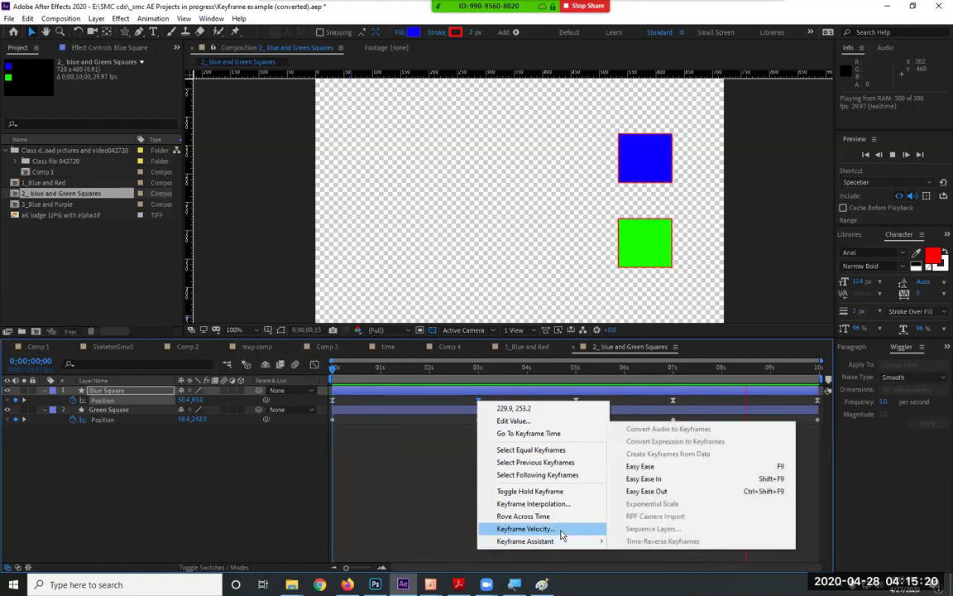
left_click(561, 529)
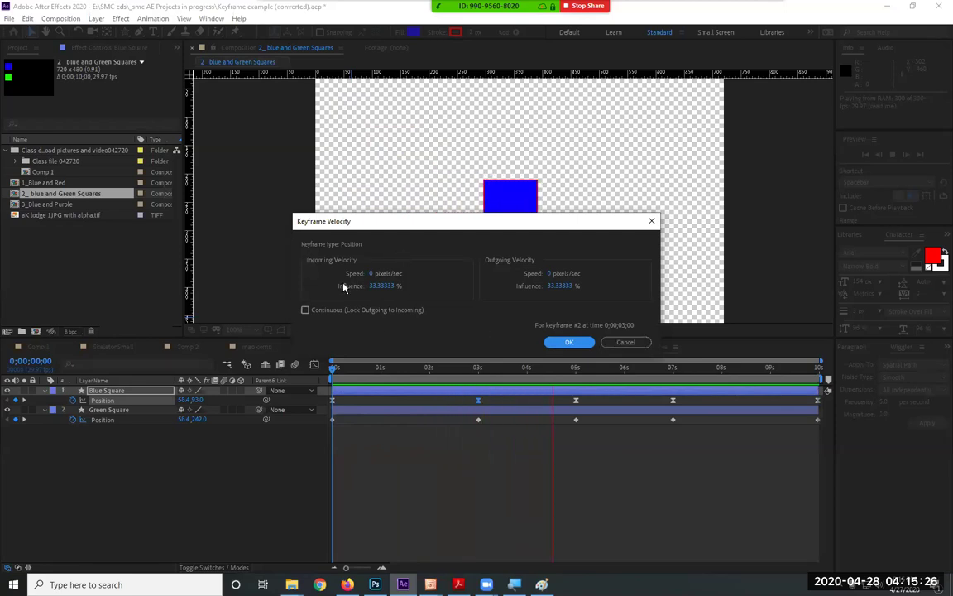
left_click(625, 342)
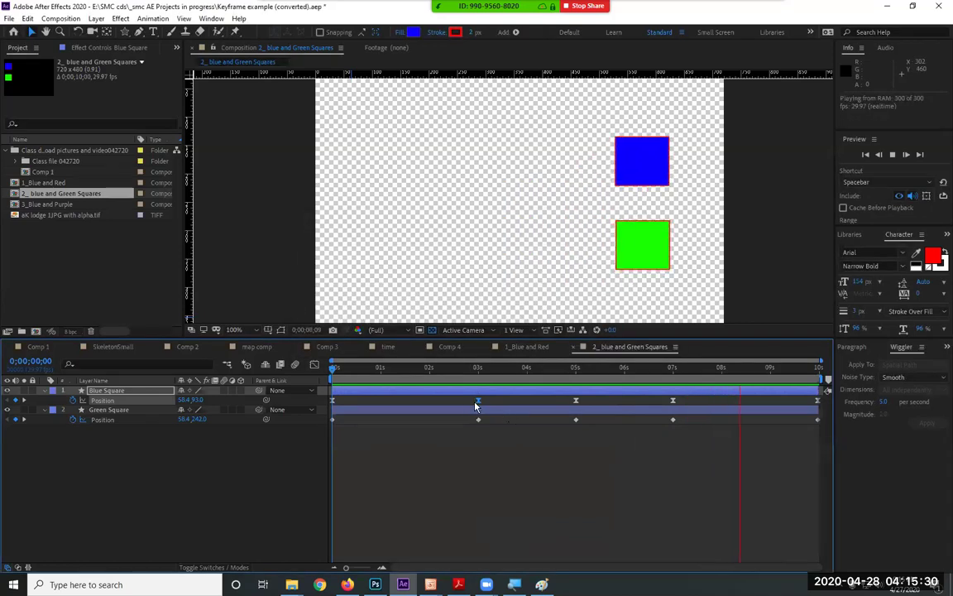
right_click(478, 402)
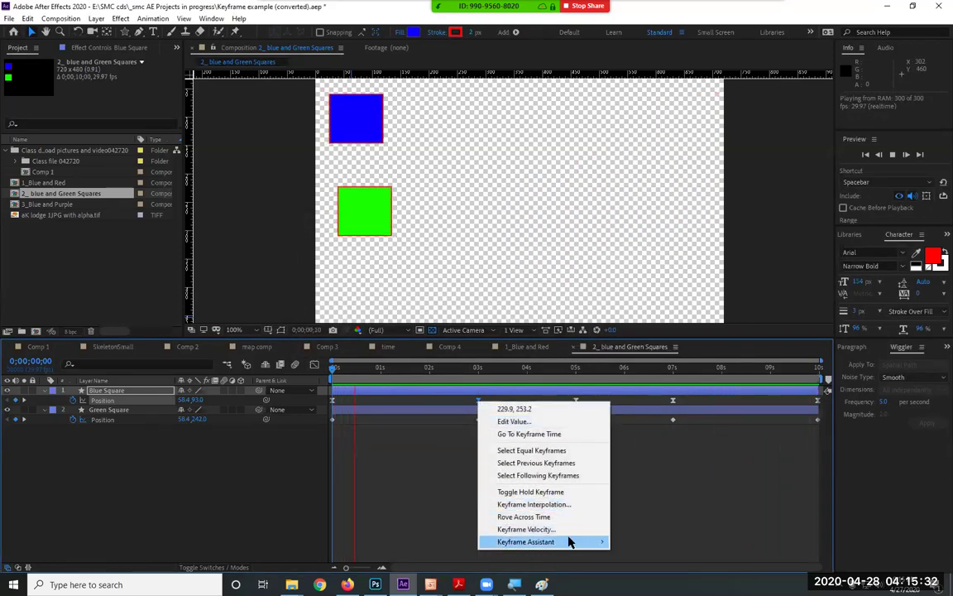
mouse_move(567, 540)
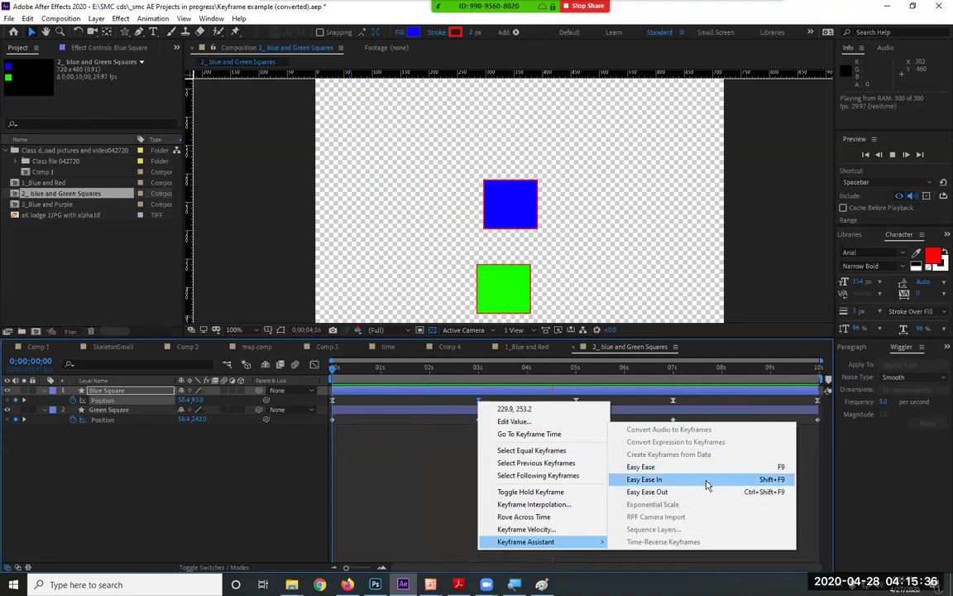
key("Escape")
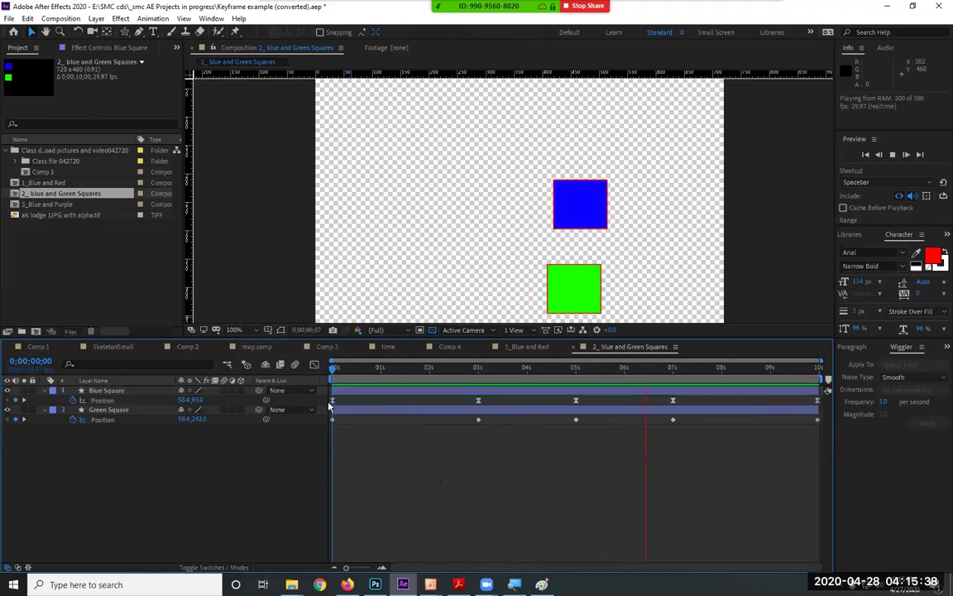
Apply Easy Ease In to Blue Square's first Position keyframe and clear the selection
right_click(333, 401)
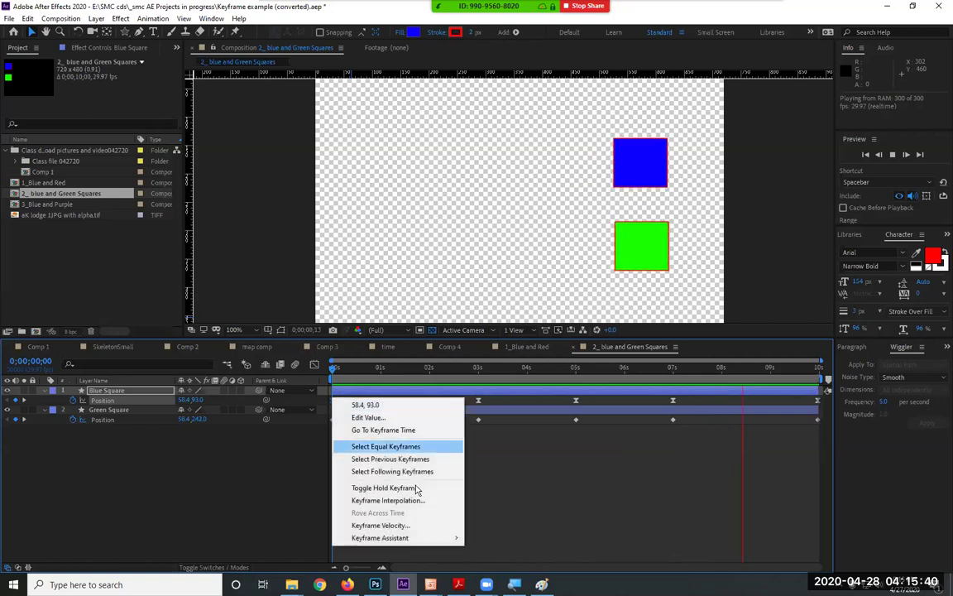
mouse_move(419, 537)
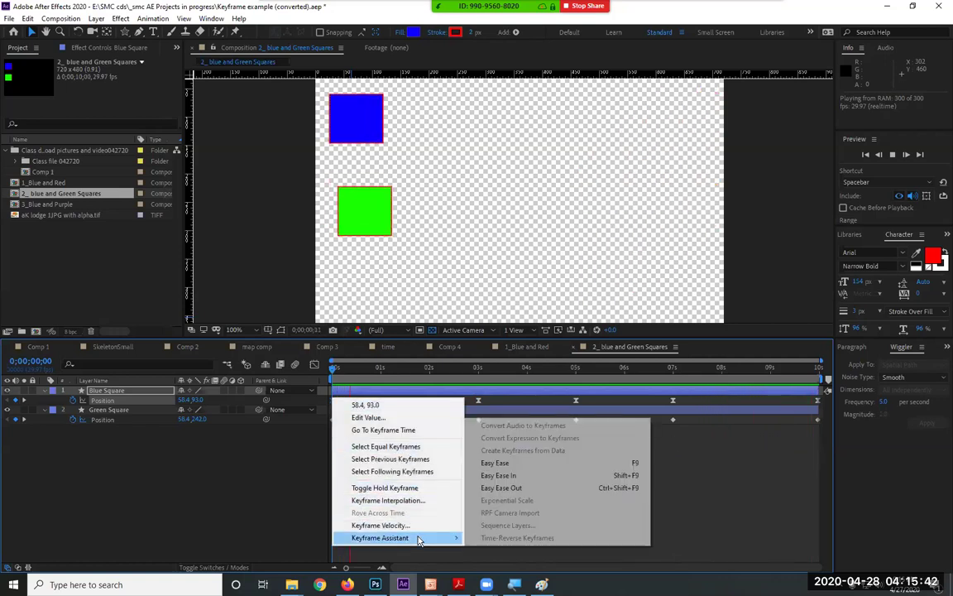
left_click(557, 477)
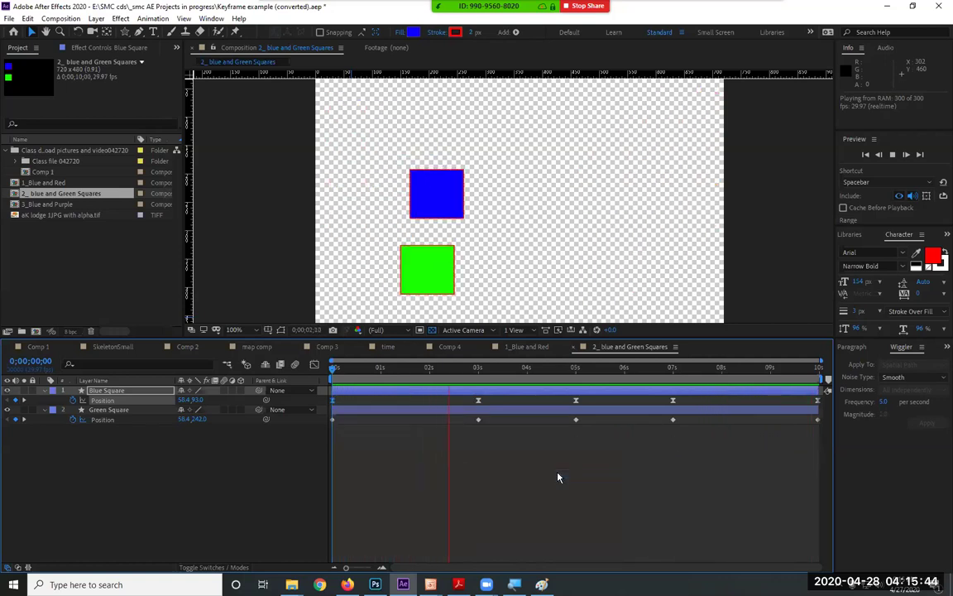
left_click(367, 467)
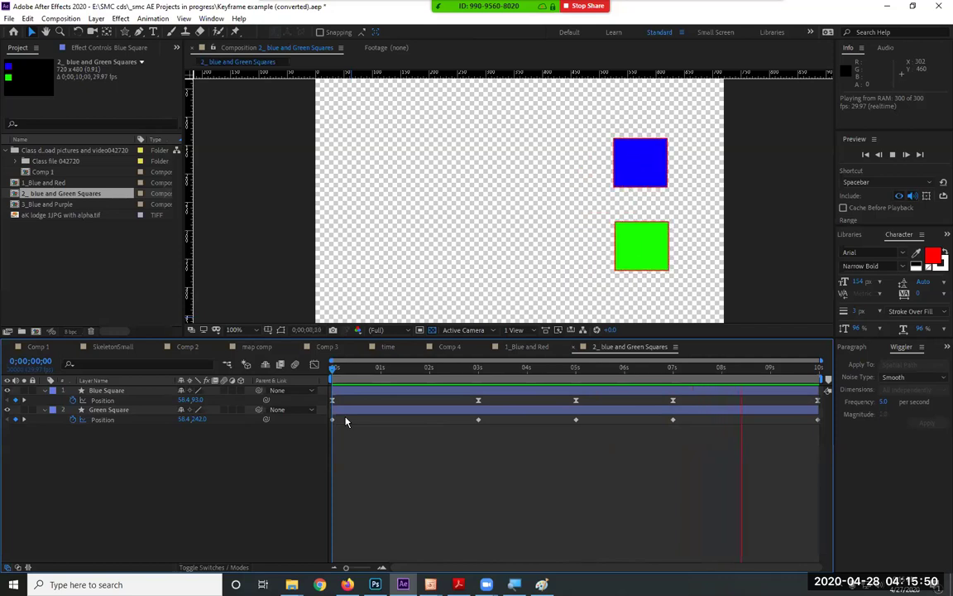
Open and preview the "3_Blue and Purple" composition, fitting the whole frame in the viewer
double_click(46, 205)
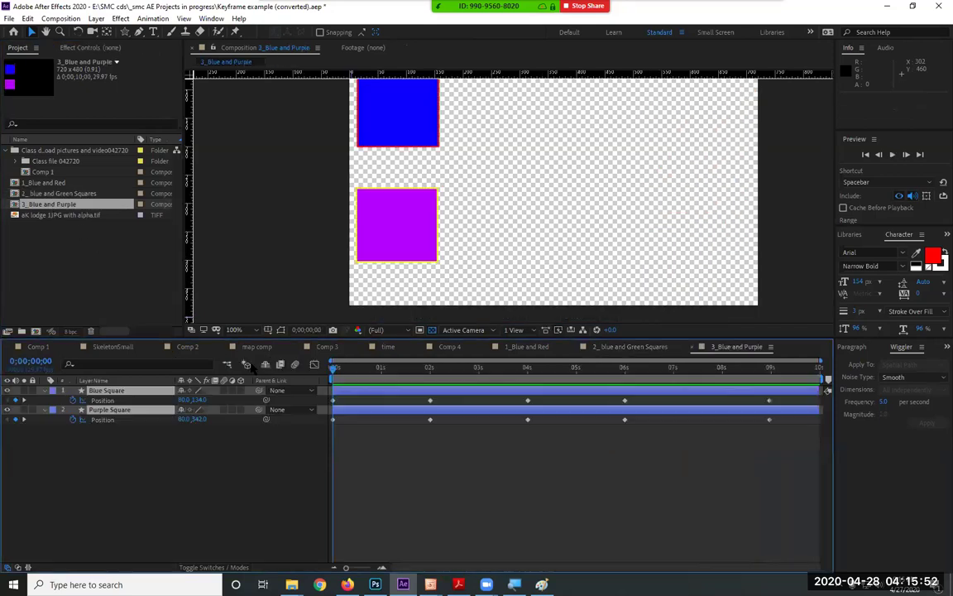
key("space")
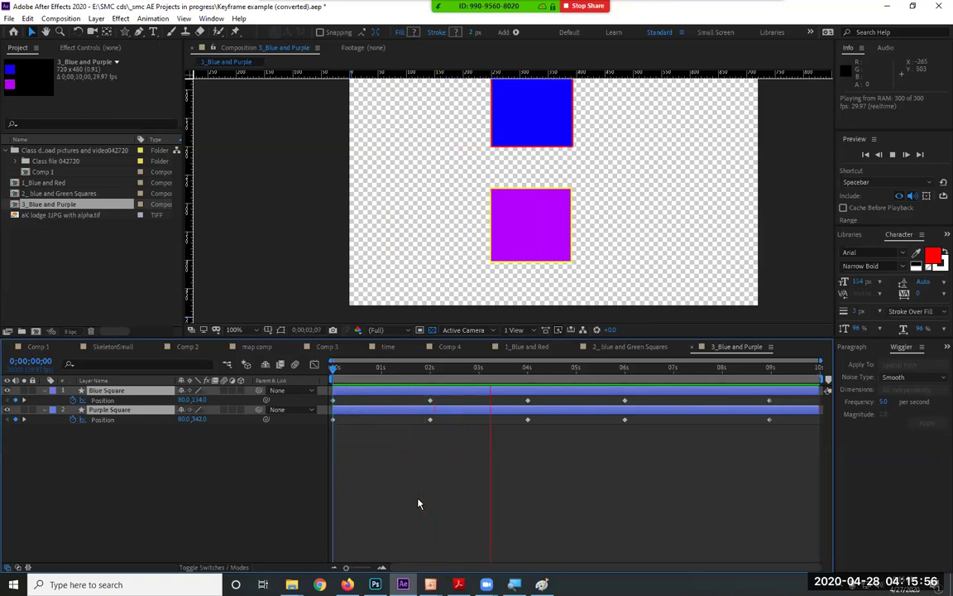
left_click_drag(141, 459, 87, 385)
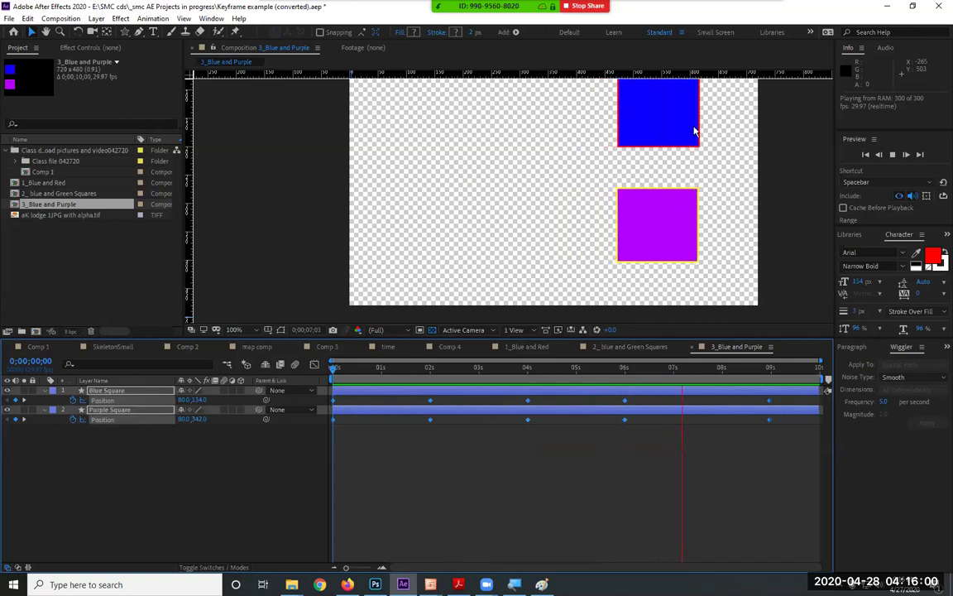
left_click(234, 329)
left_click(249, 353)
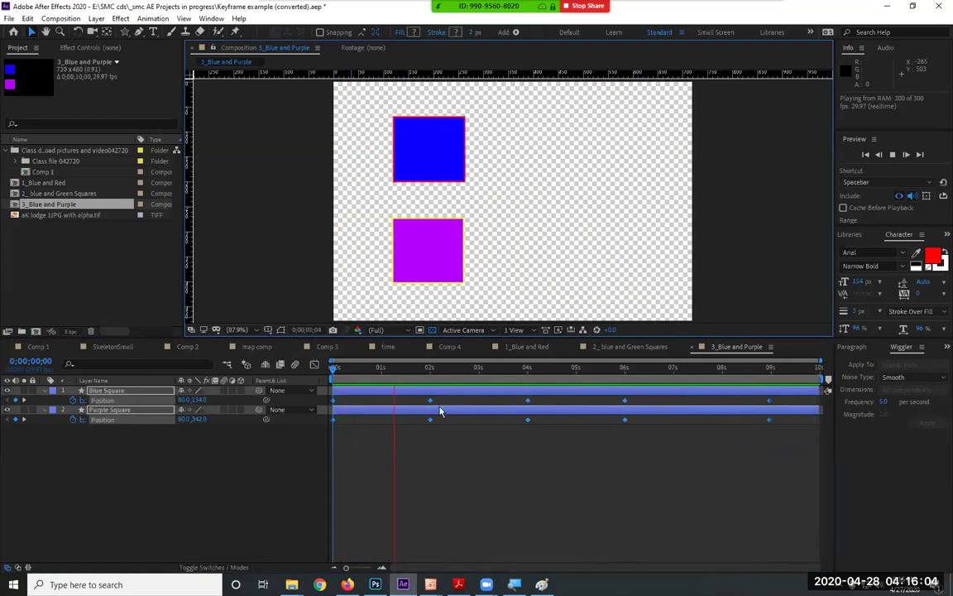
Apply Easy Ease to Blue Square's first and last Position keyframes
left_click(314, 460)
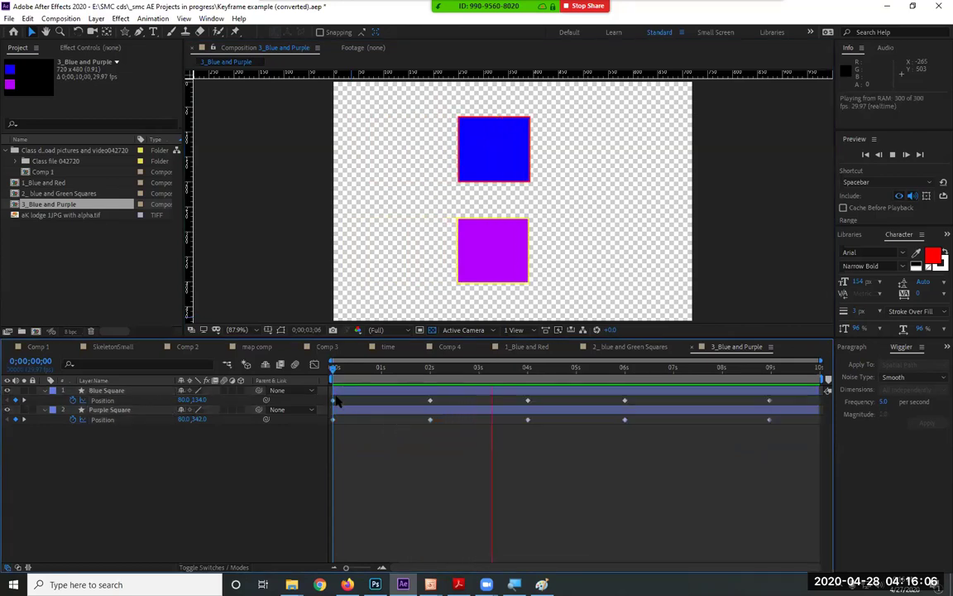
left_click(339, 391)
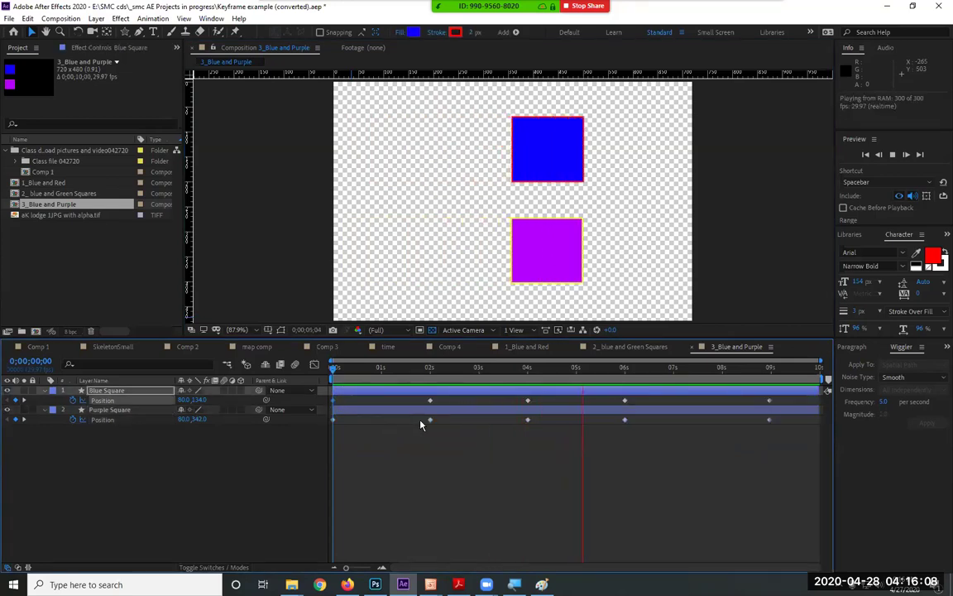
left_click(769, 401)
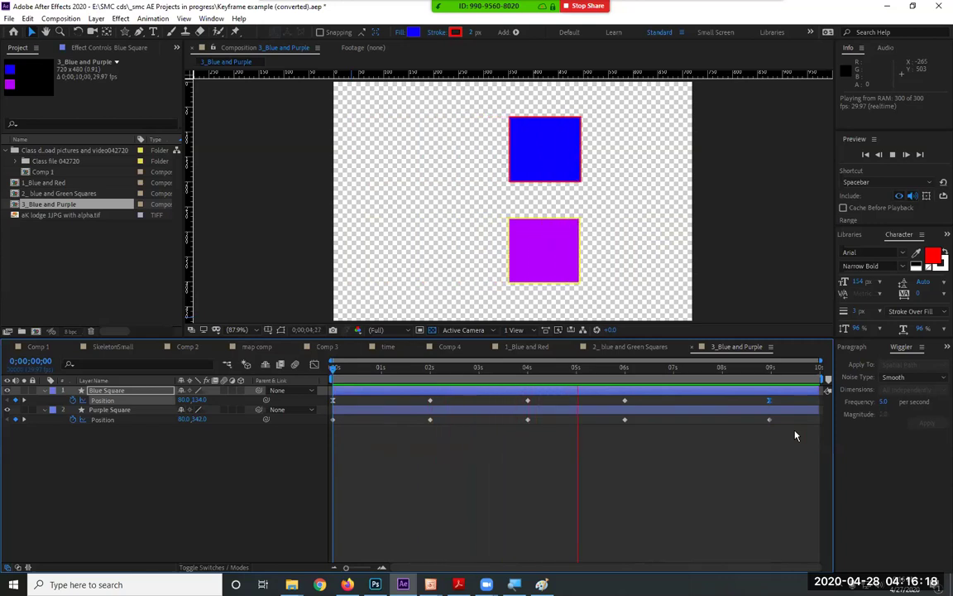
In the speed graph, raise Blue Square's 4-second Position keyframe's outgoing speed to about 95 px/sec and move the 6-second keyframe to about 5.3 seconds
left_click(314, 364)
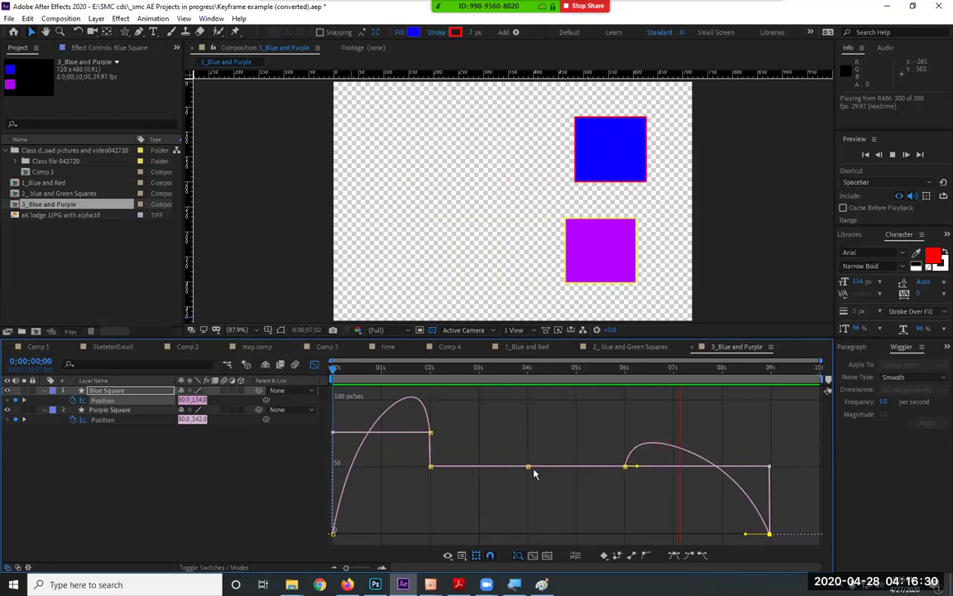
left_click_drag(528, 466, 538, 406)
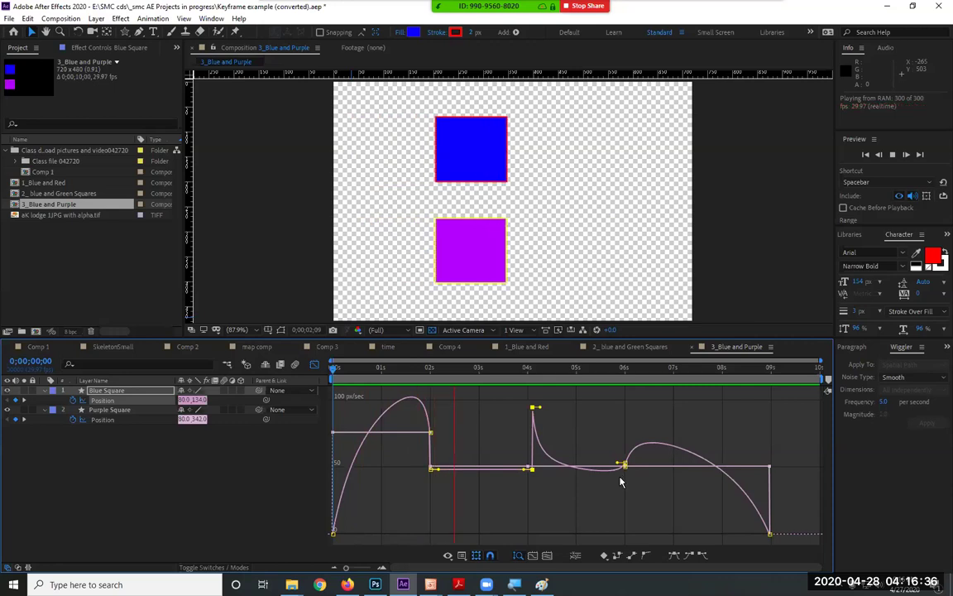
left_click_drag(623, 466, 592, 515)
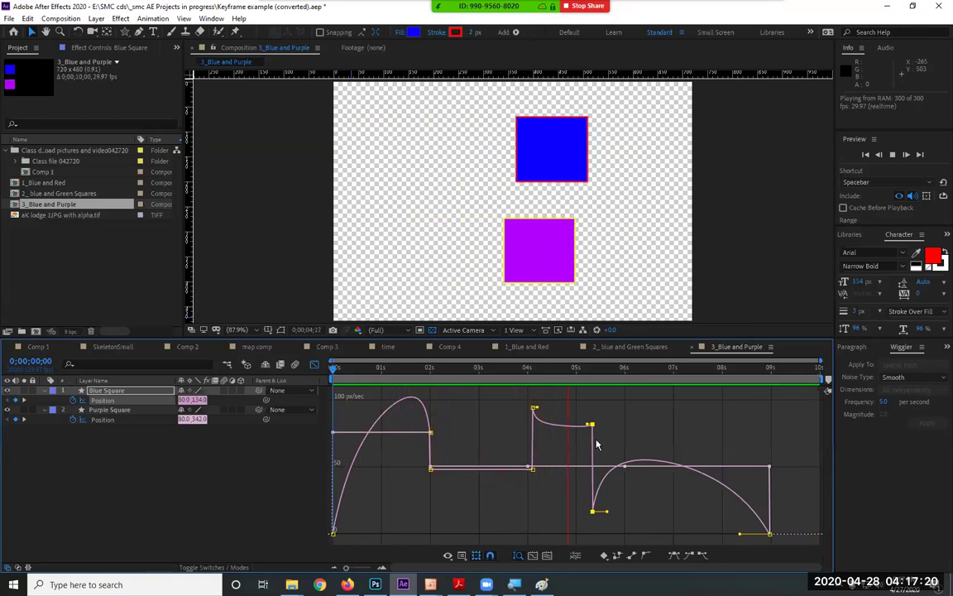
Extend the facing handles of Blue Square's middle keyframes to meet at about 75 px/sec, and lengthen the 5.3-second keyframe's outgoing handle to about 1.4 seconds
left_click_drag(533, 407, 563, 432)
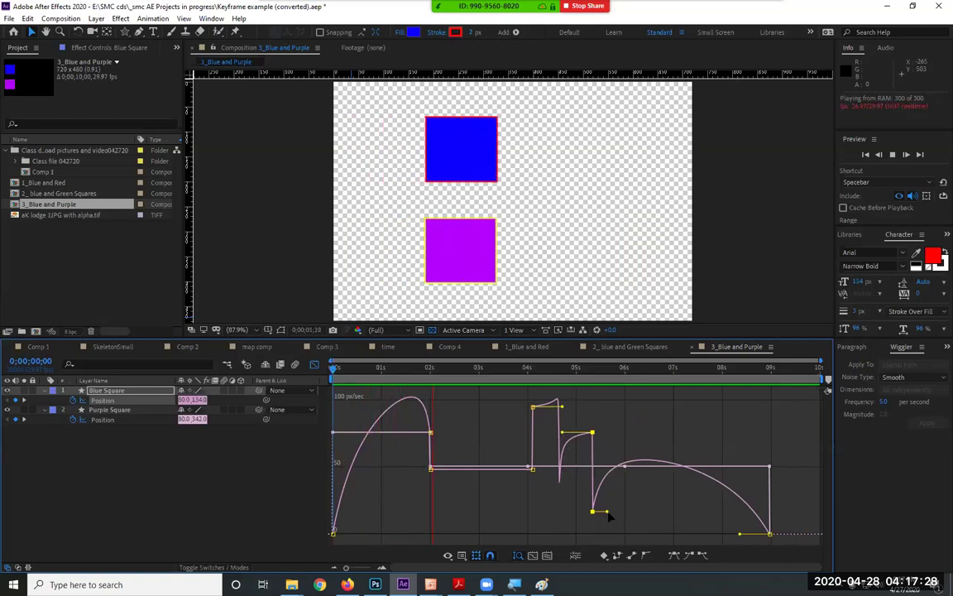
left_click_drag(605, 512, 663, 517)
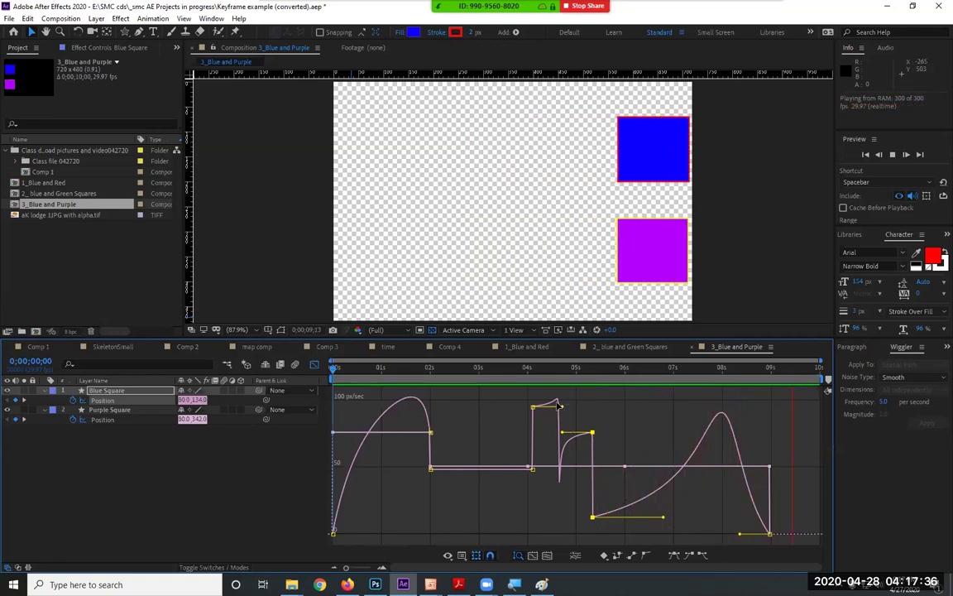
left_click_drag(559, 404, 587, 424)
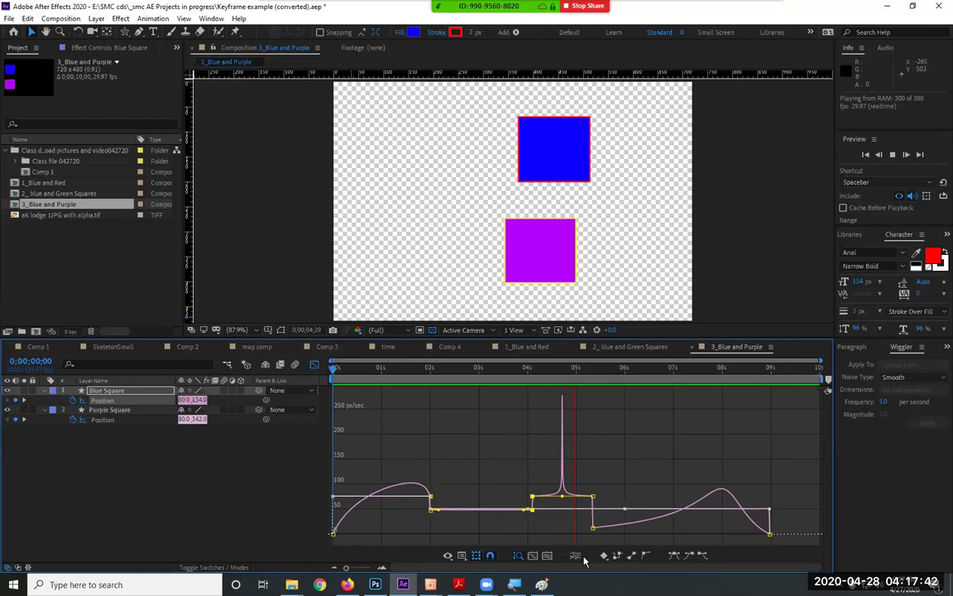
Stop playback, select Blue Square's Position, and preview its reshaped motion against Purple Square
left_click(207, 466)
key("space")
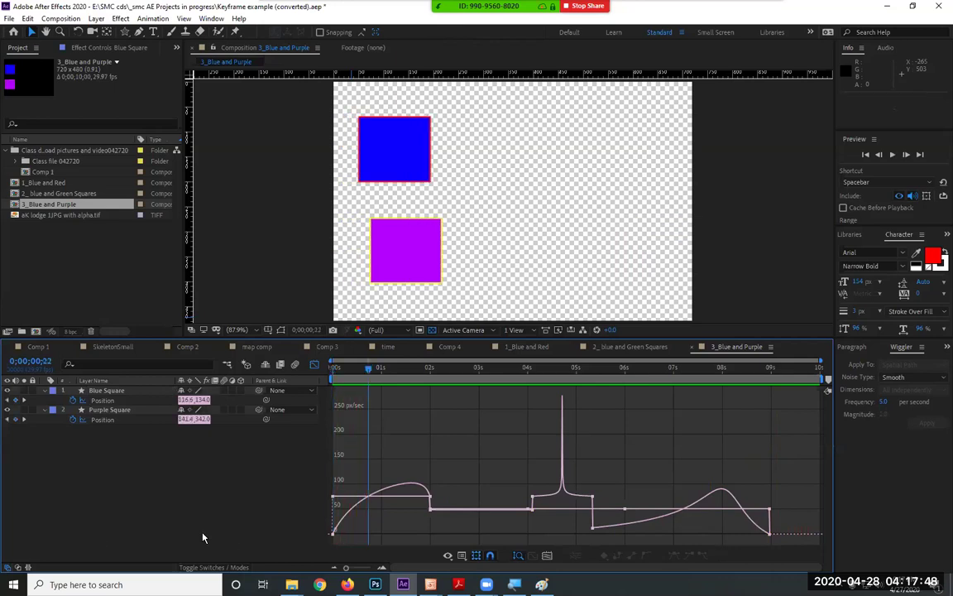
left_click(106, 401)
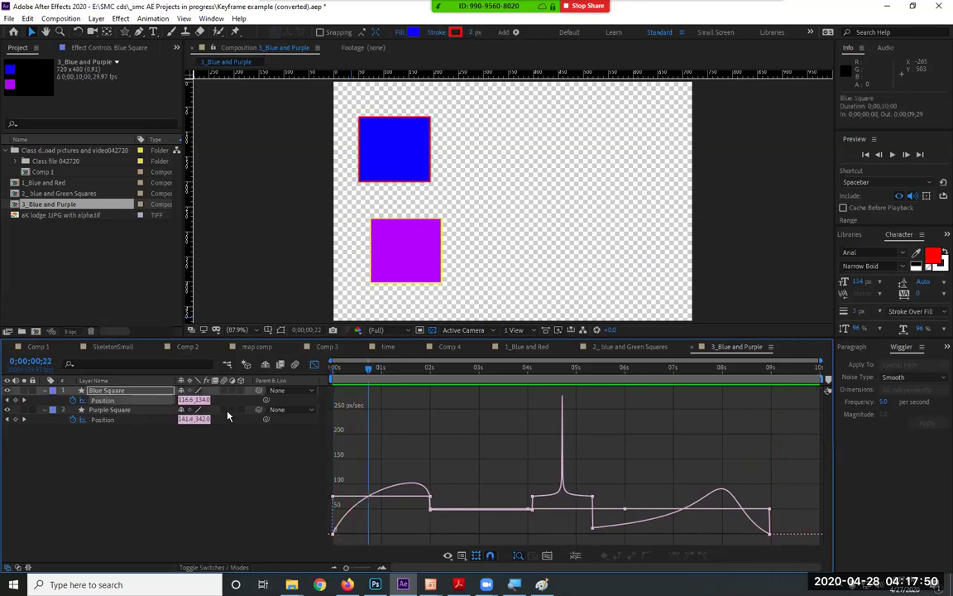
key("space")
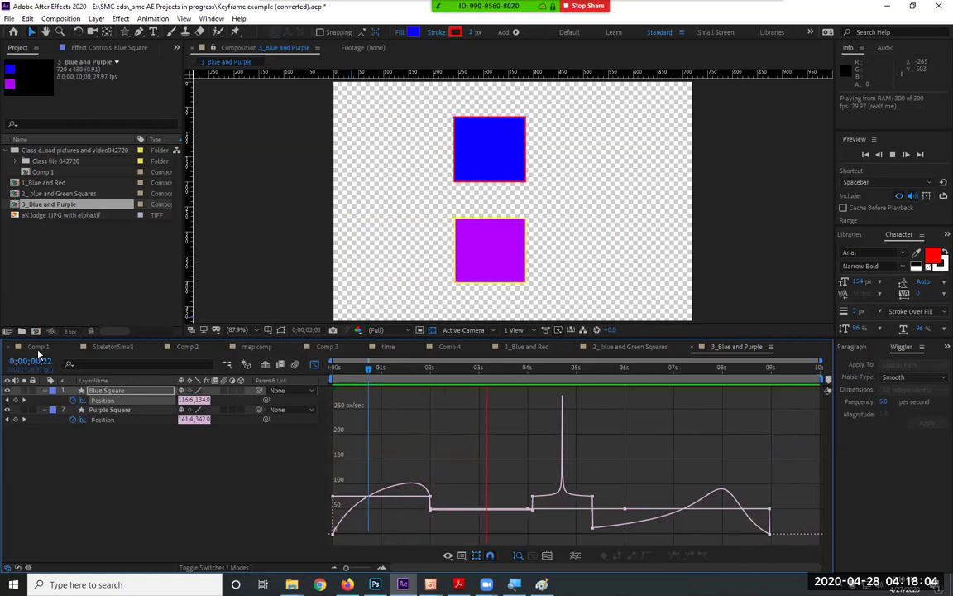
Switch to Photoshop to view the giraffe's Quick Mask, and return to After Effects
key("alt+Tab")
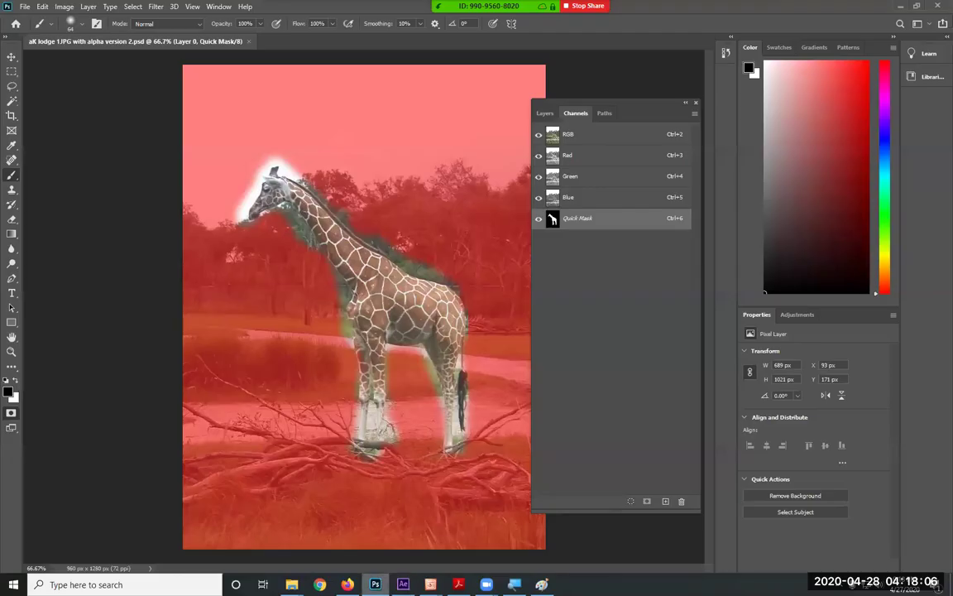
key("alt+Tab")
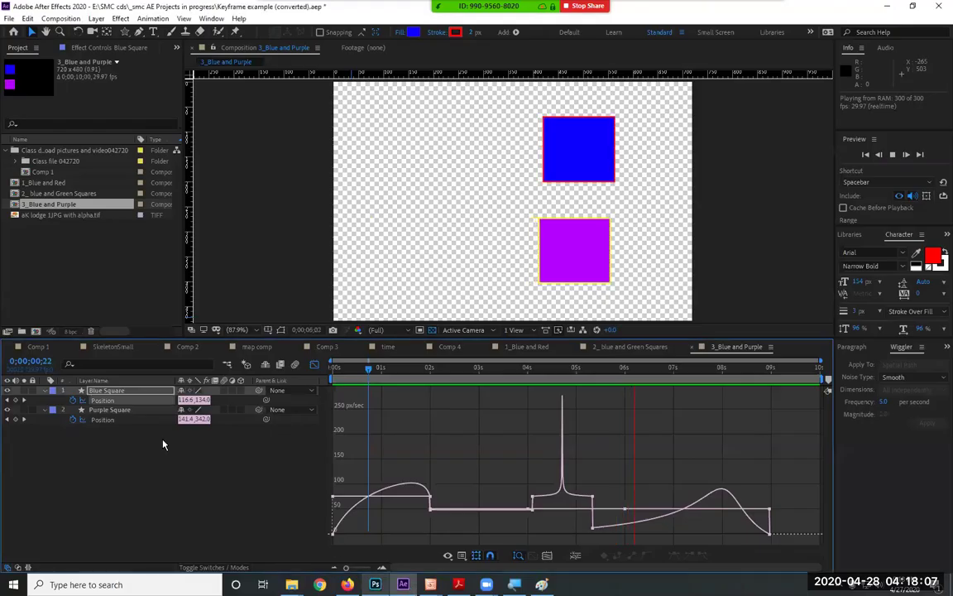
Review the Comp 1, Comp 2, Comp 3, time and Comp 4 compositions in turn, ending with a preview of Comp 4's star animation
left_click(37, 348)
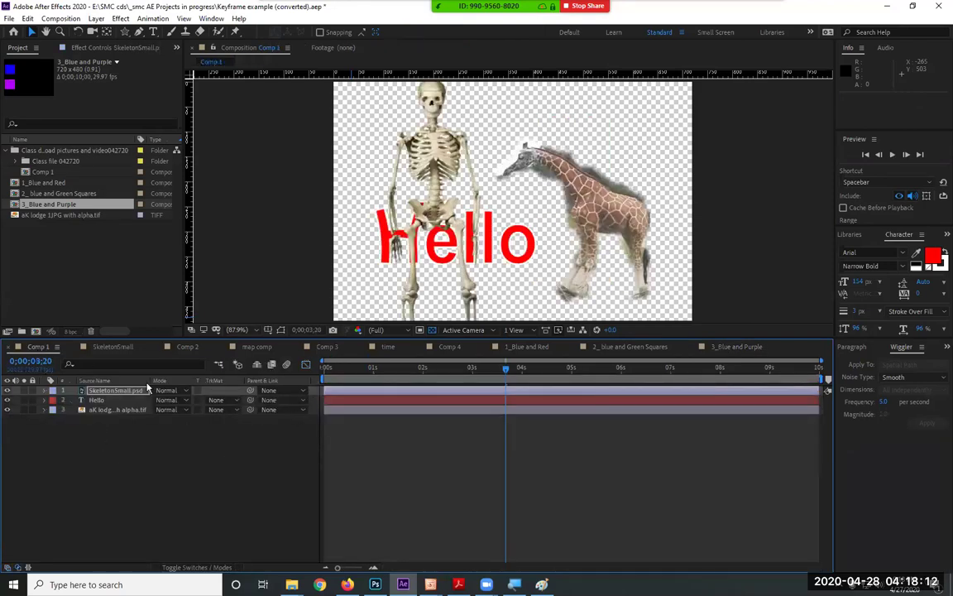
left_click(185, 348)
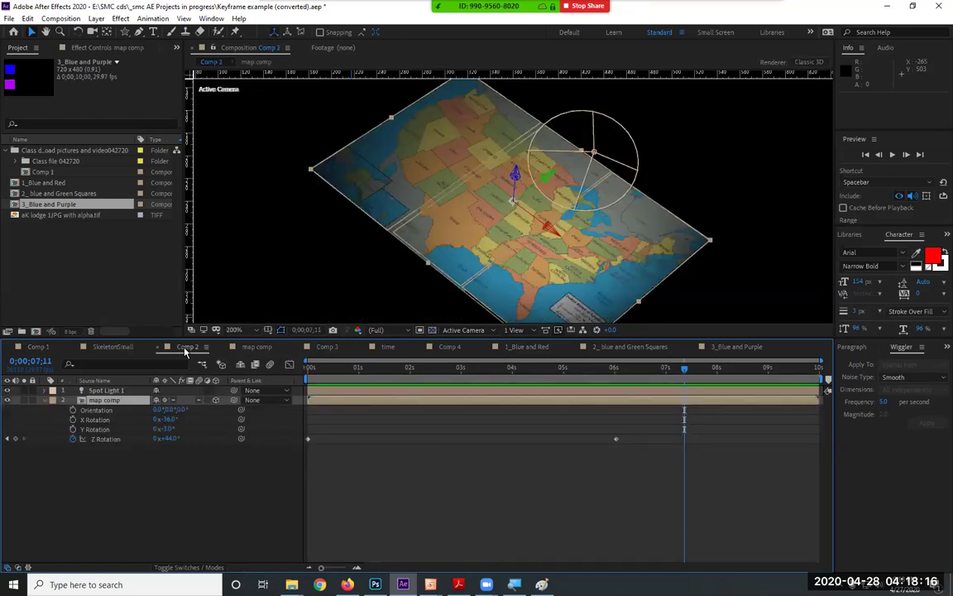
left_click(326, 347)
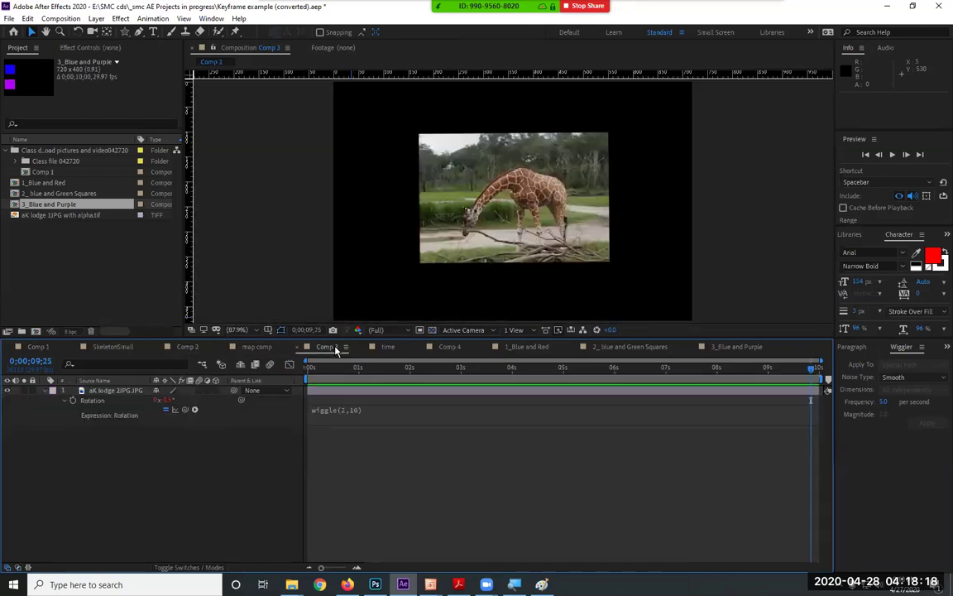
left_click(383, 347)
left_click(436, 348)
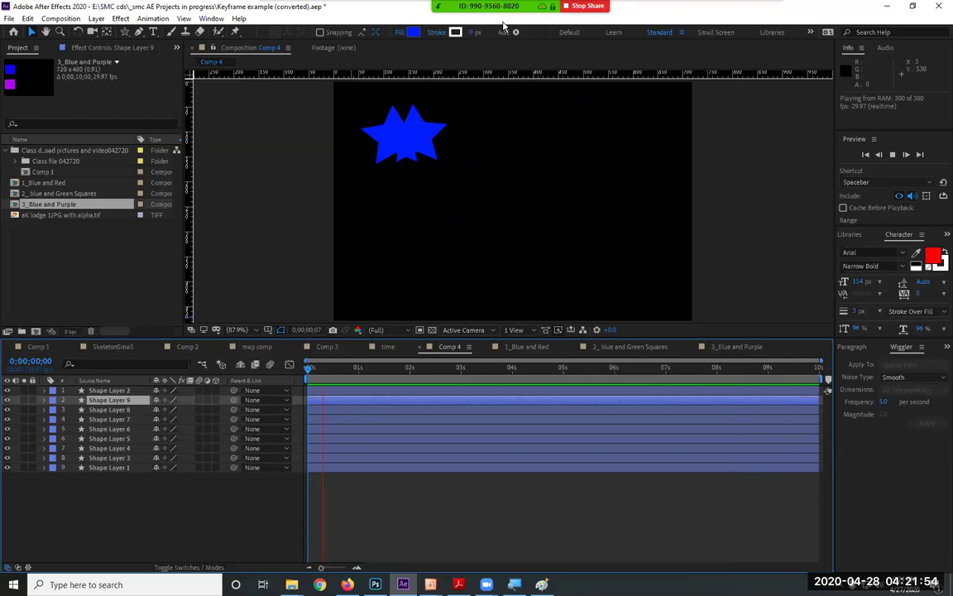
mouse_move(503, 25)
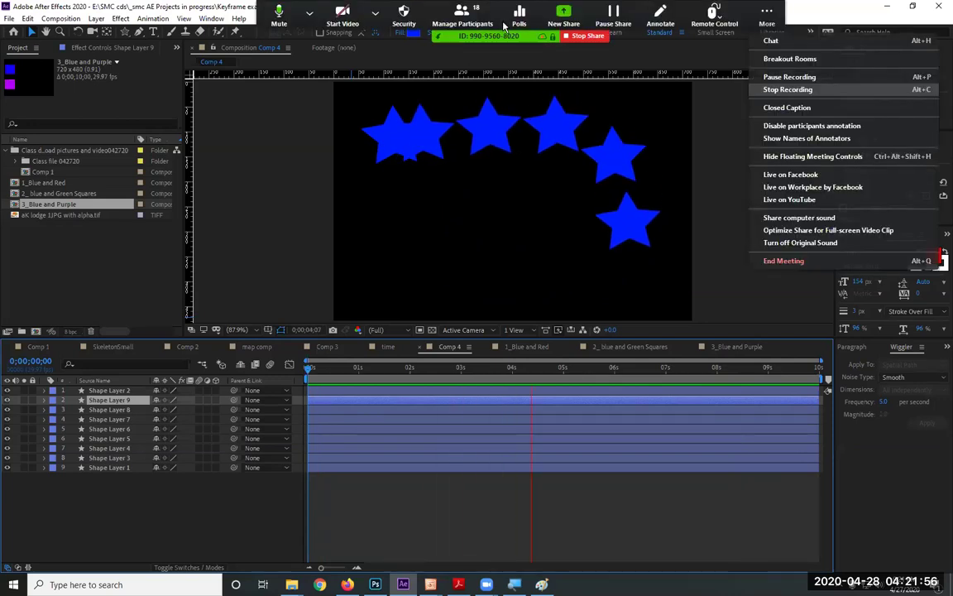